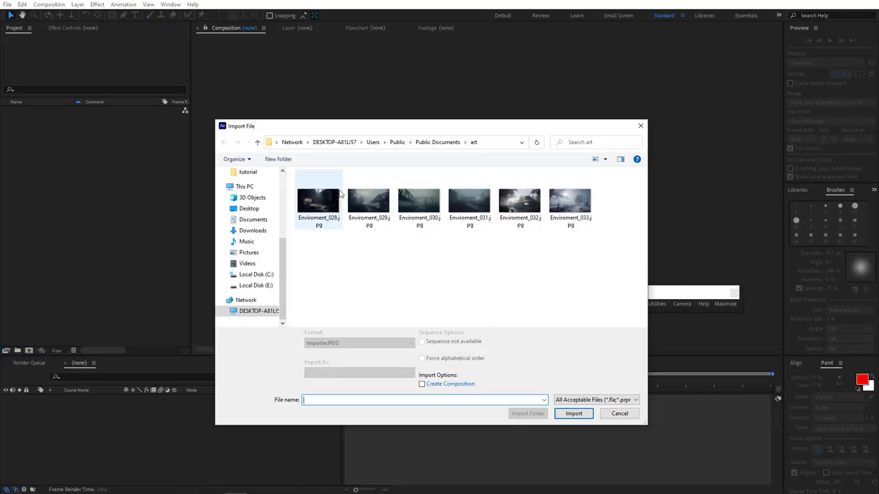
# Step: Import Enviroment_029.jpg and create a new 1920 x 1080 composition at 30 frames per second, lasting 0:00:06:11
pyautogui.click(374, 203)
pyautogui.doubleClick(379, 208)
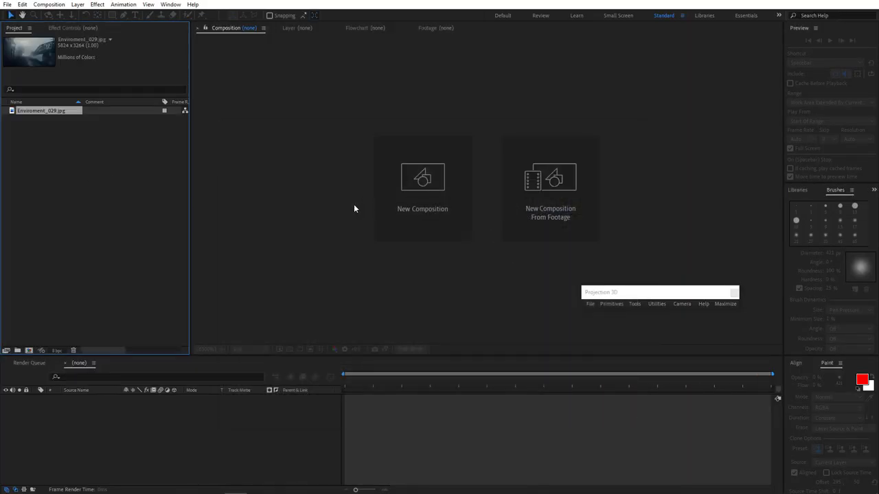
pyautogui.rightClick(104, 191)
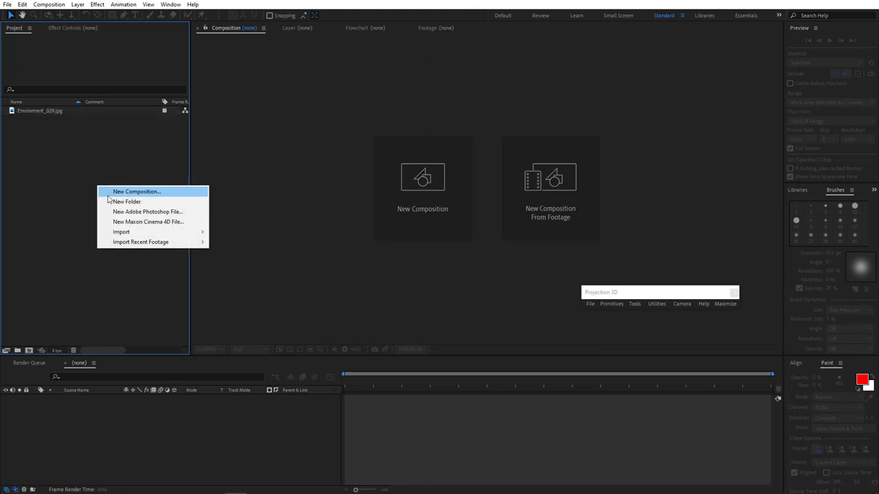
pyautogui.click(110, 193)
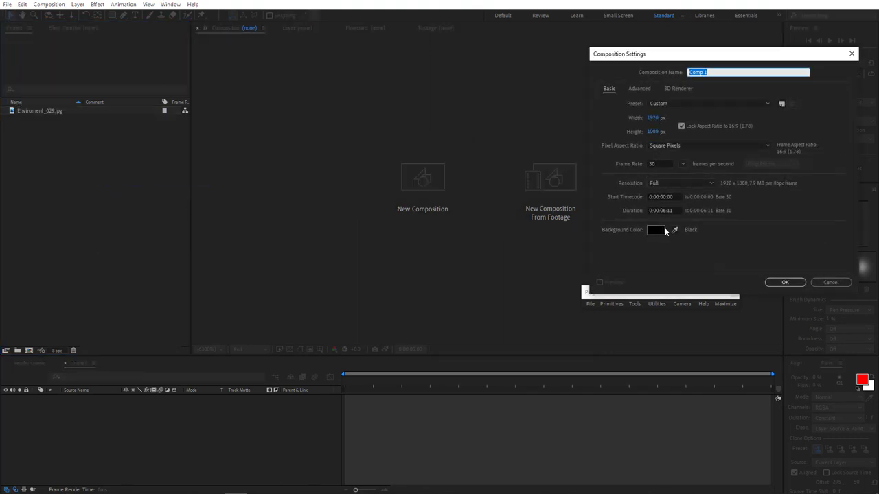
pyautogui.click(787, 283)
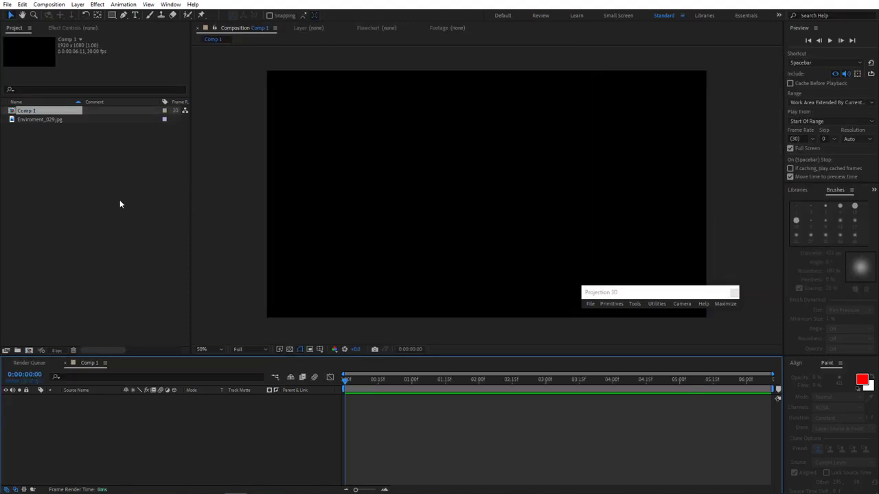
# Step: Add Enviroment_029.jpg to Comp 1 as a layer and flip it horizontally
pyautogui.moveTo(51, 120); pyautogui.dragTo(93, 423)
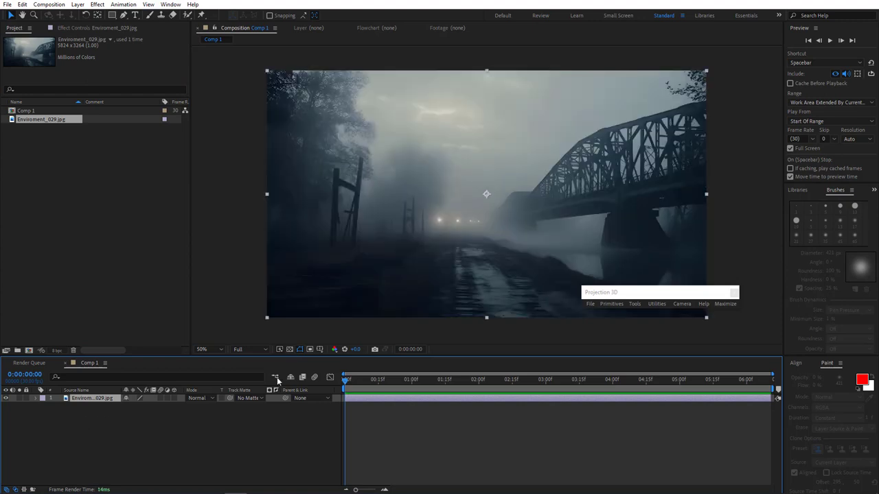
pyautogui.rightClick(101, 399)
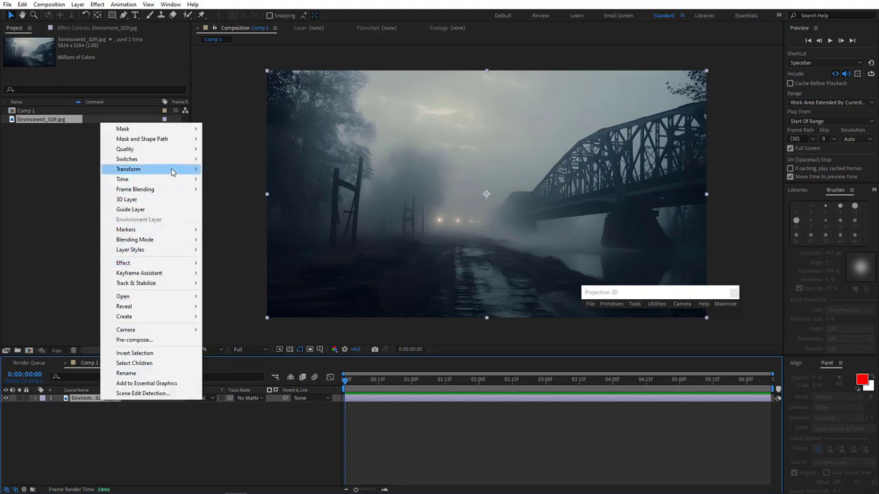
pyautogui.moveTo(175, 170)
pyautogui.click(267, 248)
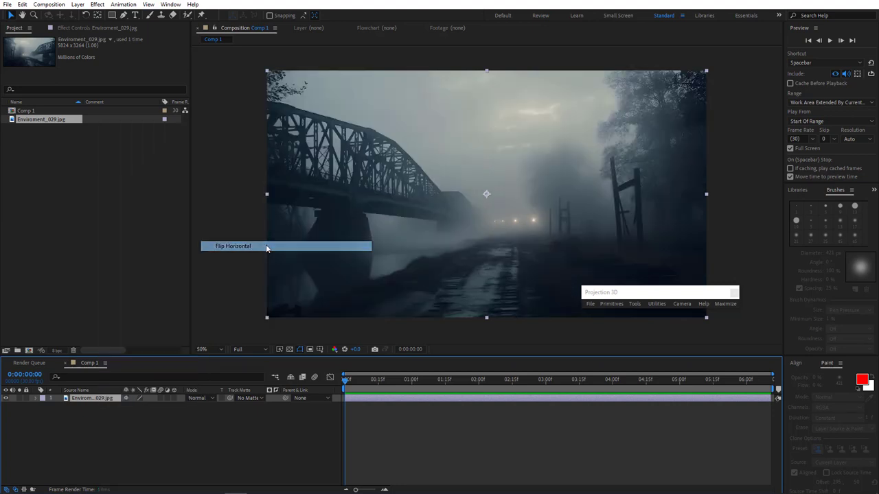
pyautogui.click(146, 438)
# Step: Run Projection 3D's Match Camera on Comp 1 and orbit the camera so the helper grid roughly follows the bridge and ground
pyautogui.click(724, 303)
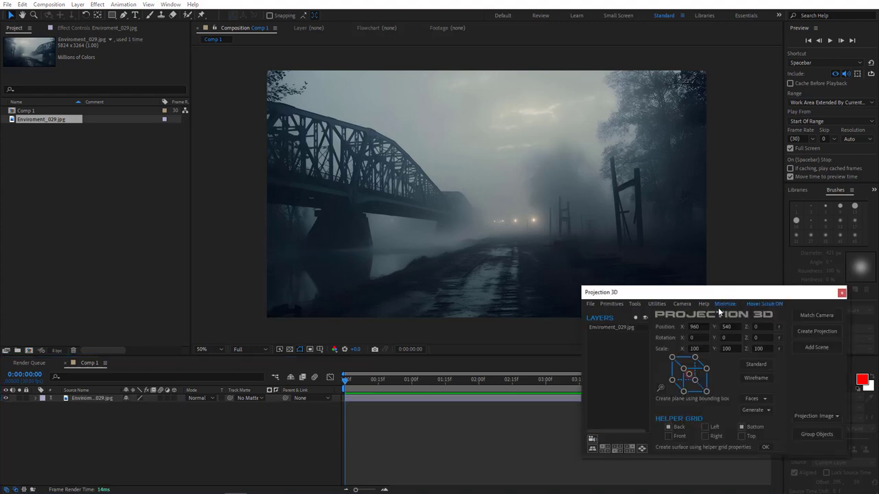
pyautogui.click(816, 315)
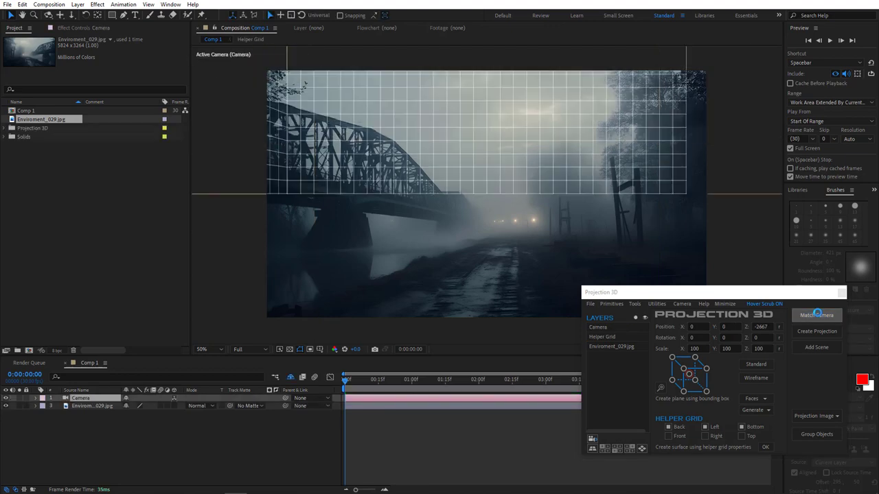
pyautogui.moveTo(516, 204); pyautogui.dragTo(460, 252)
pyautogui.moveTo(484, 223); pyautogui.dragTo(480, 277)
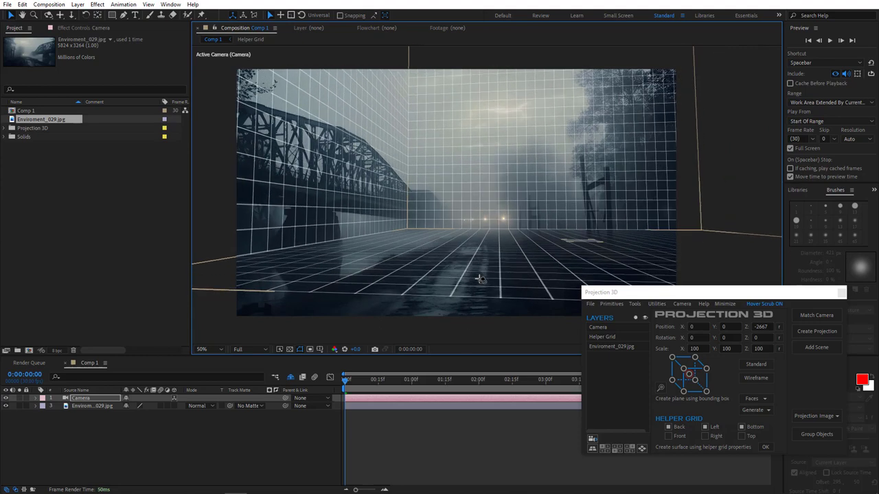
# Step: Set the camera's focal length to 24 mm and adjust the camera to realign the helper grid with the bridge and ground
pyautogui.doubleClick(97, 398)
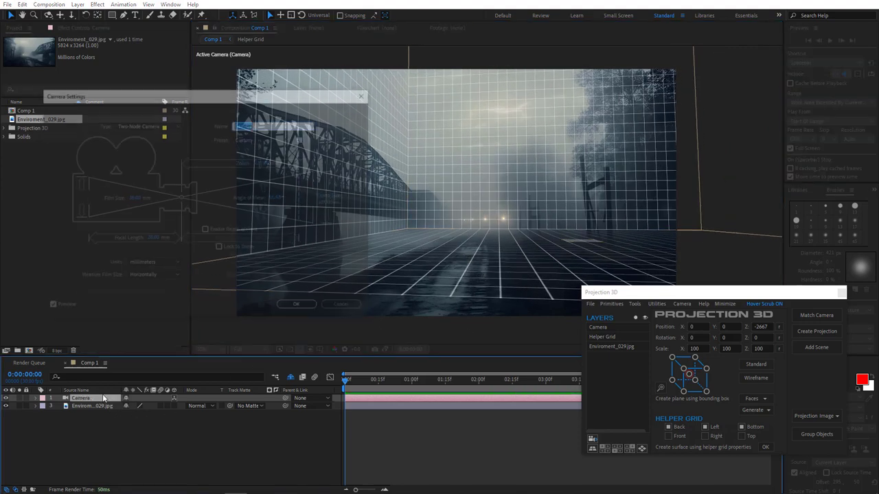
pyautogui.click(151, 239)
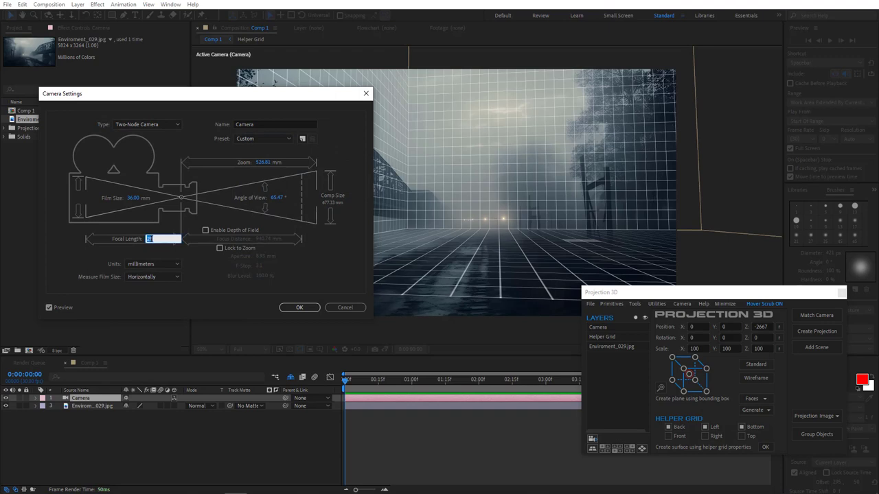
pyautogui.write('24')
pyautogui.click(308, 309)
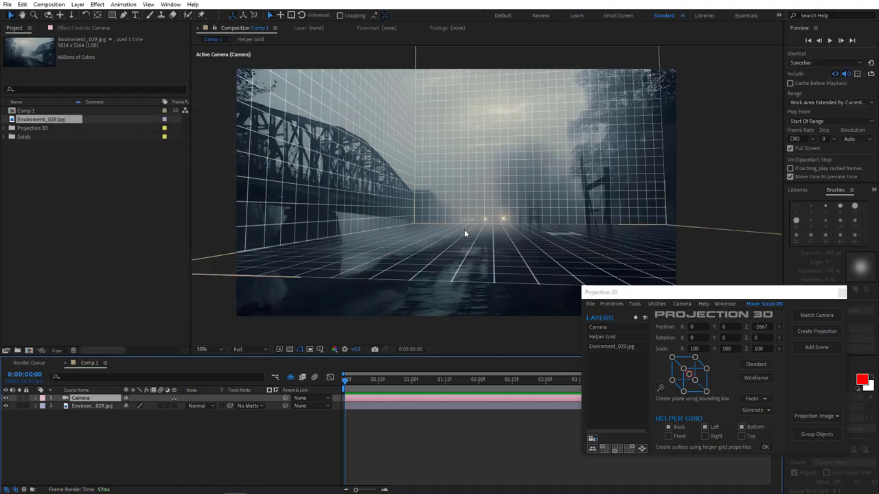
pyautogui.moveTo(479, 212); pyautogui.dragTo(476, 260)
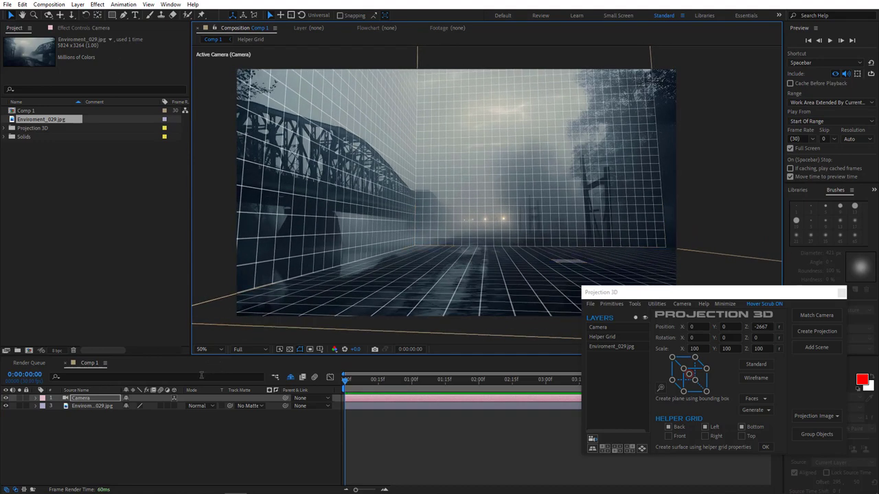
# Step: Reveal the shy Helper Grid layer, stretch its Z scale to 292%, fine-tune the camera alignment, and hide the layer again
pyautogui.click(291, 377)
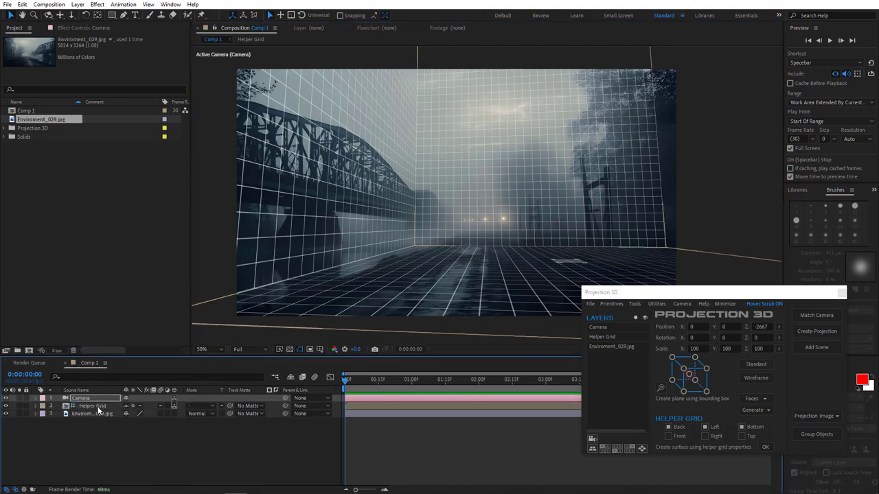
pyautogui.click(100, 408)
pyautogui.press('s')
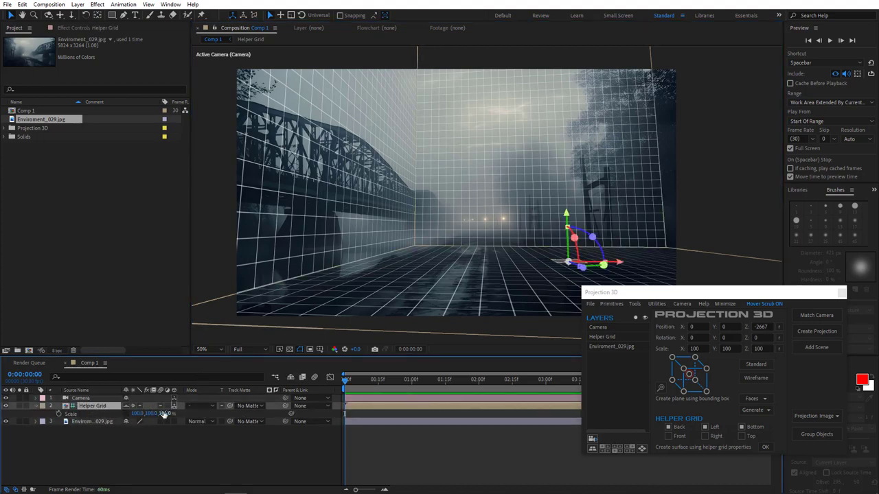
pyautogui.moveTo(167, 416); pyautogui.dragTo(298, 417)
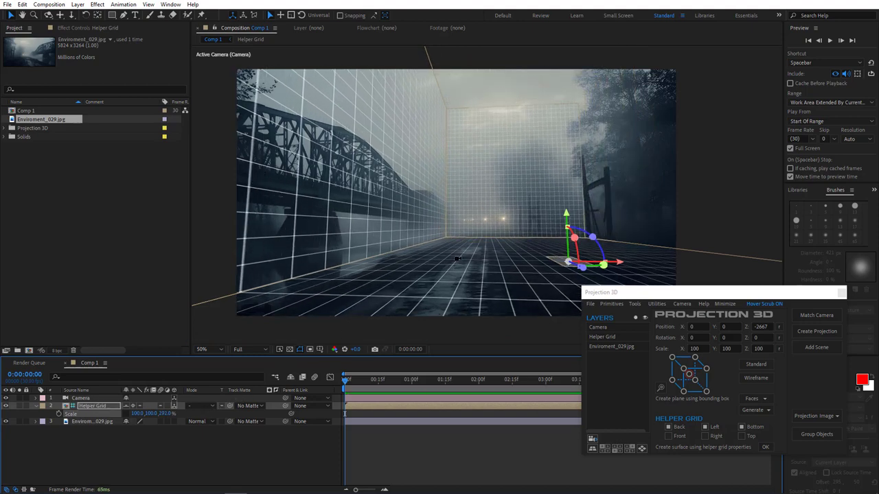
pyautogui.moveTo(454, 259)
pyautogui.mouseDown()
pyautogui.moveTo(431, 262)
pyautogui.moveTo(448, 256)
pyautogui.mouseUp()
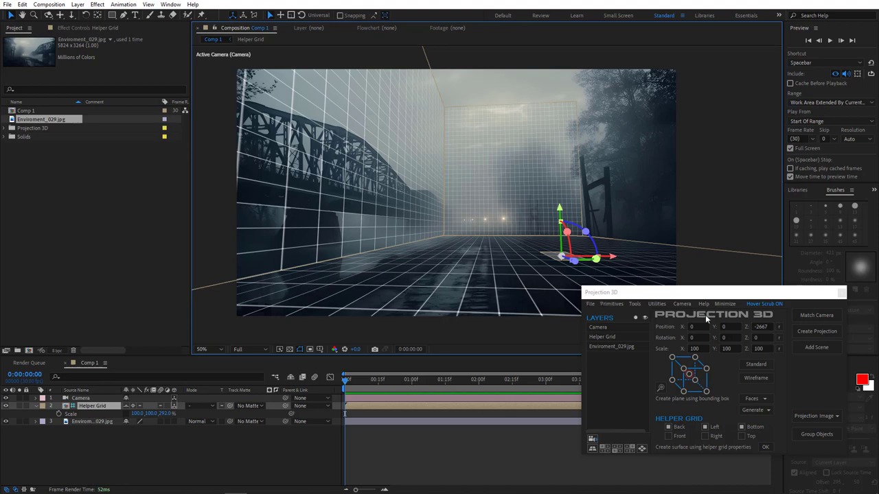
pyautogui.click(291, 377)
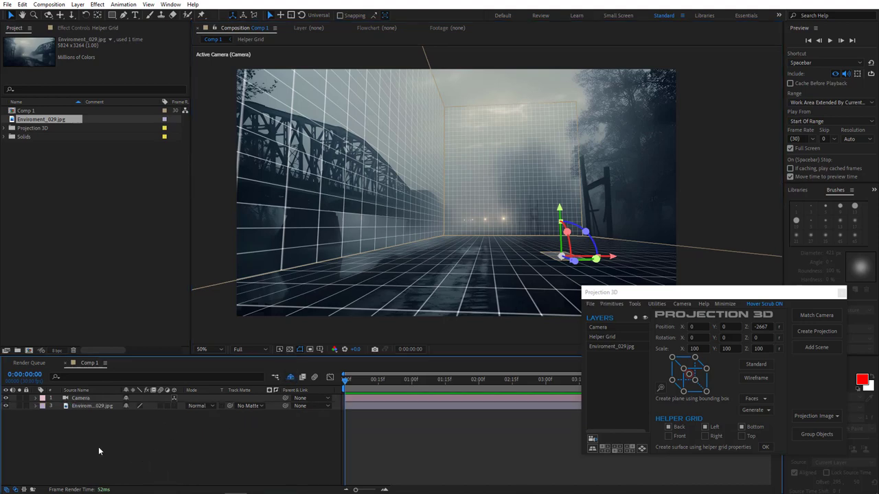
# Step: Create a projection from the matched camera and image with scene name Comp 1 and two scenes, and open Projection Scene (Comp 1) 2
pyautogui.click(816, 331)
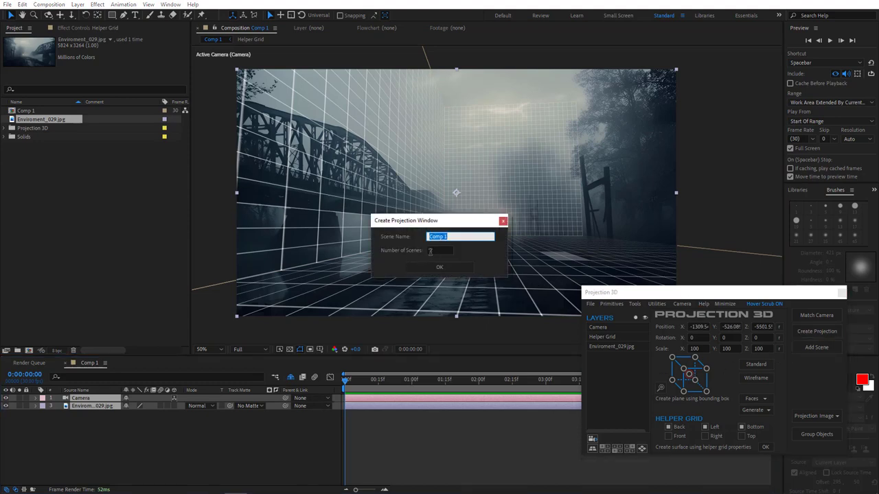
pyautogui.click(443, 268)
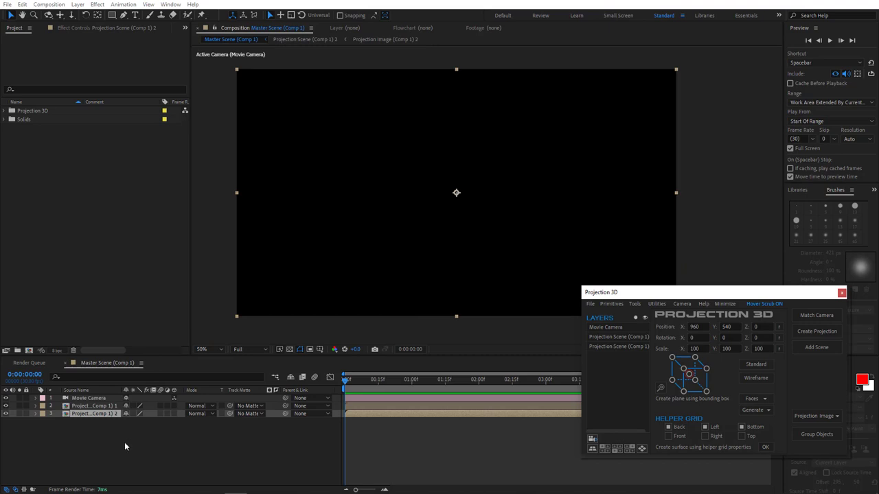
pyautogui.doubleClick(89, 415)
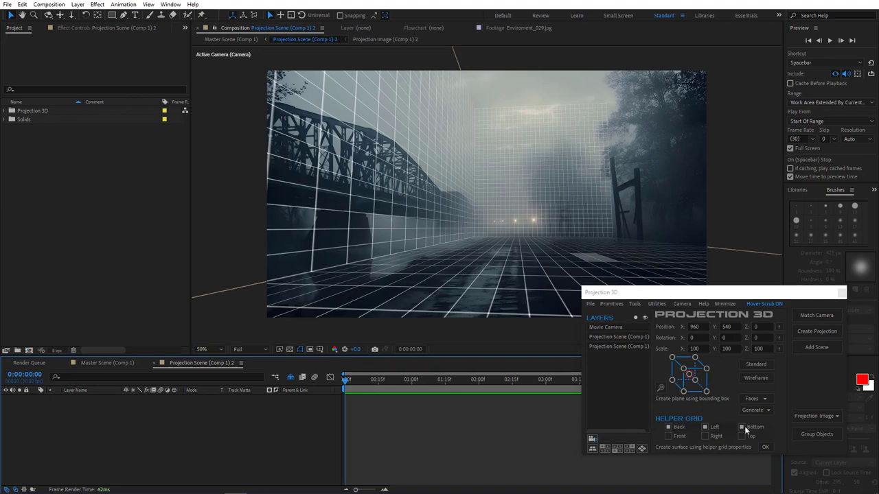
# Step: Generate only the Back and Bottom surfaces from the helper grid, and enlarge the Bottom surface well beyond the image sides
pyautogui.click(705, 427)
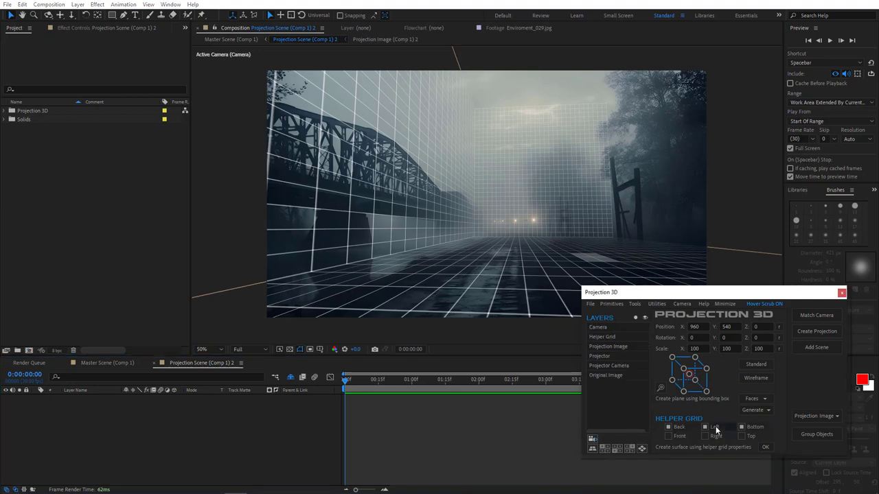
pyautogui.click(766, 448)
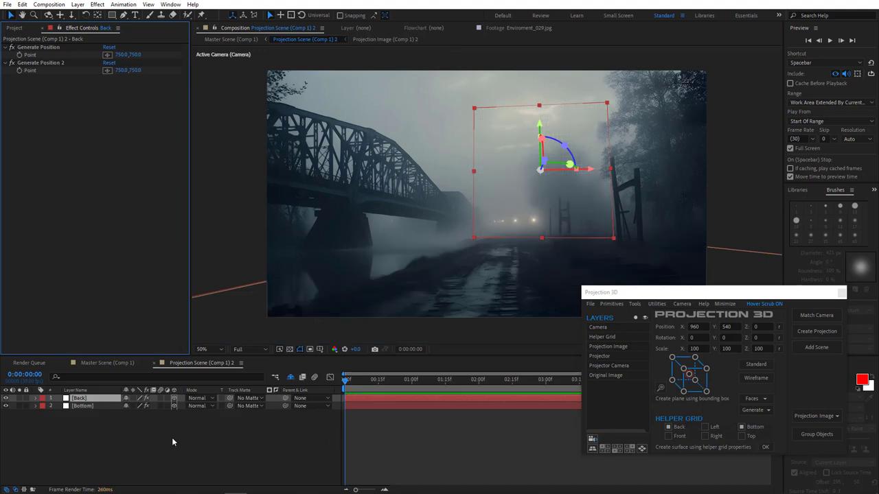
pyautogui.click(85, 407)
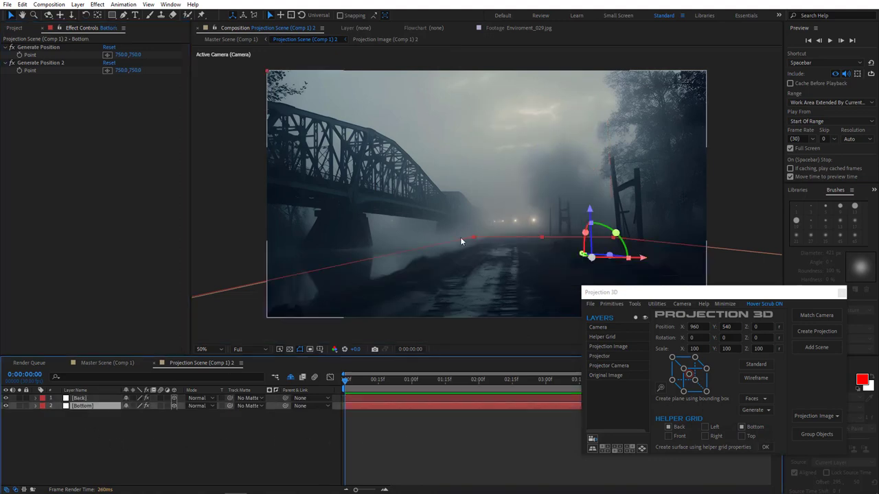
pyautogui.scroll(-2, 427, 257)
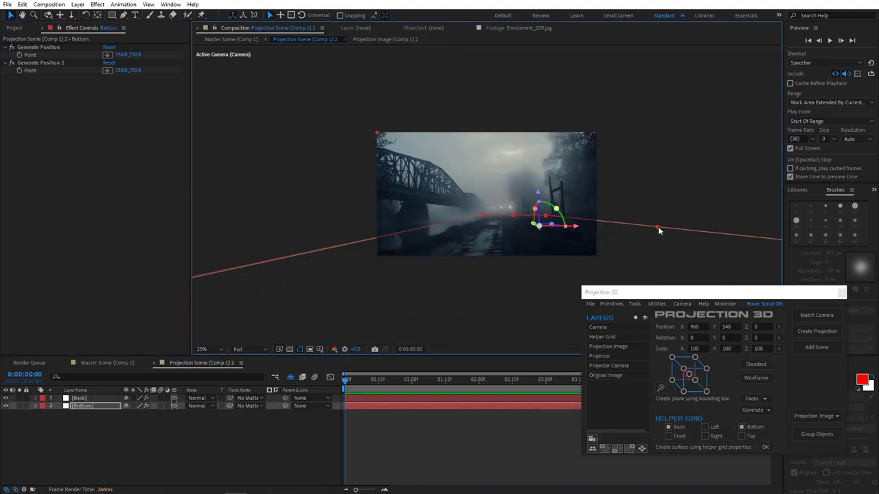
pyautogui.moveTo(660, 230); pyautogui.dragTo(832, 223)
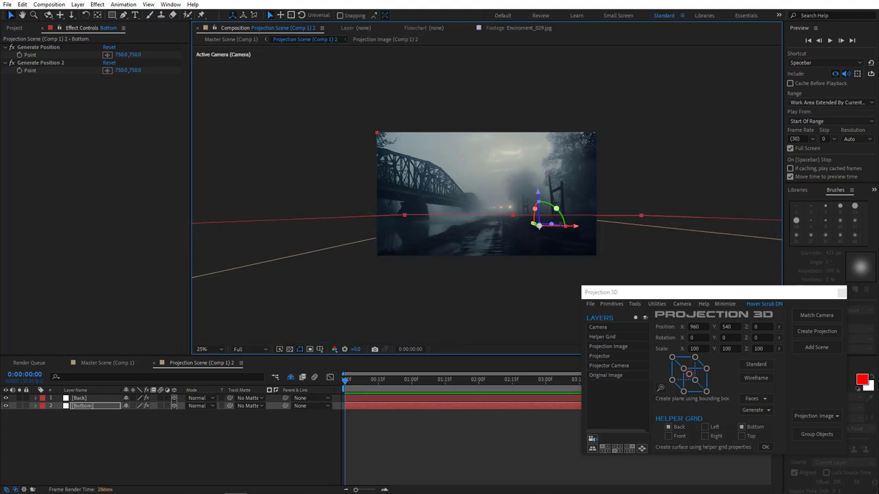
# Step: Enlarge the Back surface until it extends past all edges of the image
pyautogui.click(79, 398)
pyautogui.scroll(2, 488, 182)
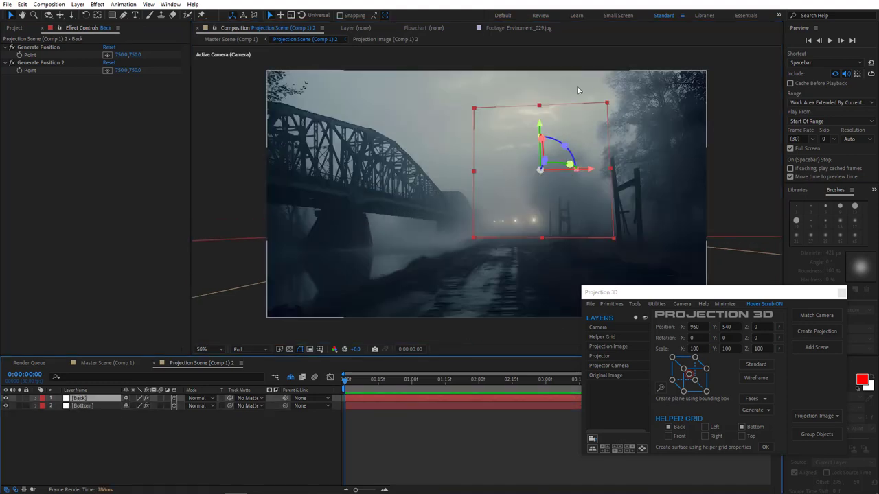
pyautogui.moveTo(612, 105); pyautogui.dragTo(811, 57)
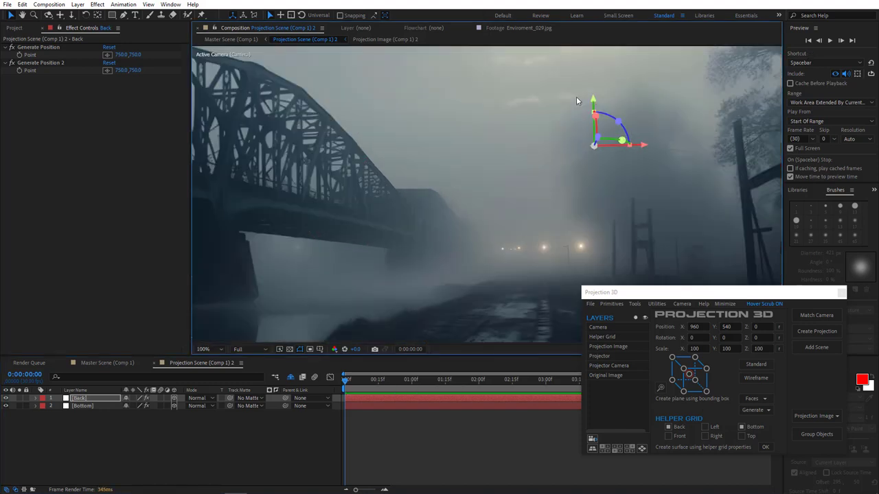
pyautogui.scroll(-2, 557, 104)
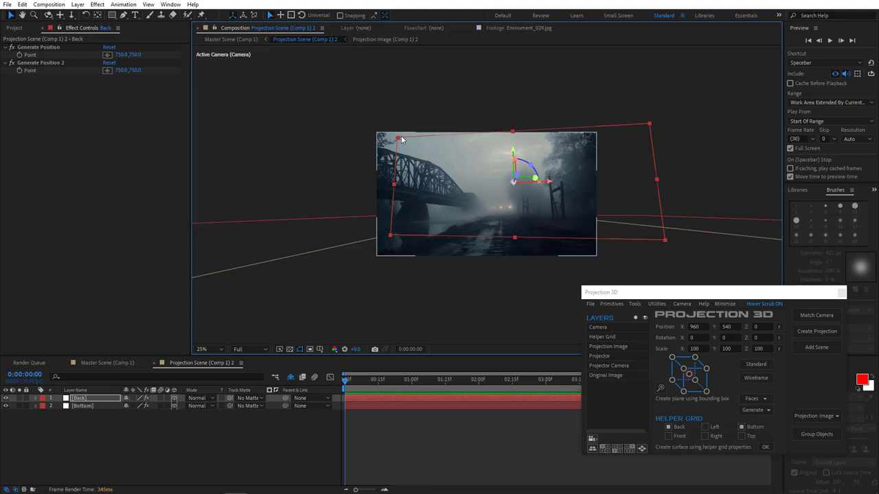
pyautogui.moveTo(397, 139); pyautogui.dragTo(364, 125)
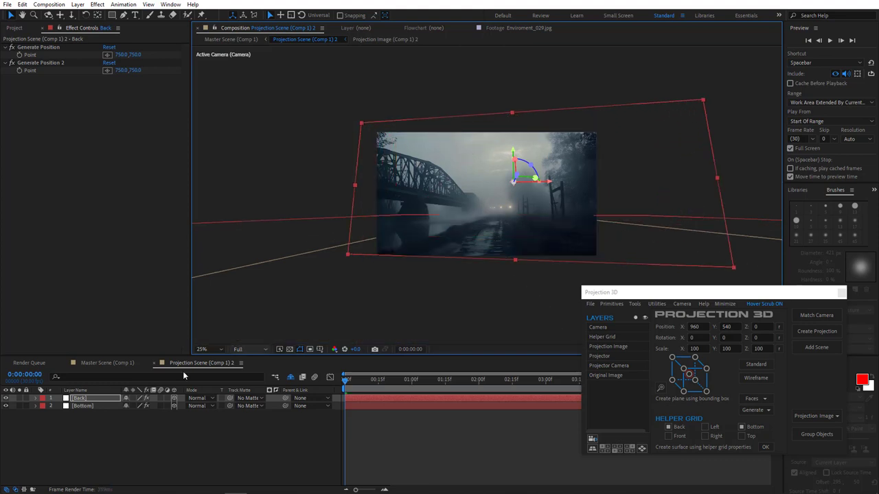
# Step: Place the Bottom surface's first Generate Position point at the near bridge pier's base (467.9, 620.9) and the second below the bridge's far end (504.0, 32.4)
pyautogui.click(103, 406)
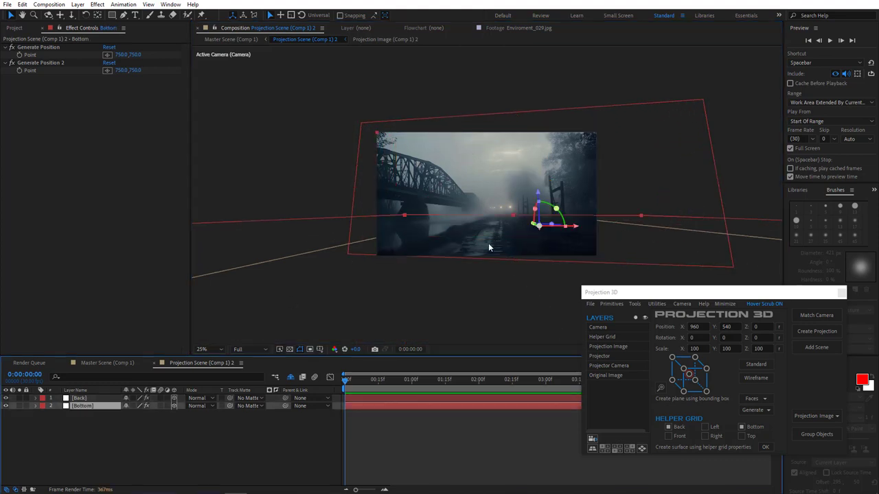
pyautogui.scroll(3, 482, 244)
pyautogui.scroll(1, 357, 216)
pyautogui.moveTo(357, 215); pyautogui.dragTo(496, 181)
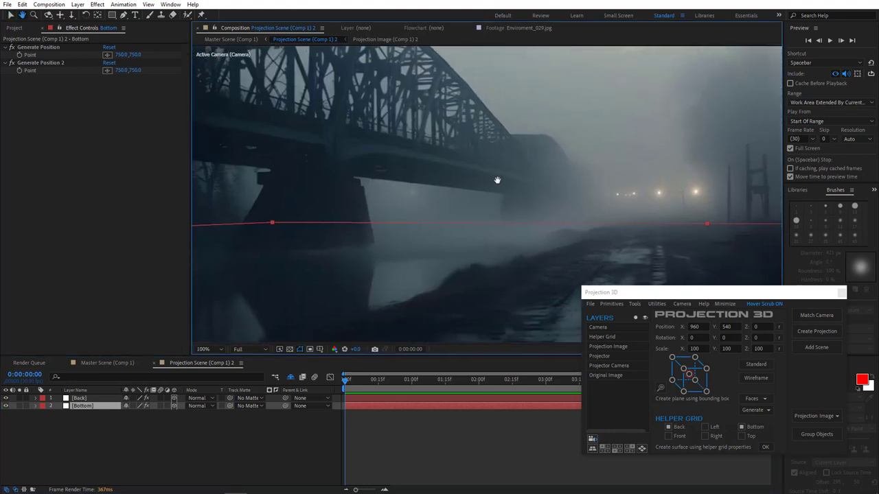
pyautogui.click(107, 54)
pyautogui.click(368, 245)
pyautogui.click(107, 70)
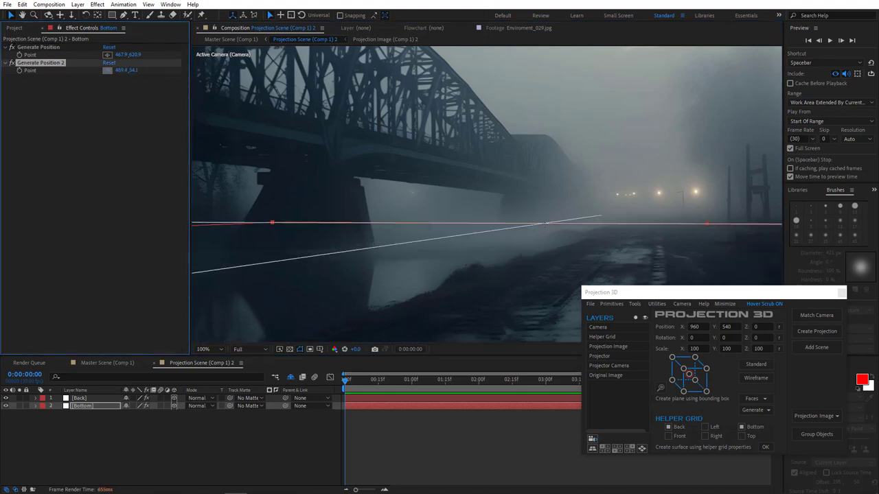
pyautogui.click(554, 225)
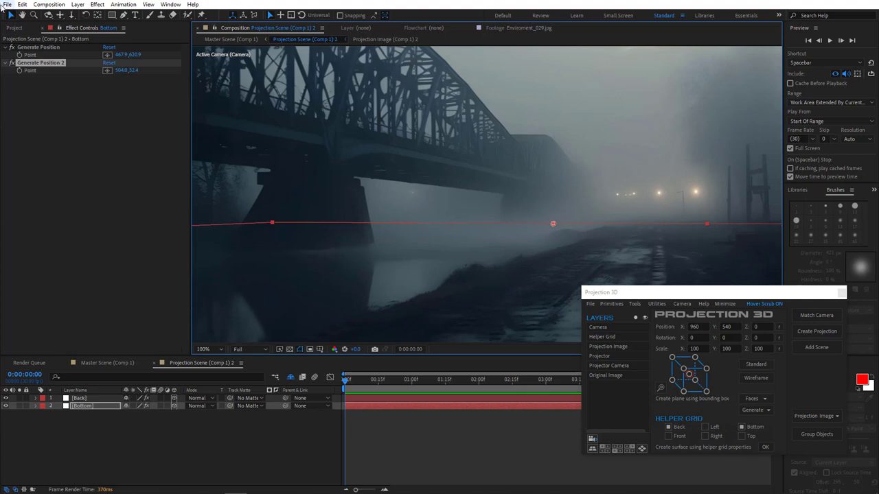
# Step: Adjust the Bottom surface's Generate Position points to 465.0, 676.2 and 428.6, 29.9, and generate a plane from both points
pyautogui.moveTo(484, 213); pyautogui.dragTo(398, 204)
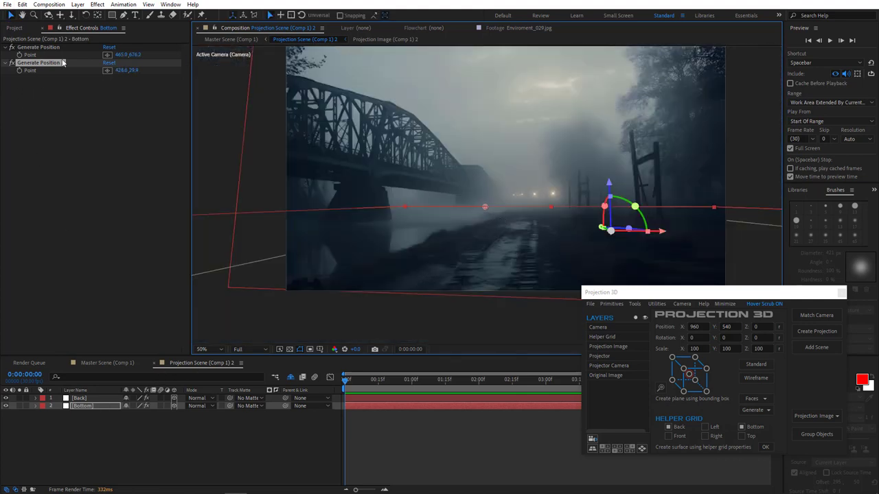
pyautogui.click(62, 49)
pyautogui.keyDown('shift'); pyautogui.click(66, 62); pyautogui.keyUp('shift')
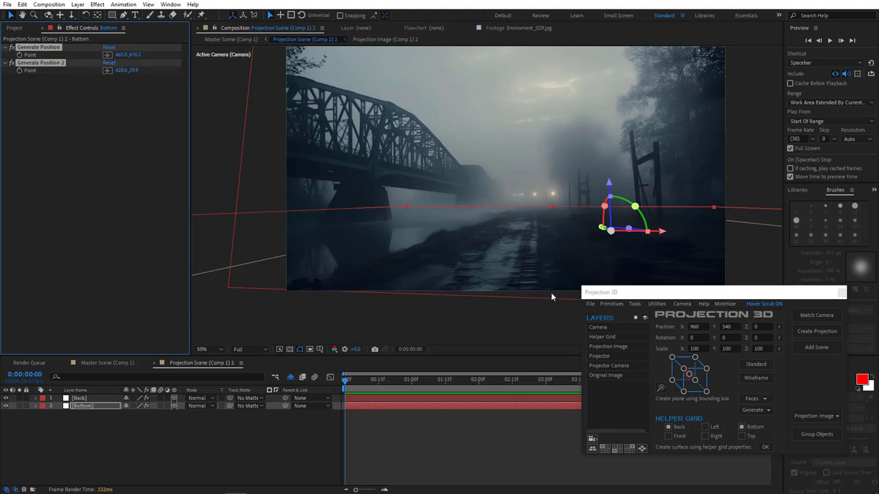
pyautogui.click(633, 306)
pyautogui.click(657, 398)
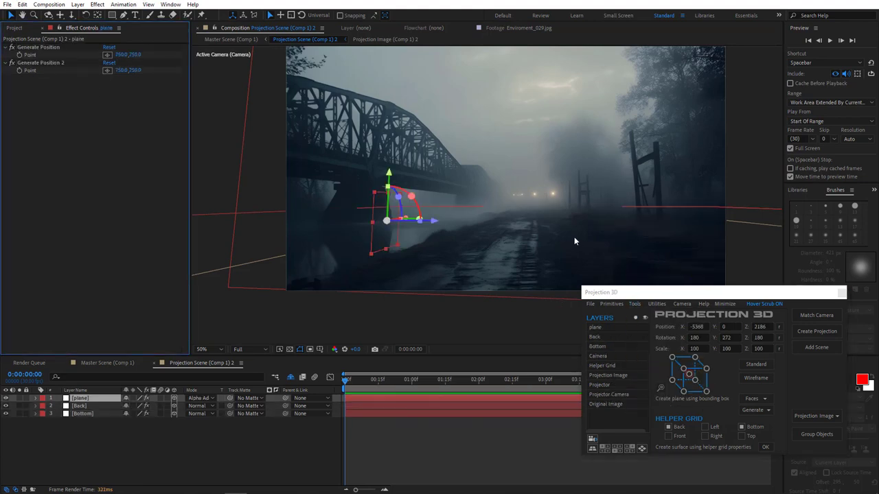
# Step: Enlarge the generated plane until it covers the whole bridge side, from beyond the image's left edge to past the bridge's far end
pyautogui.click(374, 195)
pyautogui.moveTo(375, 195); pyautogui.dragTo(212, 149)
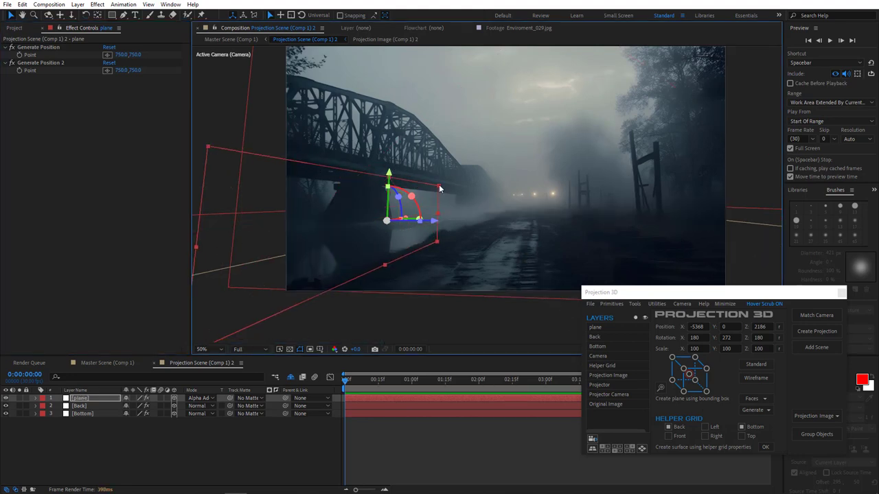
pyautogui.moveTo(440, 186); pyautogui.dragTo(502, 177)
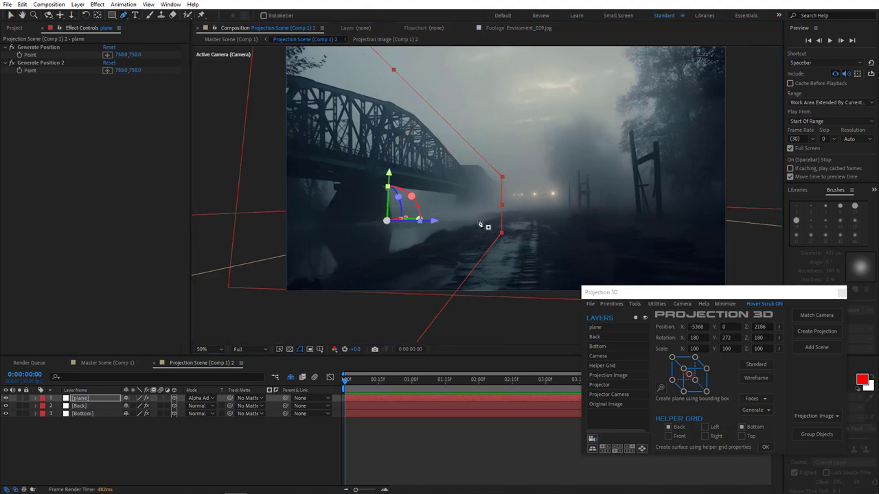
# Step: Start a Pen mask on the plane along the bridge deck's lower edge, from the far end out past the image's left edge
pyautogui.press('/')
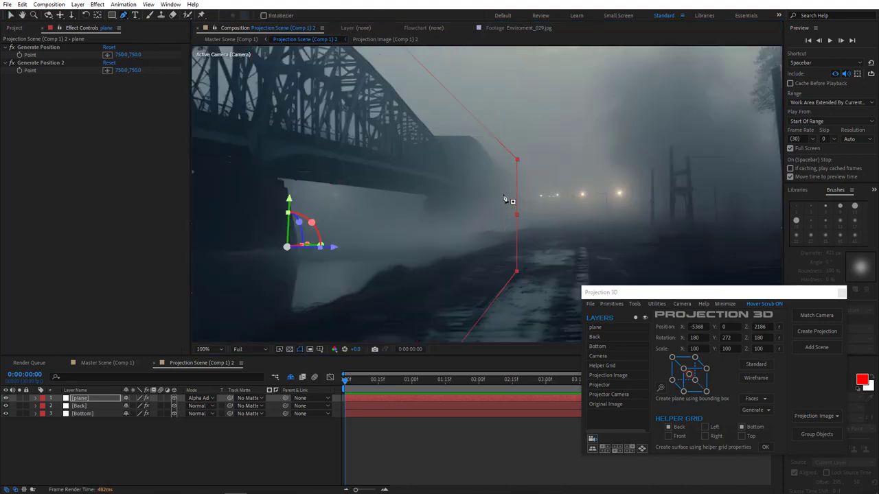
pyautogui.click(502, 195)
pyautogui.moveTo(300, 163); pyautogui.dragTo(418, 192)
pyautogui.click(307, 167)
pyautogui.moveTo(323, 206); pyautogui.dragTo(608, 273)
pyautogui.hotkey('ctrl', 'z')
pyautogui.click(474, 213)
pyautogui.moveTo(507, 235); pyautogui.dragTo(258, 176)
pyautogui.moveTo(278, 147); pyautogui.dragTo(315, 253)
pyautogui.click(272, 100)
pyautogui.scroll(1, 294, 107)
pyautogui.moveTo(294, 107); pyautogui.dragTo(491, 199)
pyautogui.click(365, 193)
pyautogui.scroll(1, 381, 197)
# Step: Continue the mask closely along the upper edge of the bridge truss down to where the arch meets the far span
pyautogui.click(491, 192)
pyautogui.click(617, 229)
pyautogui.click(622, 239)
pyautogui.moveTo(654, 249); pyautogui.dragTo(293, 103)
pyautogui.click(501, 161)
pyautogui.click(522, 163)
pyautogui.click(580, 179)
pyautogui.click(594, 186)
pyautogui.moveTo(596, 191); pyautogui.dragTo(398, 132)
pyautogui.click(621, 191)
pyautogui.click(659, 191)
pyautogui.click(696, 213)
pyautogui.click(709, 222)
pyautogui.moveTo(705, 226); pyautogui.dragTo(388, 97)
pyautogui.click(532, 160)
pyautogui.moveTo(559, 200); pyautogui.dragTo(425, 87)
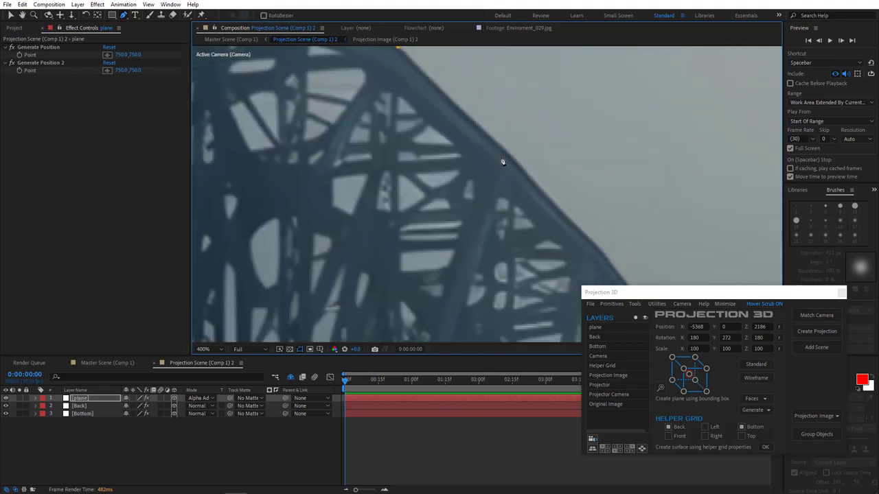
pyautogui.moveTo(511, 160); pyautogui.dragTo(447, 147)
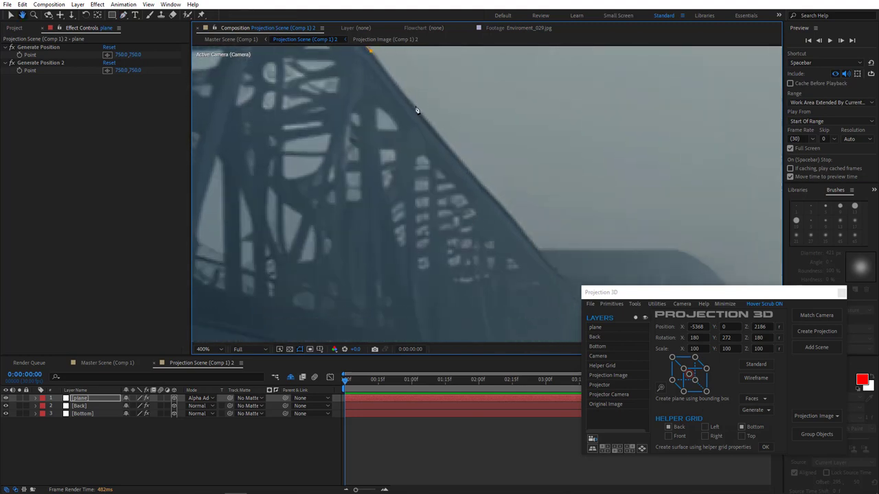
pyautogui.click(514, 224)
pyautogui.moveTo(578, 304); pyautogui.dragTo(463, 162)
pyautogui.click(469, 163)
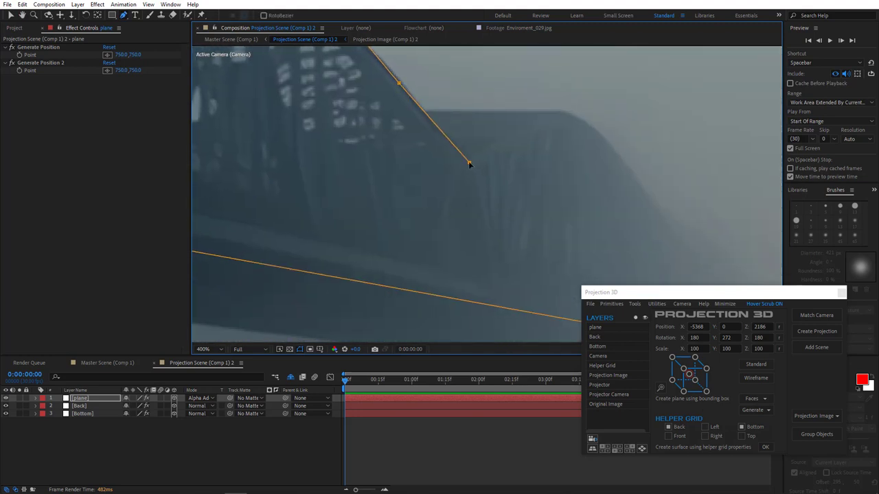
# Step: Trace the mask around the foggy far span and close it at the deck's far end
pyautogui.moveTo(518, 130); pyautogui.dragTo(567, 112)
pyautogui.moveTo(590, 161); pyautogui.dragTo(501, 109)
pyautogui.moveTo(529, 105); pyautogui.dragTo(535, 109)
pyautogui.moveTo(604, 223); pyautogui.dragTo(504, 151)
pyautogui.click(534, 199)
pyautogui.click(486, 198)
pyautogui.scroll(-4, 495, 199)
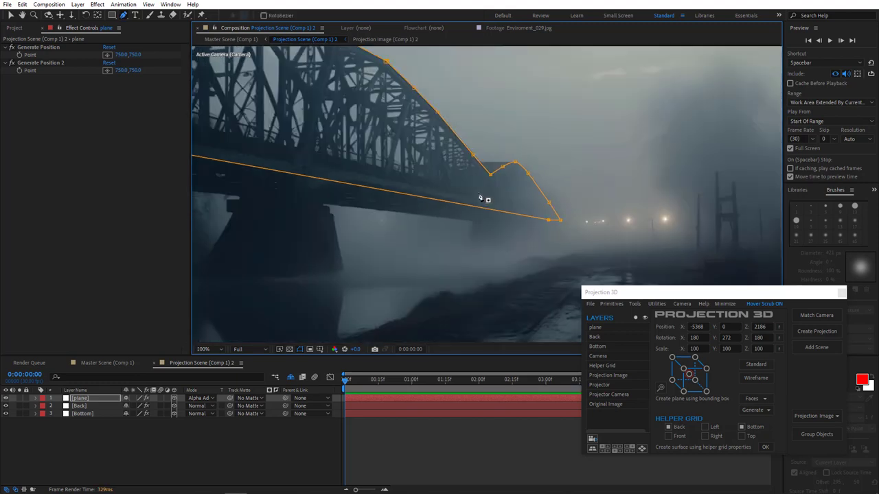
# Step: Use Surface Modeler to capture both end vertices of the mask's lower edge and create a polygon along the bridge plane
pyautogui.moveTo(349, 178); pyautogui.dragTo(581, 240)
pyautogui.moveTo(489, 212); pyautogui.dragTo(371, 150)
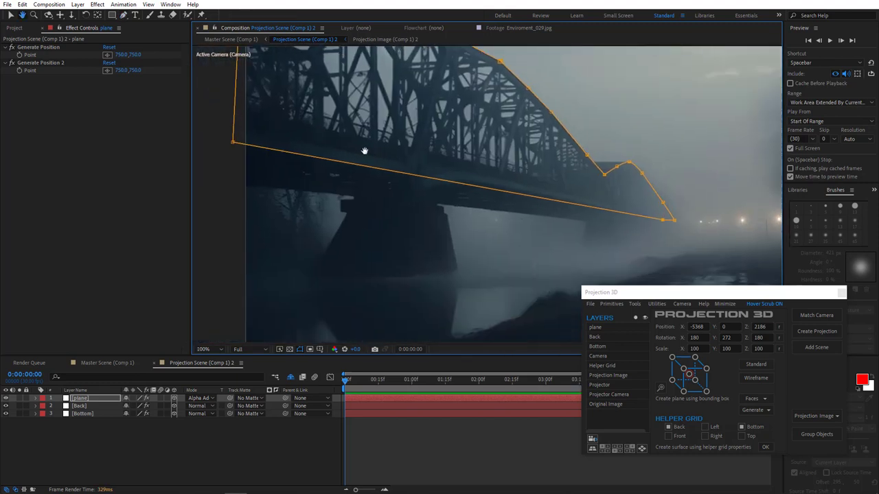
pyautogui.click(11, 15)
pyautogui.click(663, 221)
pyautogui.click(635, 304)
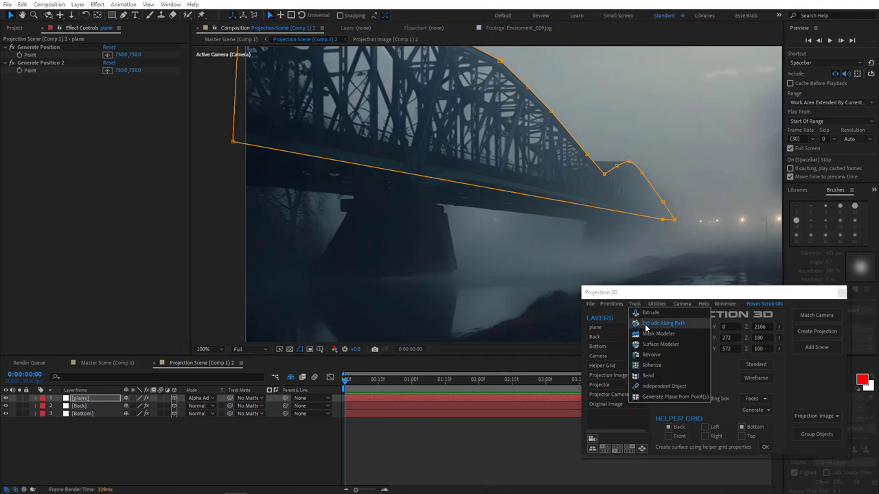
pyautogui.click(642, 341)
pyautogui.moveTo(451, 172); pyautogui.dragTo(795, 112)
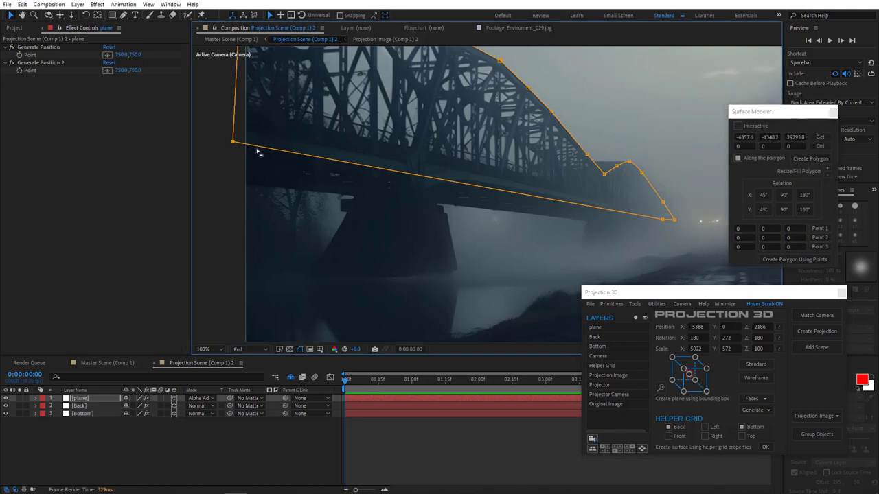
pyautogui.click(820, 147)
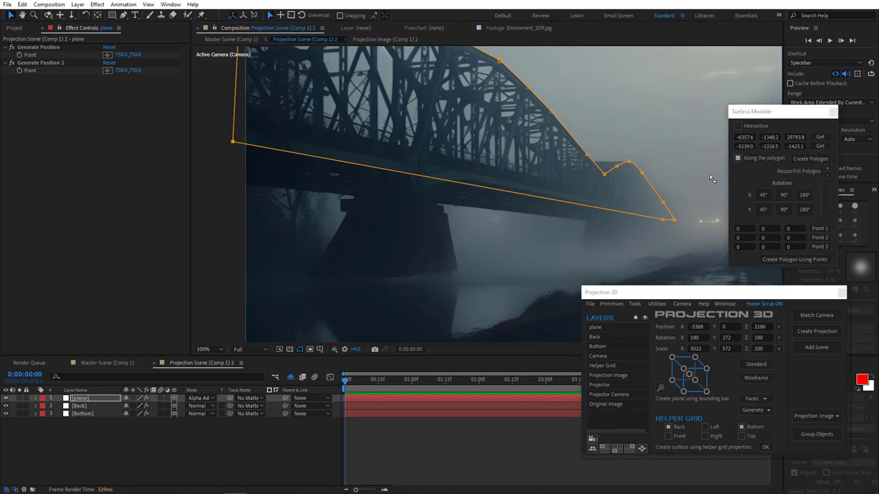
pyautogui.click(811, 158)
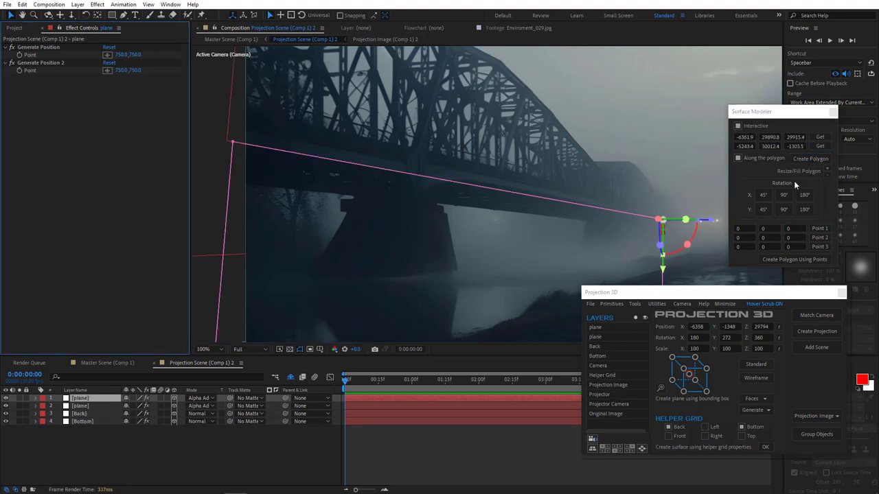
# Step: Rotate the new polygon 90° about X and expand it with Resize/Fill Polygon, soloing its layer to check the fill
pyautogui.click(784, 195)
pyautogui.click(784, 195)
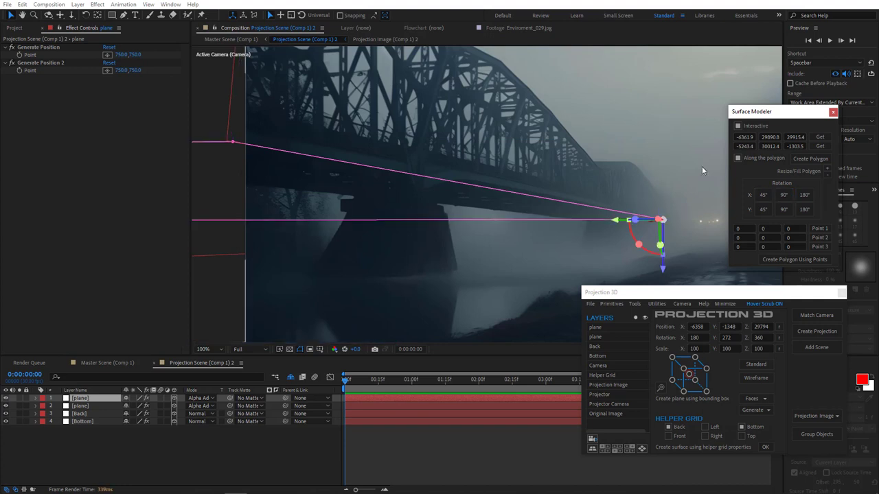
pyautogui.click(19, 399)
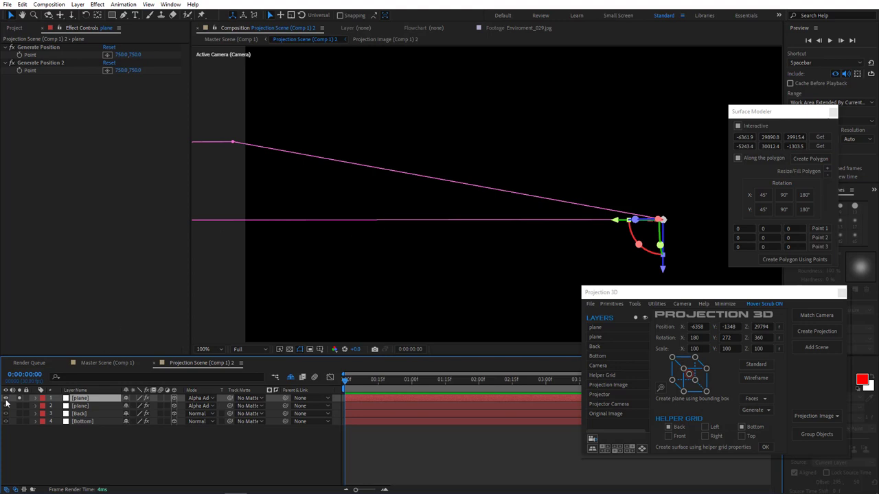
pyautogui.click(20, 399)
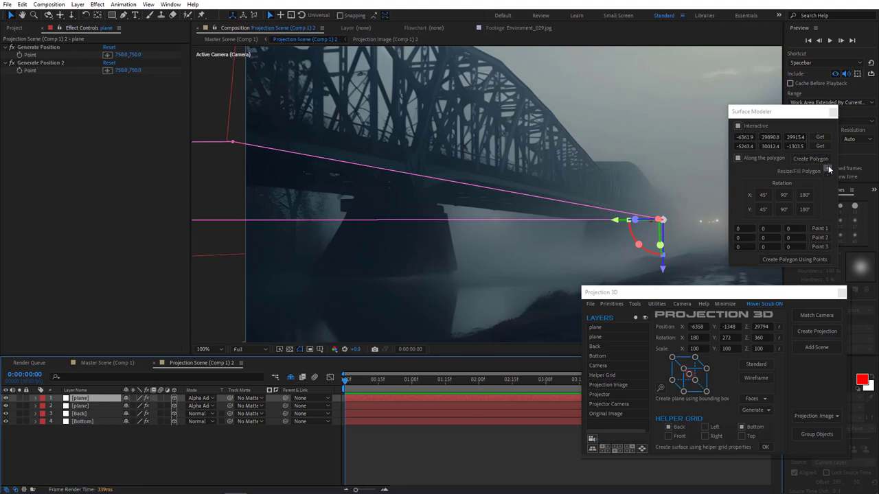
pyautogui.click(828, 167)
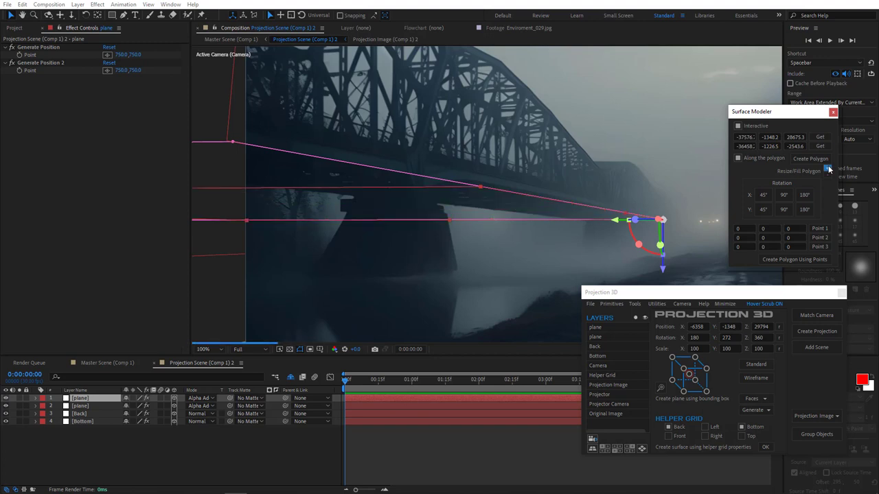
pyautogui.click(829, 170)
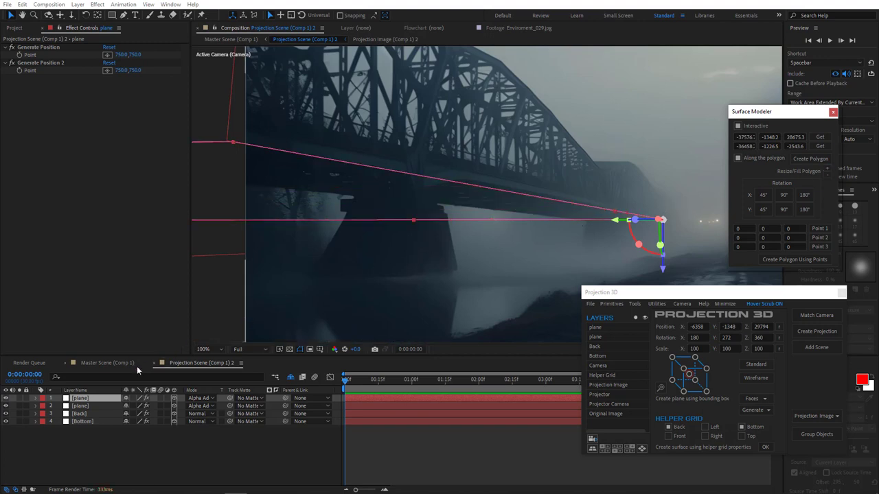
pyautogui.click(19, 399)
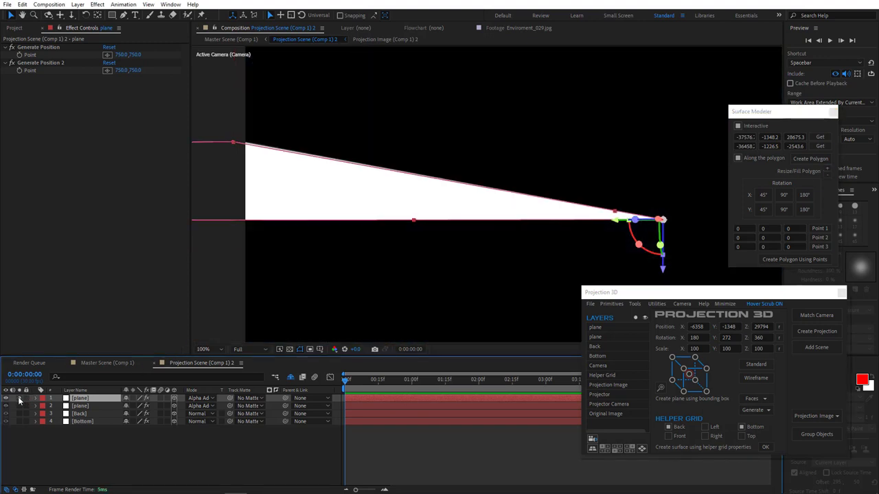
pyautogui.click(19, 399)
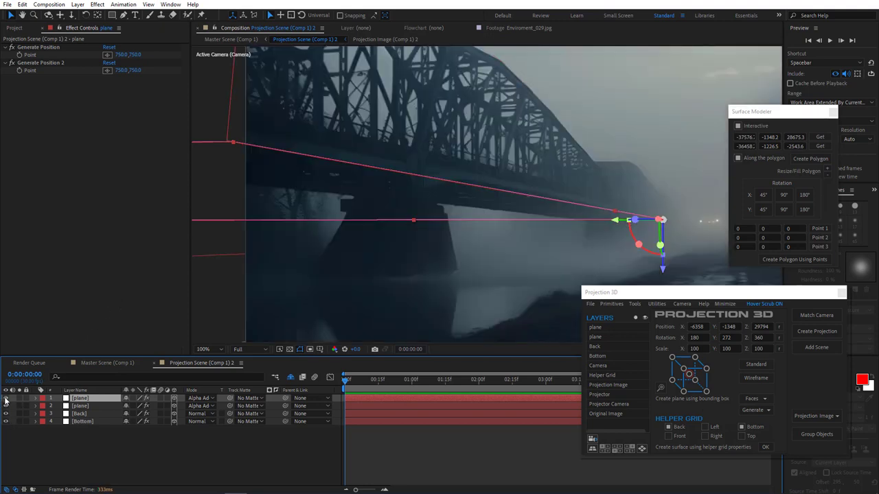
# Step: Hide the new polygon's layer, reshape its mask to fit the underside of the bridge deck, and show the layer again
pyautogui.scroll(-2, 278, 204)
pyautogui.moveTo(283, 221); pyautogui.dragTo(570, 230)
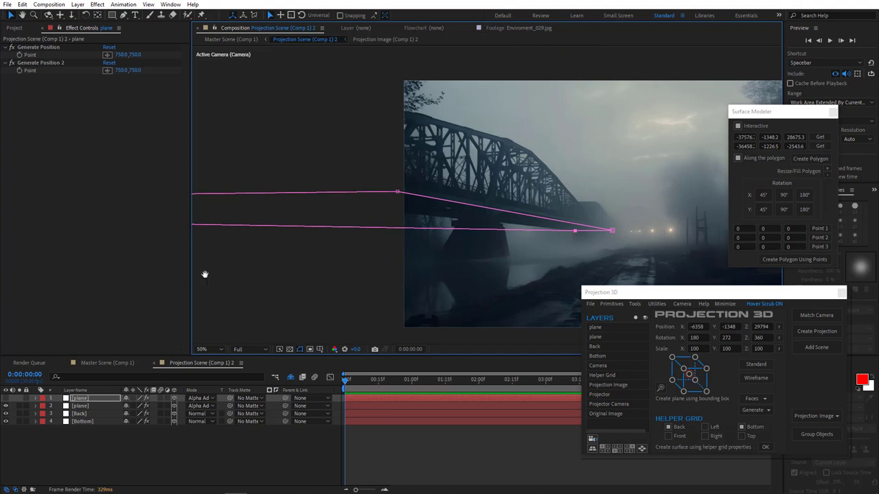
pyautogui.moveTo(214, 278); pyautogui.dragTo(552, 279)
pyautogui.scroll(-2, 432, 256)
pyautogui.scroll(-2, 433, 259)
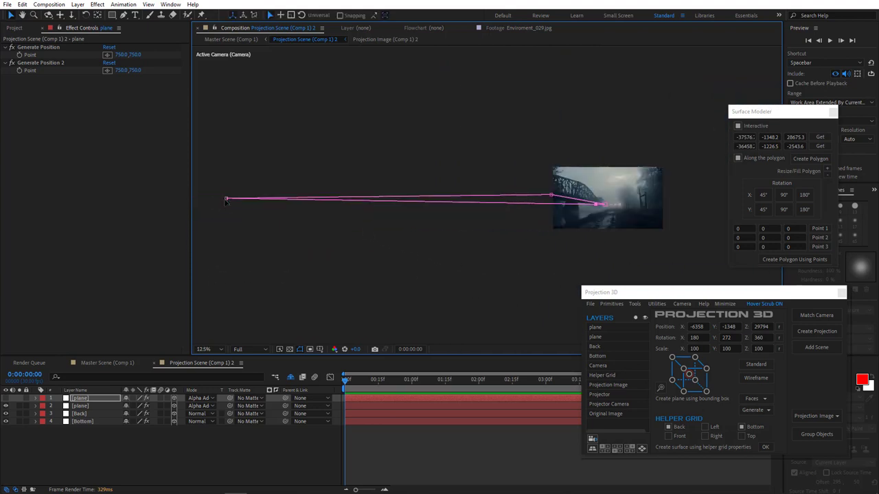
pyautogui.moveTo(226, 200); pyautogui.dragTo(171, 224)
pyautogui.scroll(2, 564, 207)
pyautogui.scroll(1, 340, 236)
pyautogui.moveTo(269, 223); pyautogui.dragTo(284, 134)
pyautogui.moveTo(212, 175); pyautogui.dragTo(209, 186)
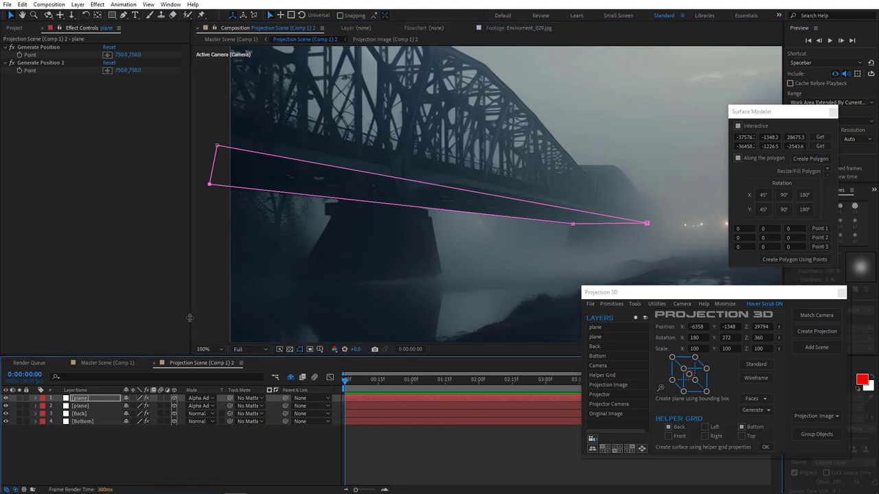
pyautogui.click(95, 405)
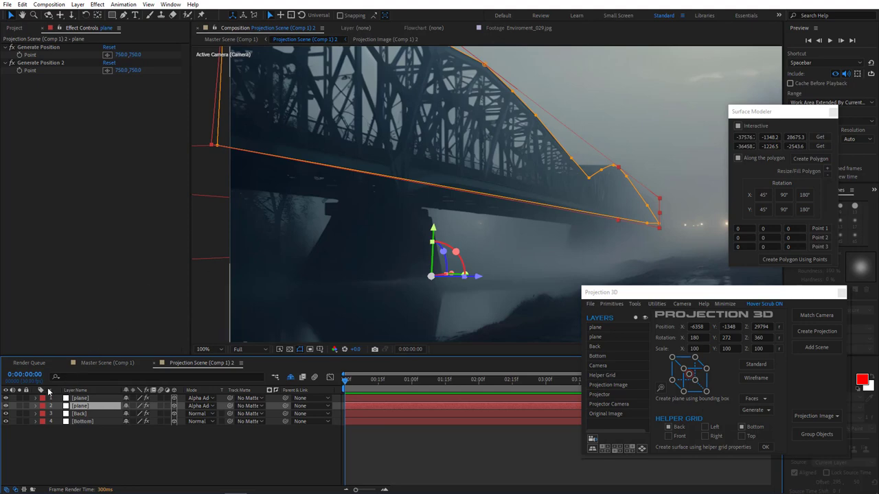
pyautogui.click(80, 399)
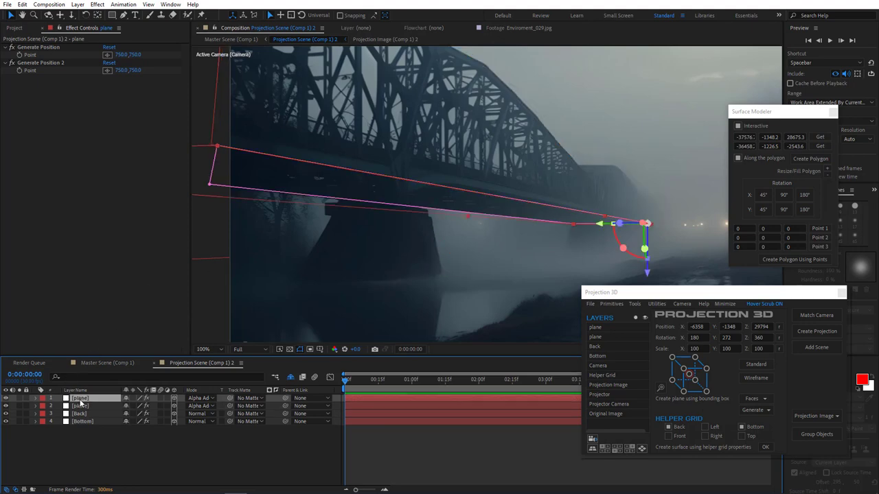
pyautogui.click(82, 414)
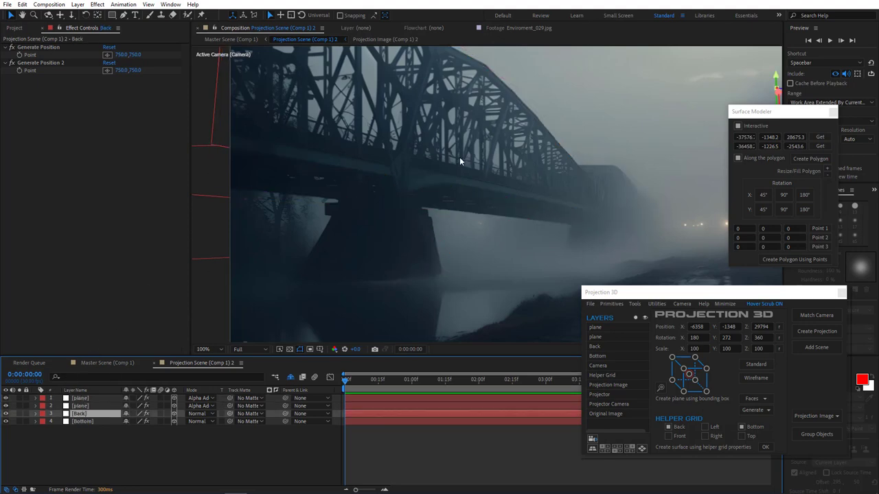
# Step: Move the Bottom surface's first Generate Position point to the near pier's base at 462.4, 673.1 and generate a plane from it
pyautogui.moveTo(485, 156); pyautogui.dragTo(361, 149)
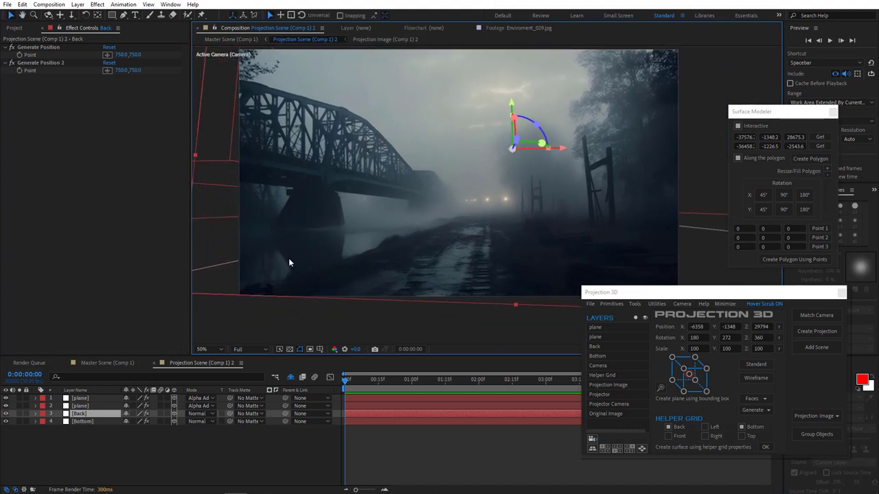
pyautogui.click(86, 420)
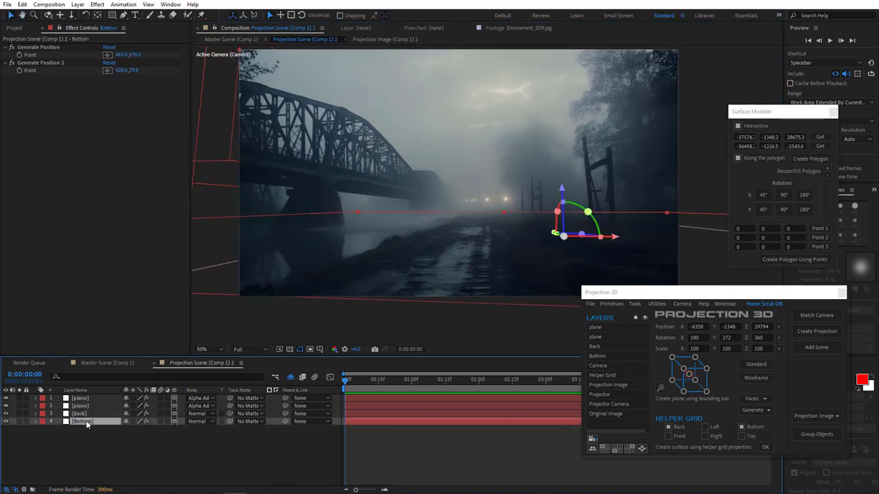
pyautogui.click(107, 55)
pyautogui.click(339, 226)
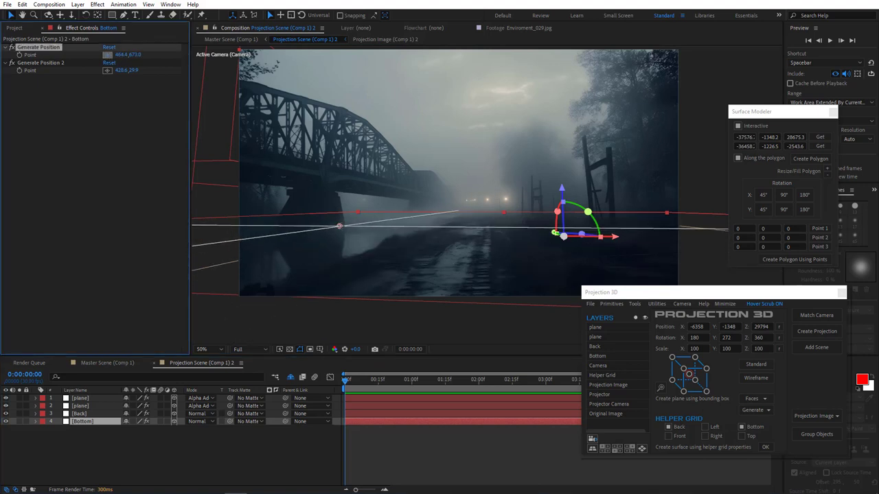
pyautogui.click(339, 226)
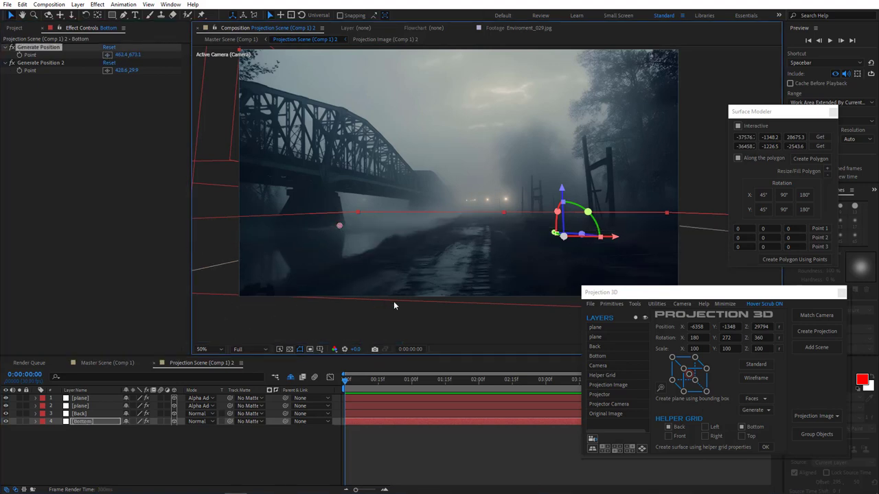
pyautogui.click(634, 304)
pyautogui.click(660, 399)
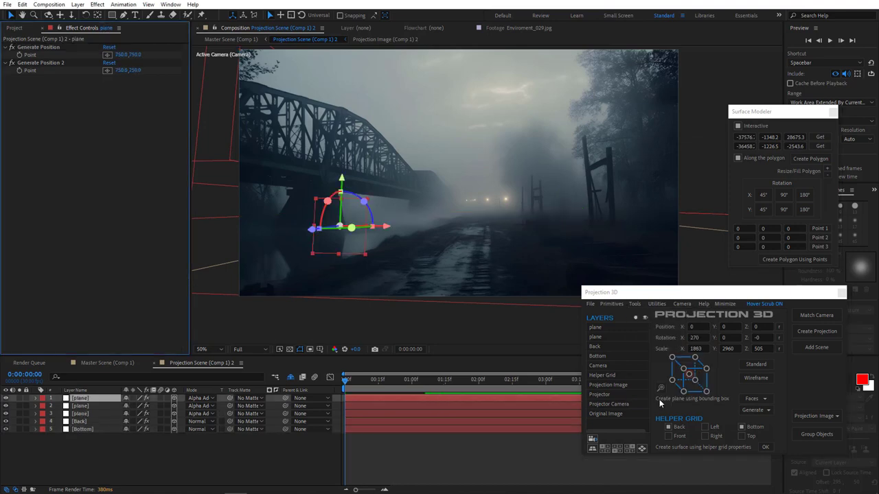
# Step: Scale up the newly generated plane so that it covers the near pier's front face
pyautogui.scroll(2, 479, 308)
pyautogui.moveTo(493, 254); pyautogui.dragTo(595, 226)
pyautogui.moveTo(434, 168); pyautogui.dragTo(350, 127)
# Step: Draw a closed Pen mask on the plane around the near pier's front face, following its stepped ledge and waterline
pyautogui.click(124, 14)
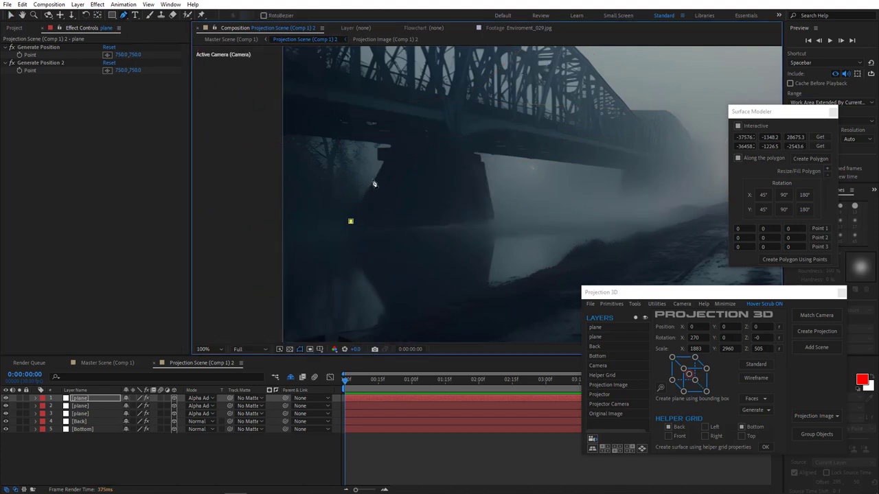
pyautogui.click(397, 246)
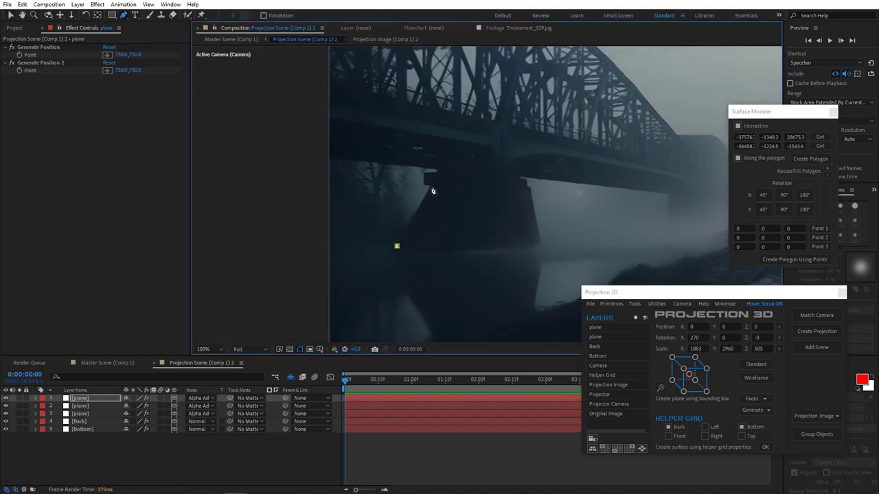
pyautogui.click(428, 190)
pyautogui.scroll(2, 427, 190)
pyautogui.moveTo(560, 190); pyautogui.dragTo(398, 201)
pyautogui.click(435, 194)
pyautogui.click(435, 147)
pyautogui.click(485, 145)
pyautogui.click(492, 131)
pyautogui.scroll(-1, 547, 129)
pyautogui.moveTo(556, 165); pyautogui.dragTo(396, 156)
pyautogui.click(491, 166)
pyautogui.click(521, 308)
pyautogui.moveTo(440, 316); pyautogui.dragTo(395, 319)
pyautogui.moveTo(261, 318); pyautogui.dragTo(253, 319)
pyautogui.click(248, 314)
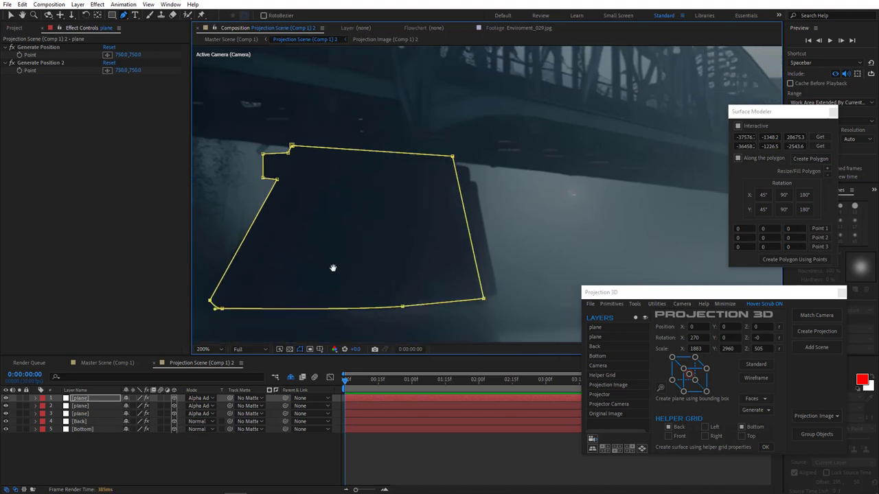
# Step: Capture both end vertices of the pier mask's river-side edge in Surface Modeler and create a polygon from them
pyautogui.hscroll(5, 336, 323)
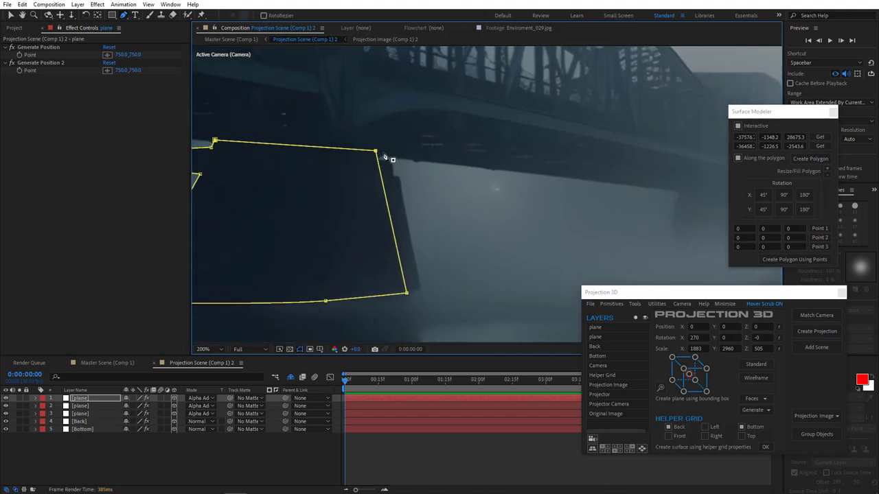
pyautogui.click(820, 136)
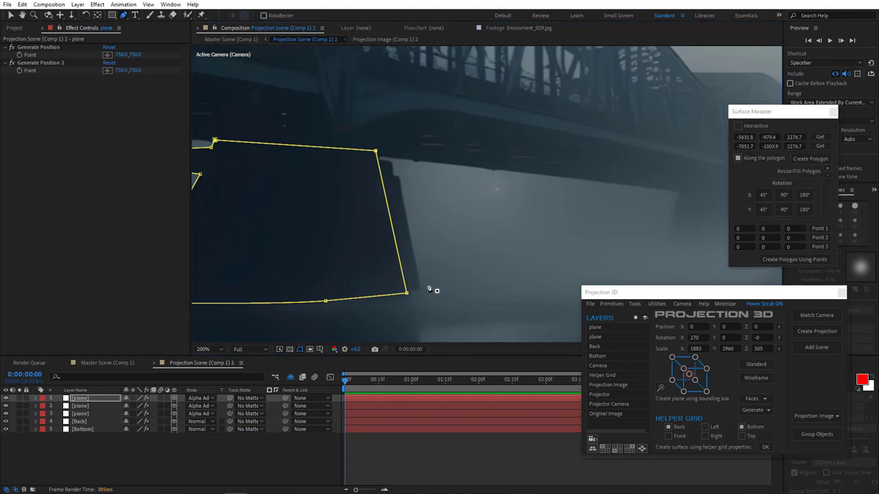
pyautogui.click(407, 294)
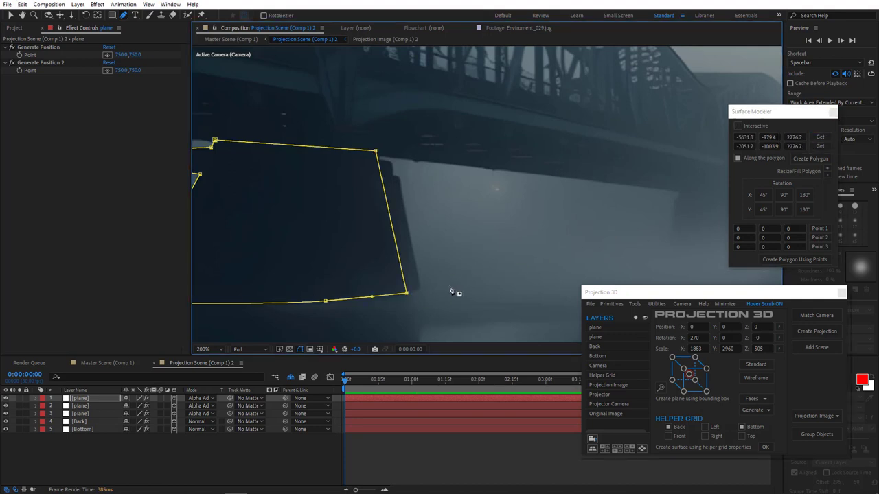
pyautogui.click(820, 146)
pyautogui.click(816, 162)
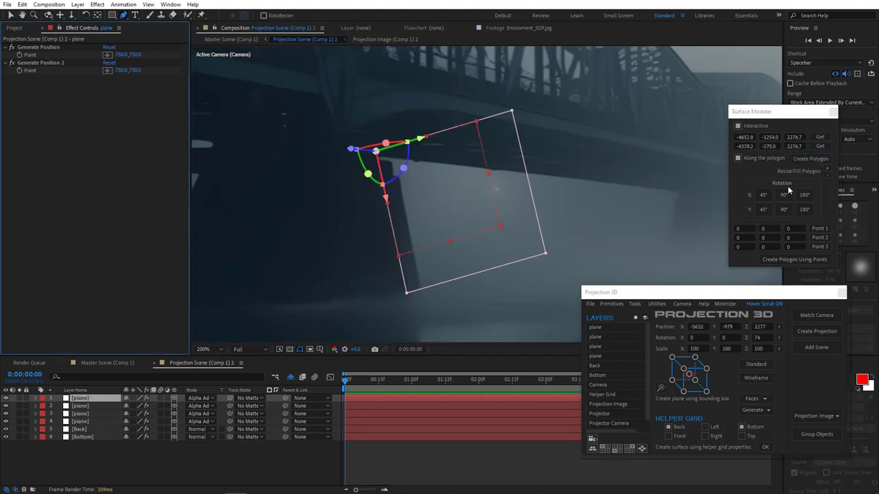
# Step: Rotate the new polygon about X in 90° increments to form the pier's side face, and expand it with Resize/Fill Polygon
pyautogui.click(785, 196)
pyautogui.click(785, 196)
pyautogui.click(785, 196)
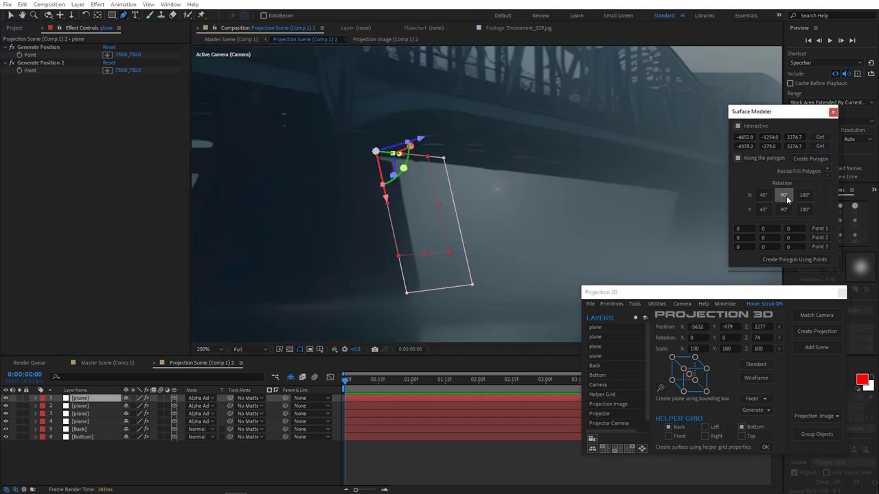
pyautogui.click(827, 168)
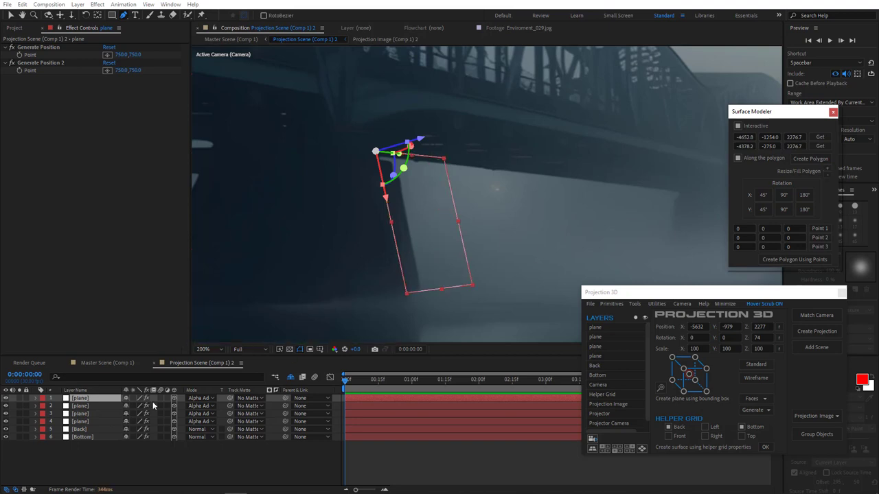
# Step: Hide the side polygon's layer, reshape its mask to the pier's narrow stepped side face, and show the layer again
pyautogui.click(6, 398)
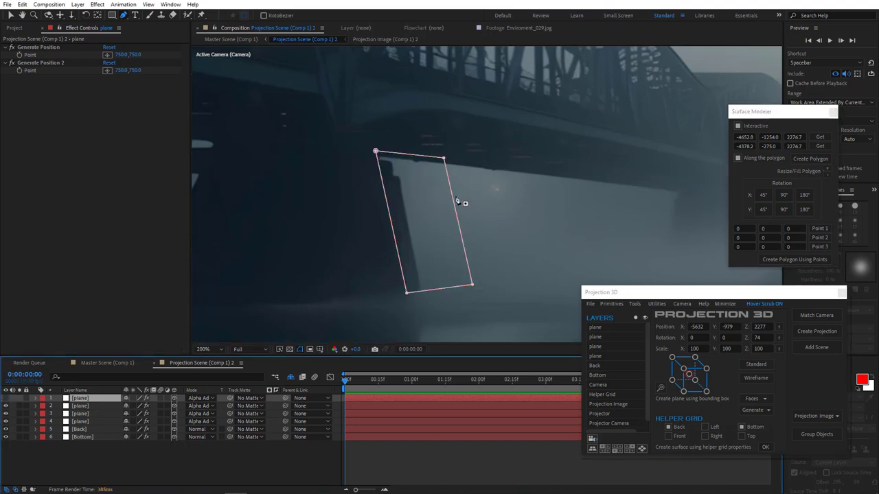
pyautogui.moveTo(443, 158); pyautogui.dragTo(382, 160)
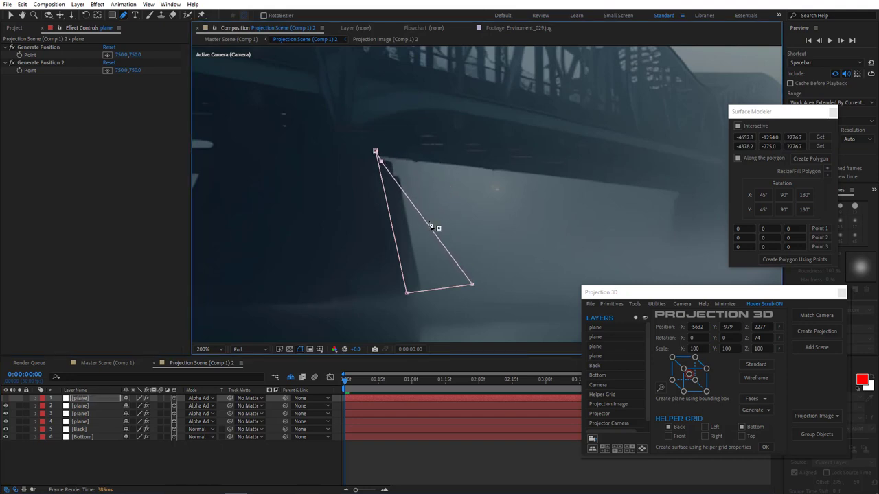
pyautogui.press('.')
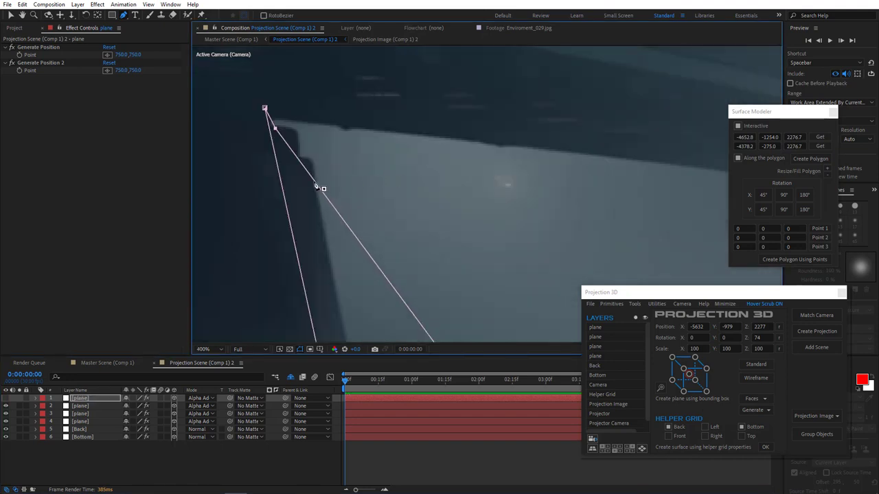
pyautogui.moveTo(313, 178); pyautogui.dragTo(292, 129)
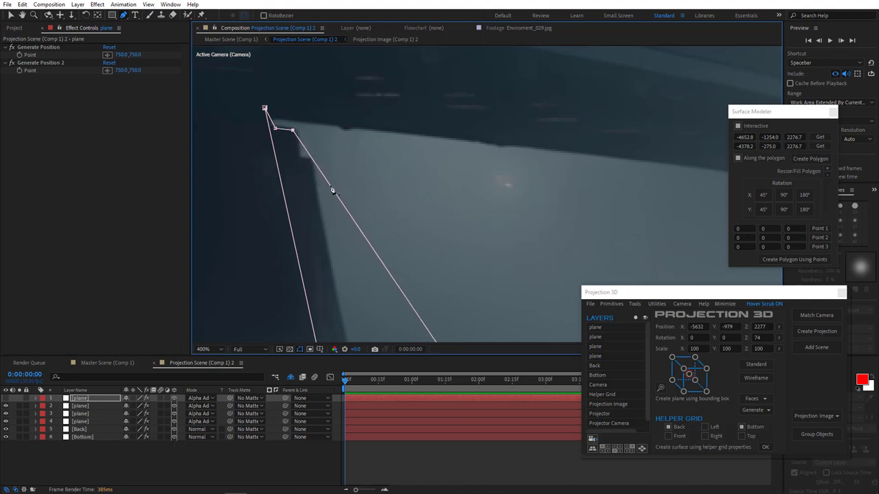
pyautogui.moveTo(330, 186); pyautogui.dragTo(301, 158)
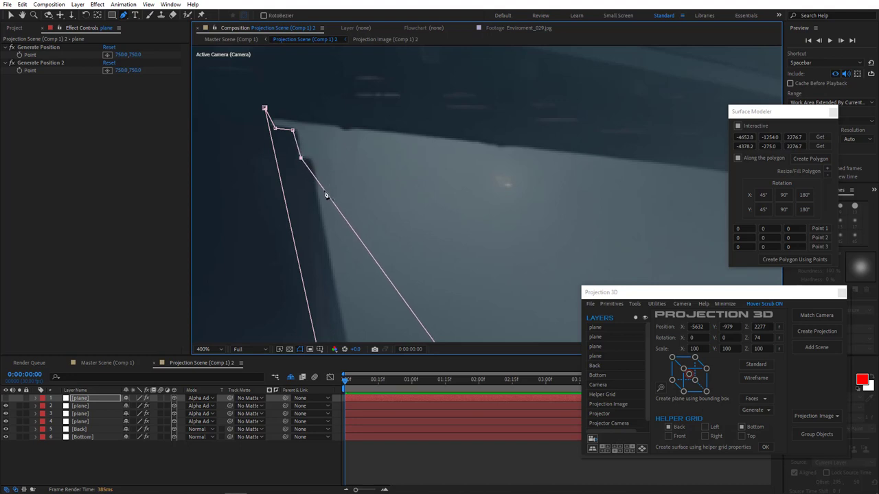
pyautogui.moveTo(325, 192); pyautogui.dragTo(311, 160)
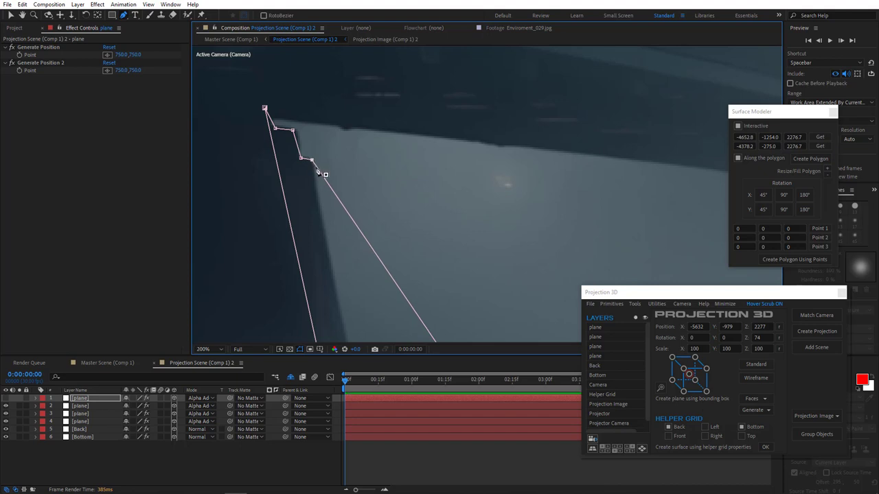
pyautogui.press(',')
pyautogui.moveTo(472, 284); pyautogui.dragTo(422, 292)
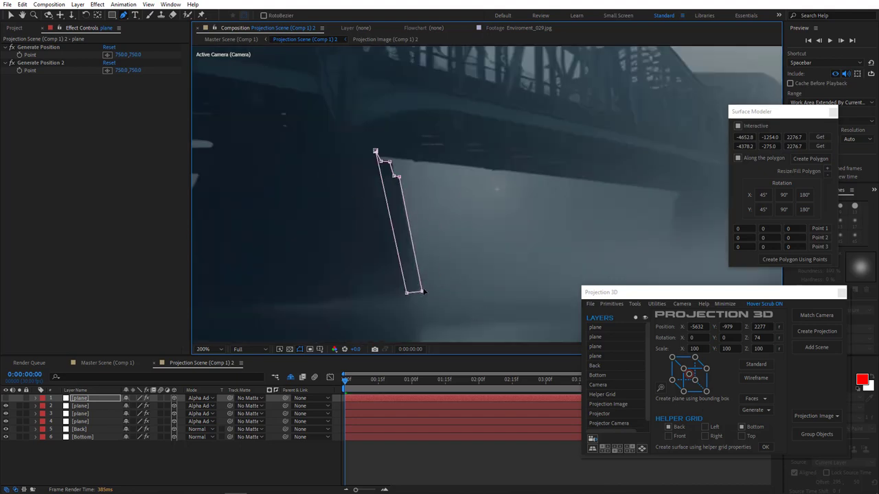
pyautogui.press(',')
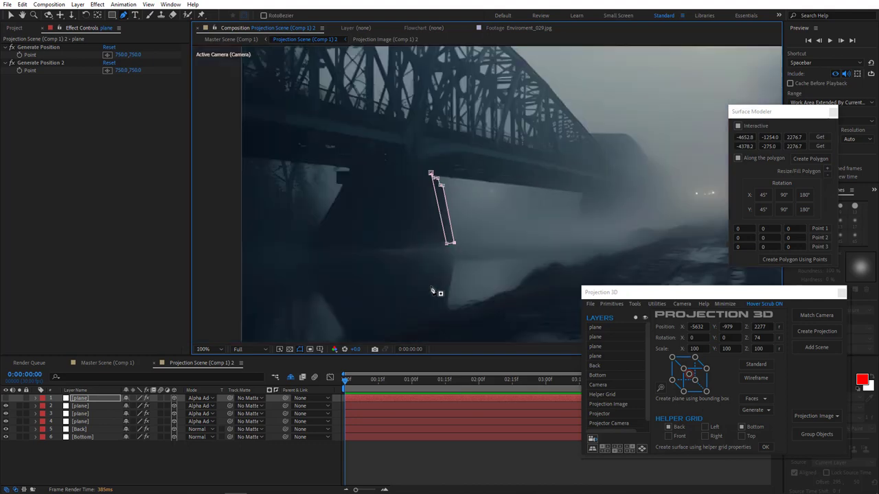
pyautogui.click(18, 401)
pyautogui.click(18, 401)
# Step: Move the Bottom surface's first Generate Position point to the far pier's base at 449.4, 126.6 and generate a plane from it
pyautogui.moveTo(439, 273); pyautogui.dragTo(291, 265)
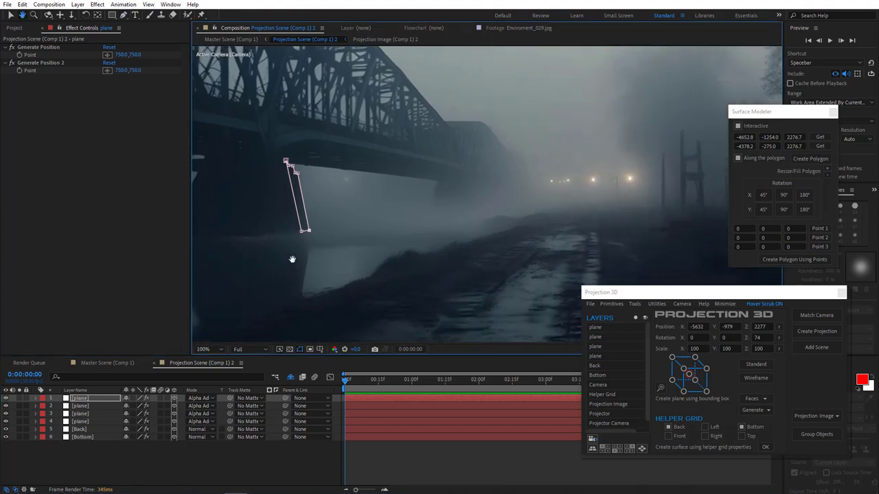
pyautogui.click(89, 435)
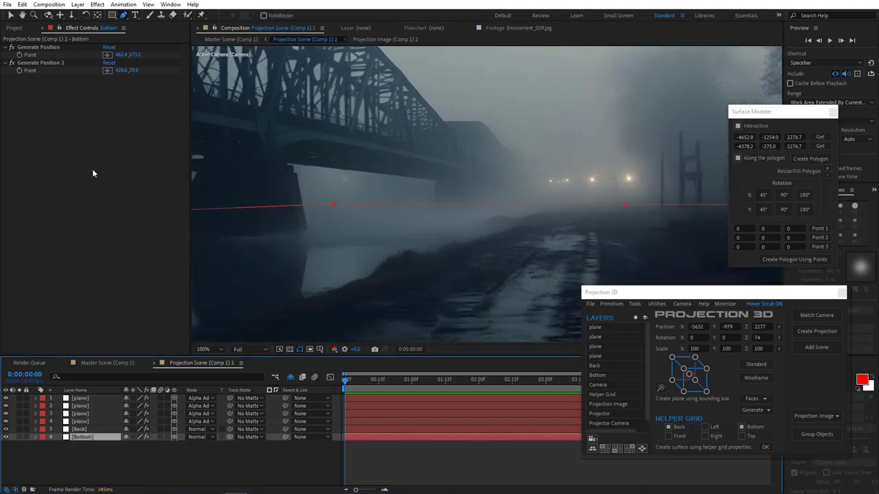
pyautogui.click(108, 55)
pyautogui.moveTo(297, 231); pyautogui.dragTo(484, 205)
pyautogui.moveTo(296, 232); pyautogui.dragTo(489, 206)
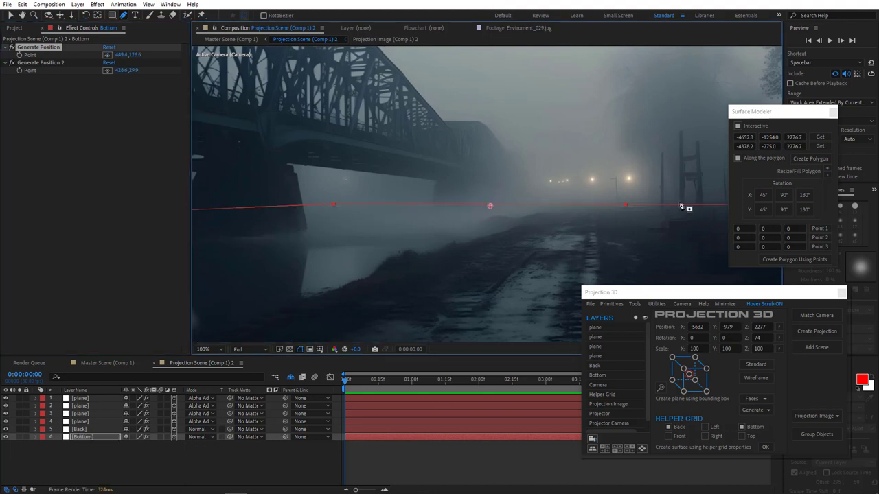
pyautogui.click(635, 303)
pyautogui.click(644, 373)
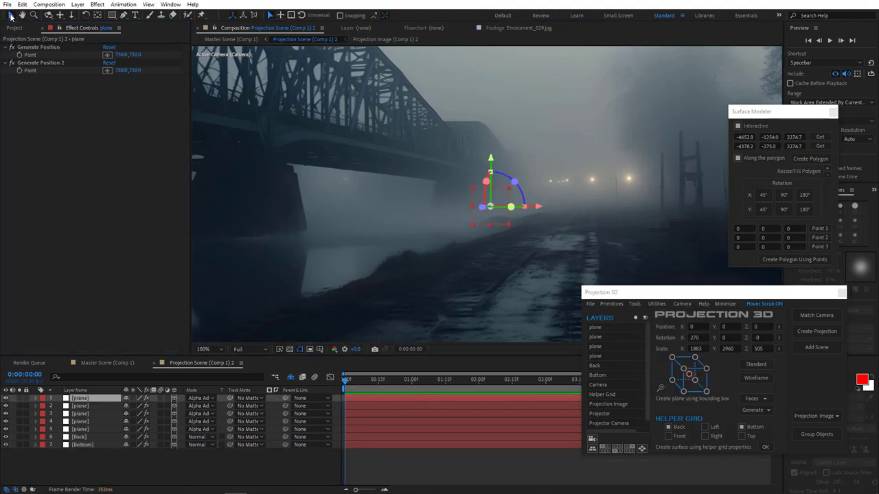
# Step: Scale up the new plane over the far pier and draw a closed Pen mask around the pier below the deck
pyautogui.moveTo(473, 185); pyautogui.dragTo(389, 161)
pyautogui.click(123, 15)
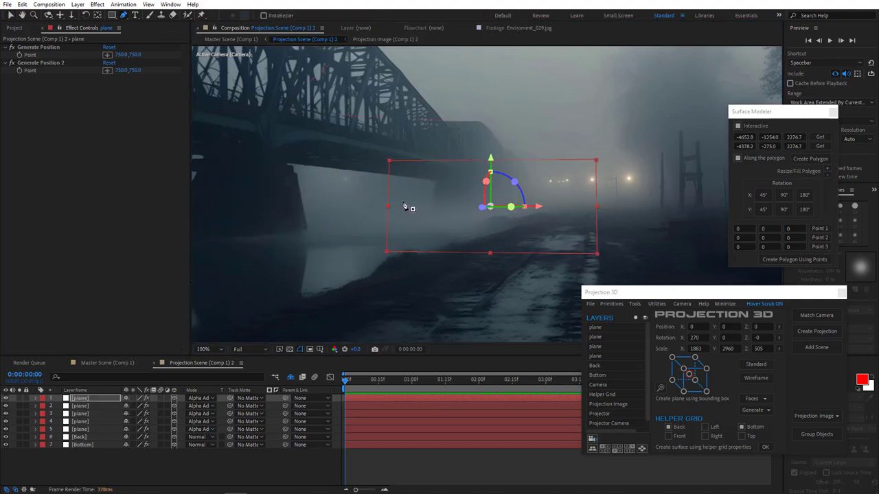
pyautogui.click(432, 208)
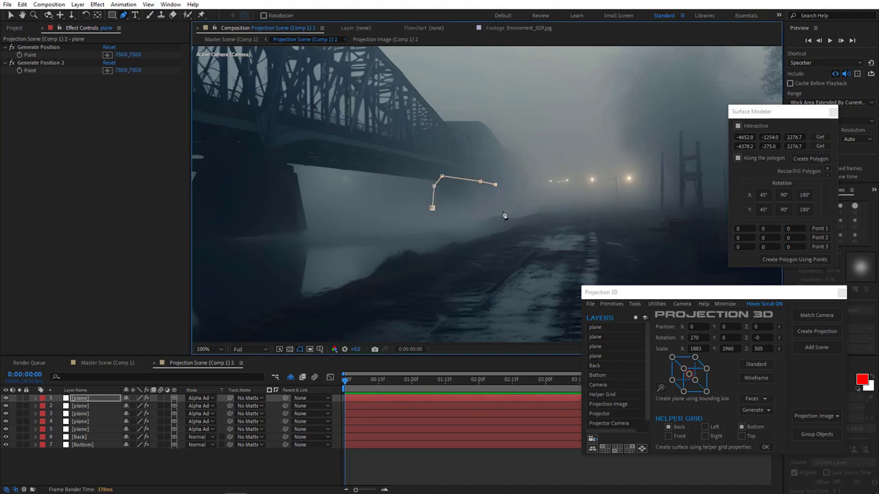
pyautogui.click(432, 208)
pyautogui.moveTo(500, 216); pyautogui.dragTo(484, 178)
pyautogui.press('.')
pyautogui.moveTo(368, 244); pyautogui.dragTo(281, 262)
# Step: Solo the five plane layers to check the combined bridge and pier masks, then clear the solo
pyautogui.moveTo(19, 402); pyautogui.dragTo(22, 424)
pyautogui.press(',')
pyautogui.press(',')
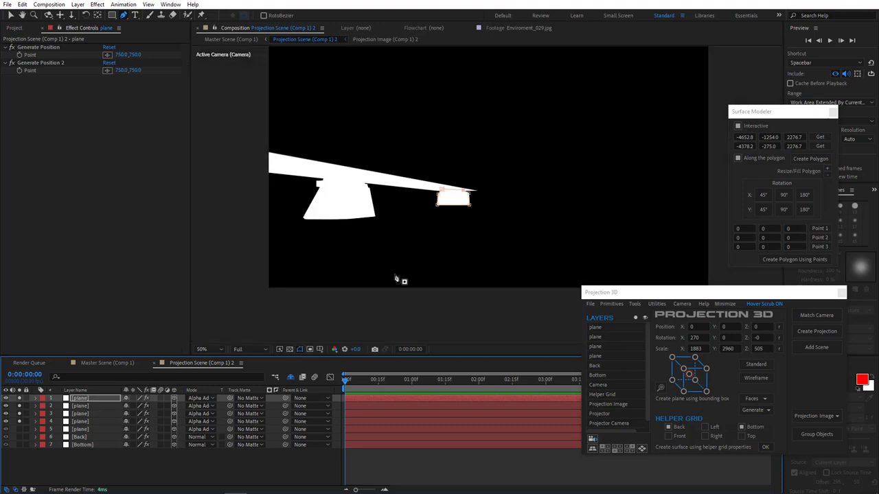
pyautogui.click(20, 430)
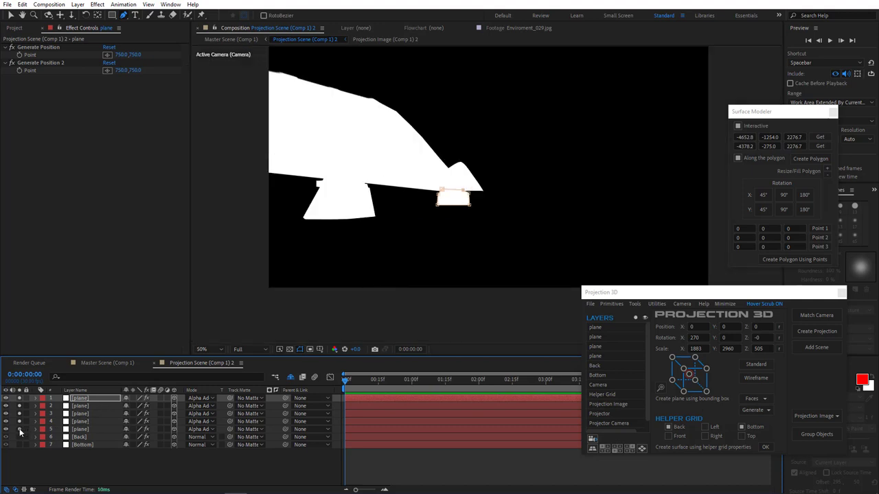
pyautogui.press(',')
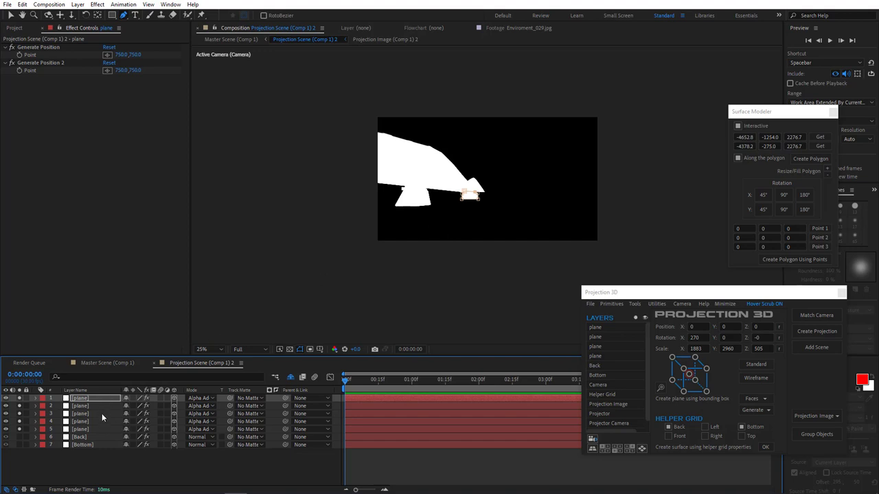
pyautogui.click(20, 425)
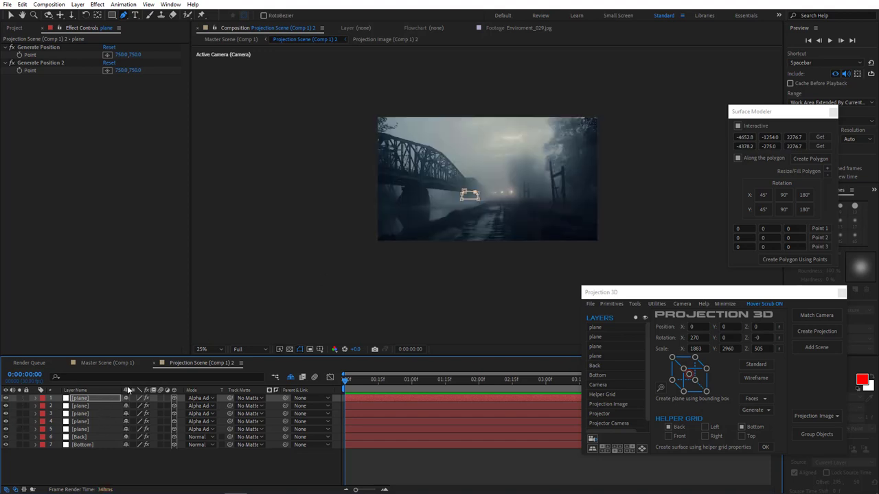
# Step: Move the Bottom surface's first Generate Position point to the base of the large wooden frame's right post at 852.6, 656.5
pyautogui.scroll(3, 480, 252)
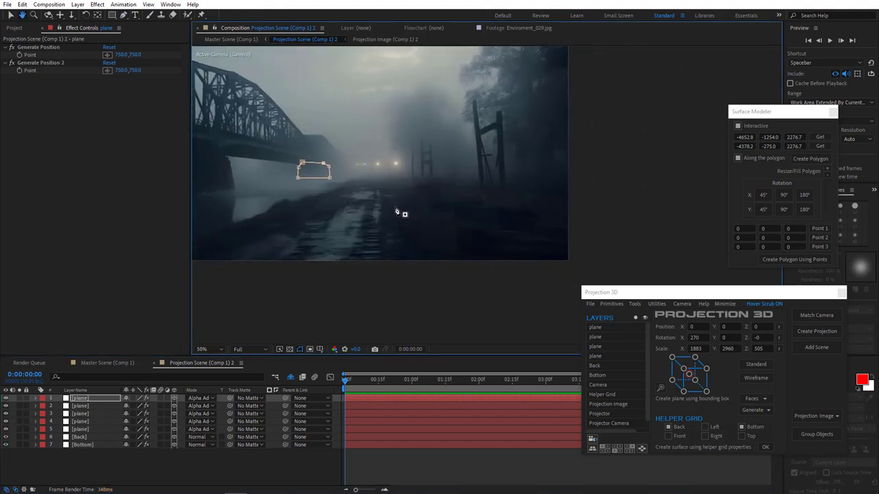
pyautogui.click(95, 445)
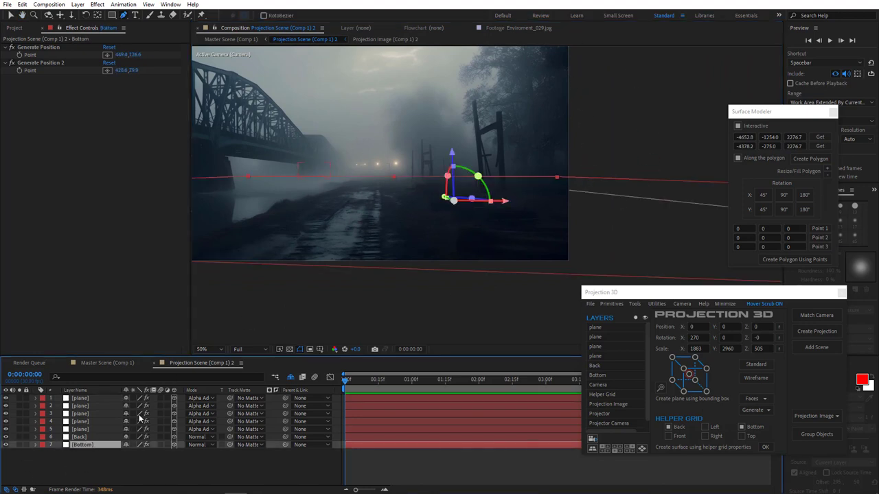
pyautogui.scroll(2, 309, 181)
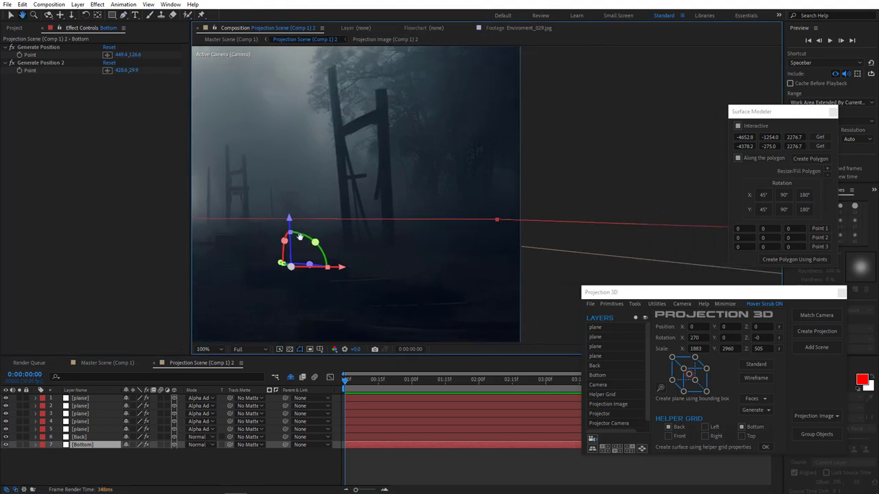
pyautogui.moveTo(304, 230); pyautogui.dragTo(355, 231)
pyautogui.press('g')
pyautogui.click(42, 46)
pyautogui.click(107, 55)
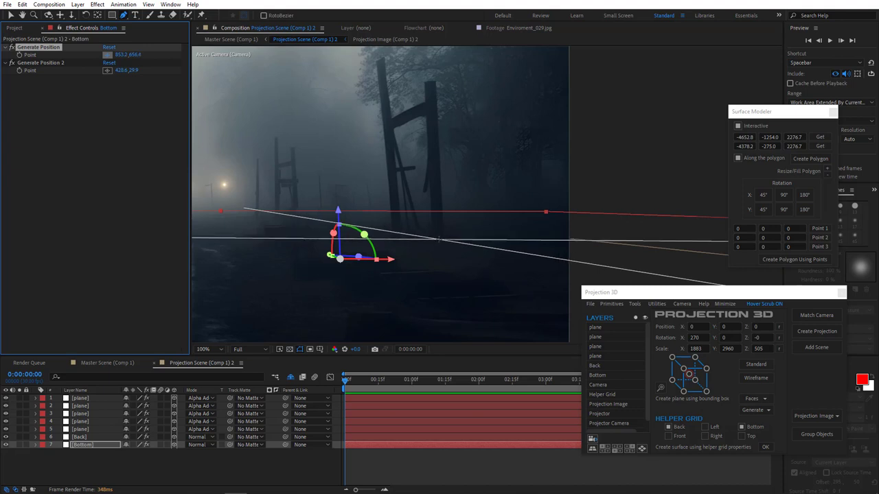
pyautogui.click(438, 239)
# Step: Move the Bottom surface's Generate Position 2 point to the base of the wooden frame's left post at 835.2, 634.4
pyautogui.click(59, 63)
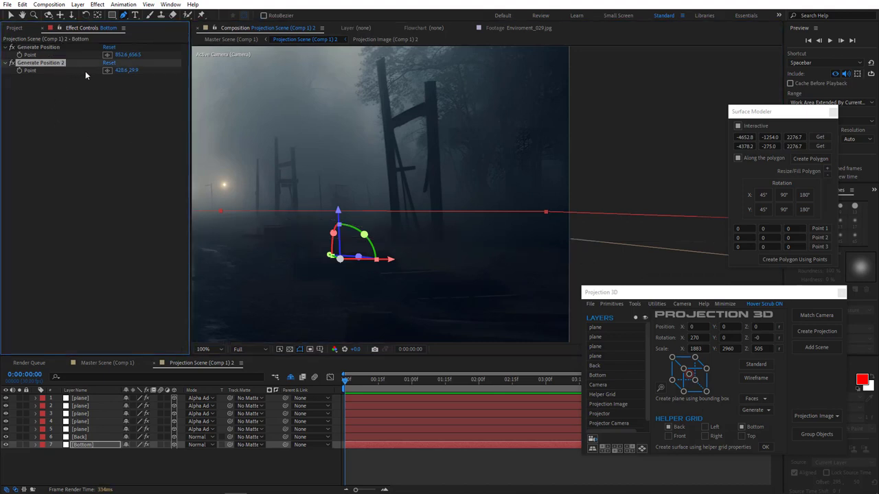
pyautogui.click(109, 71)
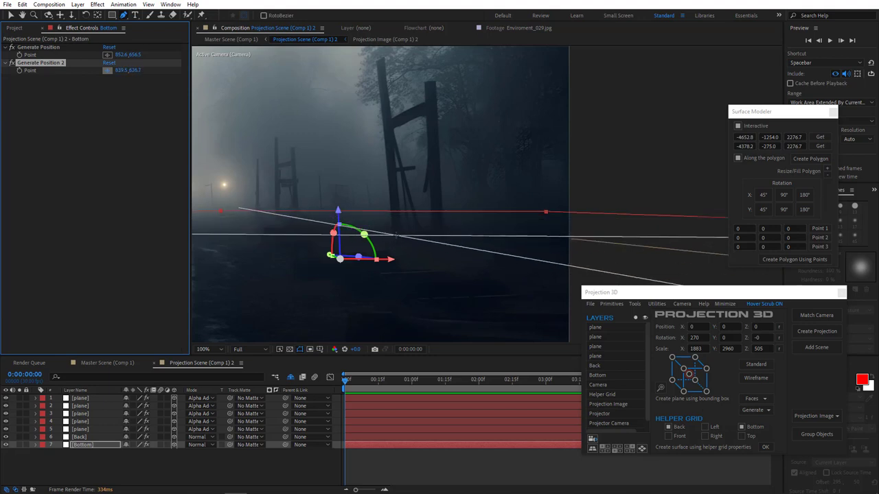
pyautogui.click(396, 236)
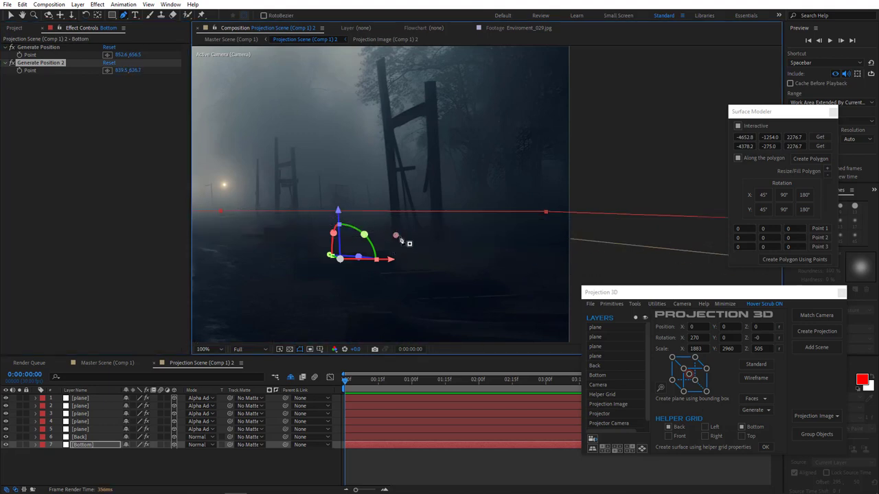
pyautogui.click(40, 47)
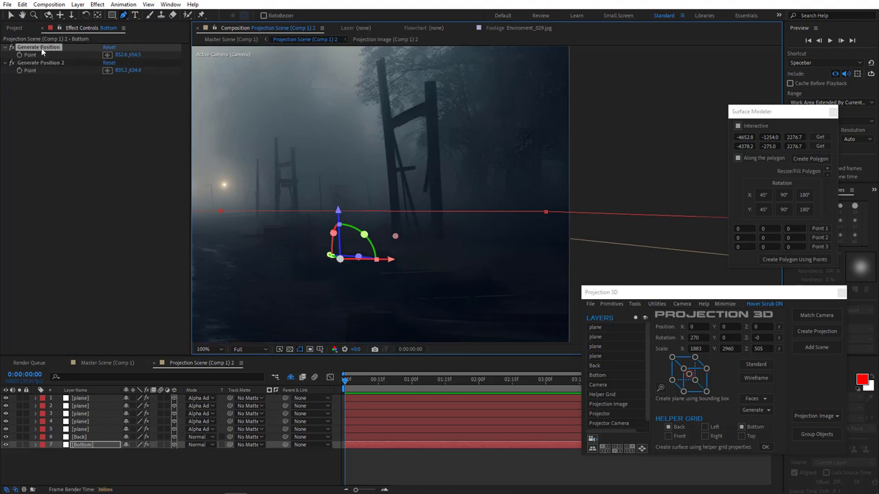
# Step: Generate a plane from the Bottom surface's two Generate Position points at the bases of the large wooden frame
pyautogui.click(43, 62)
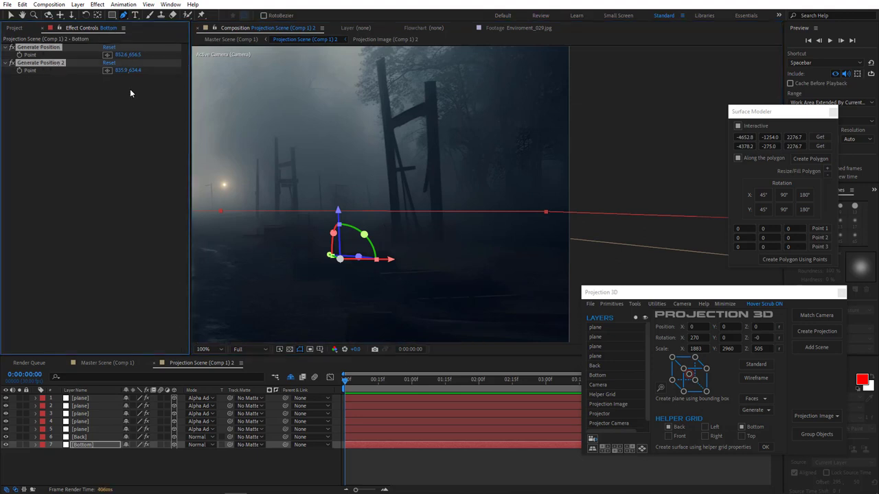
pyautogui.click(635, 305)
pyautogui.click(650, 400)
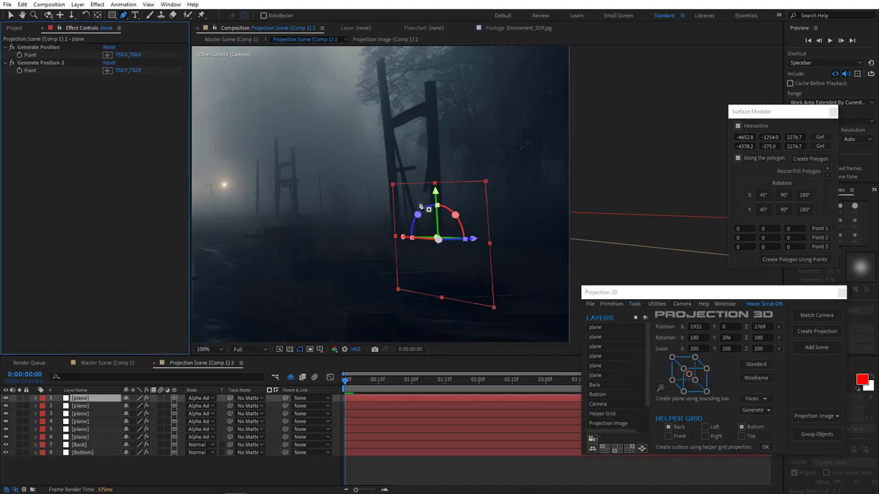
# Step: Stretch the new plane upward and sideways so it covers the whole large wooden frame
pyautogui.click(10, 14)
pyautogui.moveTo(435, 184); pyautogui.dragTo(439, 25)
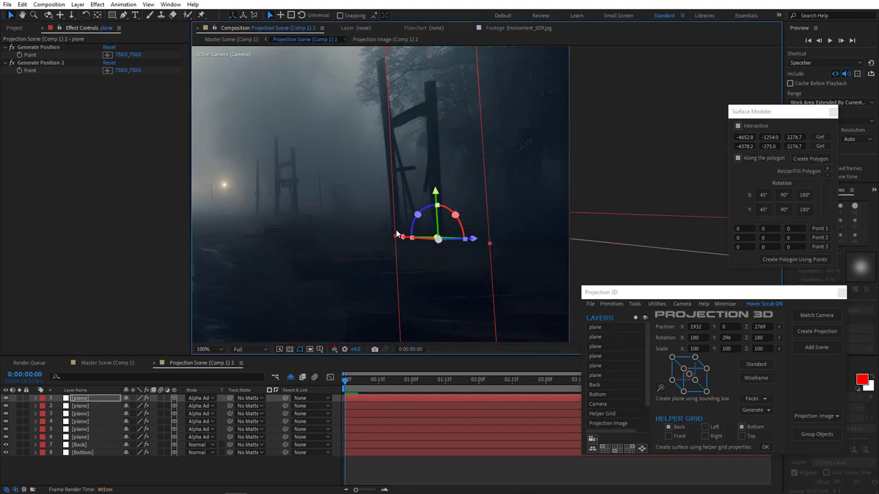
pyautogui.moveTo(388, 239); pyautogui.dragTo(369, 235)
# Step: Start a Pen mask on the new plane, tracing the small jagged pieces at the left post's base
pyautogui.click(124, 15)
pyautogui.scroll(1, 417, 267)
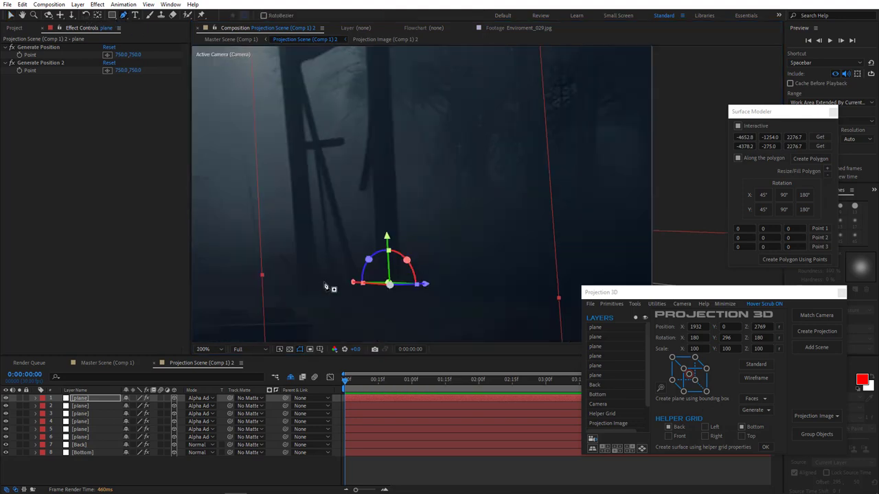
pyautogui.click(301, 286)
pyautogui.scroll(2, 483, 200)
pyautogui.moveTo(470, 183); pyautogui.dragTo(465, 171)
pyautogui.click(458, 152)
pyautogui.click(472, 170)
pyautogui.click(502, 210)
pyautogui.click(500, 154)
pyautogui.moveTo(451, 133); pyautogui.dragTo(445, 127)
pyautogui.click(436, 110)
pyautogui.scroll(-4, 442, 151)
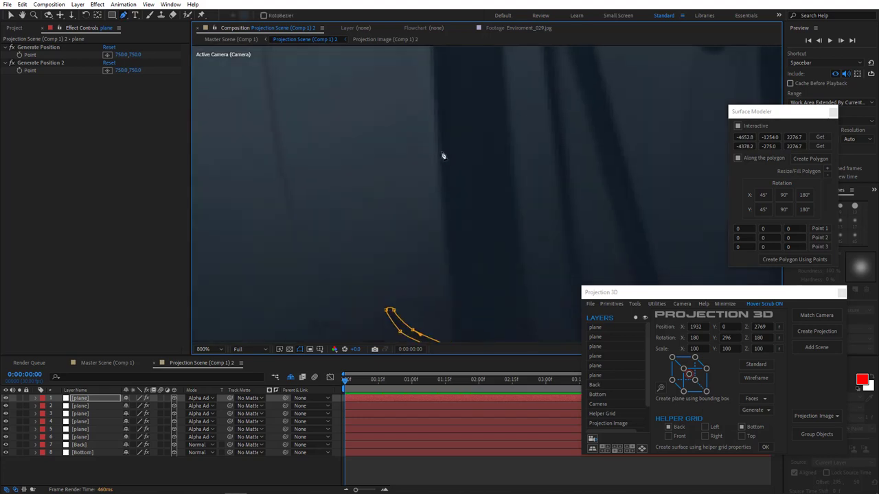
# Step: Continue the mask up the left post's outer edge, over its top and down to the crossbeam
pyautogui.click(440, 135)
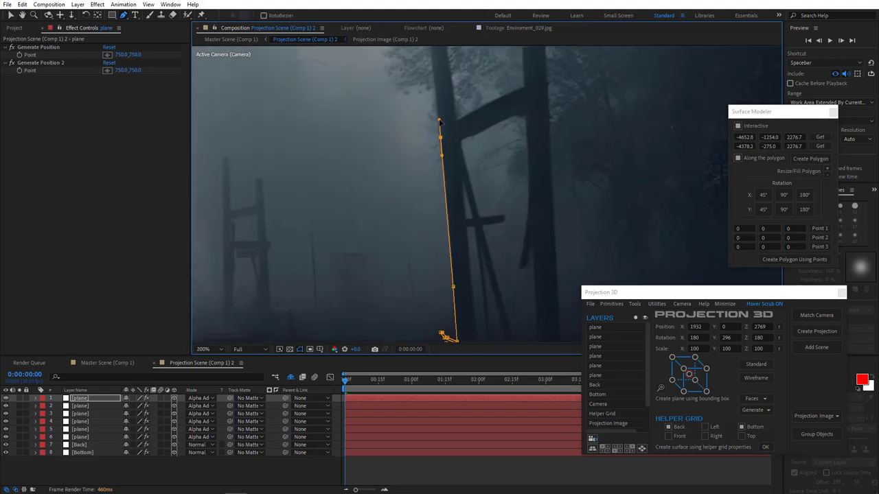
pyautogui.scroll(2, 440, 131)
pyautogui.moveTo(493, 183); pyautogui.dragTo(455, 64)
pyautogui.moveTo(467, 184); pyautogui.dragTo(469, 199)
pyautogui.moveTo(469, 199); pyautogui.dragTo(448, 104)
pyautogui.click(462, 213)
# Step: Trace the mask along the crossbeam's upper edge and around the top of the right post
pyautogui.moveTo(548, 170); pyautogui.dragTo(568, 162)
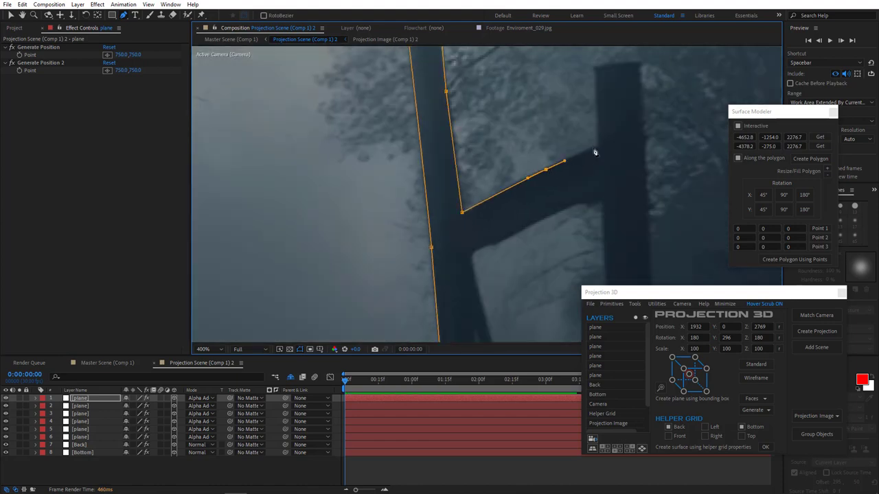
pyautogui.click(599, 148)
pyautogui.moveTo(598, 73); pyautogui.dragTo(490, 79)
pyautogui.click(467, 186)
pyautogui.click(512, 181)
# Step: Continue the mask down the right post's outer edge and round its base with a curved point
pyautogui.moveTo(505, 312); pyautogui.dragTo(484, 119)
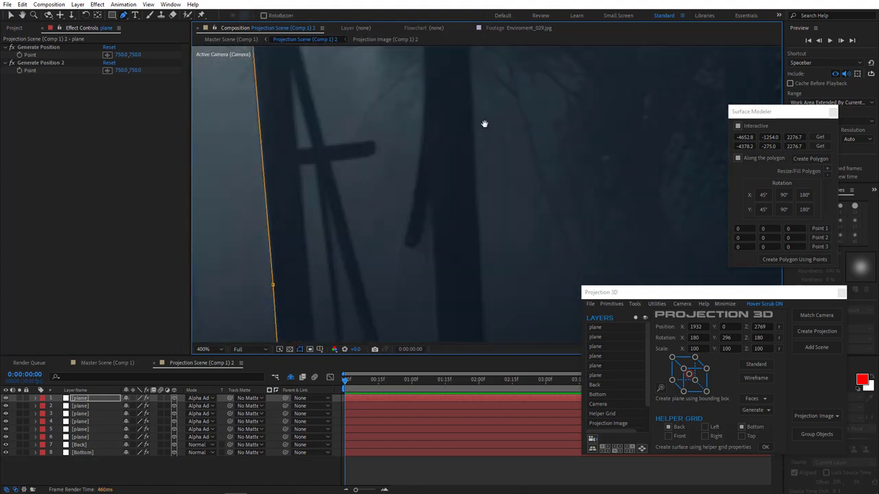
pyautogui.click(473, 258)
pyautogui.moveTo(475, 268); pyautogui.dragTo(459, 72)
pyautogui.click(463, 162)
pyautogui.moveTo(440, 172); pyautogui.dragTo(448, 307)
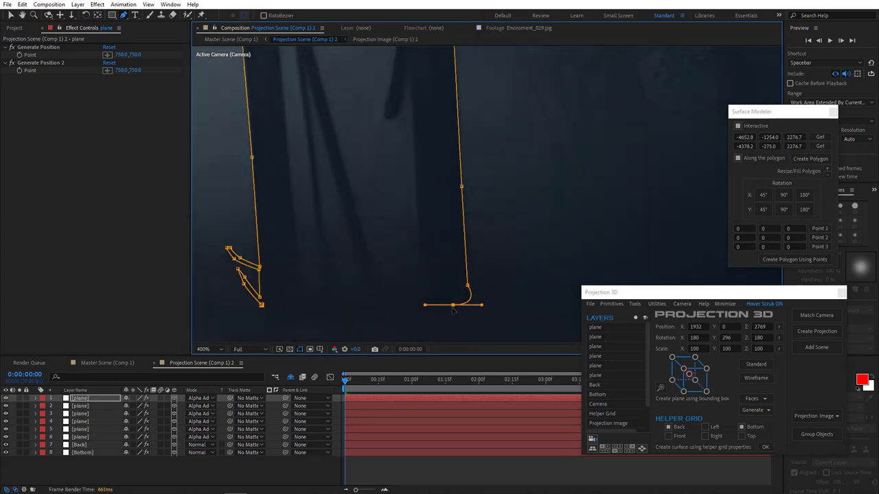
pyautogui.click(415, 279)
# Step: Trace the mask up the right post's inner edge, around its hanging splinter and along the crossbeam's underside
pyautogui.scroll(2, 417, 206)
pyautogui.click(411, 158)
pyautogui.moveTo(394, 211); pyautogui.dragTo(386, 208)
pyautogui.click(388, 189)
pyautogui.moveTo(402, 93); pyautogui.dragTo(390, 167)
pyautogui.moveTo(387, 48); pyautogui.dragTo(357, 184)
pyautogui.click(381, 181)
pyautogui.moveTo(293, 216); pyautogui.dragTo(367, 200)
pyautogui.click(410, 176)
# Step: Continue the mask around the short crosspiece and along both edges of the long diagonal brace
pyautogui.moveTo(403, 341); pyautogui.dragTo(377, 226)
pyautogui.click(377, 232)
pyautogui.click(427, 227)
pyautogui.click(426, 236)
pyautogui.click(382, 247)
pyautogui.moveTo(430, 339); pyautogui.dragTo(387, 51)
pyautogui.moveTo(414, 226); pyautogui.dragTo(404, 238)
pyautogui.moveTo(357, 84); pyautogui.dragTo(384, 232)
pyautogui.click(366, 141)
# Step: Trace the thin second brace and the left post's inner edge, and close the mask at the post's base
pyautogui.scroll(-2, 371, 222)
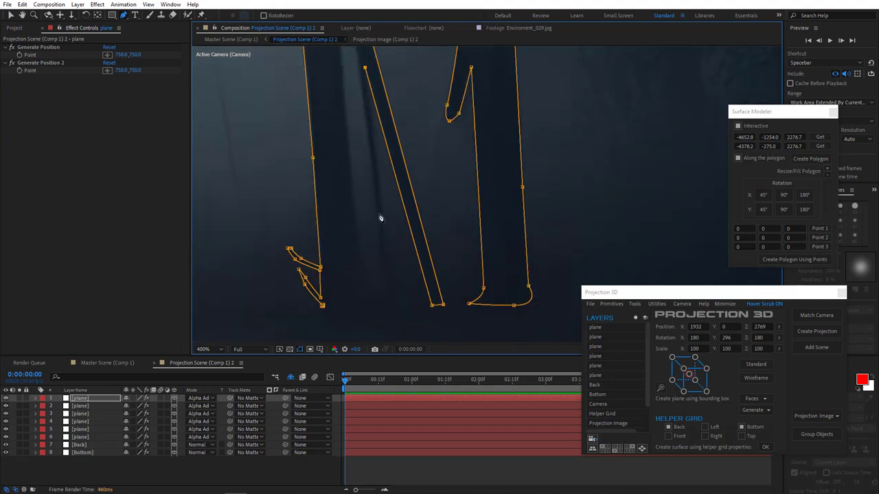
pyautogui.click(381, 237)
pyautogui.scroll(-3, 382, 200)
pyautogui.scroll(5, 374, 122)
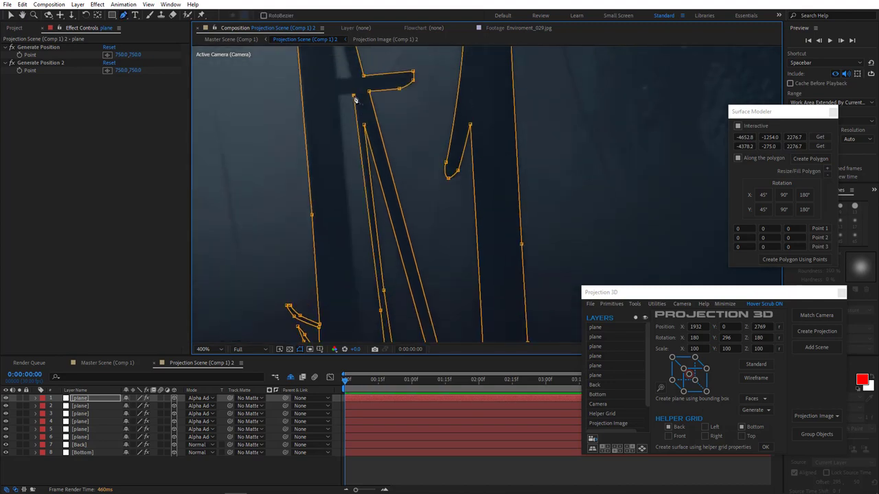
pyautogui.click(353, 96)
pyautogui.scroll(-5, 336, 172)
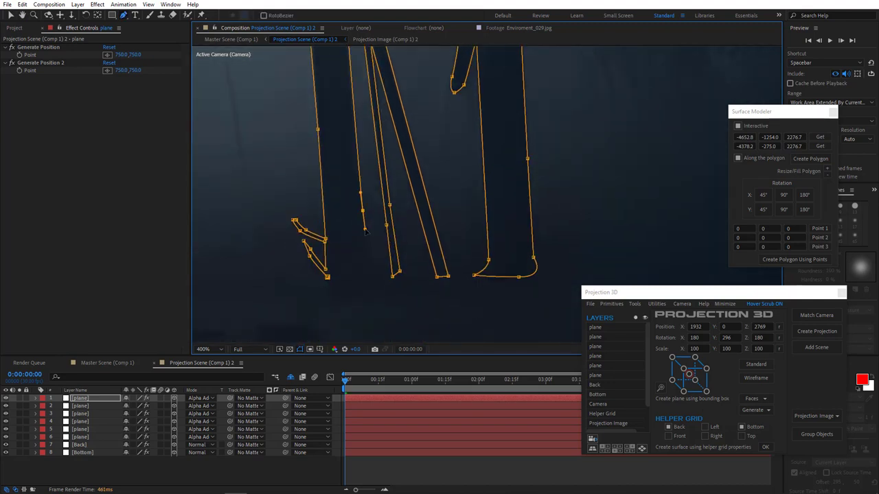
pyautogui.scroll(-1, 391, 241)
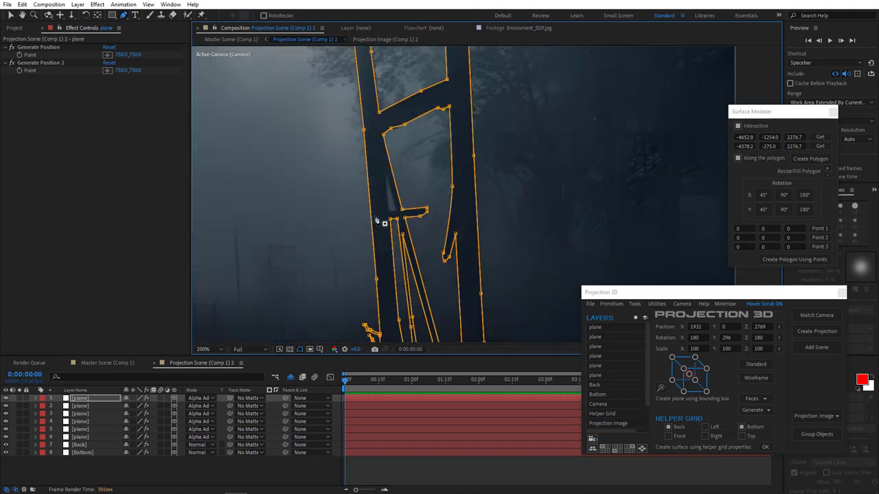
# Step: Draw a triangular second mask over the gap above the short crosspiece and set its mode to Subtract
pyautogui.scroll(1, 377, 221)
pyautogui.click(307, 228)
pyautogui.click(286, 148)
pyautogui.click(290, 228)
pyautogui.click(306, 228)
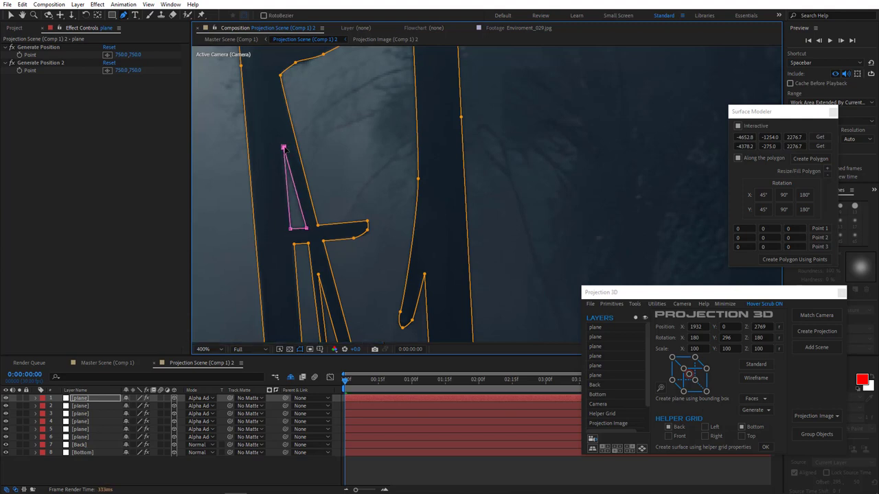
pyautogui.press('m')
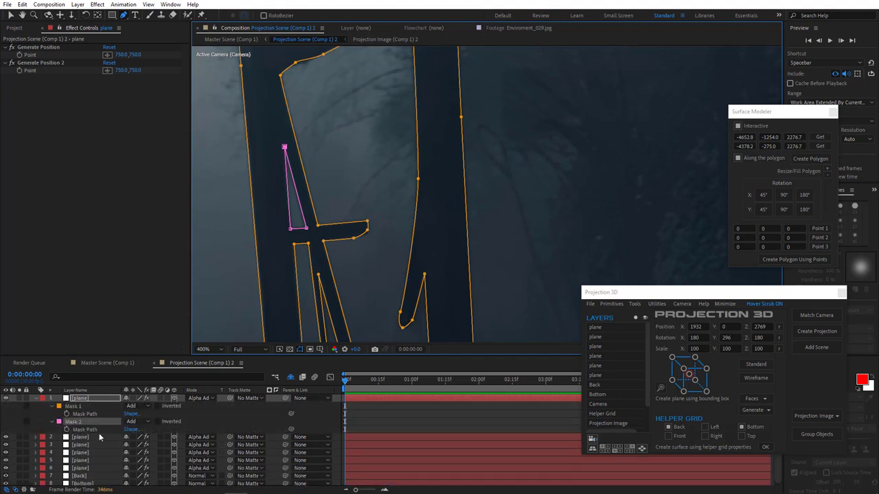
pyautogui.click(142, 420)
pyautogui.click(146, 371)
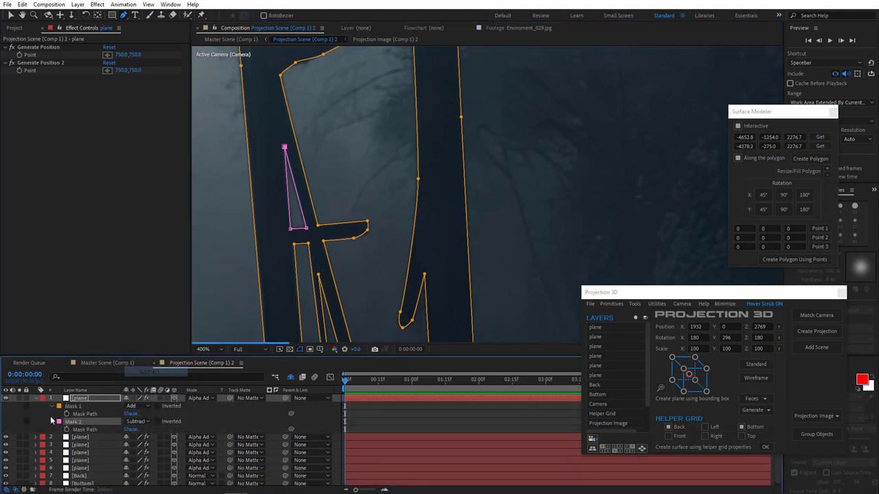
pyautogui.click(34, 399)
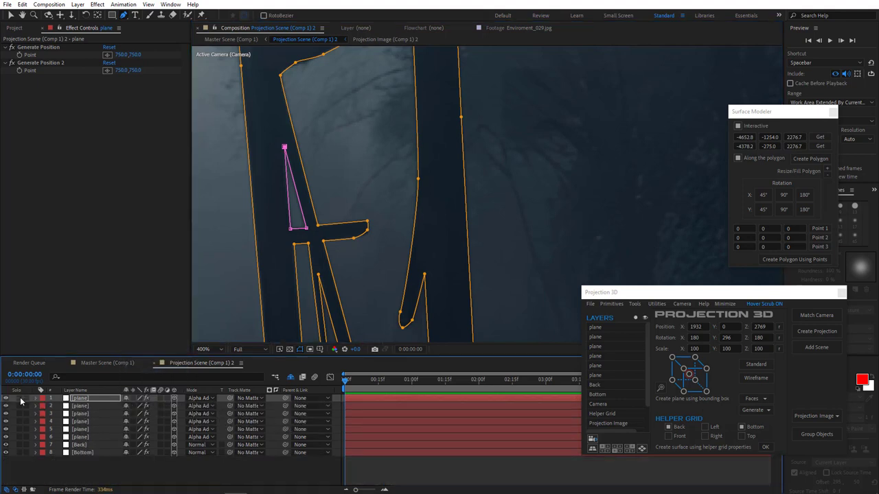
# Step: Solo the wooden frame's plane layer to check its mask, and clear the solo
pyautogui.click(20, 398)
pyautogui.scroll(-4, 290, 257)
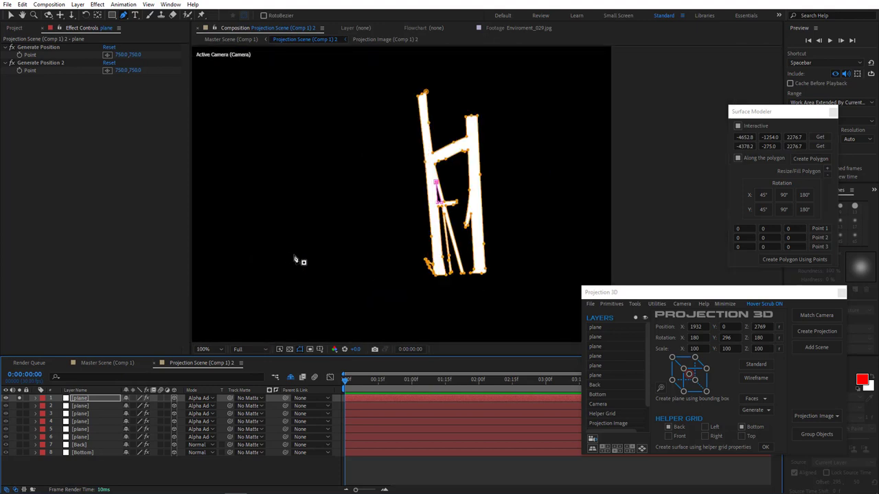
pyautogui.click(20, 398)
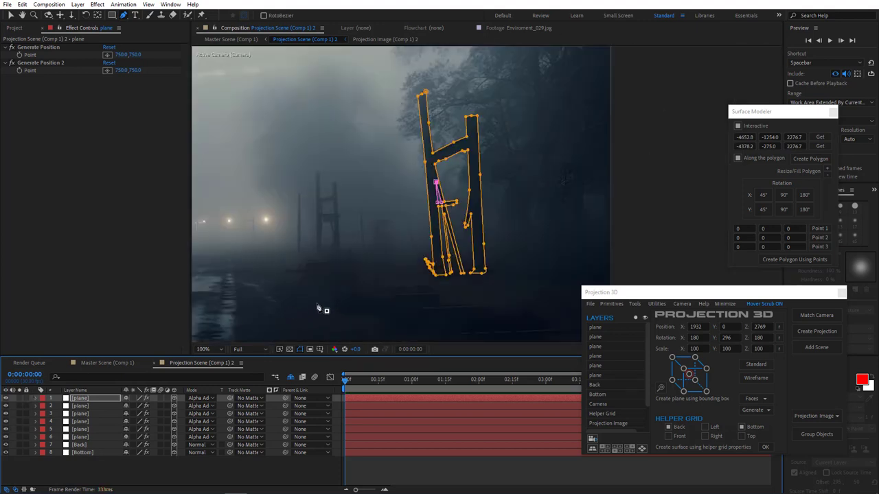
# Step: Place the Bottom surface's Generate Position point at 705.2, 870.7 and Generate Position 2 at 736.6, 873.4 along the foreground ledge's base
pyautogui.moveTo(321, 305); pyautogui.dragTo(302, 182)
pyautogui.press('g')
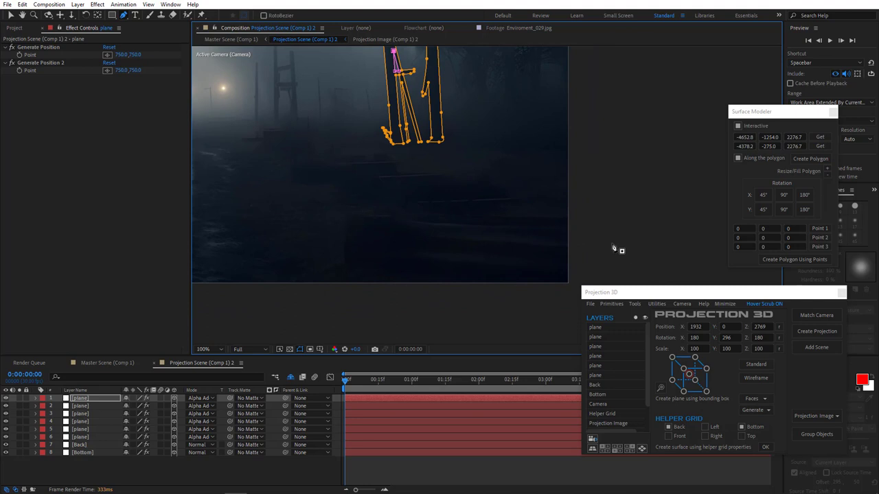
pyautogui.click(90, 453)
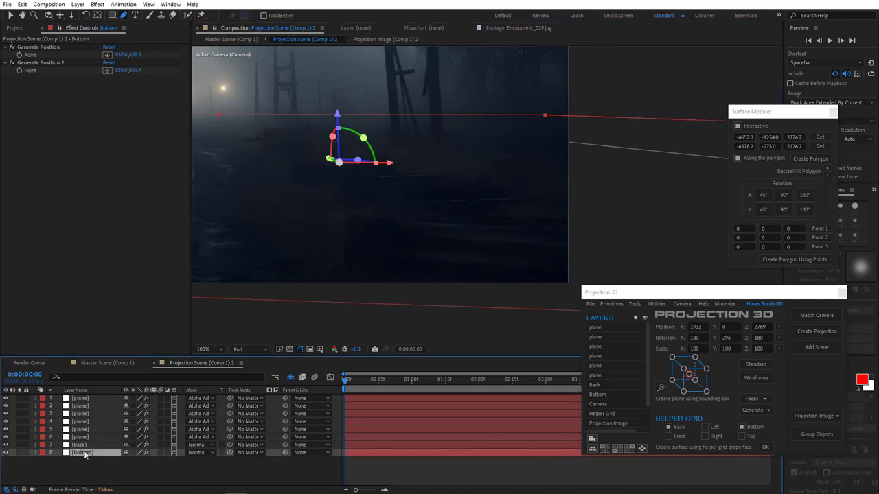
pyautogui.click(107, 55)
pyautogui.click(437, 142)
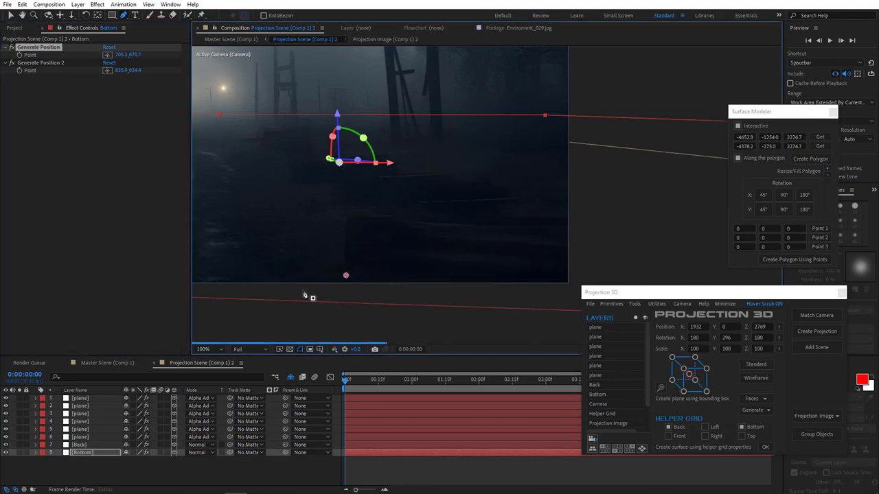
pyautogui.click(56, 63)
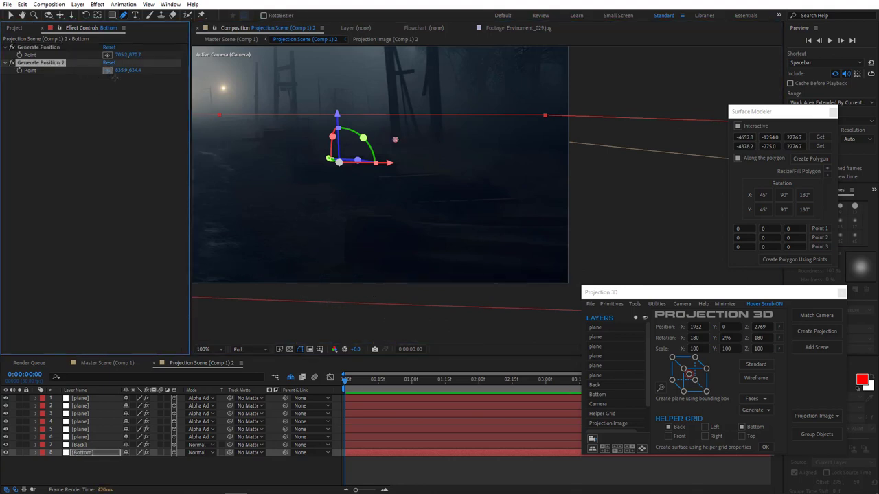
pyautogui.click(403, 237)
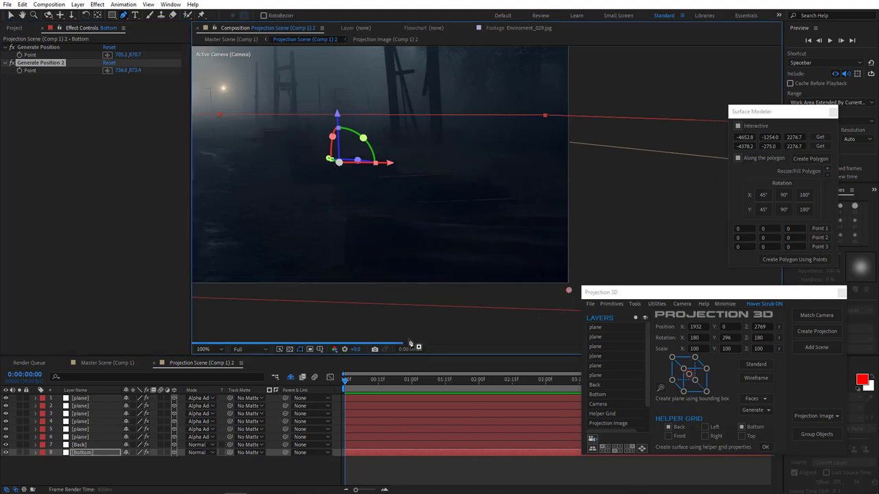
# Step: Generate a plane from the two Generate Position points at the foreground ledge
pyautogui.click(41, 48)
pyautogui.keyDown('shift'); pyautogui.click(48, 63); pyautogui.keyUp('shift')
pyautogui.click(635, 305)
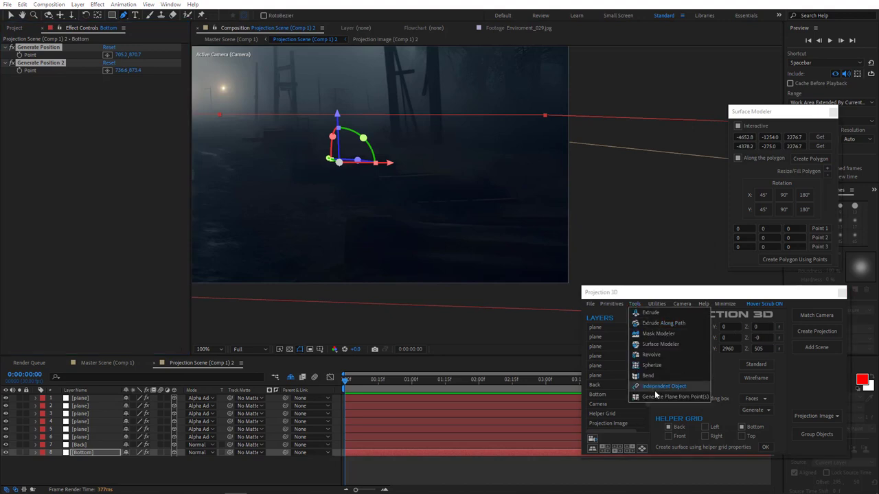
pyautogui.click(660, 393)
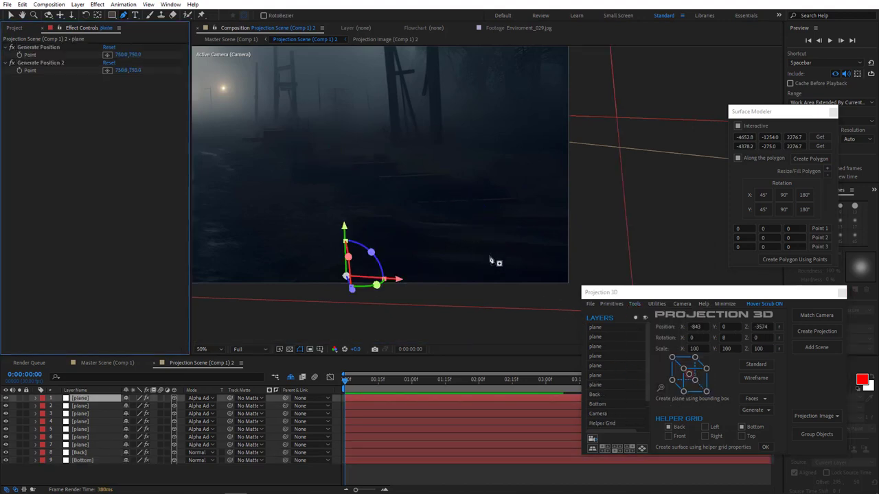
pyautogui.scroll(1, 490, 258)
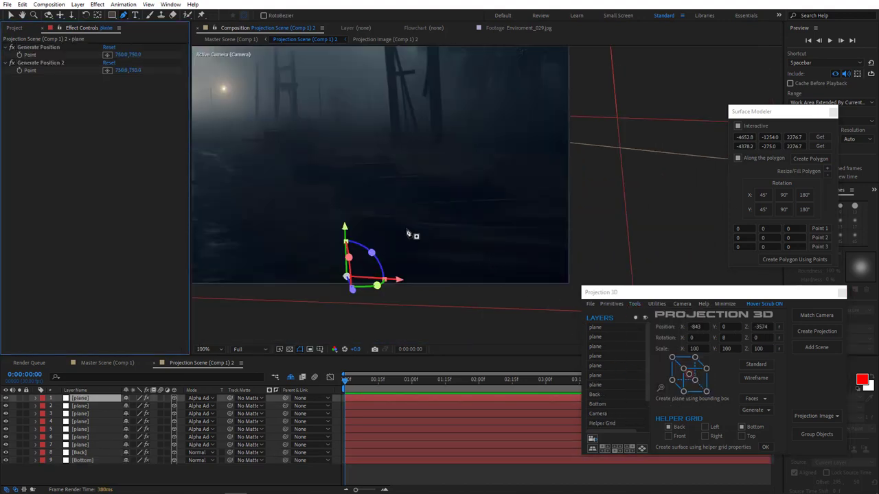
# Step: Start a Pen mask on the new plane along the upper edge of the dark foreground ledge, beginning beyond the image's right border
pyautogui.click(123, 16)
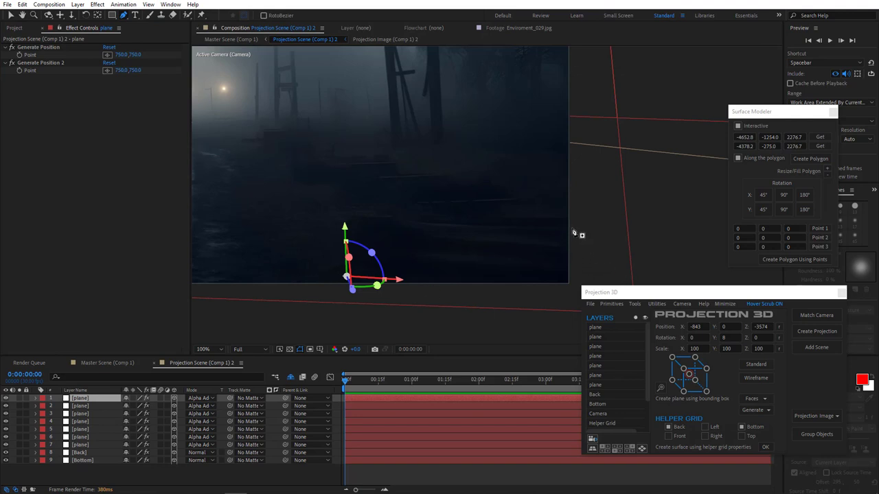
pyautogui.click(572, 230)
pyautogui.moveTo(496, 228)
pyautogui.mouseDown()
pyautogui.moveTo(483, 226)
pyautogui.moveTo(469, 202)
pyautogui.mouseUp()
pyautogui.scroll(1, 397, 245)
pyautogui.moveTo(415, 197); pyautogui.dragTo(403, 194)
pyautogui.moveTo(323, 193); pyautogui.dragTo(402, 215)
pyautogui.click(467, 208)
pyautogui.click(383, 208)
# Step: Continue the mask down the ledge's left side and beneath the image border, and close it
pyautogui.moveTo(379, 273); pyautogui.dragTo(350, 219)
pyautogui.click(351, 253)
pyautogui.press(',')
pyautogui.click(649, 239)
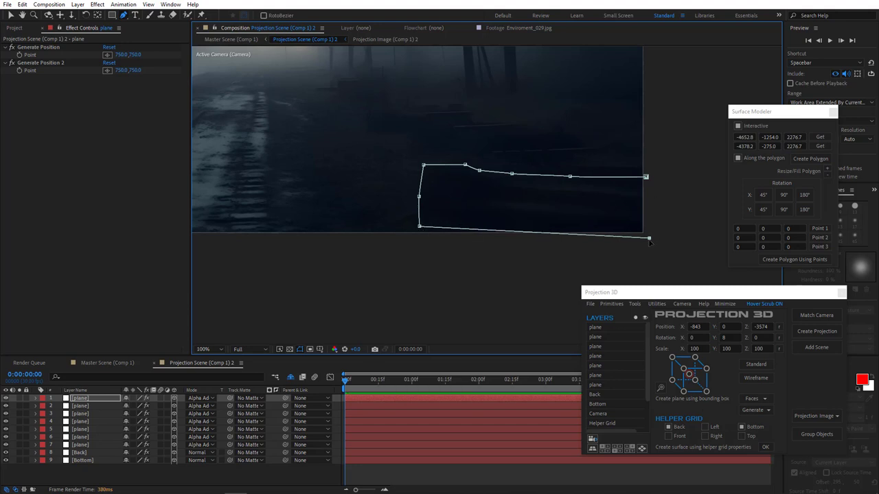
pyautogui.click(645, 177)
# Step: Move the Bottom surface's first Generate Position point to about 722, 823, just behind the foreground ledge
pyautogui.moveTo(436, 171); pyautogui.dragTo(364, 240)
pyautogui.click(81, 460)
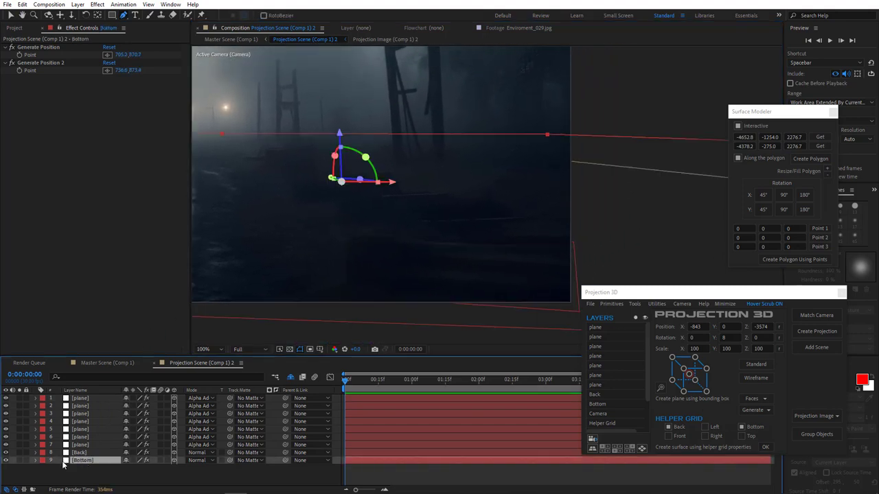
pyautogui.click(107, 55)
pyautogui.click(348, 294)
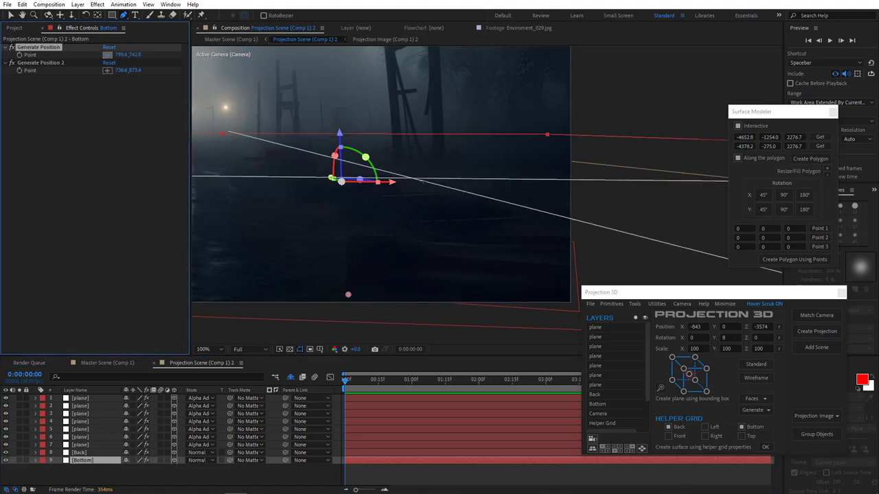
pyautogui.click(358, 220)
pyautogui.scroll(1, 367, 226)
pyautogui.moveTo(284, 251); pyautogui.dragTo(442, 235)
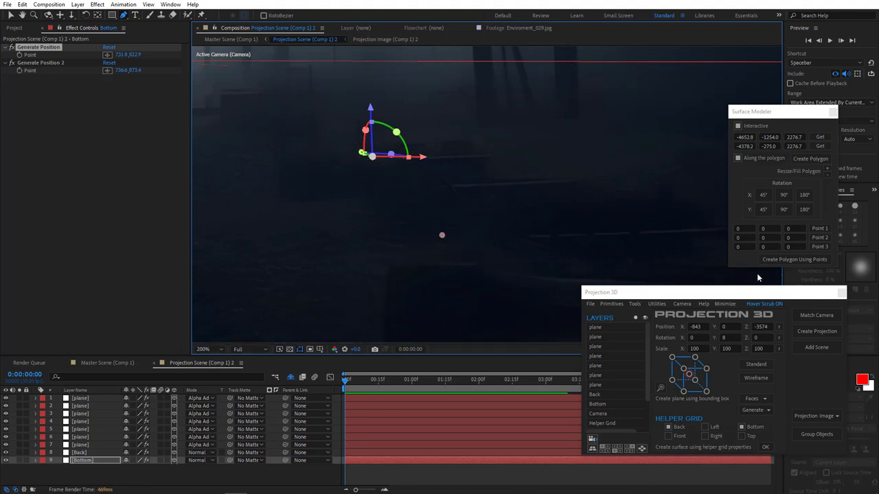
# Step: Generate another plane from the single Generate Position point behind the foreground ledge
pyautogui.click(634, 305)
pyautogui.click(653, 397)
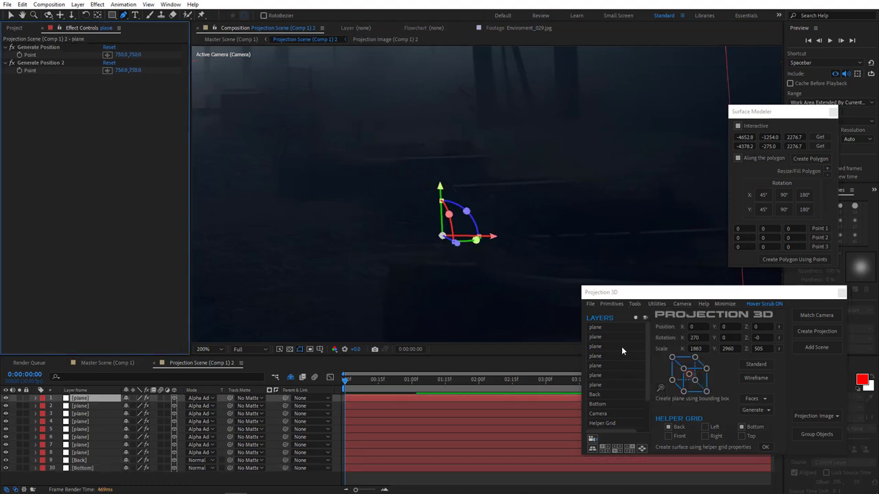
pyautogui.scroll(-2, 527, 241)
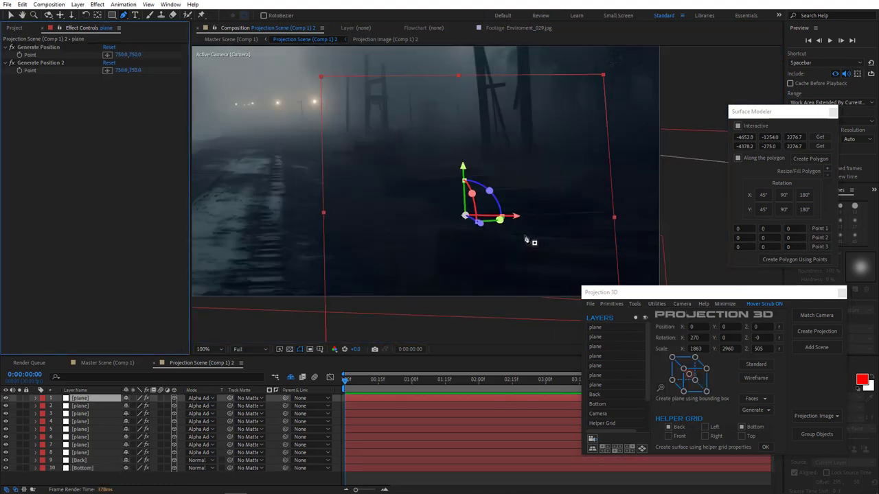
pyautogui.scroll(2, 528, 241)
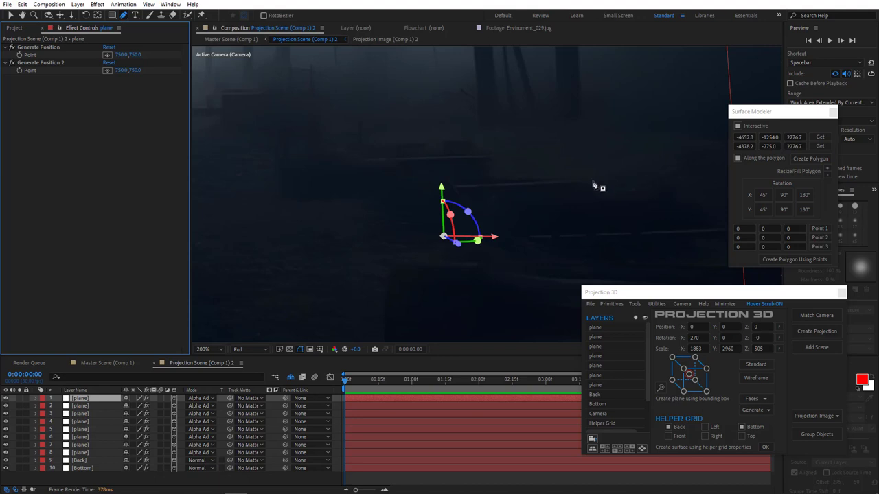
# Step: Draw a closed Pen mask on the new plane around the low dark ledge just behind the foreground ledge
pyautogui.click(595, 182)
pyautogui.click(576, 182)
pyautogui.click(569, 181)
pyautogui.click(522, 182)
pyautogui.click(505, 181)
pyautogui.click(489, 182)
pyautogui.click(444, 186)
pyautogui.moveTo(465, 239); pyautogui.dragTo(423, 220)
pyautogui.click(423, 215)
pyautogui.click(579, 205)
pyautogui.click(565, 165)
# Step: Place the Bottom surface's Generate Position at about 716, 798 and Generate Position 2 at about 753, 795 along the middle ledge's base
pyautogui.press(',')
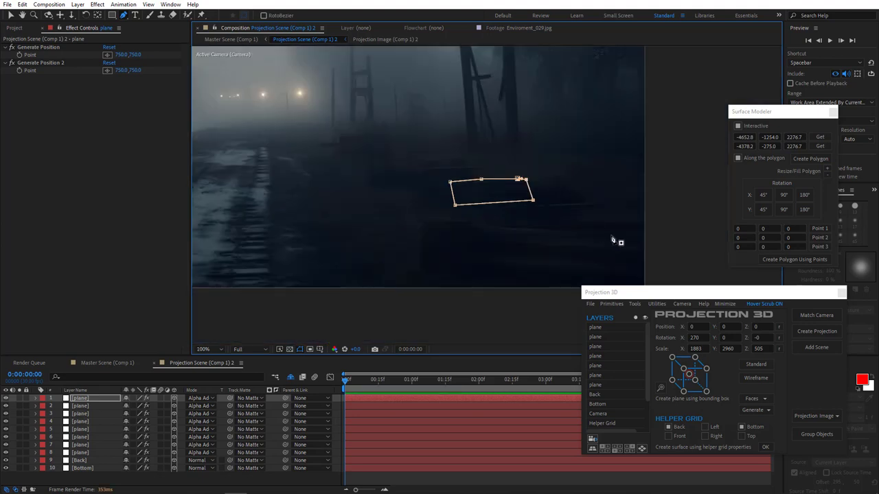
pyautogui.moveTo(461, 208); pyautogui.dragTo(505, 240)
pyautogui.press('.')
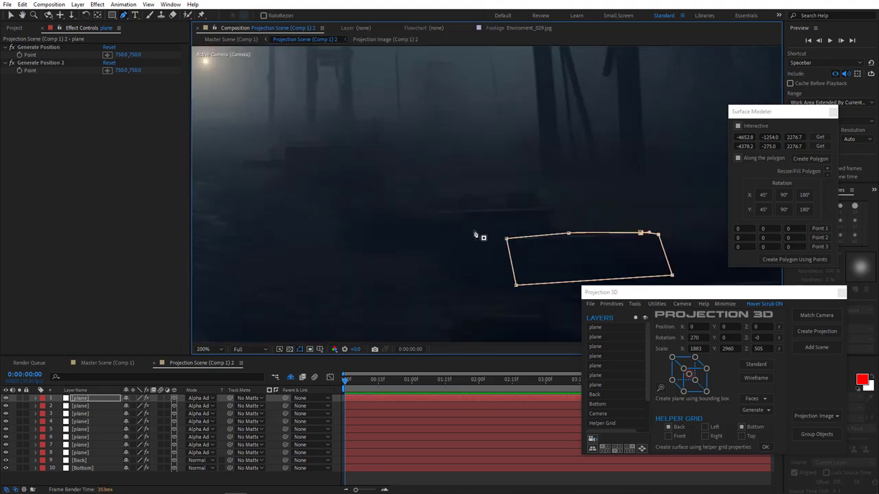
pyautogui.moveTo(459, 217); pyautogui.dragTo(431, 199)
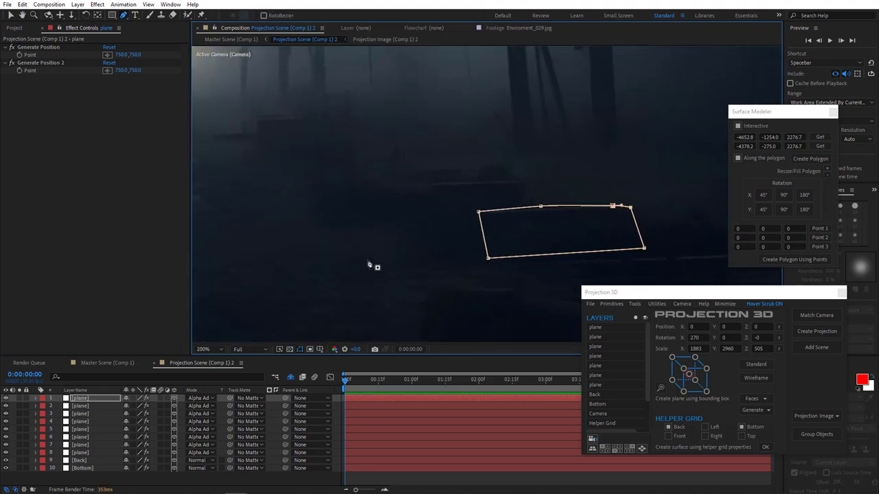
pyautogui.click(93, 468)
pyautogui.click(109, 62)
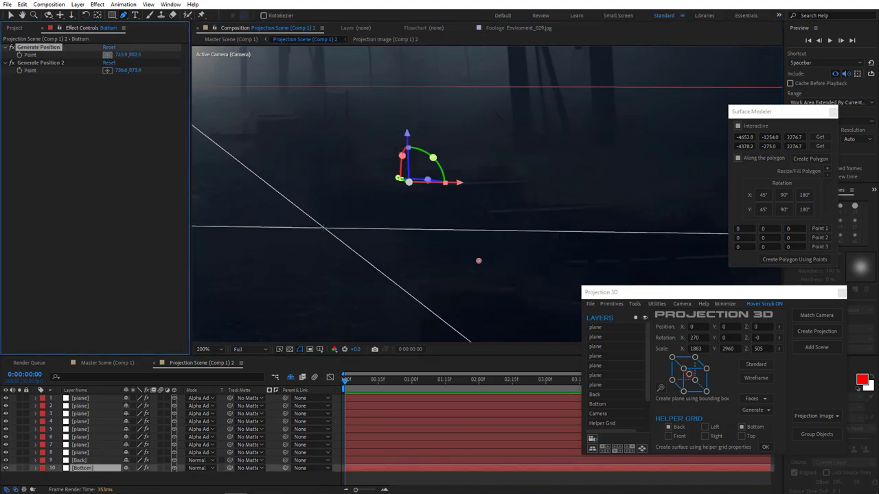
pyautogui.click(322, 222)
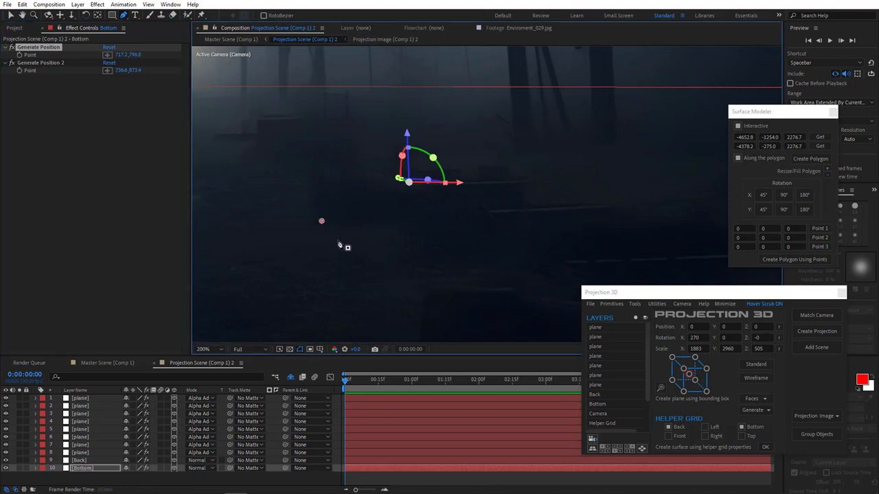
pyautogui.moveTo(318, 224); pyautogui.dragTo(318, 223)
pyautogui.click(61, 63)
pyautogui.click(107, 70)
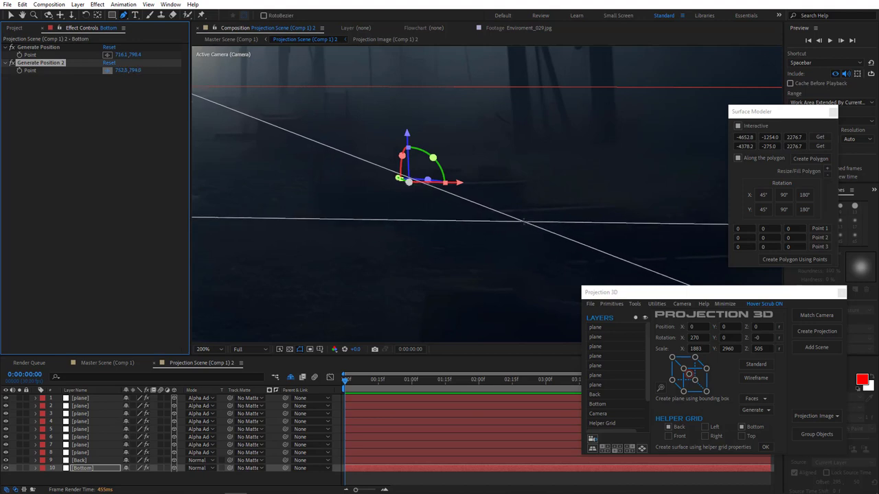
pyautogui.click(522, 220)
# Step: Generate a plane from both of the Bottom surface's Generate Position points along the middle ledge
pyautogui.click(50, 48)
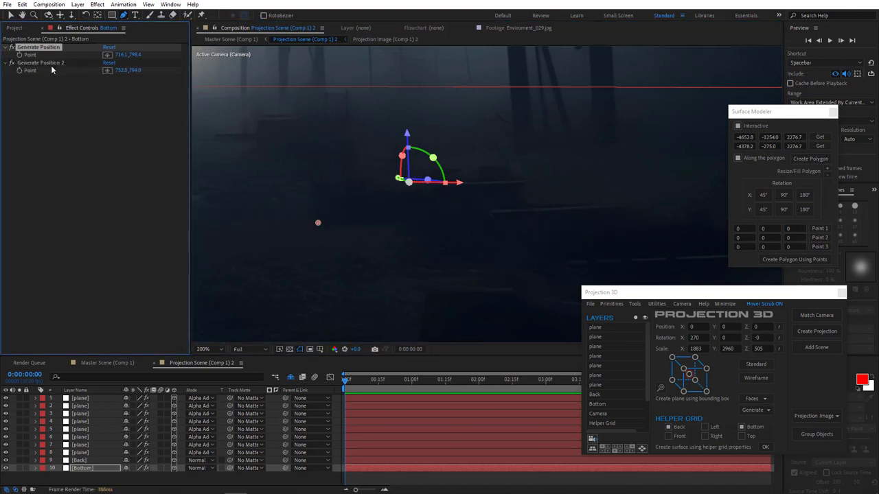
pyautogui.keyDown('shift'); pyautogui.click(56, 62); pyautogui.keyUp('shift')
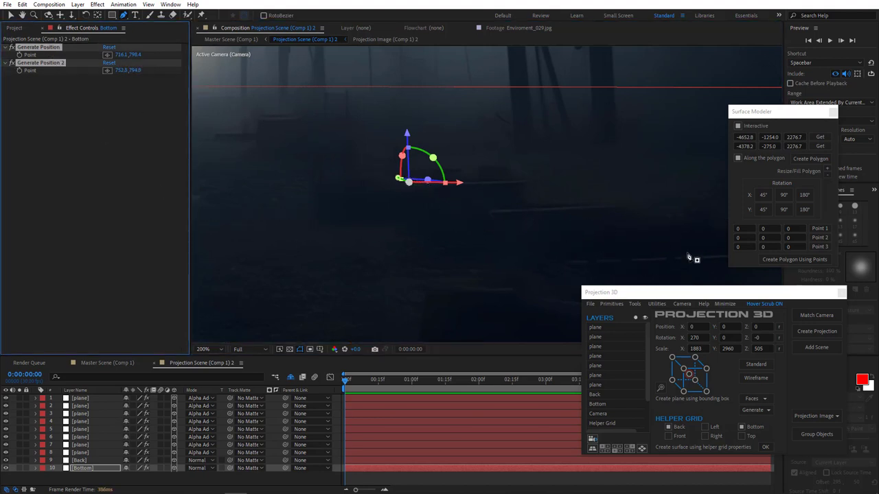
pyautogui.click(635, 303)
pyautogui.click(657, 397)
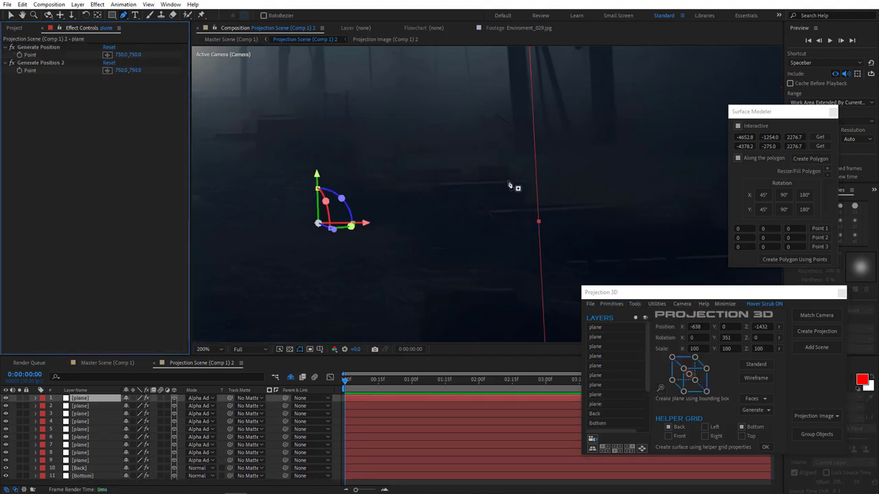
# Step: Start a Pen mask on the new plane at the middle ledge's right end and trace up around the raised block on it
pyautogui.scroll(1, 450, 226)
pyautogui.click(573, 243)
pyautogui.scroll(1, 573, 243)
pyautogui.moveTo(496, 194)
pyautogui.mouseDown()
pyautogui.moveTo(666, 212)
pyautogui.moveTo(591, 213)
pyautogui.mouseUp()
pyautogui.click(588, 206)
pyautogui.click(516, 203)
pyautogui.moveTo(509, 160); pyautogui.dragTo(505, 157)
pyautogui.moveTo(482, 147); pyautogui.dragTo(475, 148)
pyautogui.click(394, 146)
pyautogui.click(393, 208)
# Step: Continue the mask around the thin bracket-shaped rail on the ledge, left of the raised block
pyautogui.click(415, 258)
pyautogui.click(417, 221)
pyautogui.click(512, 217)
pyautogui.moveTo(524, 211); pyautogui.dragTo(489, 205)
pyautogui.click(401, 208)
pyautogui.click(398, 259)
# Step: Continue the mask along the ledge's upper-left edge, down its left side and back along the base, and close it
pyautogui.moveTo(358, 258); pyautogui.dragTo(594, 245)
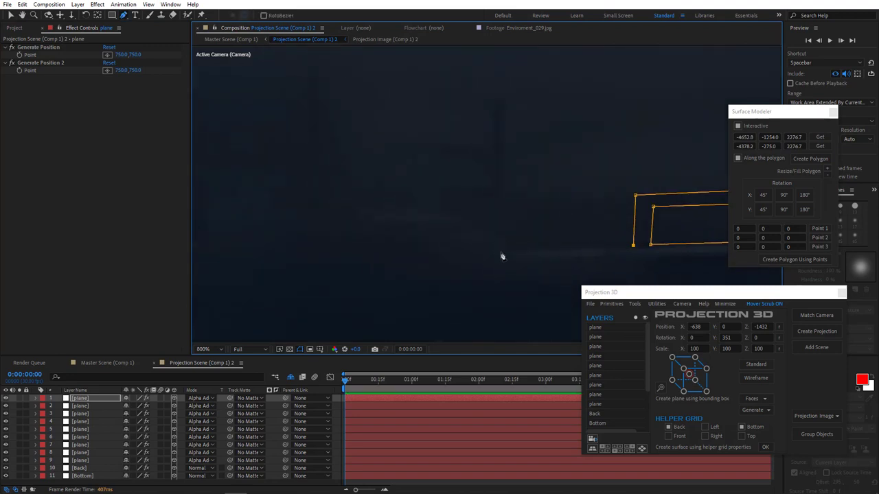
pyautogui.press('/')
pyautogui.press('.')
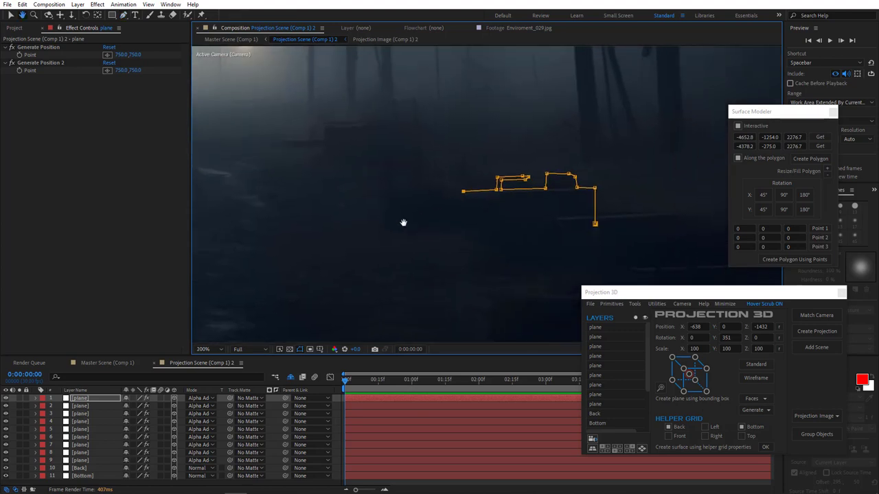
pyautogui.click(432, 199)
pyautogui.click(422, 198)
pyautogui.click(368, 200)
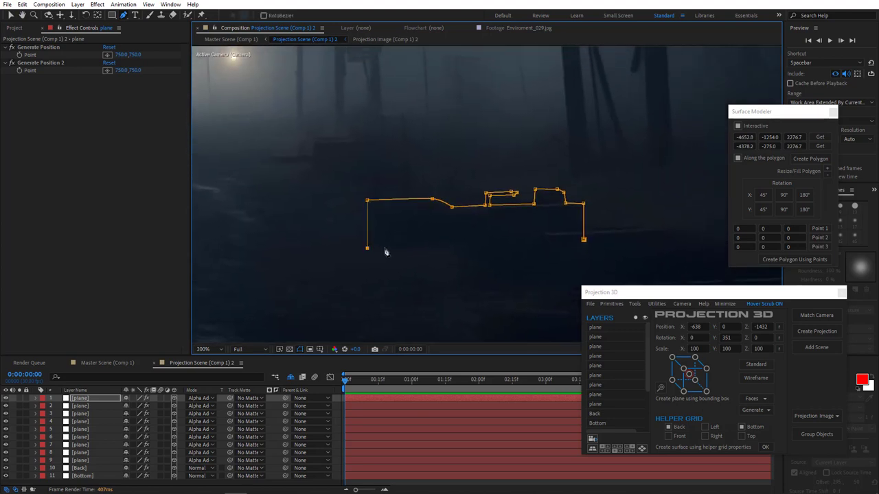
pyautogui.click(426, 246)
pyautogui.click(584, 240)
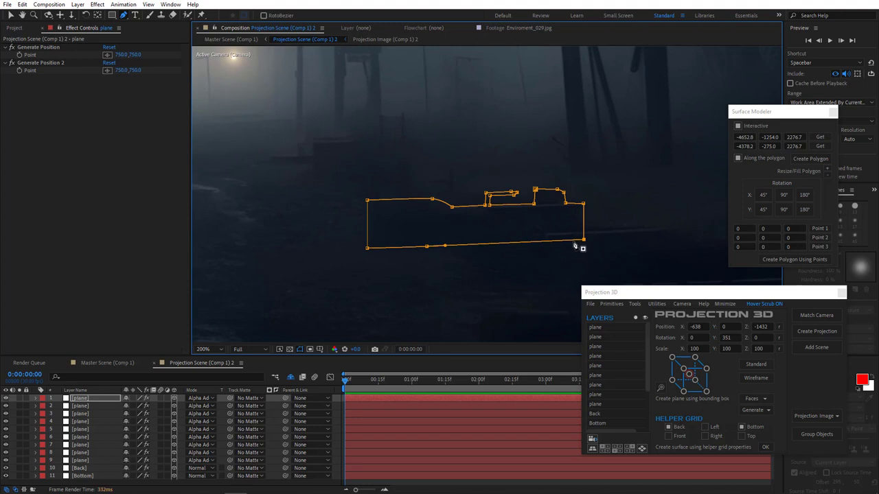
# Step: Move the Bottom surface's first Generate Position point to about 737, 749 and generate a plane from that single point
pyautogui.click(90, 476)
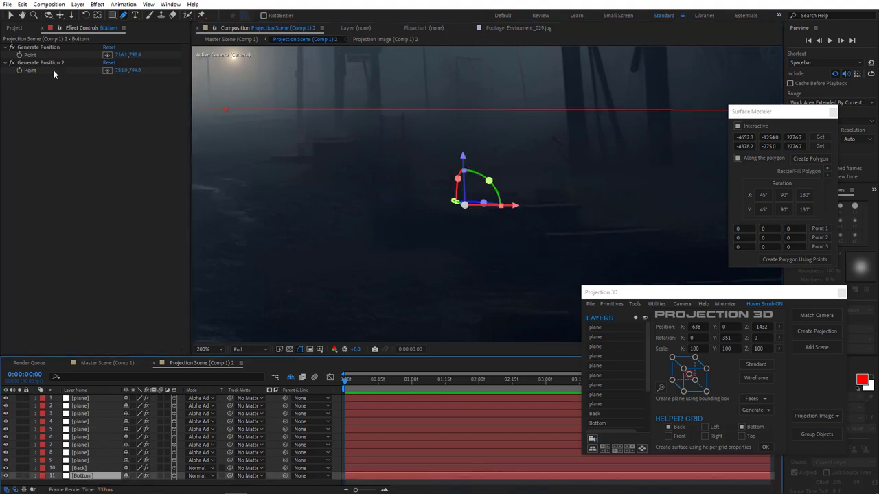
pyautogui.click(107, 55)
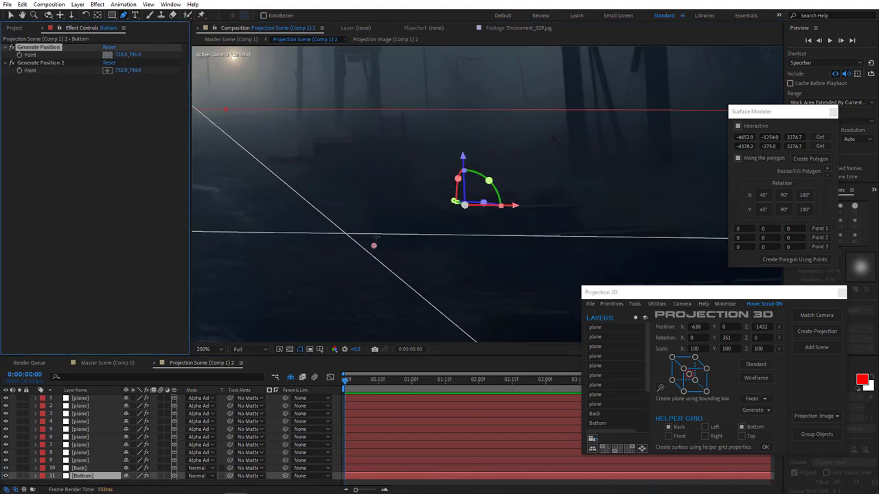
pyautogui.click(406, 204)
pyautogui.click(636, 304)
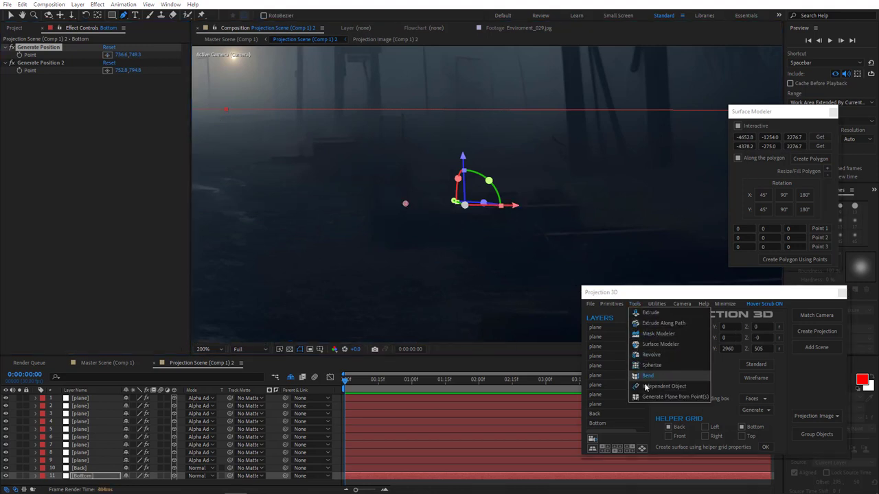
pyautogui.click(654, 390)
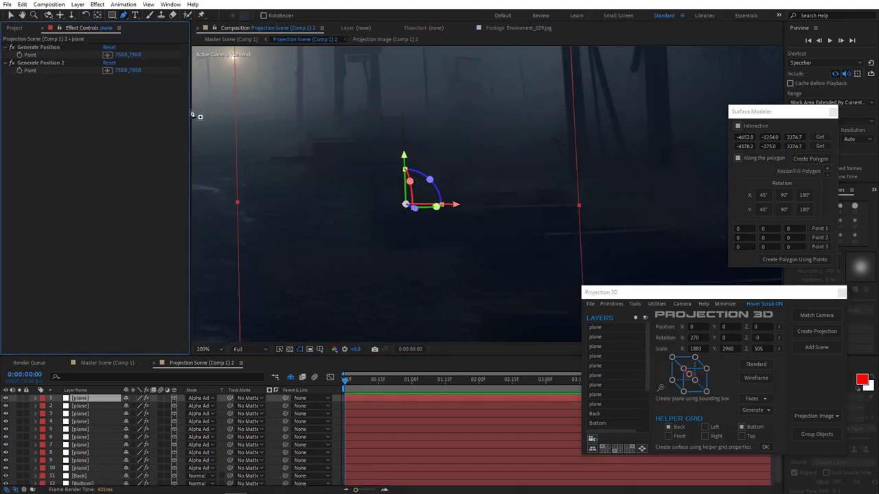
# Step: Draw a narrow closed Pen mask on the new plane around the rightmost thin post behind the middle ledge
pyautogui.scroll(1, 421, 236)
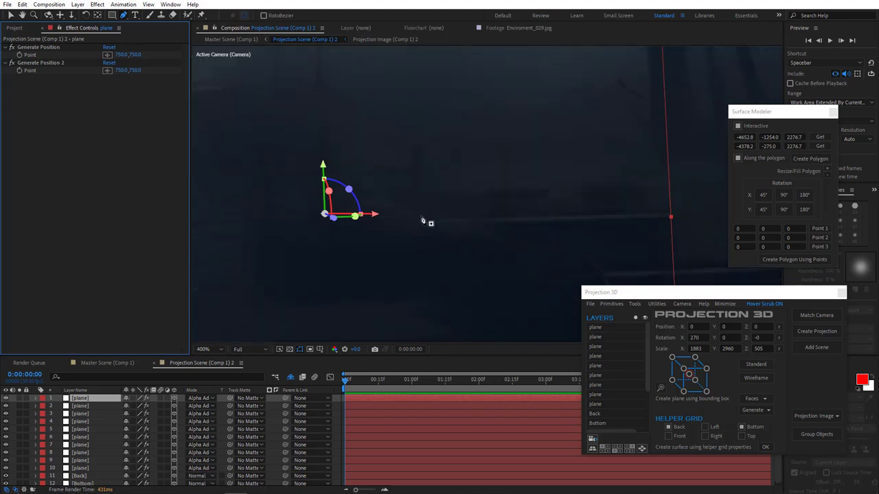
pyautogui.click(420, 225)
pyautogui.click(419, 144)
pyautogui.scroll(2, 421, 151)
pyautogui.moveTo(445, 187); pyautogui.dragTo(465, 130)
pyautogui.click(450, 130)
pyautogui.moveTo(461, 316); pyautogui.dragTo(435, 162)
pyautogui.click(430, 294)
# Step: Add a second narrow closed mask on the same plane around the thin post left of the first one
pyautogui.moveTo(354, 242); pyautogui.dragTo(628, 243)
pyautogui.moveTo(459, 219); pyautogui.dragTo(546, 225)
pyautogui.scroll(-1, 500, 275)
pyautogui.moveTo(420, 228); pyautogui.dragTo(473, 297)
pyautogui.moveTo(514, 257); pyautogui.dragTo(449, 261)
pyautogui.click(468, 112)
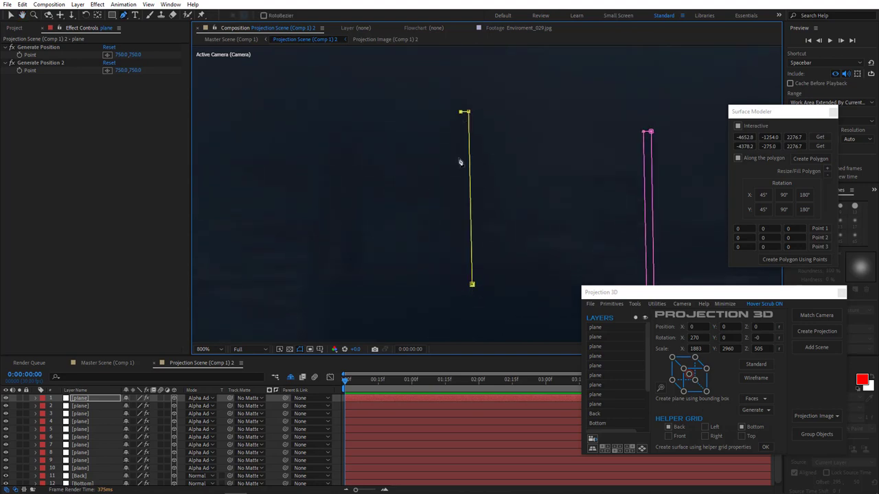
pyautogui.click(454, 241)
pyautogui.click(472, 284)
# Step: Add a third, shorter closed mask around the small post left of the other two
pyautogui.scroll(-1, 418, 291)
pyautogui.moveTo(387, 279); pyautogui.dragTo(424, 277)
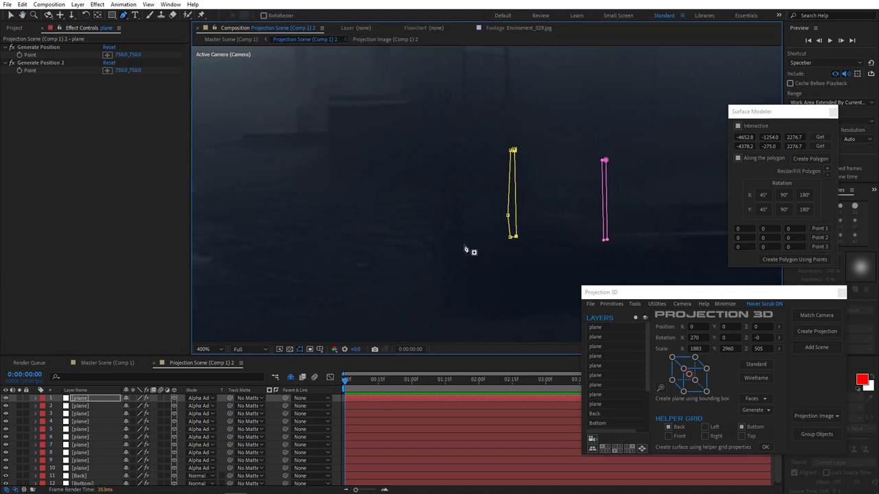
pyautogui.click(457, 193)
pyautogui.moveTo(505, 171); pyautogui.dragTo(543, 221)
pyautogui.moveTo(472, 181); pyautogui.dragTo(445, 210)
pyautogui.scroll(-1, 81, 467)
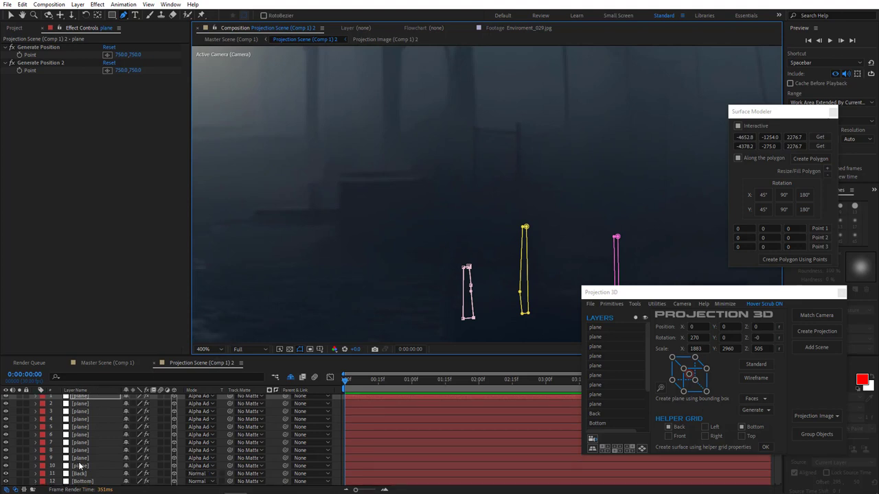
# Step: Move the Bottom surface's first Generate Position point to about 728, 684 by the farther ledge and generate a plane from it
pyautogui.click(98, 482)
pyautogui.click(110, 55)
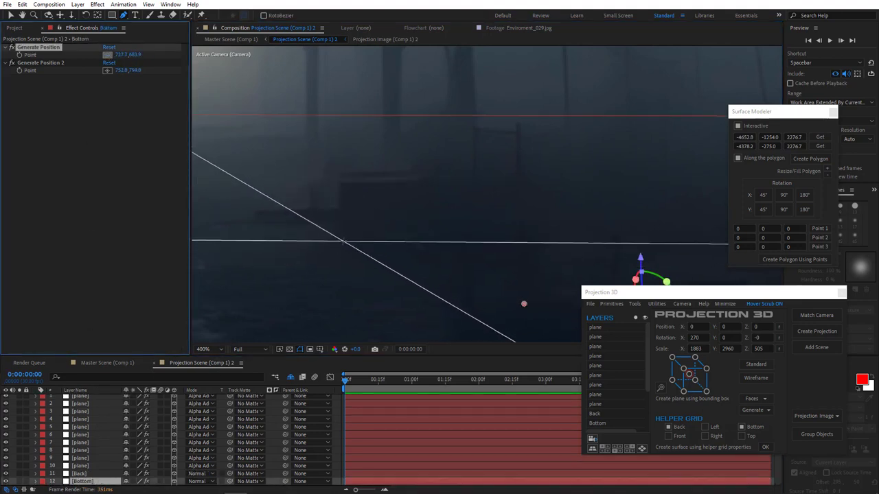
pyautogui.click(344, 240)
pyautogui.click(642, 305)
pyautogui.click(656, 396)
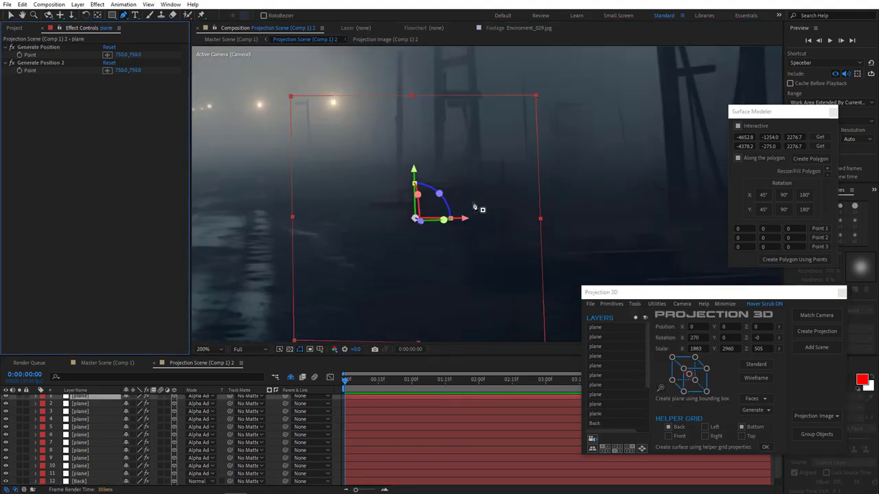
# Step: Draw a closed Pen mask on the new plane around the thin two-legged wooden frame, following both legs and the crossbar
pyautogui.moveTo(438, 197); pyautogui.dragTo(509, 222)
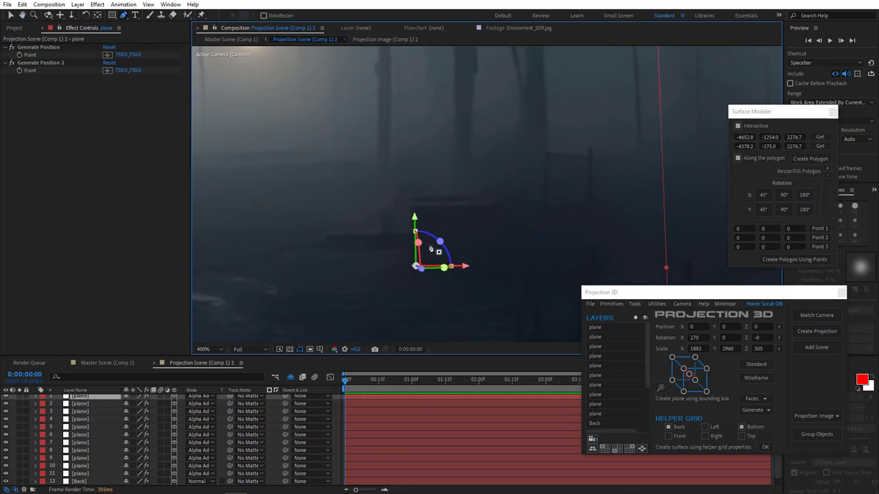
pyautogui.moveTo(566, 251); pyautogui.dragTo(467, 217)
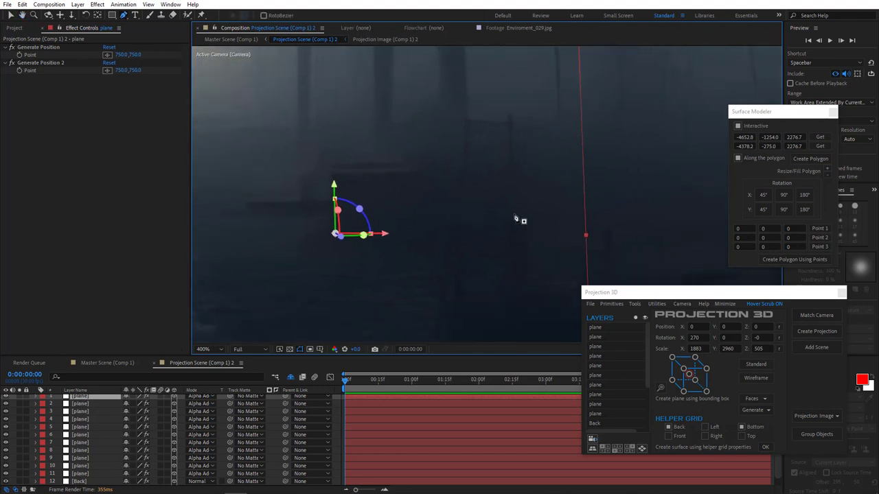
pyautogui.click(515, 215)
pyautogui.scroll(1, 515, 124)
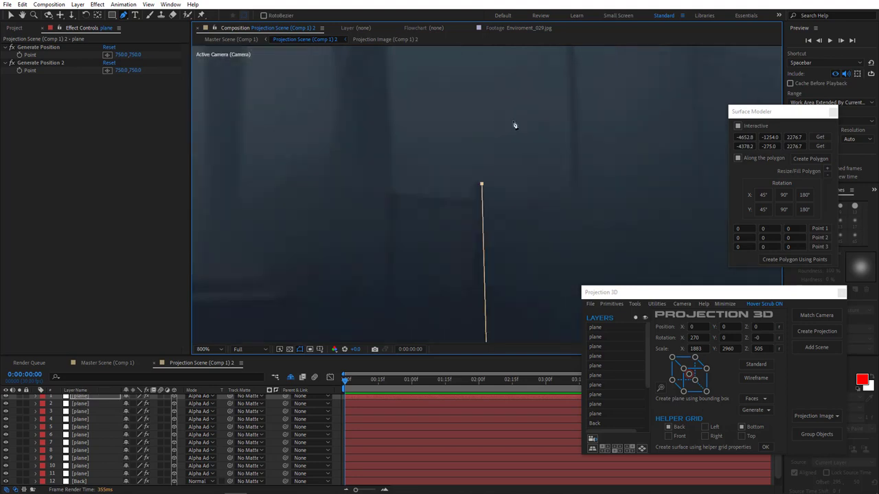
pyautogui.click(396, 198)
pyautogui.scroll(-3, 396, 198)
pyautogui.click(369, 246)
pyautogui.click(380, 96)
pyautogui.click(459, 104)
pyautogui.click(462, 284)
pyautogui.click(472, 280)
# Step: Add a second closed mask on the same plane around the dark ledge block beneath and left of the wooden frame
pyautogui.press('space')
pyautogui.moveTo(392, 218); pyautogui.dragTo(378, 172)
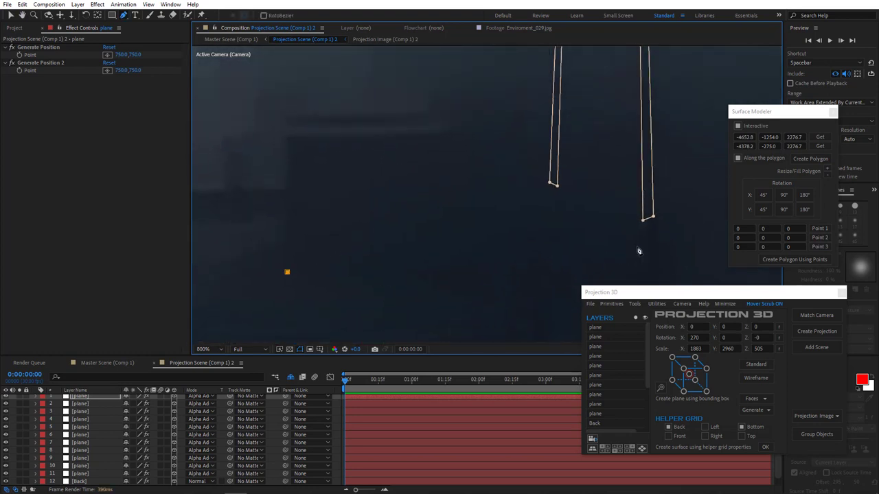
pyautogui.click(598, 253)
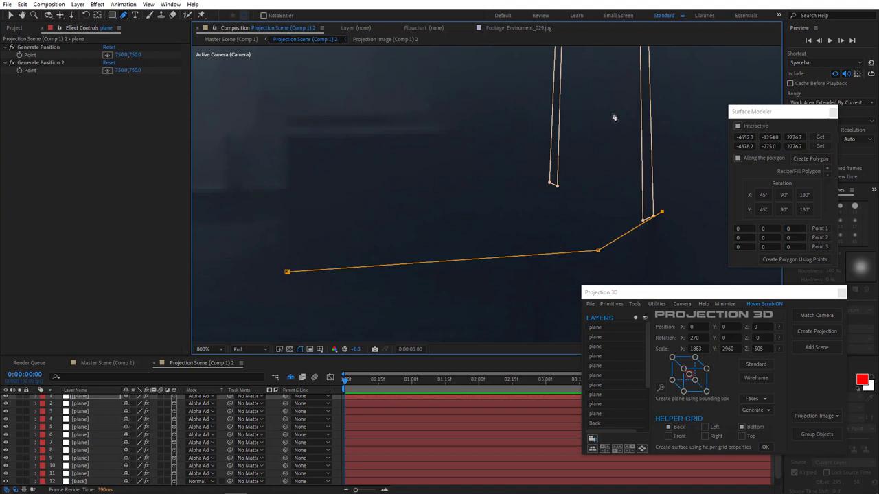
pyautogui.click(581, 114)
pyautogui.click(286, 117)
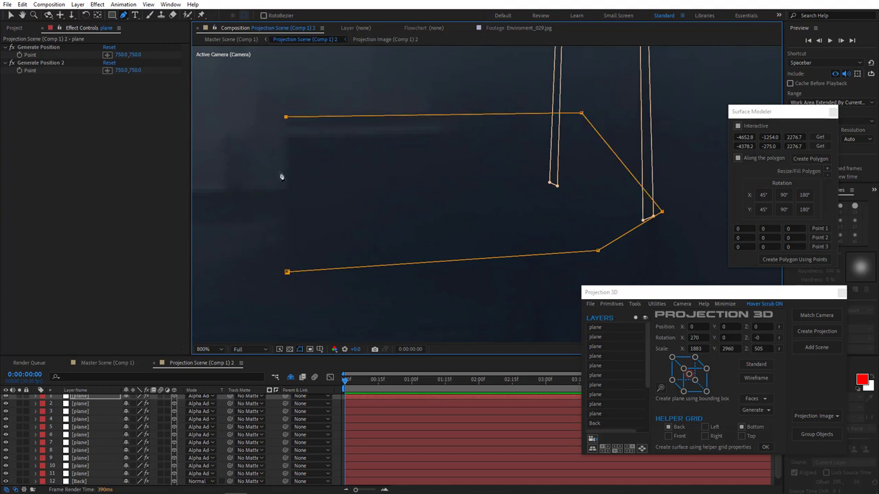
pyautogui.click(287, 273)
pyautogui.press(',')
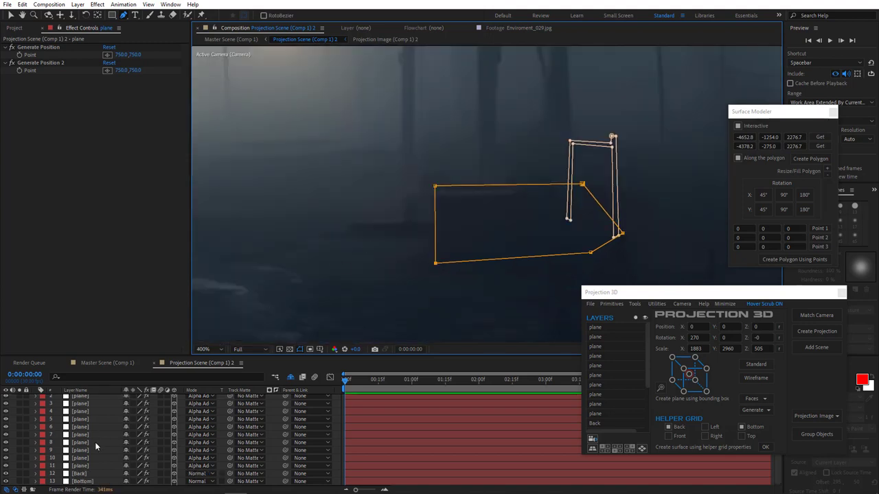
# Step: Place the Bottom surface's Generate Position at about 787, 443 under the distant wooden tower's left post and Generate Position 2 under its right post
pyautogui.click(81, 483)
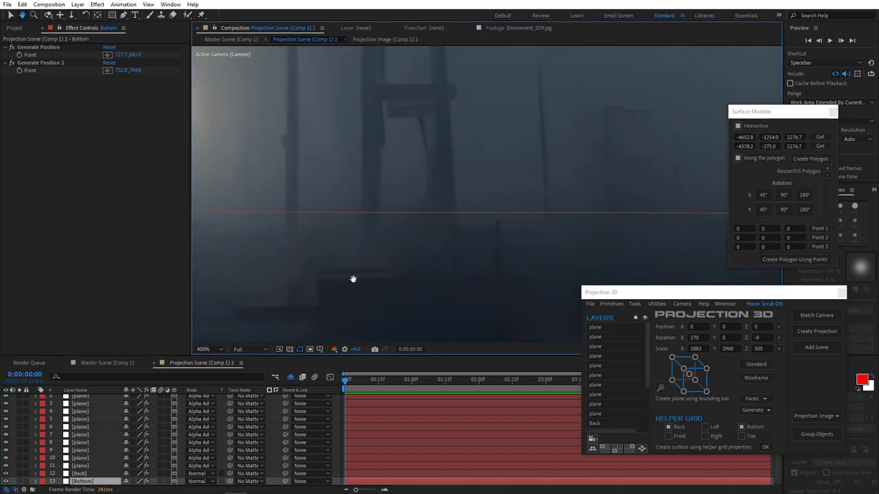
pyautogui.click(108, 55)
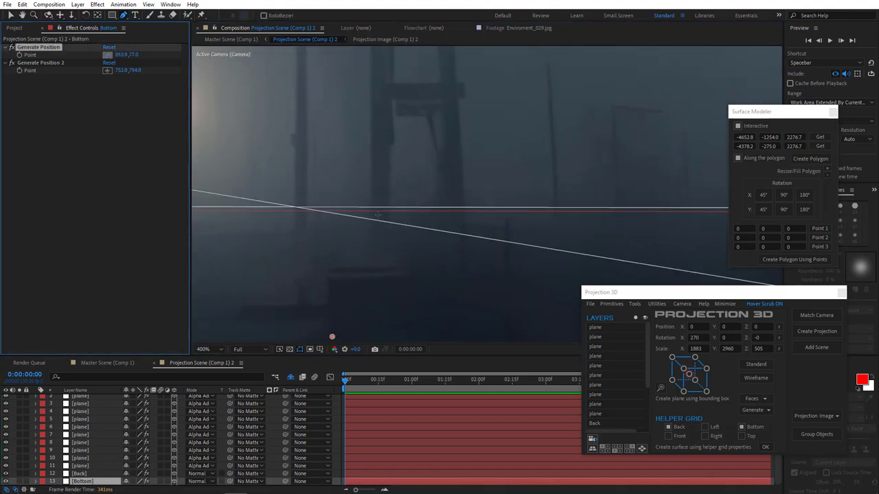
pyautogui.click(375, 254)
pyautogui.press('v')
pyautogui.press(',')
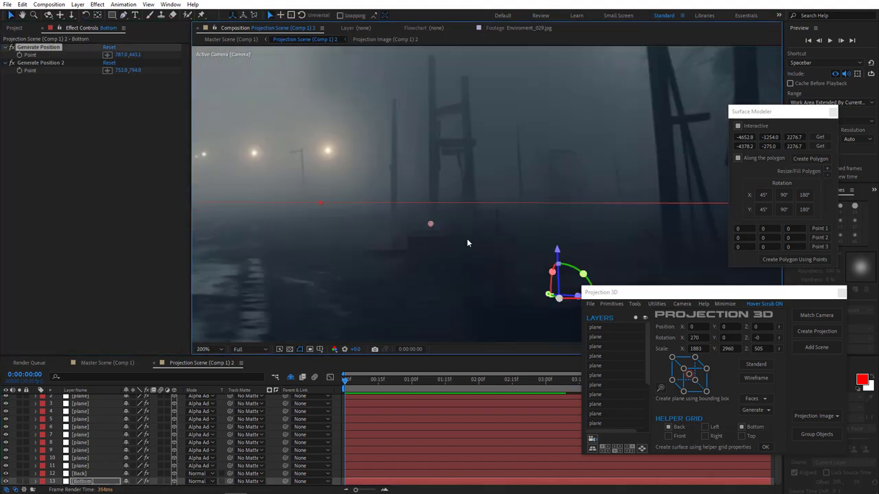
pyautogui.click(31, 61)
pyautogui.click(107, 70)
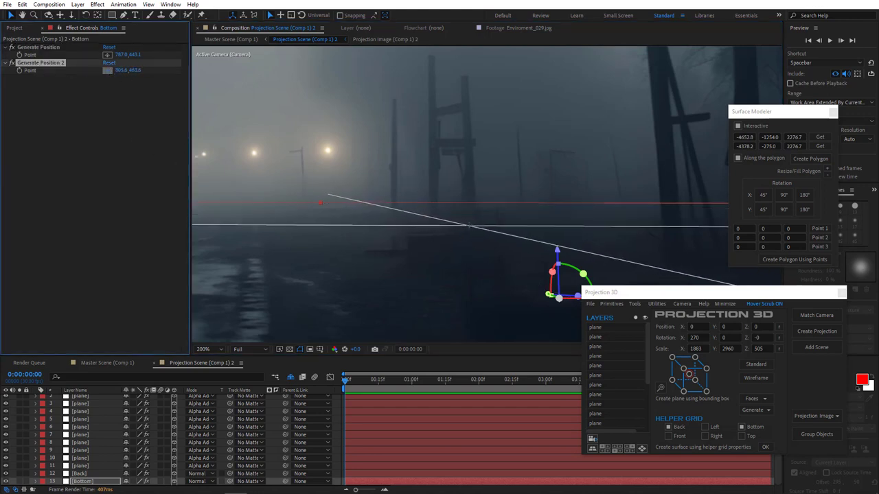
pyautogui.click(471, 225)
# Step: Generate a plane from both Generate Position points across the distant wooden tower's base
pyautogui.click(51, 50)
pyautogui.keyDown('shift'); pyautogui.click(58, 63); pyautogui.keyUp('shift')
pyautogui.click(635, 304)
pyautogui.click(653, 391)
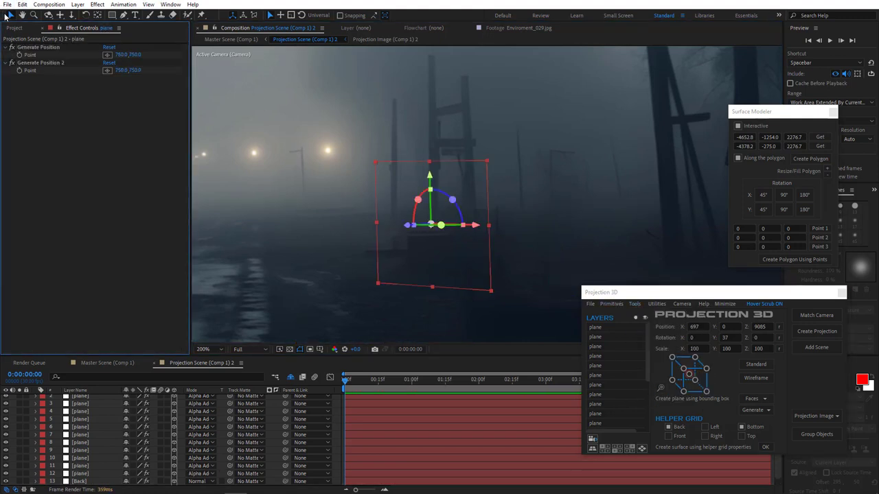
# Step: Enlarge the new plane to cover the whole distant wooden tower and draw a closed Pen mask around its outline
pyautogui.moveTo(488, 157); pyautogui.dragTo(517, 30)
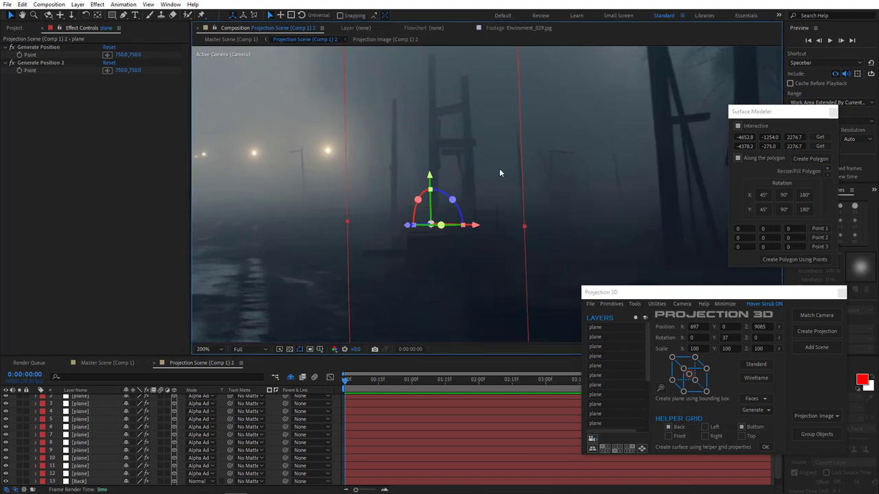
pyautogui.click(124, 15)
pyautogui.press('.')
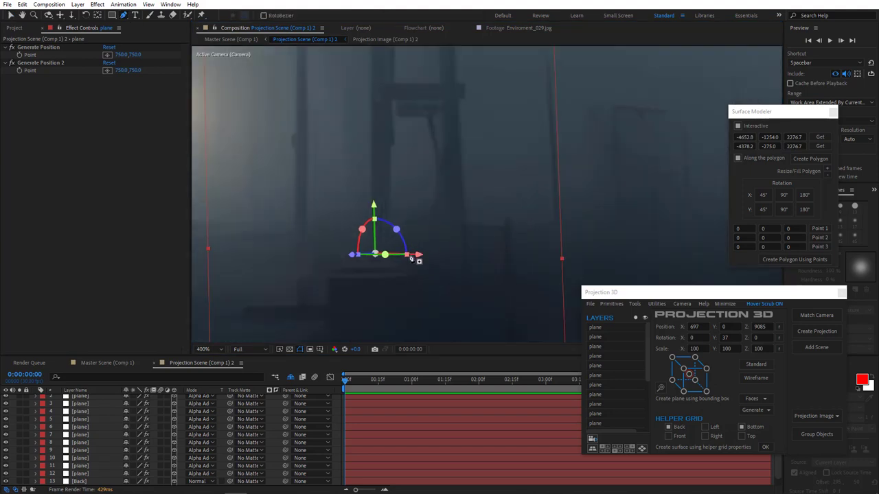
pyautogui.click(464, 250)
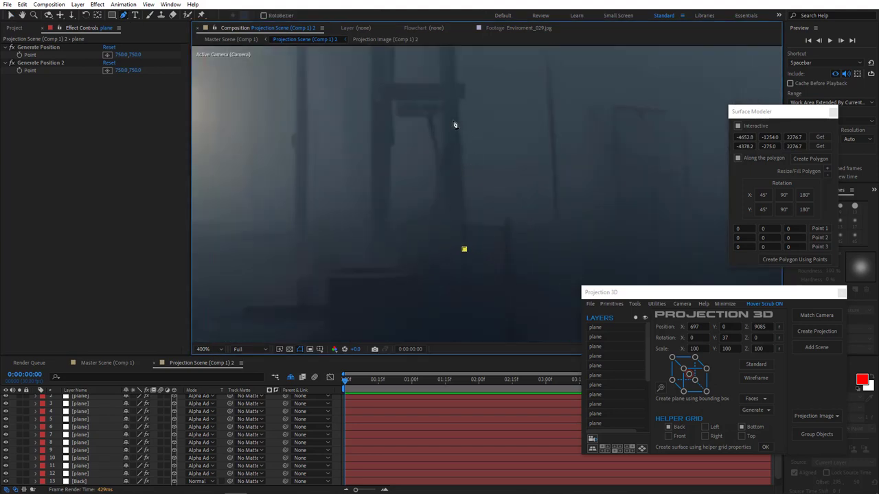
pyautogui.click(460, 101)
pyautogui.moveTo(462, 113); pyautogui.dragTo(486, 196)
pyautogui.press('.')
pyautogui.click(498, 171)
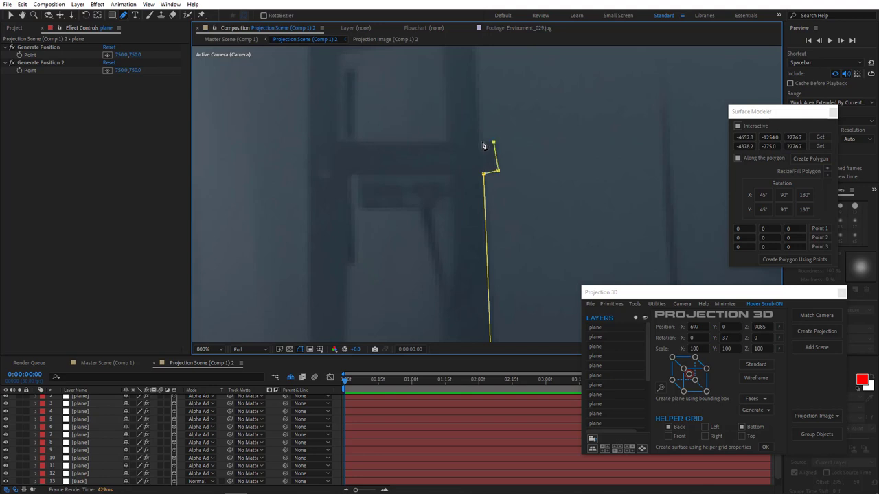
pyautogui.click(483, 142)
pyautogui.moveTo(467, 114); pyautogui.dragTo(455, 264)
pyautogui.click(458, 187)
pyautogui.click(427, 188)
pyautogui.click(431, 294)
pyautogui.click(331, 318)
pyautogui.click(322, 104)
pyautogui.click(298, 105)
pyautogui.moveTo(316, 300); pyautogui.dragTo(359, 31)
pyautogui.moveTo(340, 337); pyautogui.dragTo(368, 50)
pyautogui.click(371, 220)
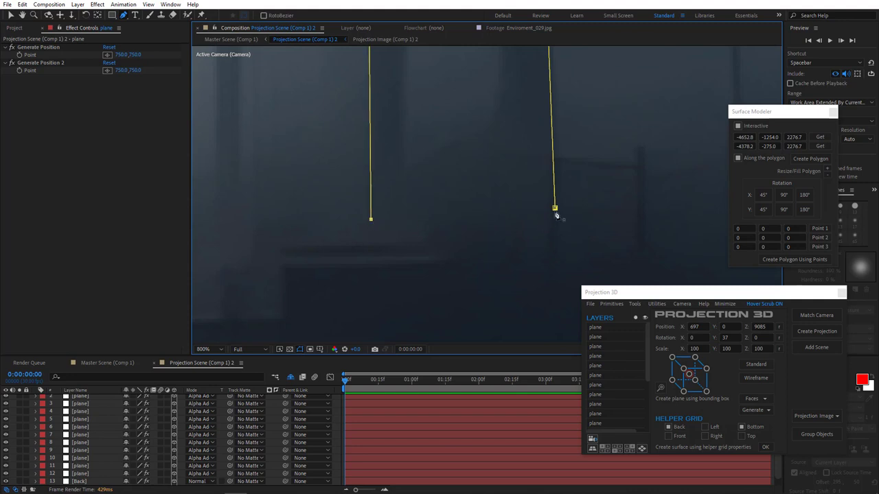
pyautogui.click(543, 220)
pyautogui.click(555, 207)
pyautogui.scroll(-4, 451, 268)
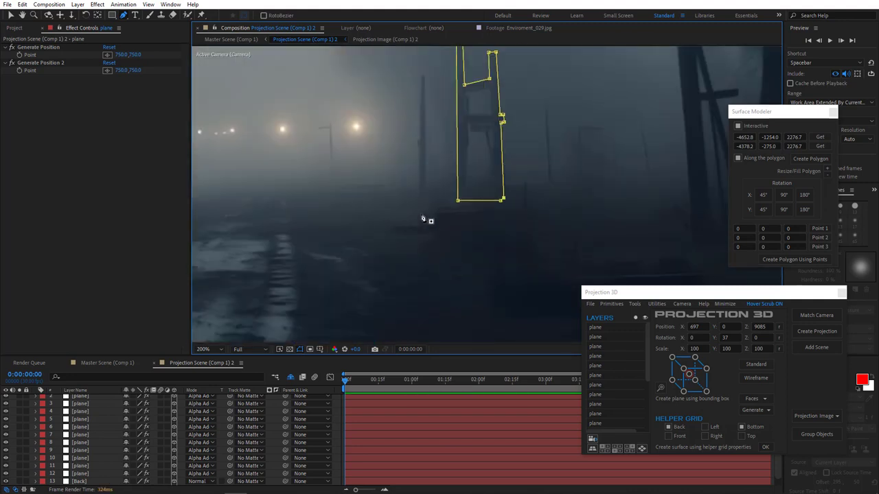
# Step: Place the Bottom surface's Generate Position at about 773, 391 under the thin post beside the distant tower and generate a plane there
pyautogui.scroll(-1, 82, 467)
pyautogui.click(82, 482)
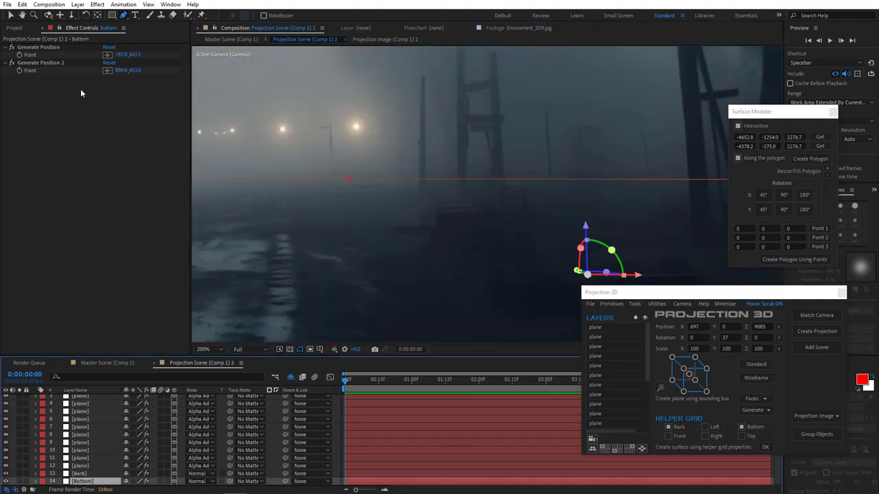
pyautogui.click(106, 55)
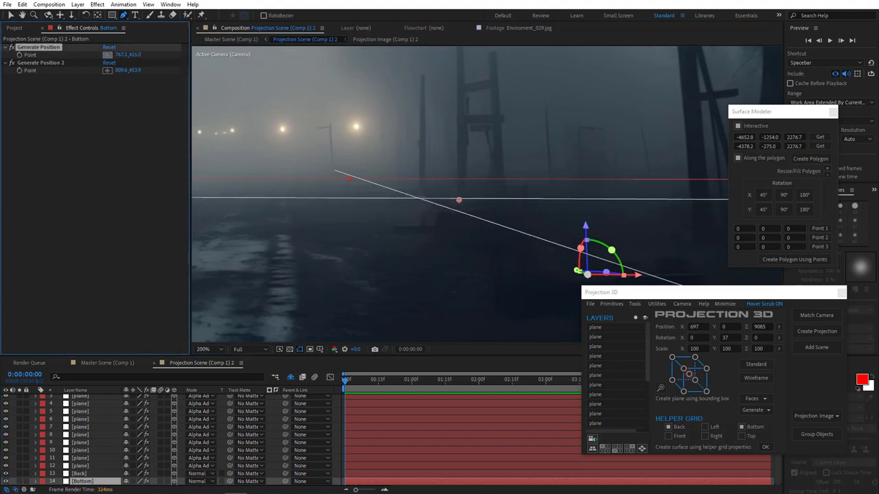
pyautogui.click(423, 195)
pyautogui.click(638, 303)
pyautogui.click(649, 390)
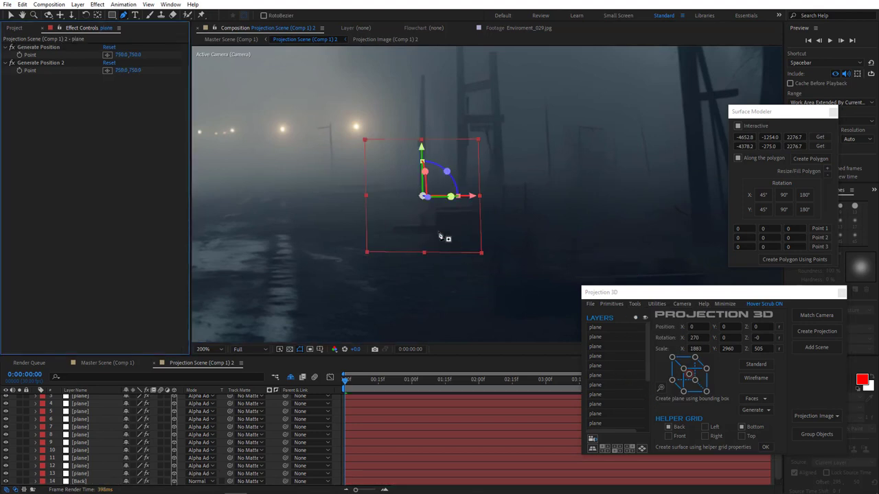
# Step: Enlarge the new plane to cover the thin distant post and draw a narrow closed Pen mask around the post
pyautogui.click(10, 14)
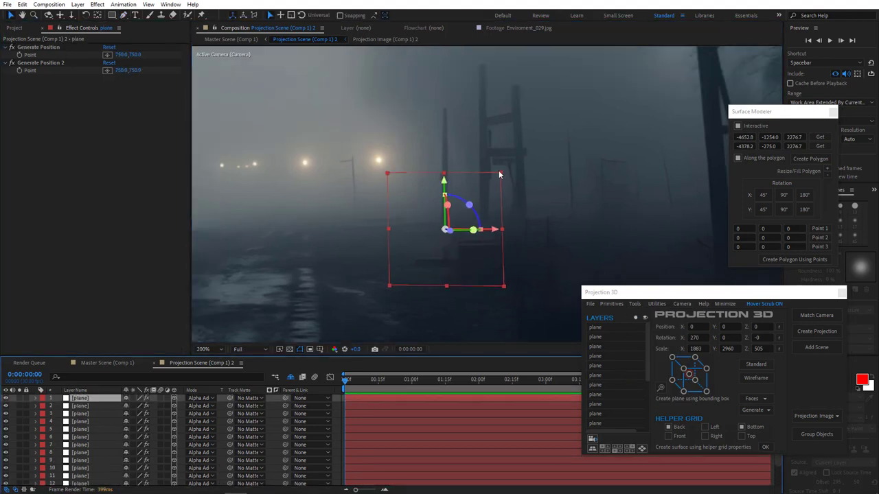
pyautogui.moveTo(500, 172); pyautogui.dragTo(533, 96)
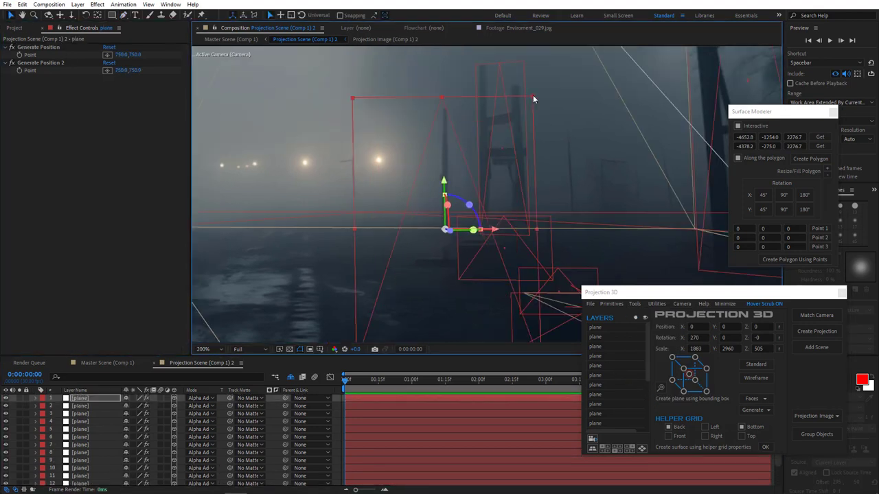
pyautogui.click(125, 15)
pyautogui.press('.')
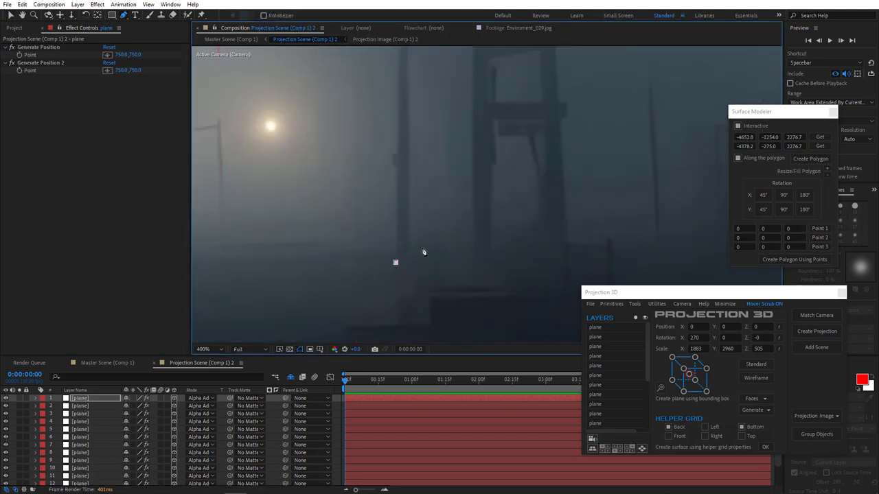
pyautogui.moveTo(422, 210); pyautogui.dragTo(423, 317)
pyautogui.press('.')
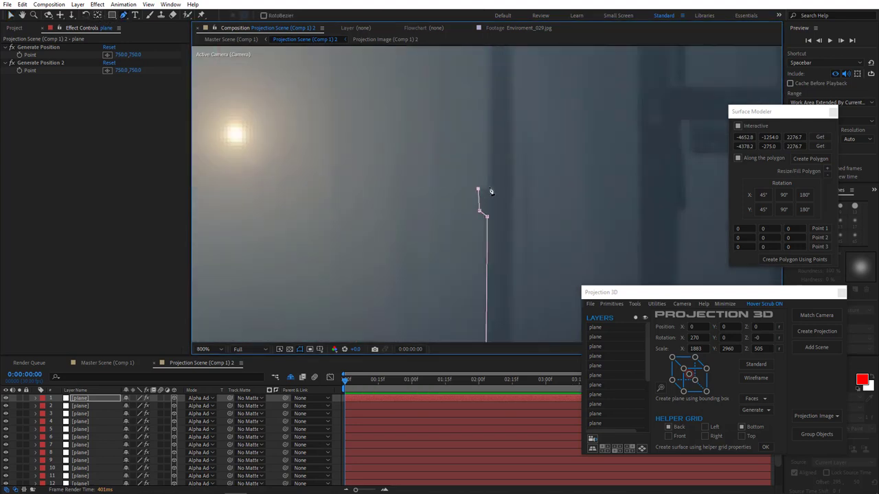
pyautogui.click(489, 189)
pyautogui.moveTo(494, 146); pyautogui.dragTo(484, 323)
pyautogui.click(480, 110)
pyautogui.click(491, 104)
pyautogui.click(498, 108)
pyautogui.click(498, 112)
pyautogui.moveTo(491, 289); pyautogui.dragTo(481, 89)
pyautogui.moveTo(512, 319); pyautogui.dragTo(495, 116)
pyautogui.click(471, 190)
pyautogui.click(446, 185)
pyautogui.press(',')
pyautogui.press(',')
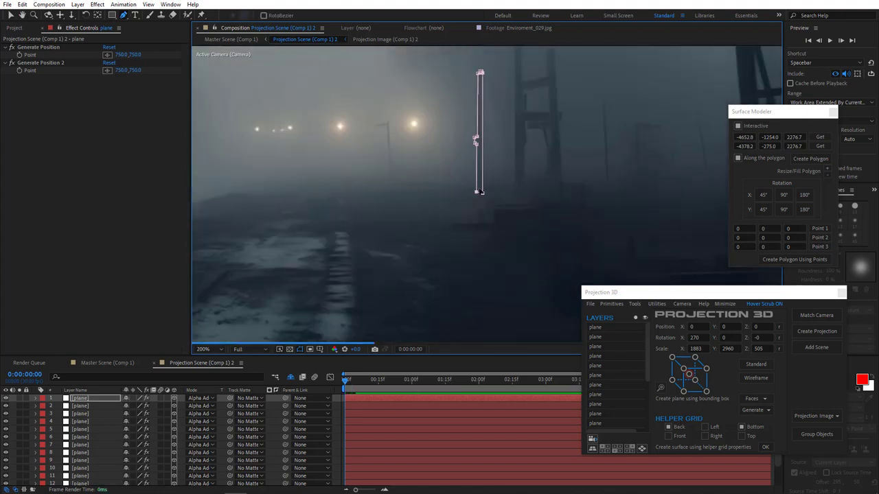
pyautogui.moveTo(490, 172); pyautogui.dragTo(339, 177)
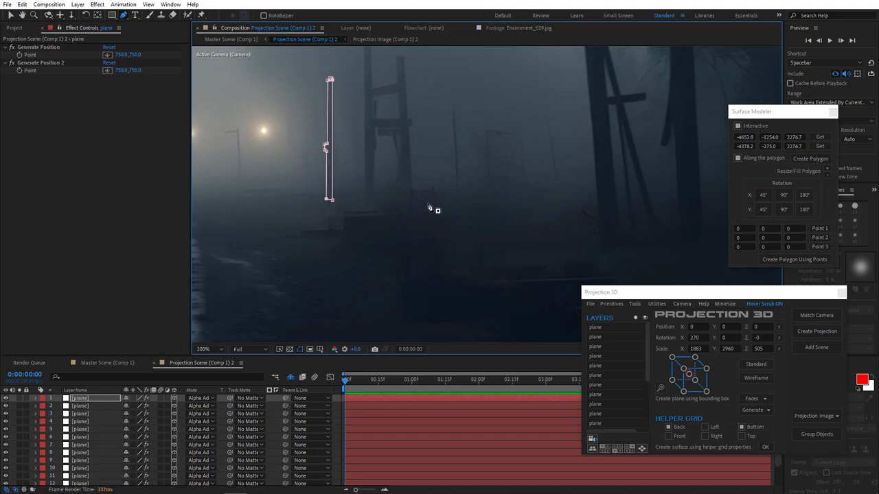
pyautogui.scroll(-2, 429, 207)
pyautogui.moveTo(387, 240); pyautogui.dragTo(451, 261)
# Step: Show the Master Scene comp fitted in the viewer, with the Projection 3D window minimized and the Surface Modeler closed
pyautogui.click(104, 363)
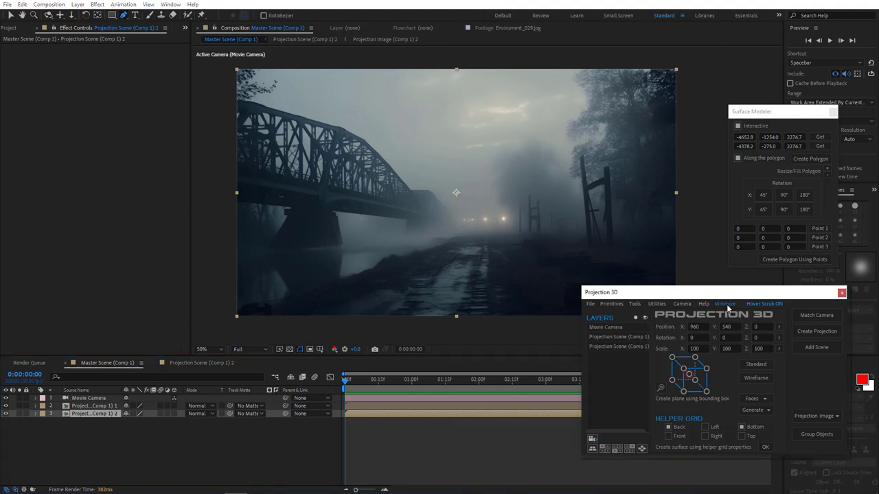
pyautogui.click(725, 303)
pyautogui.click(833, 111)
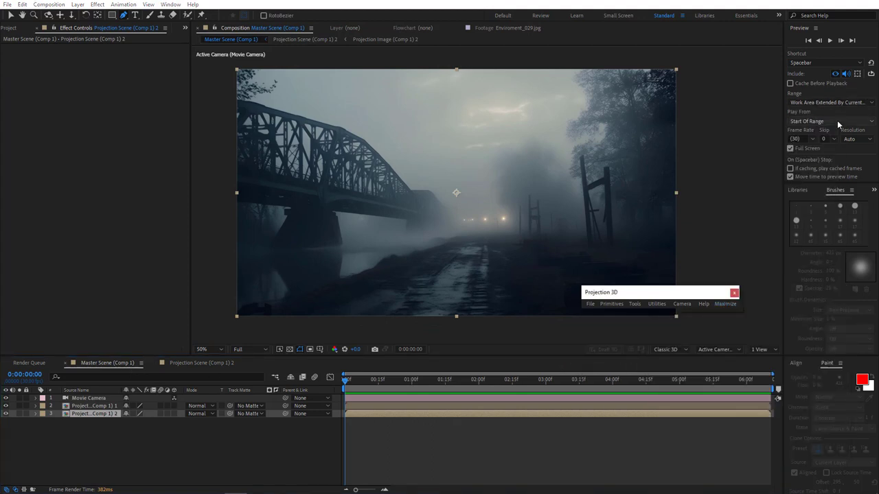
pyautogui.click(211, 350)
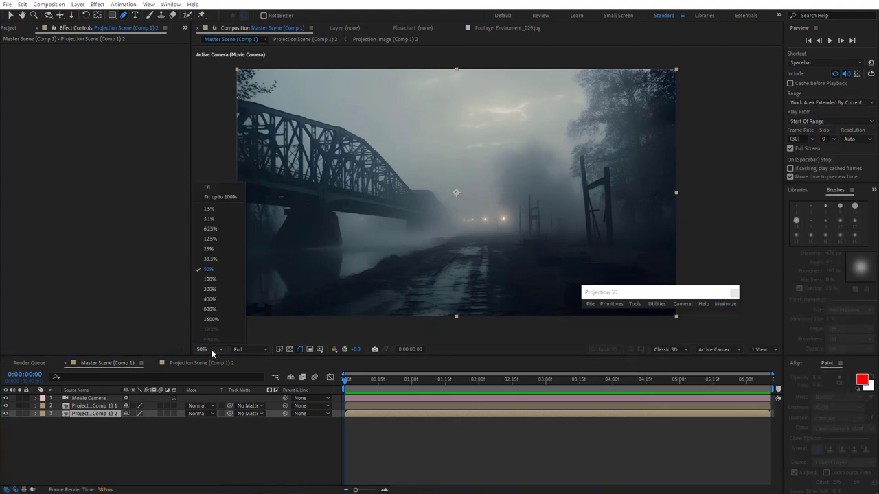
pyautogui.click(218, 188)
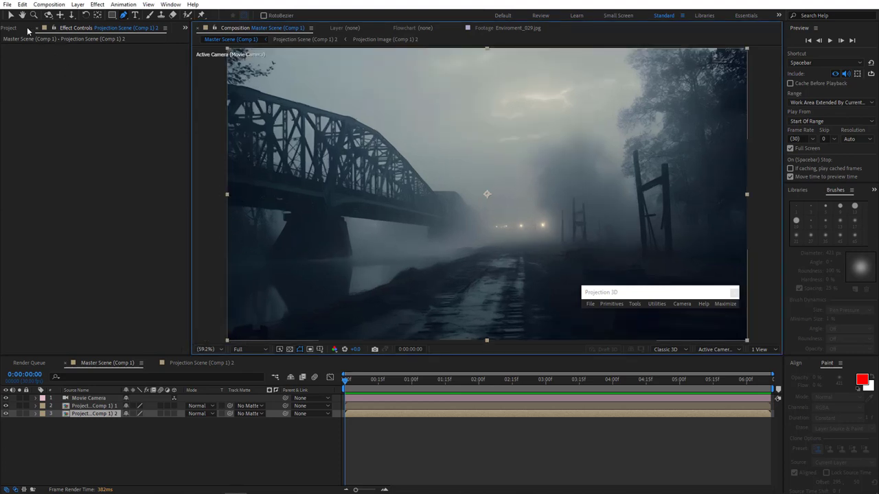
pyautogui.click(11, 15)
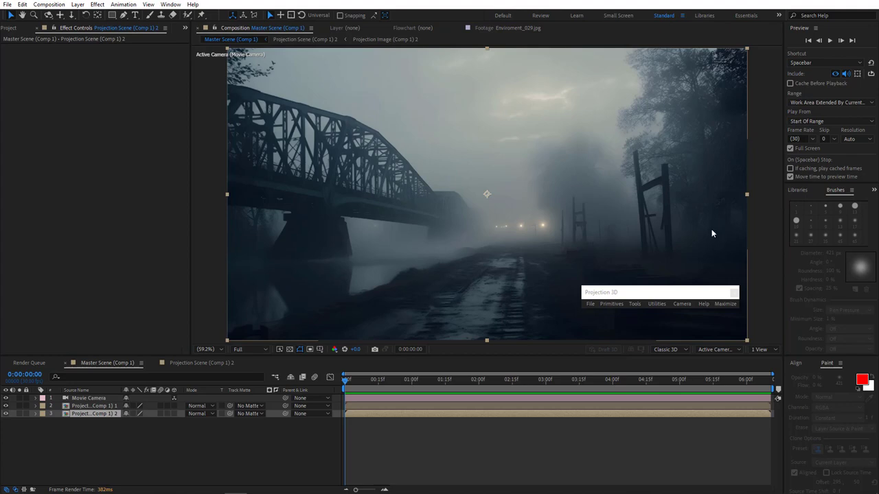
# Step: Orbit the Movie Camera to check the parallax of the projected scene, and undo the camera moves
pyautogui.moveTo(458, 261); pyautogui.dragTo(476, 258)
pyautogui.hotkey('ctrl', 'z')
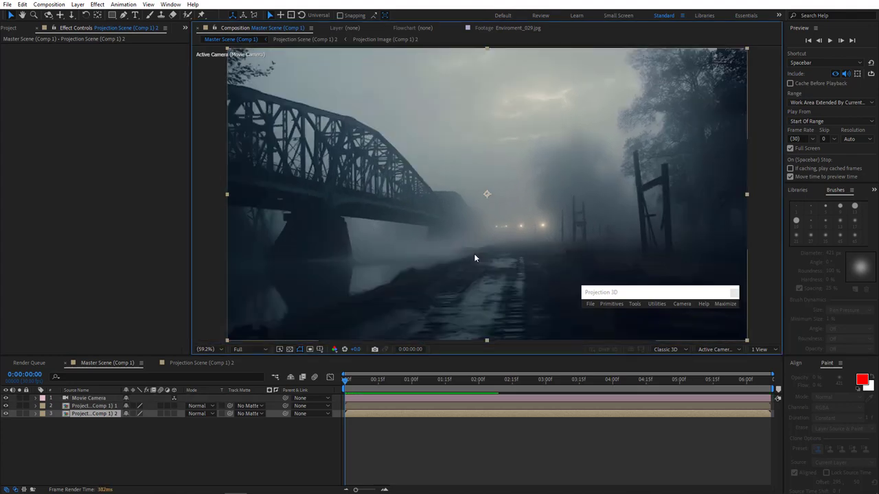
pyautogui.moveTo(504, 219); pyautogui.dragTo(512, 202)
pyautogui.hotkey('ctrl', 'z')
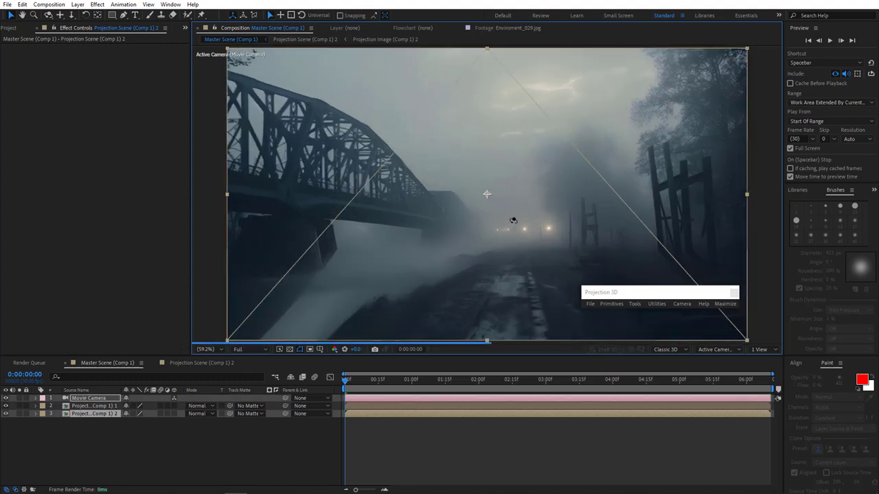
pyautogui.hotkey('ctrl', 'z')
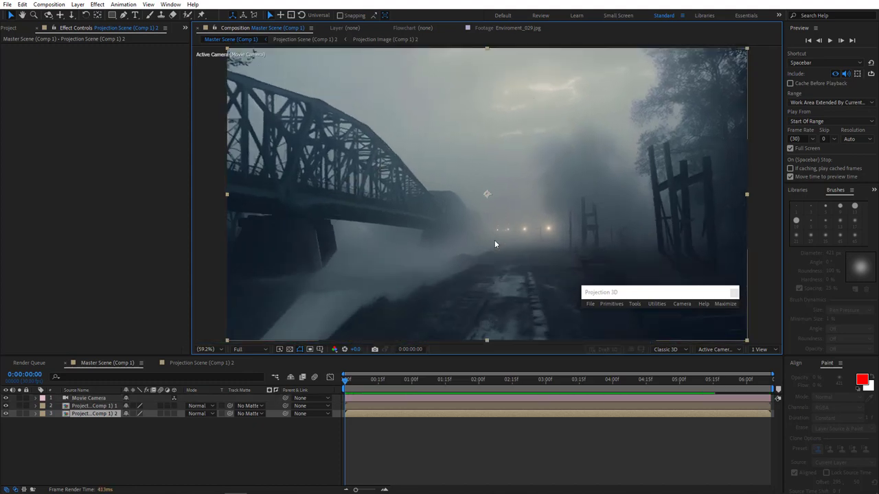
pyautogui.hotkey('ctrl', 'z')
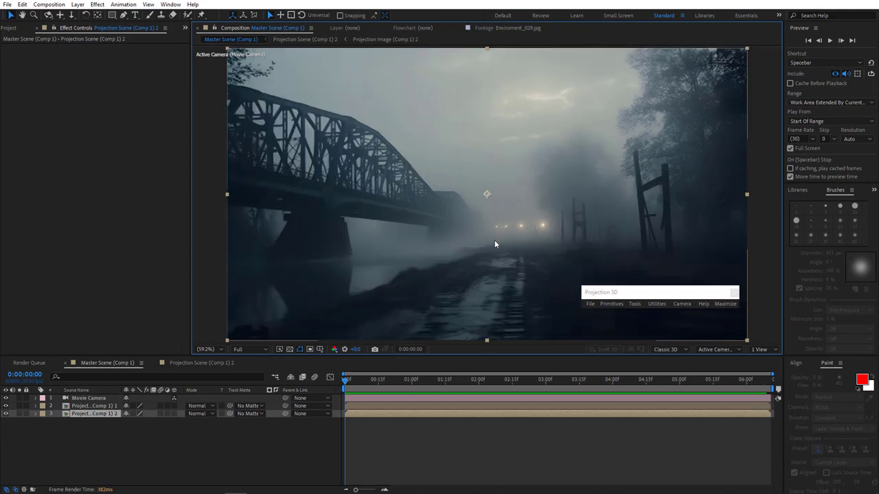
# Step: In Projection Scene (Comp 1) 2, set the Bottom surface's Generate Position to about 1021, 532 below the foggy trees and generate a plane
pyautogui.click(202, 362)
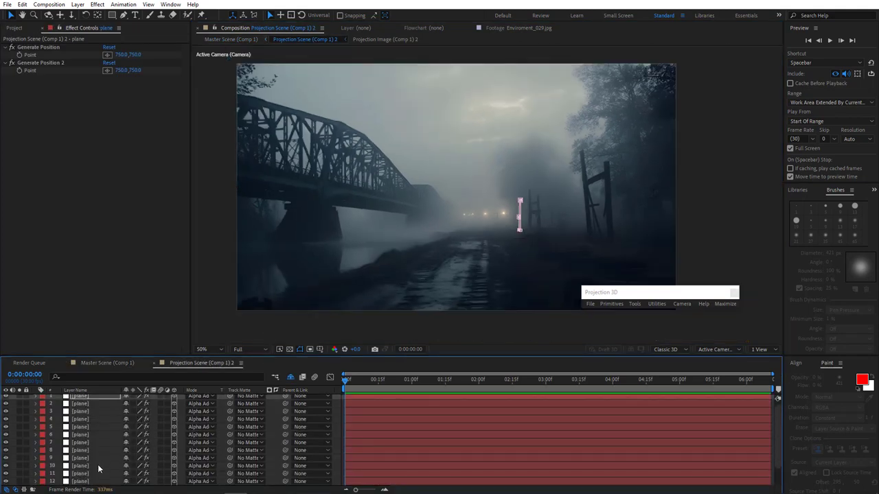
pyautogui.scroll(-3, 84, 486)
pyautogui.click(82, 482)
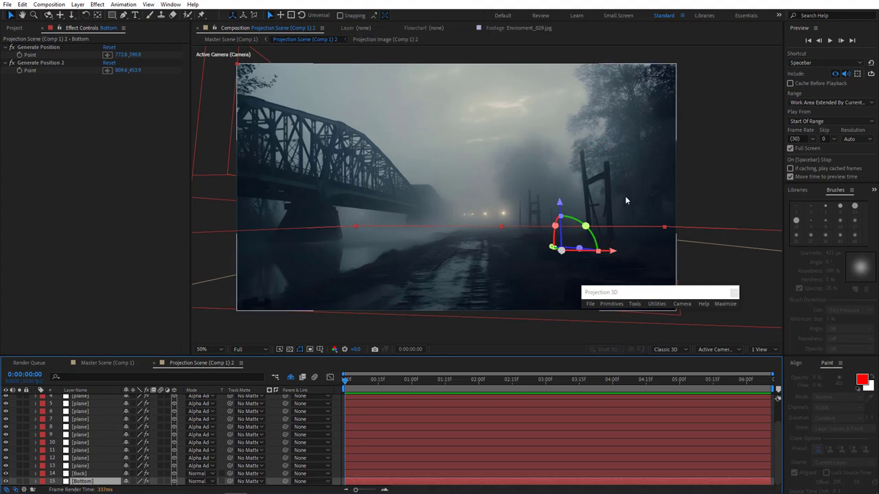
pyautogui.scroll(2, 571, 183)
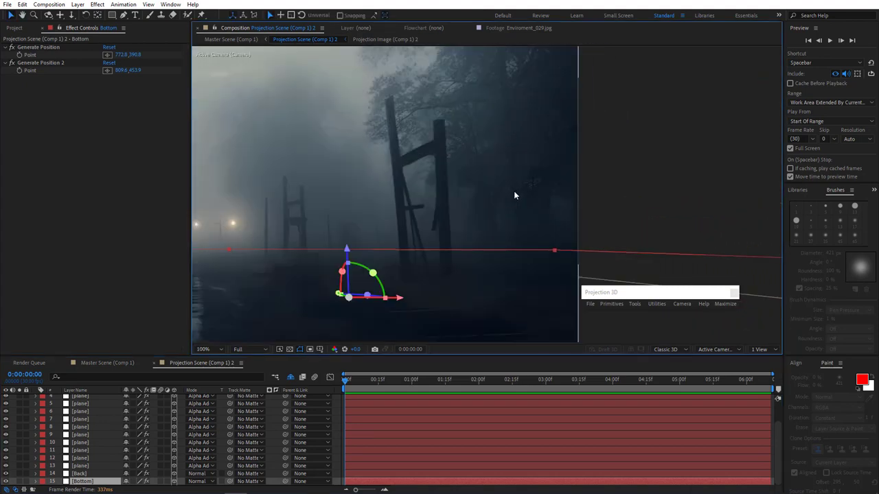
pyautogui.click(47, 46)
pyautogui.click(106, 55)
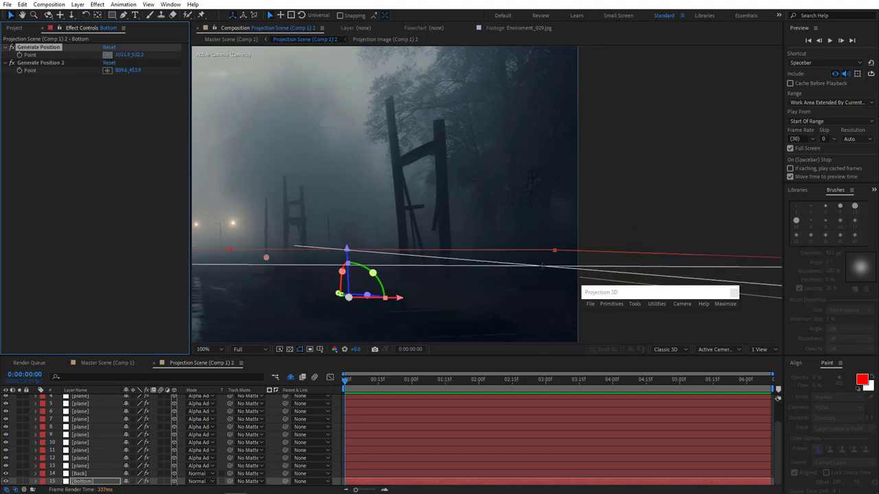
pyautogui.click(542, 265)
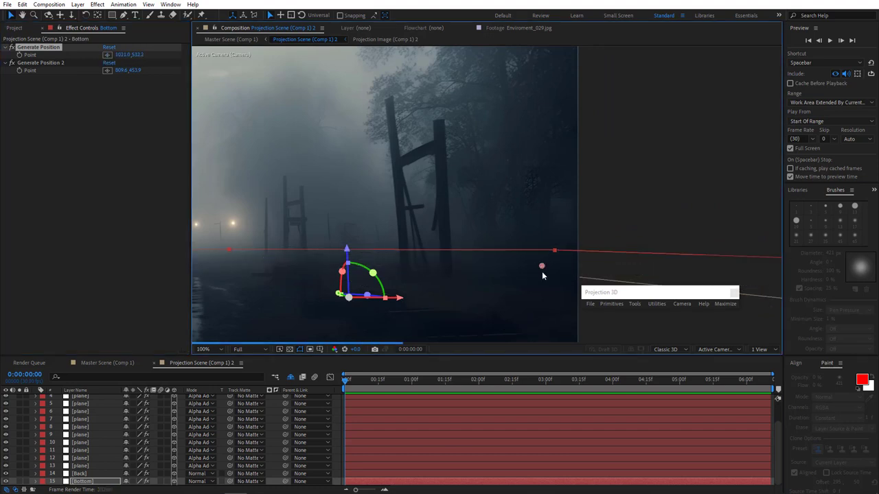
pyautogui.click(638, 305)
pyautogui.click(657, 397)
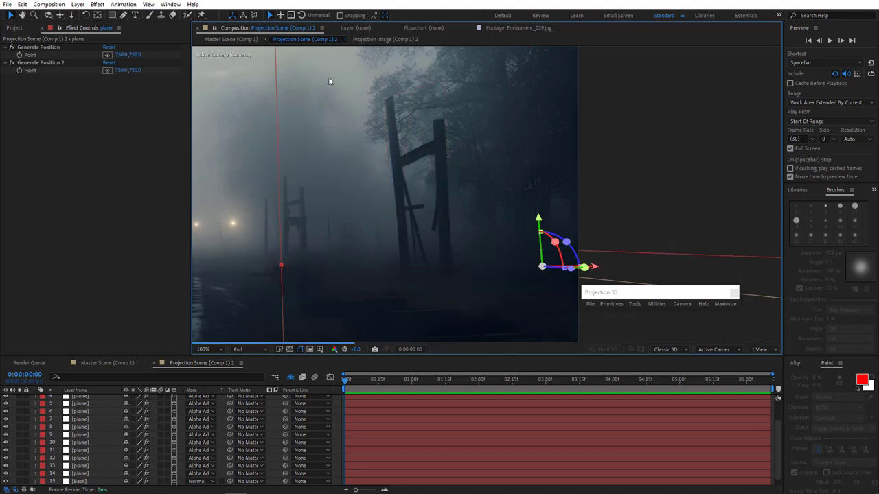
# Step: Draw a closed Pen mask on the new plane along the foggy trees' foliage edge, down to the ground and beyond the image border
pyautogui.click(125, 15)
pyautogui.click(479, 261)
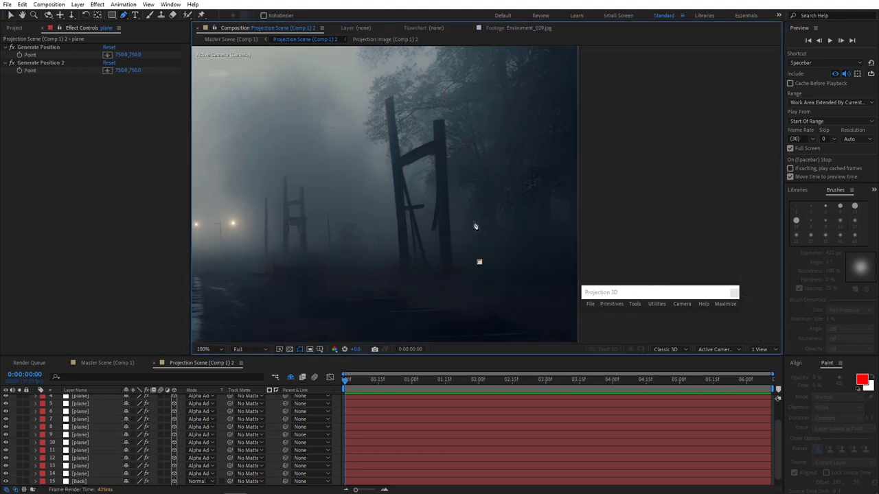
pyautogui.click(480, 270)
pyautogui.moveTo(467, 218); pyautogui.dragTo(443, 195)
pyautogui.moveTo(435, 207); pyautogui.dragTo(427, 210)
pyautogui.click(390, 199)
pyautogui.click(382, 147)
pyautogui.click(365, 144)
pyautogui.click(356, 113)
pyautogui.click(362, 99)
pyautogui.click(377, 73)
pyautogui.moveTo(400, 72); pyautogui.dragTo(403, 197)
pyautogui.click(395, 194)
pyautogui.click(411, 184)
pyautogui.click(423, 191)
pyautogui.moveTo(431, 164); pyautogui.dragTo(428, 162)
pyautogui.moveTo(423, 176); pyautogui.dragTo(353, 157)
pyautogui.moveTo(375, 134); pyautogui.dragTo(384, 130)
pyautogui.moveTo(395, 116); pyautogui.dragTo(390, 100)
pyautogui.moveTo(360, 95); pyautogui.dragTo(349, 208)
pyautogui.moveTo(353, 183); pyautogui.dragTo(381, 147)
pyautogui.click(608, 148)
pyautogui.moveTo(603, 332); pyautogui.dragTo(533, 35)
pyautogui.click(514, 152)
pyautogui.moveTo(510, 157); pyautogui.dragTo(507, 154)
pyautogui.click(511, 215)
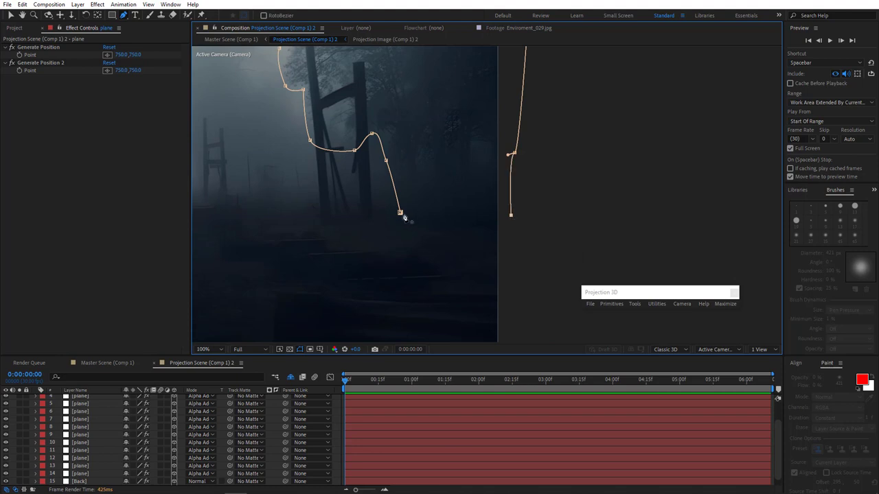
pyautogui.click(401, 215)
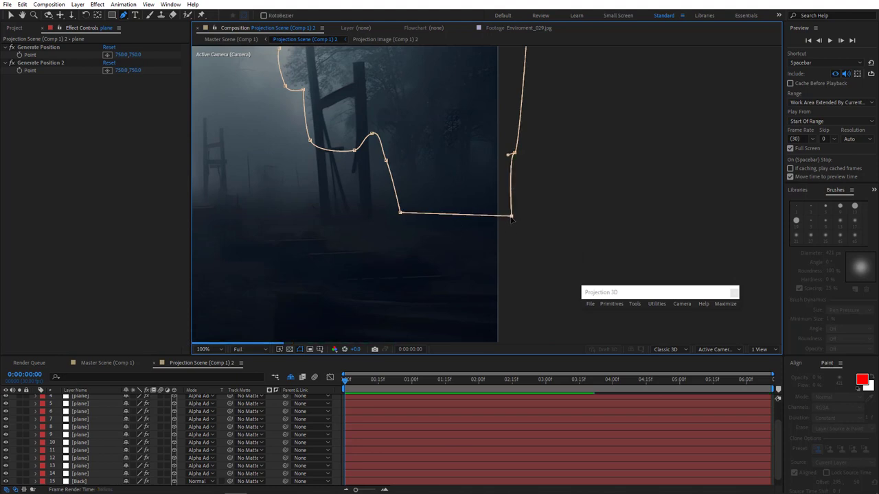
pyautogui.scroll(-2, 488, 195)
pyautogui.moveTo(490, 190); pyautogui.dragTo(675, 211)
# Step: Feather the foggy trees plane's mask by about 31 pixels
pyautogui.press('c')
pyautogui.scroll(2, 92, 415)
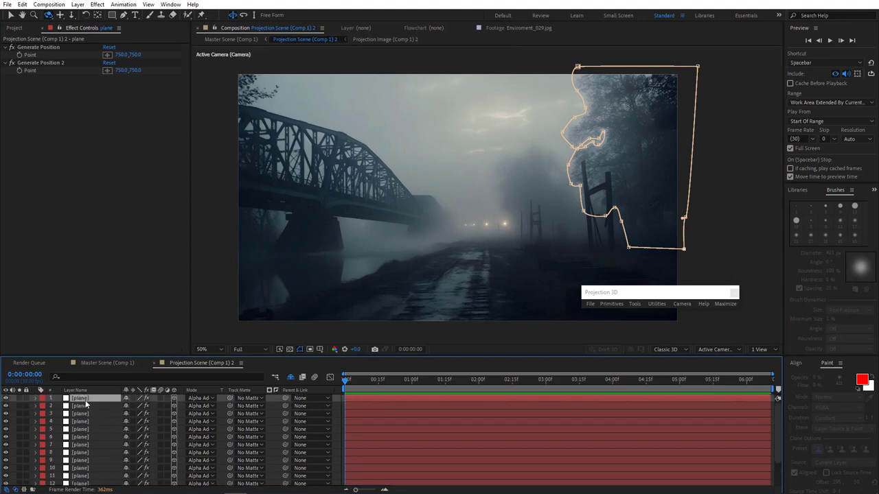
pyautogui.click(85, 399)
pyautogui.press('m')
pyautogui.press('m')
pyautogui.press('m')
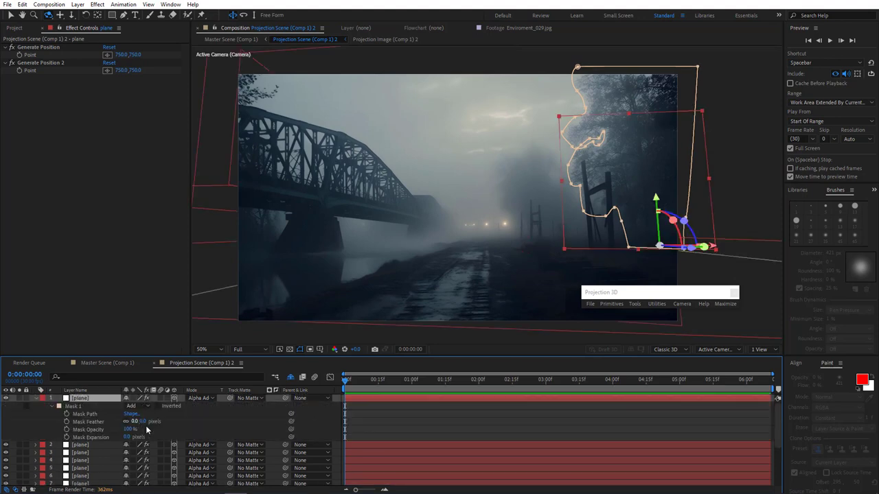
pyautogui.moveTo(143, 423); pyautogui.dragTo(158, 424)
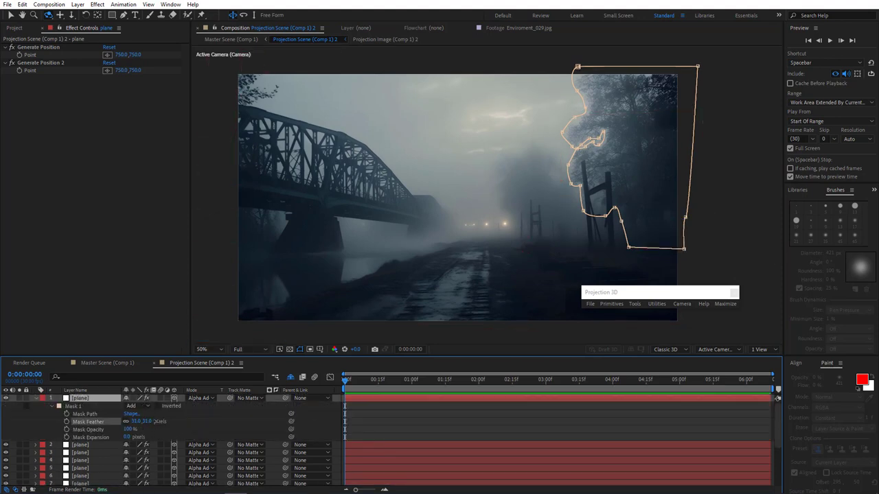
pyautogui.press('u')
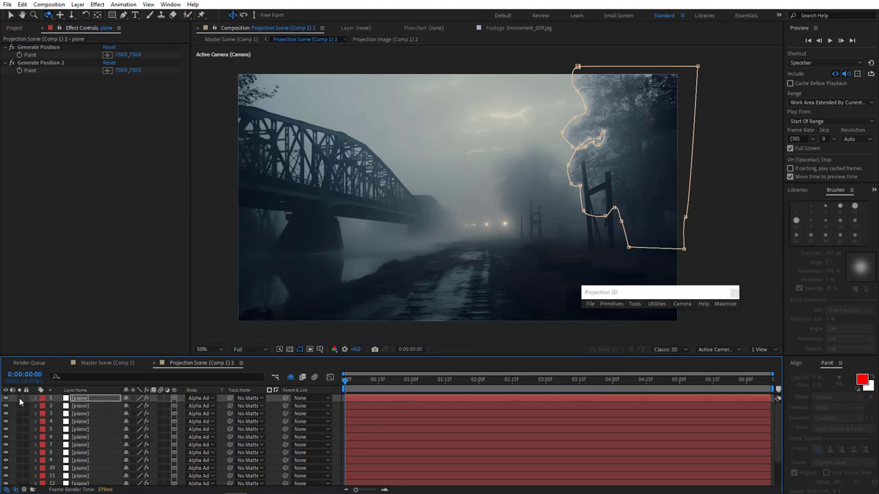
# Step: Orbit the Movie Camera in the Master Scene to check how the new foggy trees plane separates, and undo the camera moves
pyautogui.click(107, 363)
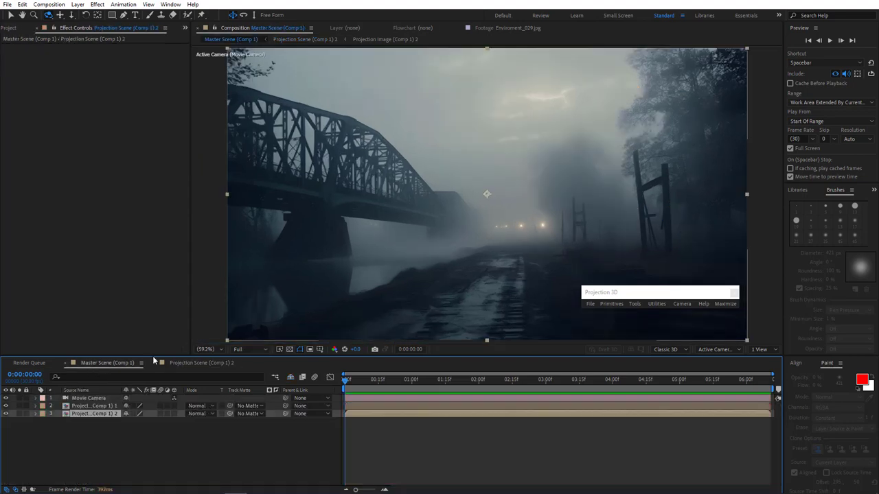
pyautogui.moveTo(506, 220); pyautogui.dragTo(522, 199)
pyautogui.hotkey('ctrl', 'z')
pyautogui.moveTo(494, 252); pyautogui.dragTo(528, 222)
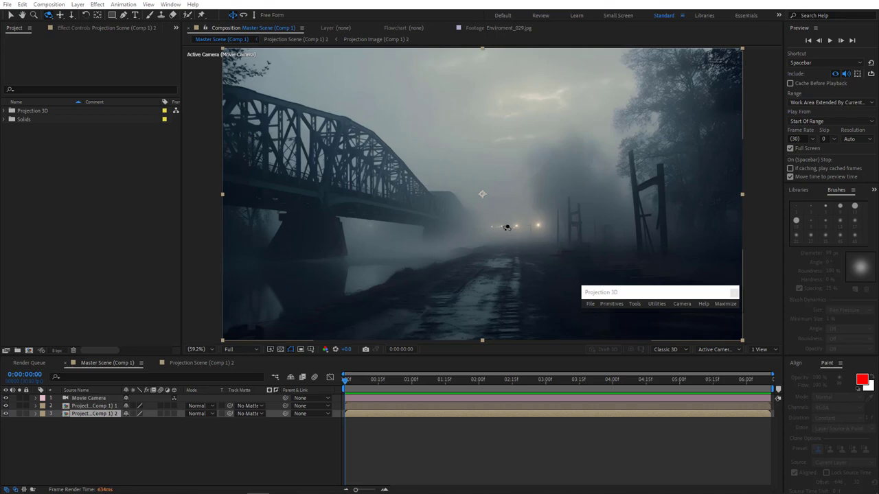
# Step: In Projection Scene (Comp 1) 2, delete all plane layers except the foggy trees plane, keeping the Back and Bottom surfaces
pyautogui.doubleClick(100, 414)
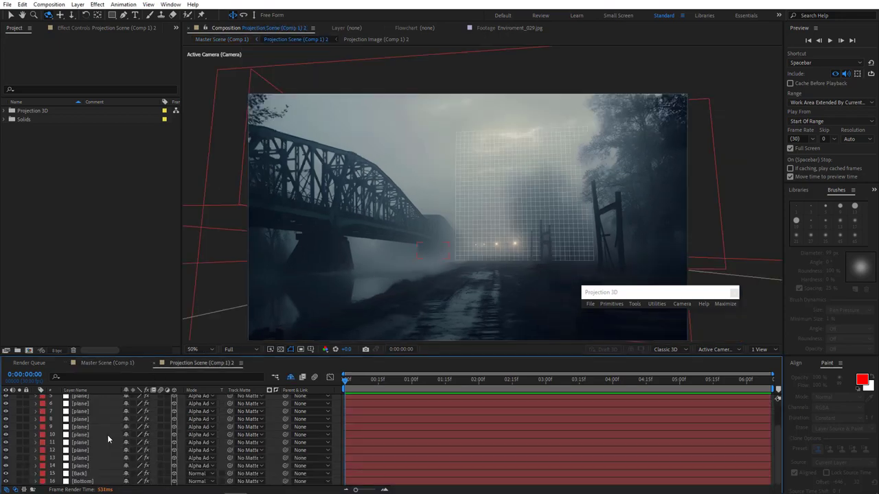
pyautogui.click(88, 482)
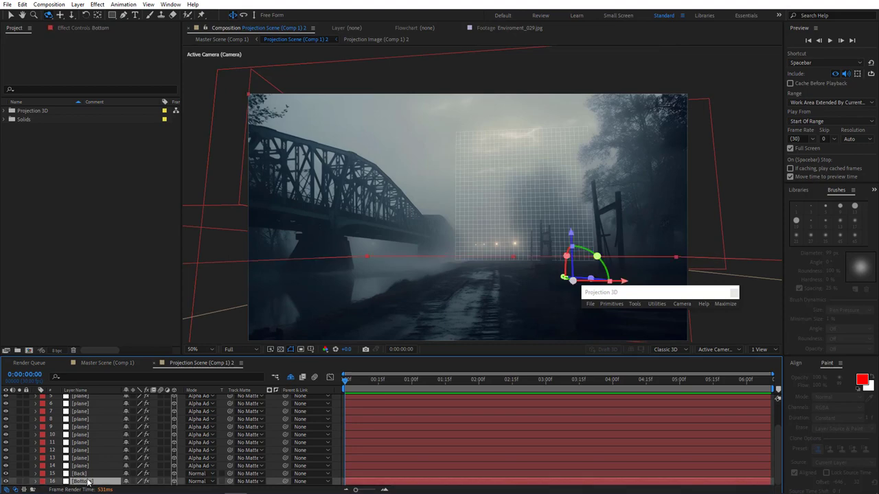
pyautogui.click(84, 475)
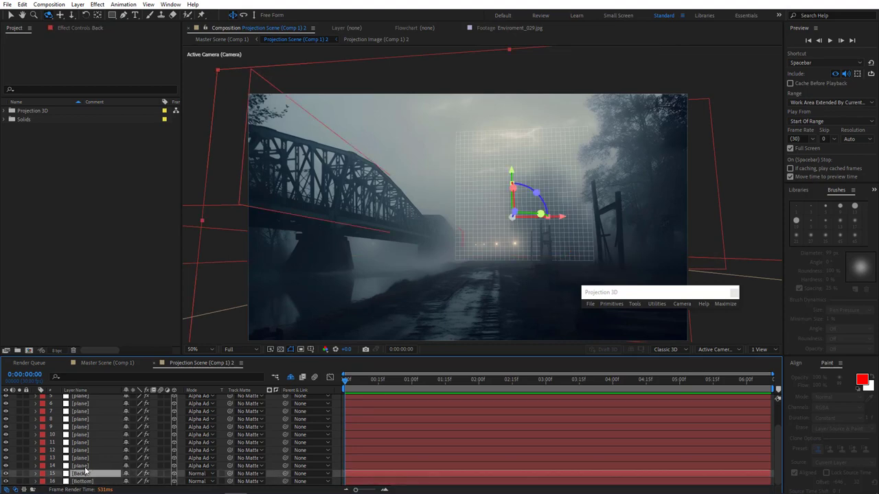
pyautogui.scroll(2, 96, 454)
pyautogui.click(98, 445)
pyautogui.hotkey('ctrl', 'a')
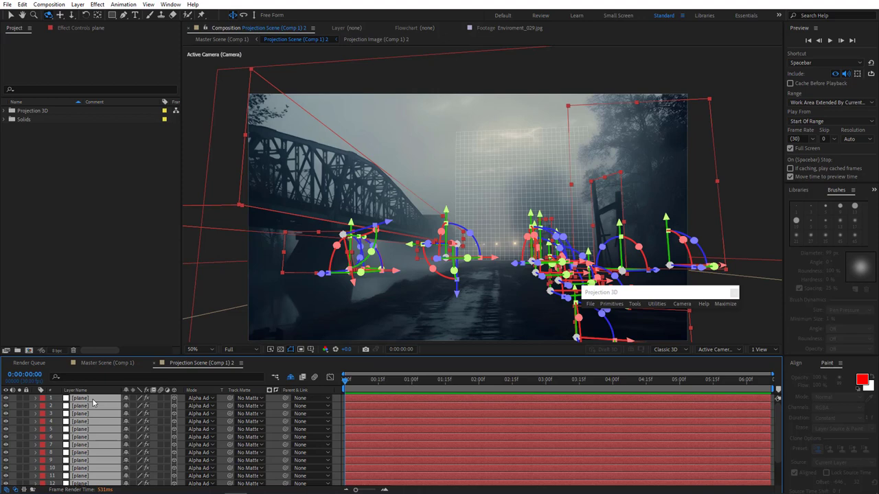
pyautogui.keyDown('ctrl'); pyautogui.click(81, 399); pyautogui.keyUp('ctrl')
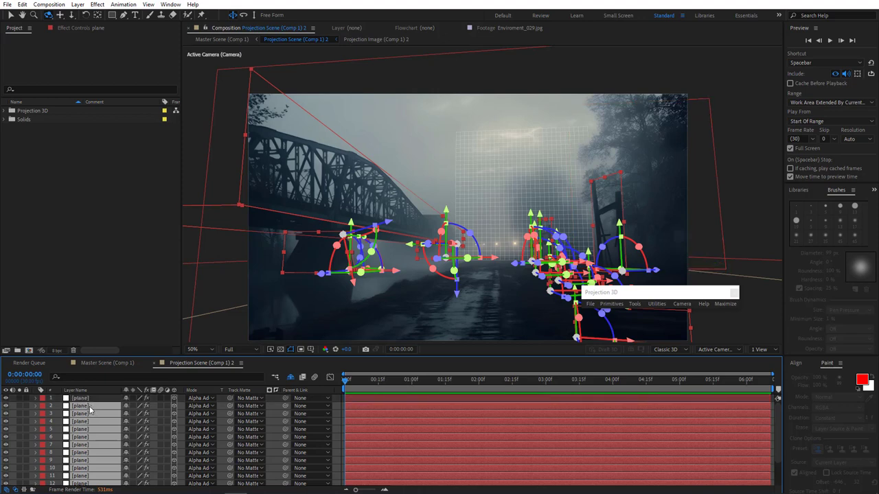
pyautogui.press('Delete')
# Step: Inspect the planes in Projection Scene (Comp 1) 1, and orbit the Movie Camera in the Master Scene to check both projections together
pyautogui.click(108, 363)
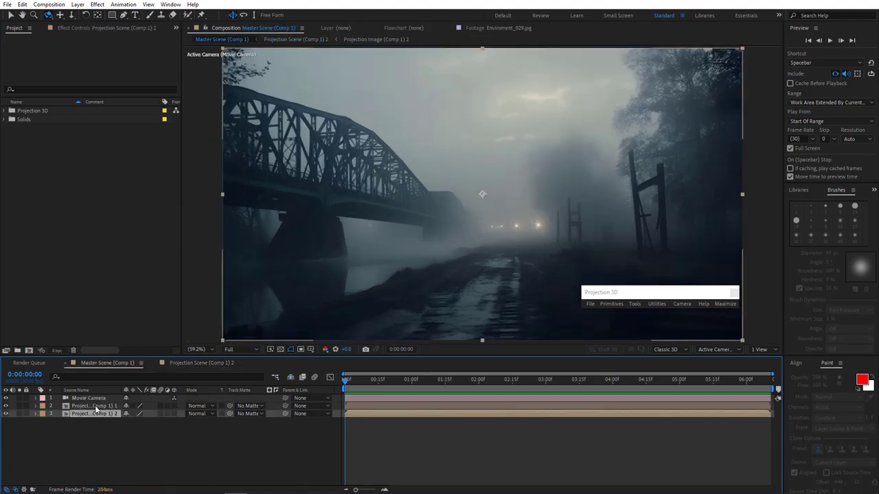
pyautogui.doubleClick(96, 406)
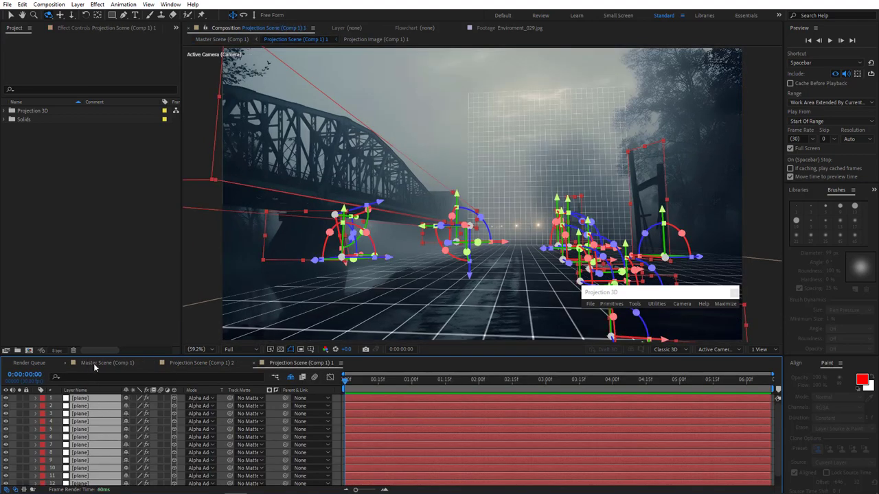
pyautogui.click(94, 364)
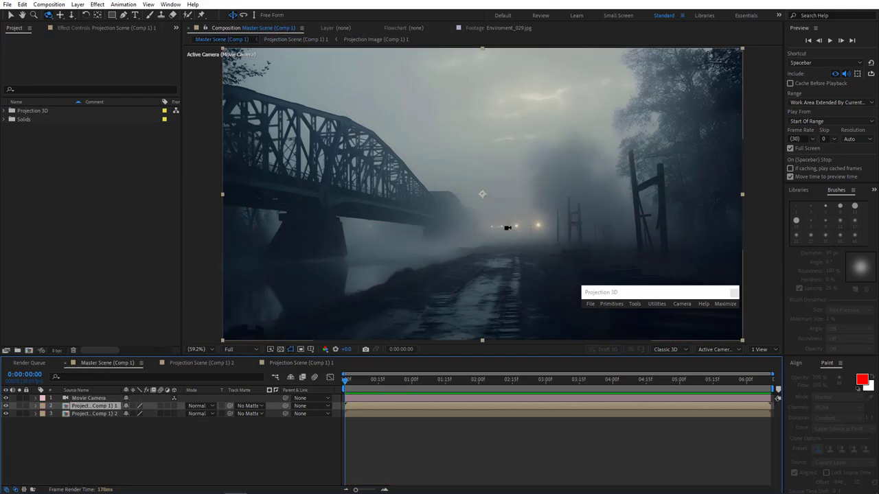
pyautogui.moveTo(507, 222); pyautogui.dragTo(519, 195)
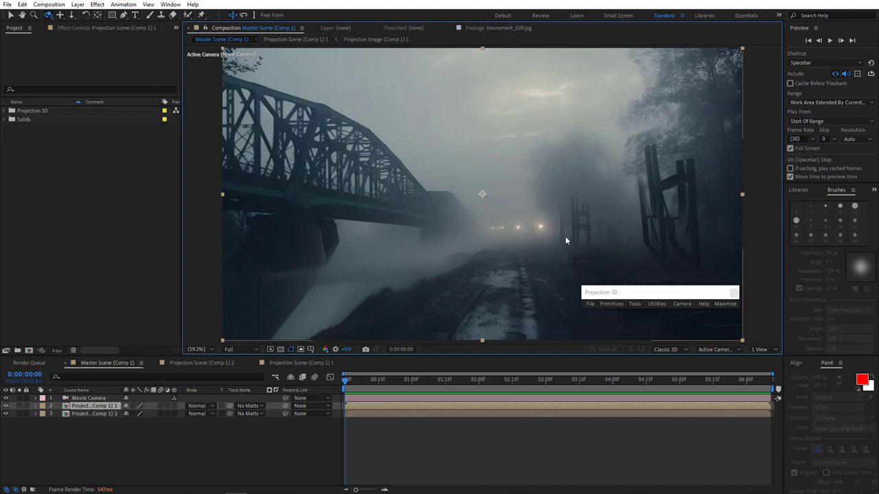
# Step: Solo Projection Scene (Comp 1) 1 and Projection Scene (Comp 1) 2 in turn to examine what each one contributes
pyautogui.click(109, 413)
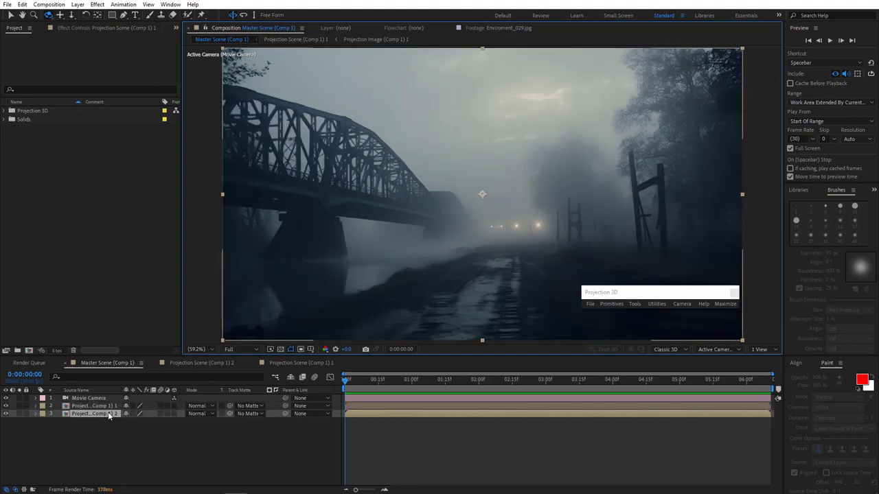
pyautogui.click(19, 406)
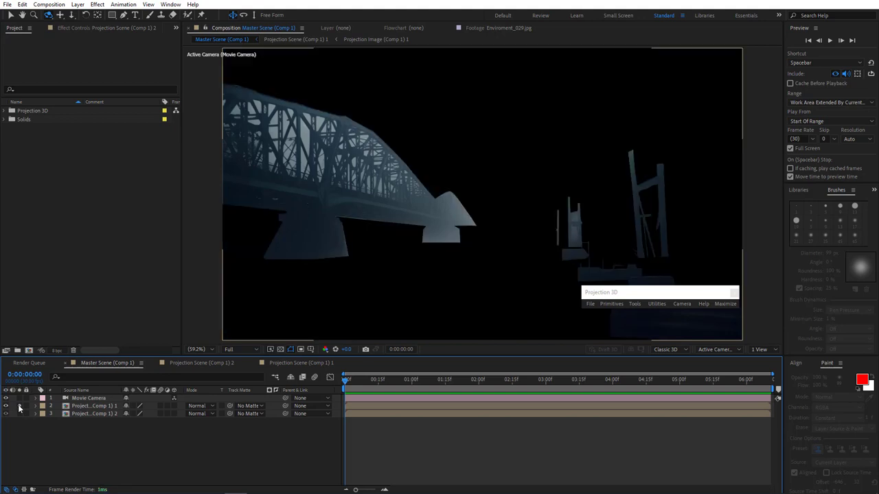
pyautogui.click(18, 414)
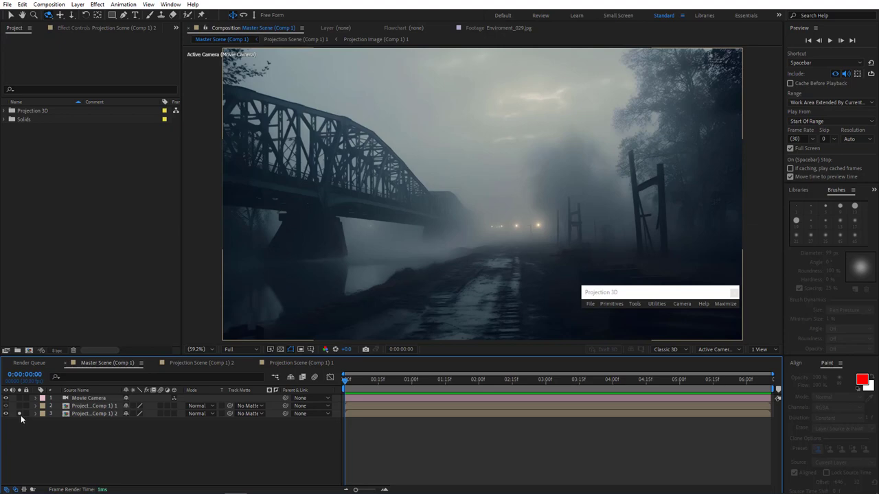
# Step: Open the projection image of Projection Scene (Comp 1) 2 for editing from the maximized Projection 3D window
pyautogui.click(103, 415)
pyautogui.click(727, 304)
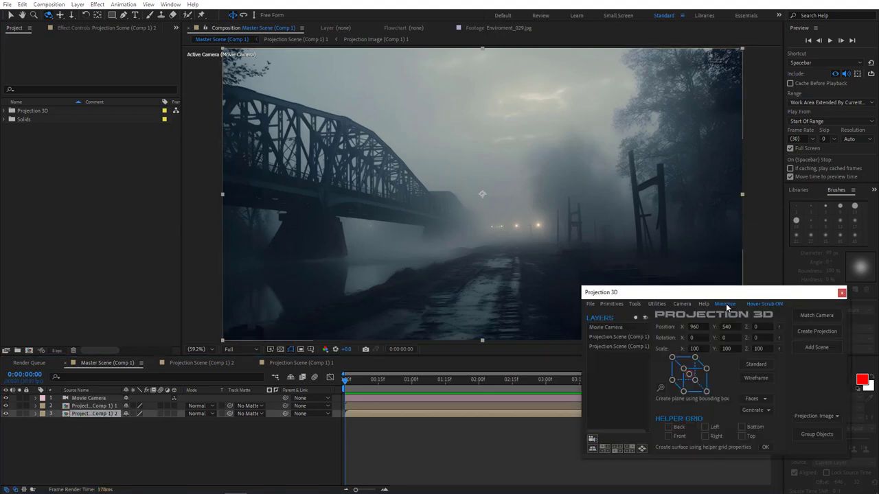
pyautogui.click(819, 416)
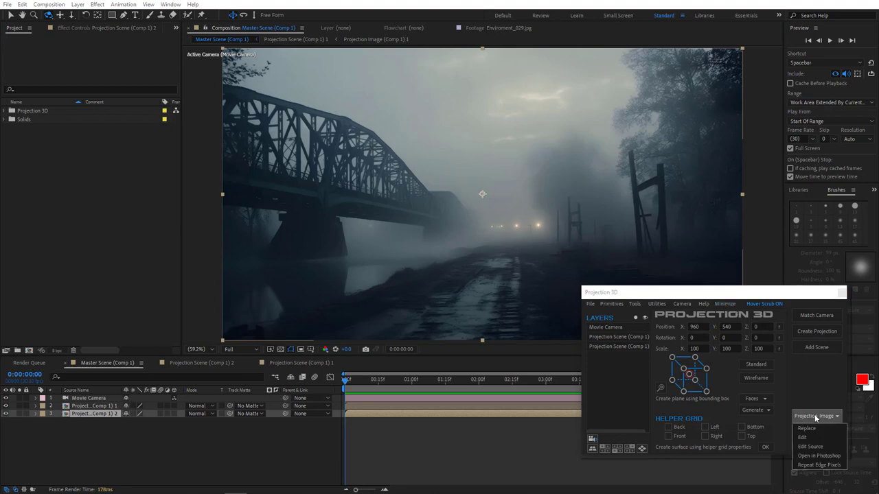
pyautogui.click(802, 436)
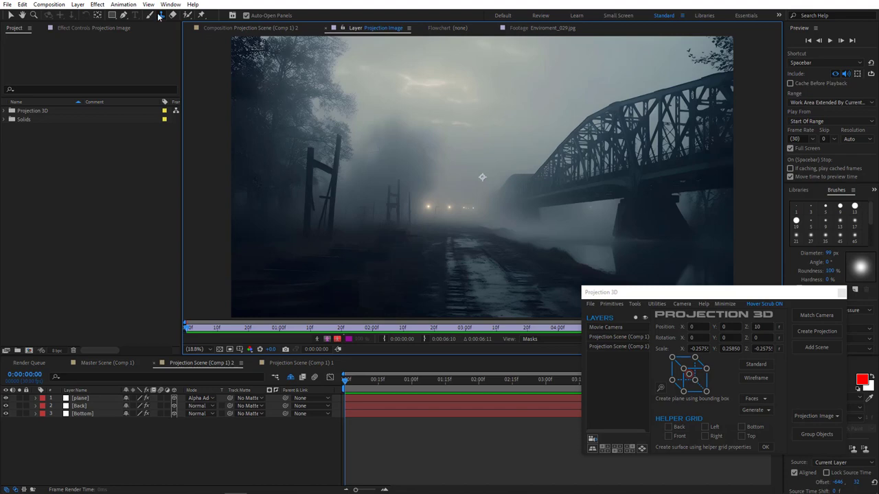
# Step: Clone Stamp foggy sky over the top of the bridge truss with a soft brush about 216 px wide
pyautogui.moveTo(497, 175); pyautogui.dragTo(423, 173)
pyautogui.scroll(2, 411, 163)
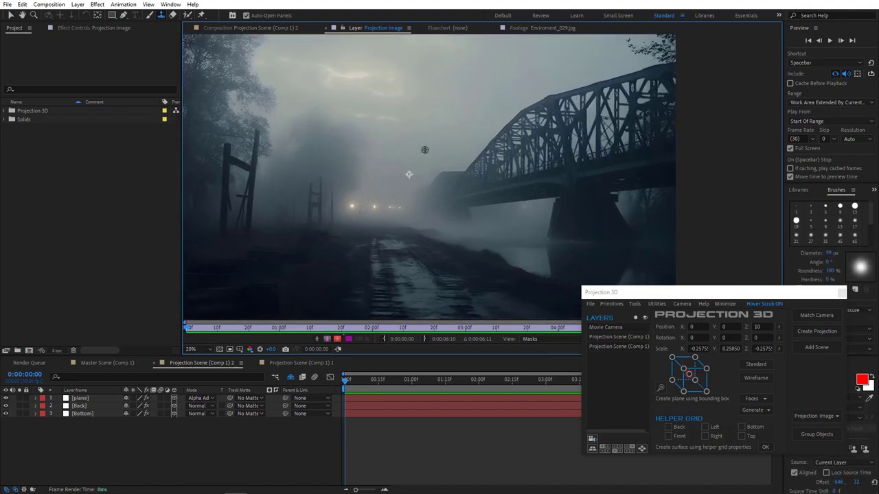
pyautogui.keyDown('alt'); pyautogui.click(489, 142); pyautogui.keyUp('alt')
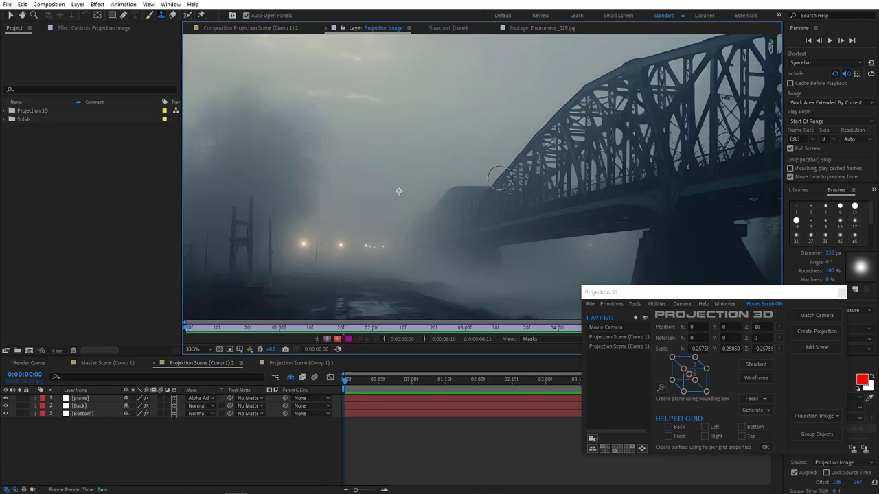
pyautogui.moveTo(499, 178)
pyautogui.mouseDown()
pyautogui.moveTo(573, 122)
pyautogui.moveTo(509, 159)
pyautogui.moveTo(573, 112)
pyautogui.moveTo(618, 103)
pyautogui.moveTo(597, 126)
pyautogui.moveTo(572, 88)
pyautogui.moveTo(611, 83)
pyautogui.mouseUp()
pyautogui.keyDown('alt'); pyautogui.click(490, 118); pyautogui.keyUp('alt')
pyautogui.moveTo(593, 113)
pyautogui.mouseDown()
pyautogui.moveTo(511, 238)
pyautogui.moveTo(456, 248)
pyautogui.moveTo(475, 261)
pyautogui.moveTo(579, 213)
pyautogui.moveTo(526, 193)
pyautogui.moveTo(675, 194)
pyautogui.moveTo(642, 169)
pyautogui.moveTo(729, 141)
pyautogui.moveTo(756, 142)
pyautogui.mouseUp()
pyautogui.keyDown('alt'); pyautogui.click(308, 278); pyautogui.keyUp('alt')
pyautogui.keyDown('alt'); pyautogui.click(522, 163); pyautogui.keyUp('alt')
pyautogui.keyDown('alt'); pyautogui.click(582, 166); pyautogui.keyUp('alt')
pyautogui.keyDown('alt'); pyautogui.click(529, 125); pyautogui.keyUp('alt')
pyautogui.moveTo(662, 176); pyautogui.dragTo(769, 174)
pyautogui.hotkey('ctrl', 'z')
pyautogui.keyDown('alt'); pyautogui.click(567, 183); pyautogui.keyUp('alt')
pyautogui.moveTo(664, 167); pyautogui.dragTo(797, 174)
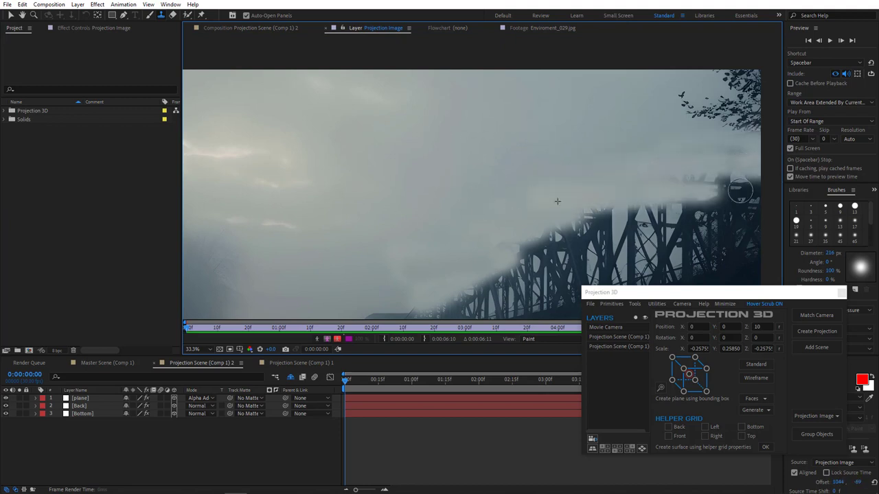
pyautogui.scroll(-2, 548, 200)
pyautogui.keyDown('alt'); pyautogui.click(433, 232); pyautogui.keyUp('alt')
pyautogui.moveTo(535, 233); pyautogui.dragTo(618, 208)
# Step: Clone Stamp fog over the bridge pier and the gap beneath the deck
pyautogui.scroll(2, 445, 261)
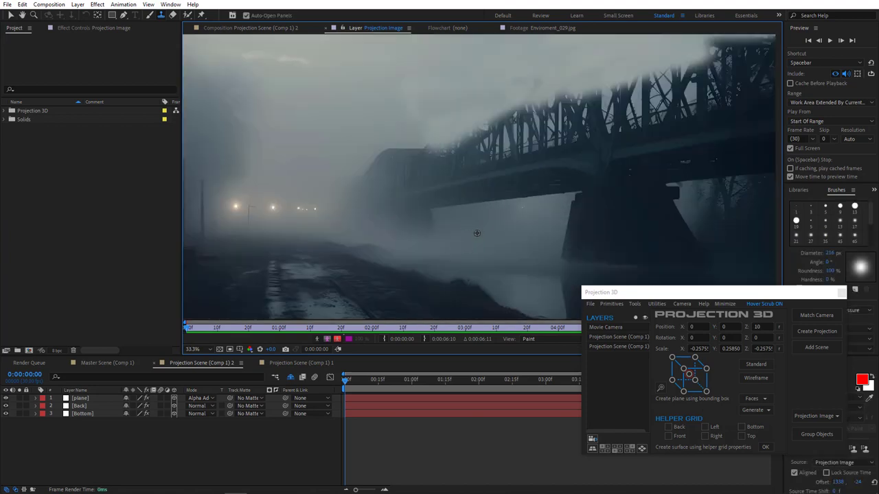
pyautogui.keyDown('alt'); pyautogui.click(529, 220); pyautogui.keyUp('alt')
pyautogui.moveTo(549, 193)
pyautogui.mouseDown()
pyautogui.moveTo(484, 231)
pyautogui.moveTo(579, 186)
pyautogui.moveTo(537, 181)
pyautogui.mouseUp()
pyautogui.keyDown('alt'); pyautogui.click(485, 231); pyautogui.keyUp('alt')
pyautogui.keyDown('alt'); pyautogui.click(520, 246); pyautogui.keyUp('alt')
pyautogui.moveTo(577, 245)
pyautogui.mouseDown()
pyautogui.moveTo(586, 207)
pyautogui.moveTo(521, 229)
pyautogui.moveTo(577, 205)
pyautogui.moveTo(658, 226)
pyautogui.moveTo(648, 209)
pyautogui.moveTo(572, 233)
pyautogui.moveTo(524, 235)
pyautogui.moveTo(669, 229)
pyautogui.moveTo(655, 191)
pyautogui.moveTo(671, 194)
pyautogui.moveTo(611, 189)
pyautogui.moveTo(581, 232)
pyautogui.moveTo(643, 185)
pyautogui.mouseUp()
pyautogui.keyDown('alt'); pyautogui.click(499, 235); pyautogui.keyUp('alt')
pyautogui.keyDown('alt'); pyautogui.click(478, 237); pyautogui.keyUp('alt')
pyautogui.keyDown('alt'); pyautogui.click(581, 233); pyautogui.keyUp('alt')
pyautogui.moveTo(616, 210); pyautogui.dragTo(391, 208)
pyautogui.scroll(2, 501, 214)
pyautogui.scroll(-2, 431, 212)
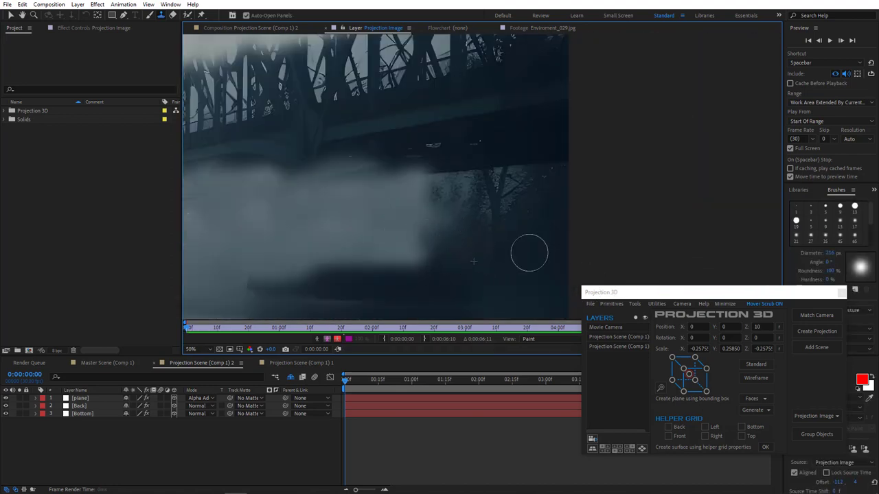
# Step: Clone Stamp over the lower edge of the bridge deck beside the tree on the far bank
pyautogui.keyDown('alt'); pyautogui.click(505, 162); pyautogui.keyUp('alt')
pyautogui.keyDown('alt'); pyautogui.click(508, 181); pyautogui.keyUp('alt')
pyautogui.click(533, 158)
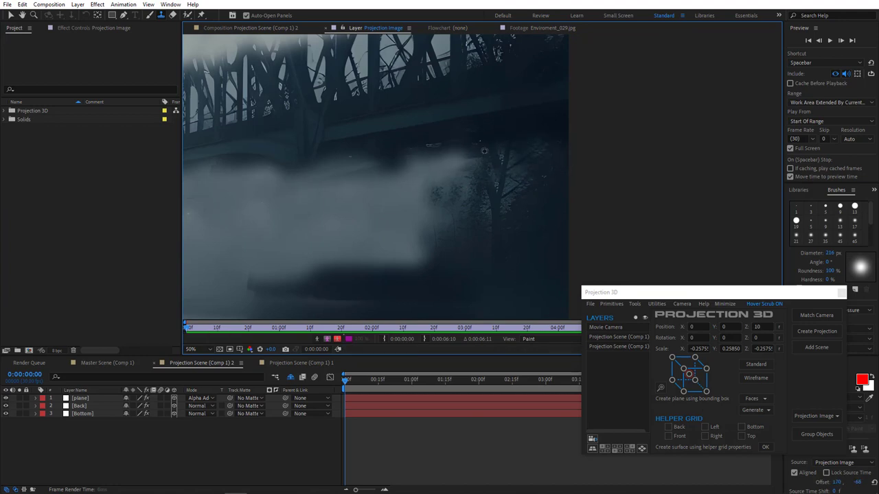
pyautogui.scroll(-1, 530, 163)
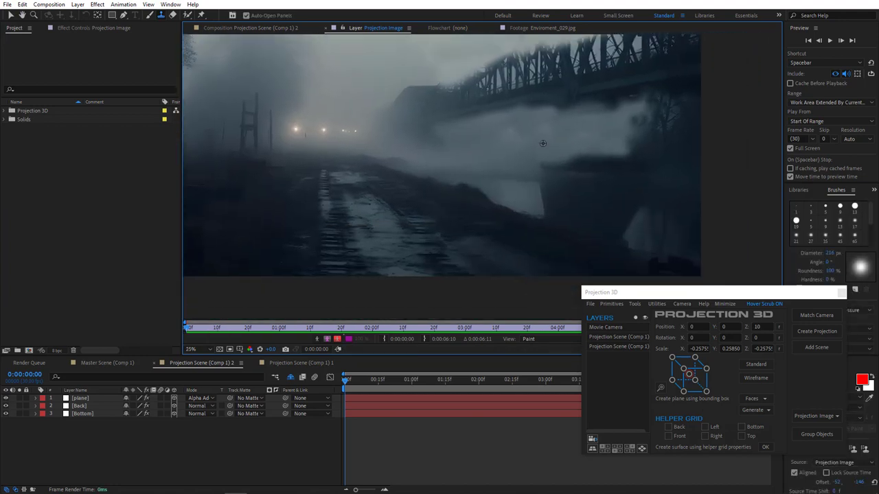
# Step: Reduce the clone brush to about 92 px and clone fog over the distant wooden tower beside the lights
pyautogui.moveTo(428, 183)
pyautogui.mouseDown()
pyautogui.moveTo(584, 177)
pyautogui.moveTo(687, 188)
pyautogui.moveTo(778, 216)
pyautogui.moveTo(776, 258)
pyautogui.mouseUp()
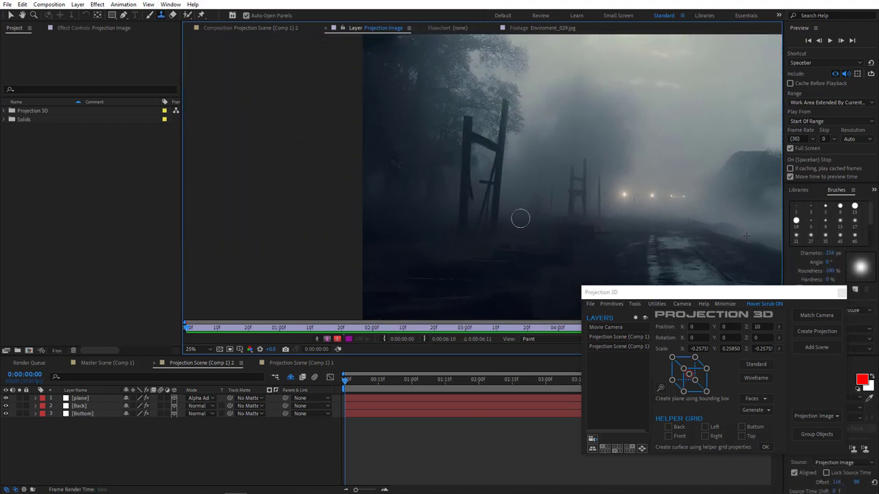
pyautogui.moveTo(530, 198)
pyautogui.mouseDown()
pyautogui.moveTo(543, 234)
pyautogui.moveTo(504, 169)
pyautogui.moveTo(337, 109)
pyautogui.mouseUp()
pyautogui.scroll(2, 556, 233)
pyautogui.moveTo(525, 166)
pyautogui.mouseDown()
pyautogui.moveTo(463, 136)
pyautogui.moveTo(424, 135)
pyautogui.mouseUp()
pyautogui.moveTo(496, 220)
pyautogui.keyDown('ctrl'); pyautogui.mouseDown()
pyautogui.moveTo(459, 220)
pyautogui.moveTo(492, 219)
pyautogui.mouseUp(); pyautogui.keyUp('ctrl')
pyautogui.keyDown('alt'); pyautogui.click(496, 220); pyautogui.keyUp('alt')
pyautogui.moveTo(533, 241); pyautogui.dragTo(537, 66)
pyautogui.keyDown('alt'); pyautogui.click(598, 251); pyautogui.keyUp('alt')
pyautogui.moveTo(576, 255)
pyautogui.mouseDown()
pyautogui.moveTo(577, 151)
pyautogui.moveTo(557, 148)
pyautogui.moveTo(558, 191)
pyautogui.moveTo(544, 114)
pyautogui.mouseUp()
pyautogui.keyDown('alt'); pyautogui.click(546, 160); pyautogui.keyUp('alt')
pyautogui.moveTo(572, 72)
pyautogui.mouseDown()
pyautogui.moveTo(517, 172)
pyautogui.moveTo(498, 305)
pyautogui.mouseUp()
pyautogui.moveTo(618, 193); pyautogui.dragTo(535, 101)
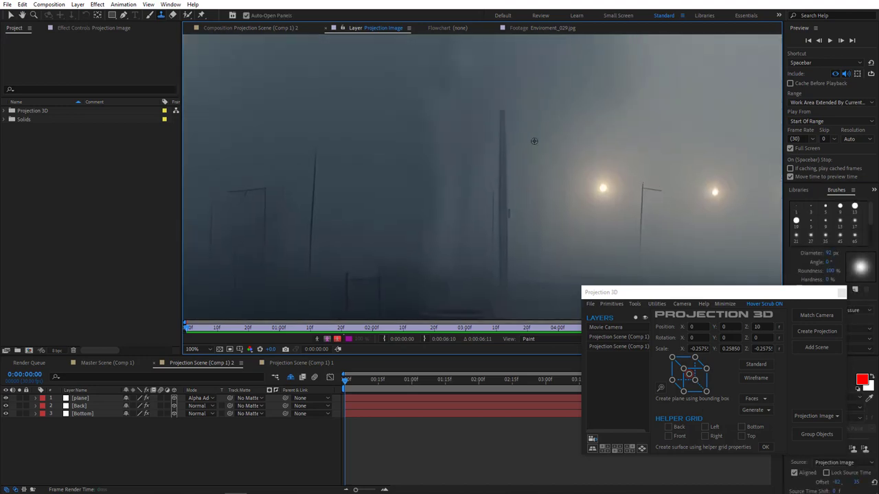
# Step: Clone fog over the remaining single post between the distant tower and the lights
pyautogui.keyDown('alt'); pyautogui.click(525, 135); pyautogui.keyUp('alt')
pyautogui.moveTo(499, 135); pyautogui.dragTo(500, 216)
pyautogui.keyDown('alt'); pyautogui.click(521, 262); pyautogui.keyUp('alt')
pyautogui.moveTo(509, 265)
pyautogui.mouseDown()
pyautogui.moveTo(484, 261)
pyautogui.moveTo(604, 222)
pyautogui.moveTo(581, 197)
pyautogui.mouseUp()
pyautogui.scroll(-1, 602, 220)
pyautogui.scroll(1, 590, 232)
# Step: Clone dark ground over the upper light streaks and twigs below the large wooden posts
pyautogui.moveTo(631, 215); pyautogui.dragTo(541, 168)
pyautogui.moveTo(358, 199)
pyautogui.mouseDown()
pyautogui.moveTo(395, 174)
pyautogui.moveTo(404, 151)
pyautogui.mouseUp()
pyautogui.scroll(-1, 437, 157)
pyautogui.scroll(1, 438, 158)
pyautogui.hotkey('ctrl', 'z')
pyautogui.hotkey('ctrl', 'z')
pyautogui.hotkey('ctrl', 'z')
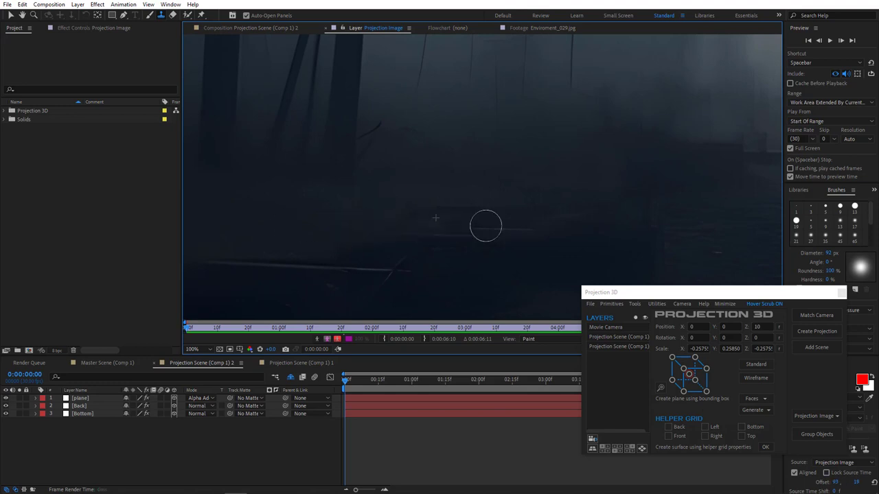
pyautogui.hotkey('ctrl', 'z')
pyautogui.hotkey('ctrl', 'z')
pyautogui.scroll(-1, 693, 165)
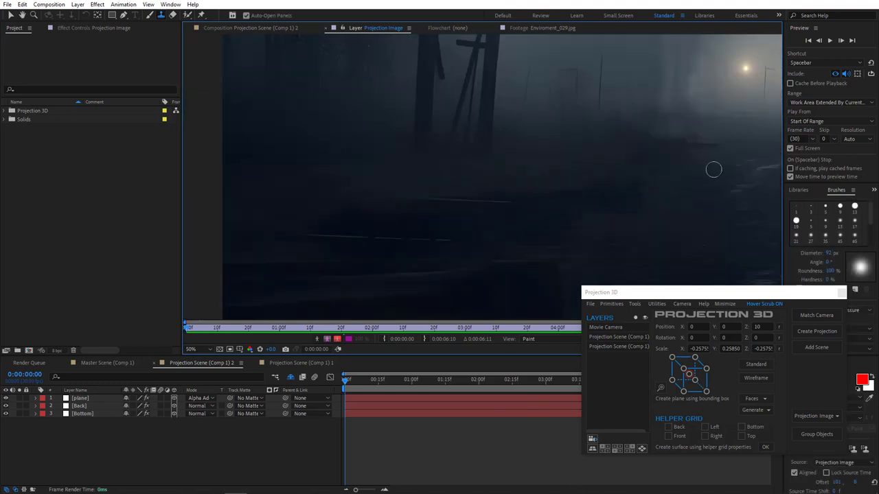
pyautogui.hotkey('ctrl', 'z')
pyautogui.hotkey('ctrl', 'z')
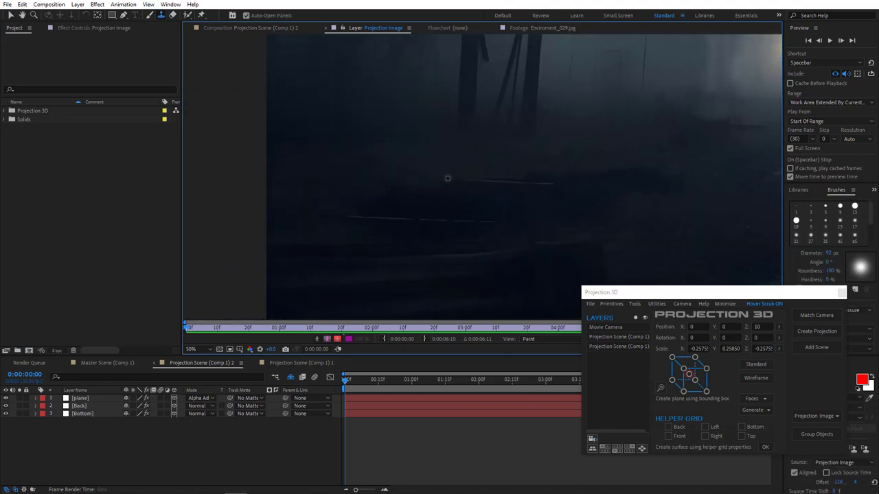
pyautogui.hotkey('ctrl', 'z')
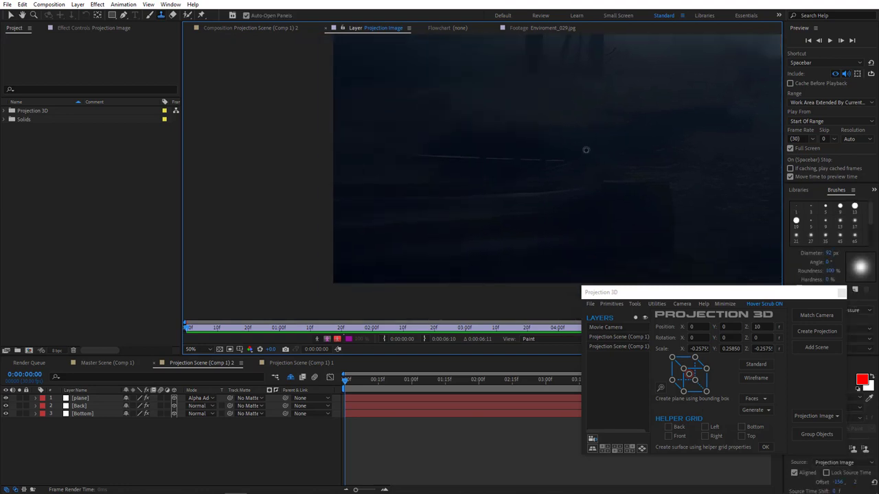
# Step: Clone dark ground over the lower light streaks and the raised ground edge near the image's bottom
pyautogui.keyDown('alt'); pyautogui.click(701, 205); pyautogui.keyUp('alt')
pyautogui.moveTo(647, 178); pyautogui.dragTo(570, 195)
pyautogui.keyDown('alt'); pyautogui.click(738, 214); pyautogui.keyUp('alt')
pyautogui.moveTo(674, 215)
pyautogui.mouseDown()
pyautogui.moveTo(516, 202)
pyautogui.moveTo(569, 202)
pyautogui.mouseUp()
pyautogui.keyDown('alt'); pyautogui.click(719, 205); pyautogui.keyUp('alt')
pyautogui.moveTo(468, 190)
pyautogui.mouseDown()
pyautogui.moveTo(335, 191)
pyautogui.moveTo(409, 209)
pyautogui.moveTo(267, 221)
pyautogui.mouseUp()
pyautogui.keyDown('alt'); pyautogui.click(498, 189); pyautogui.keyUp('alt')
pyautogui.keyDown('alt'); pyautogui.click(595, 147); pyautogui.keyUp('alt')
pyautogui.moveTo(478, 158); pyautogui.dragTo(418, 157)
# Step: Enlarge the clone brush to about 130 px and clone fog and dark foliage over the lower parts of the large wooden posts
pyautogui.moveTo(549, 137); pyautogui.dragTo(559, 271)
pyautogui.scroll(-2, 549, 206)
pyautogui.scroll(2, 529, 162)
pyautogui.keyDown('alt'); pyautogui.click(528, 129); pyautogui.keyUp('alt')
pyautogui.moveTo(548, 118); pyautogui.dragTo(547, 98)
pyautogui.moveTo(533, 183); pyautogui.dragTo(501, 197)
pyautogui.keyDown('alt'); pyautogui.click(618, 121); pyautogui.keyUp('alt')
pyautogui.moveTo(584, 114); pyautogui.dragTo(583, 206)
pyautogui.keyDown('alt'); pyautogui.click(627, 221); pyautogui.keyUp('alt')
pyautogui.moveTo(523, 148)
pyautogui.mouseDown()
pyautogui.moveTo(557, 182)
pyautogui.moveTo(560, 127)
pyautogui.mouseUp()
pyautogui.keyDown('alt'); pyautogui.click(488, 94); pyautogui.keyUp('alt')
pyautogui.moveTo(570, 110); pyautogui.dragTo(536, 186)
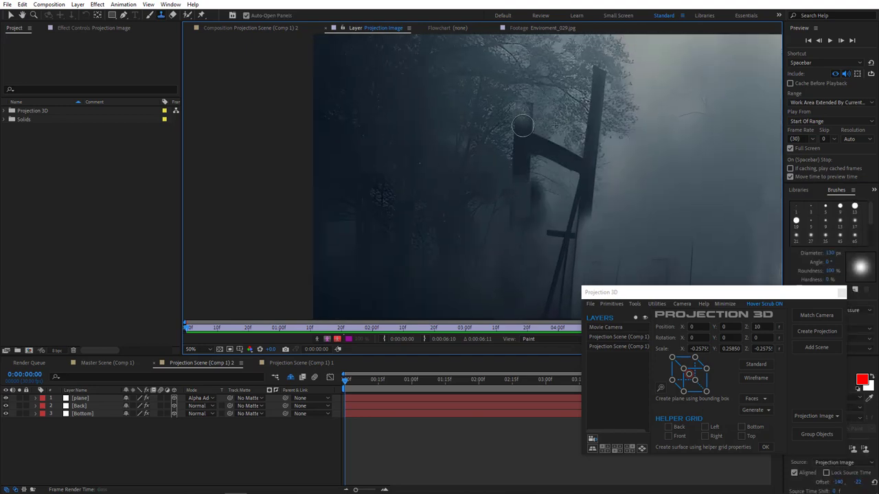
# Step: Clone dark trees over the shorter post of the large wooden frame and the end of its crossbeam
pyautogui.keyDown('alt'); pyautogui.click(511, 102); pyautogui.keyUp('alt')
pyautogui.click(550, 123)
pyautogui.click(533, 118)
pyautogui.click(519, 167)
pyautogui.moveTo(523, 99); pyautogui.dragTo(544, 207)
pyautogui.keyDown('alt'); pyautogui.click(513, 236); pyautogui.keyUp('alt')
pyautogui.click(540, 214)
pyautogui.click(526, 237)
pyautogui.moveTo(530, 241); pyautogui.dragTo(481, 293)
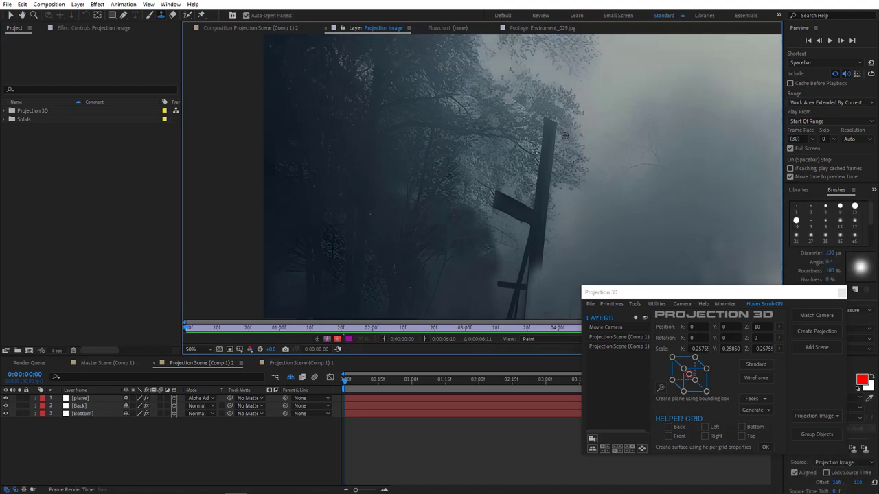
# Step: Clone fog and tree texture over the tall post of the large wooden frame and its remaining crossbeam stub
pyautogui.keyDown('alt'); pyautogui.click(521, 127); pyautogui.keyUp('alt')
pyautogui.moveTo(548, 124)
pyautogui.mouseDown()
pyautogui.moveTo(514, 156)
pyautogui.moveTo(544, 190)
pyautogui.mouseUp()
pyautogui.keyDown('alt'); pyautogui.click(560, 213); pyautogui.keyUp('alt')
pyautogui.click(541, 206)
pyautogui.keyDown('alt'); pyautogui.click(544, 96); pyautogui.keyUp('alt')
pyautogui.click(530, 216)
pyautogui.hotkey('ctrl', 'z')
pyautogui.keyDown('alt'); pyautogui.click(499, 167); pyautogui.keyUp('alt')
pyautogui.click(545, 205)
pyautogui.click(542, 224)
# Step: Clone fog over the remaining lower braces and post fragments beside the dark trees, enlarging the brush to about 258 px
pyautogui.moveTo(518, 204); pyautogui.dragTo(488, 182)
pyautogui.moveTo(599, 239); pyautogui.dragTo(591, 151)
pyautogui.keyDown('alt'); pyautogui.click(591, 151); pyautogui.keyUp('alt')
pyautogui.click(527, 143)
pyautogui.keyDown('alt'); pyautogui.click(565, 86); pyautogui.keyUp('alt')
pyautogui.click(521, 127)
pyautogui.keyDown('alt'); pyautogui.click(590, 155); pyautogui.keyUp('alt')
pyautogui.moveTo(522, 151)
pyautogui.mouseDown()
pyautogui.moveTo(514, 189)
pyautogui.moveTo(531, 168)
pyautogui.mouseUp()
pyautogui.scroll(-1, 565, 200)
pyautogui.keyDown('alt'); pyautogui.click(563, 169); pyautogui.keyUp('alt')
pyautogui.moveTo(491, 188)
pyautogui.mouseDown()
pyautogui.moveTo(506, 206)
pyautogui.moveTo(493, 188)
pyautogui.mouseUp()
pyautogui.click(500, 193)
# Step: Check the whole cleaned plate, open Master Scene (Comp 1), and solo each of the two projection scene layers in turn
pyautogui.press('.')
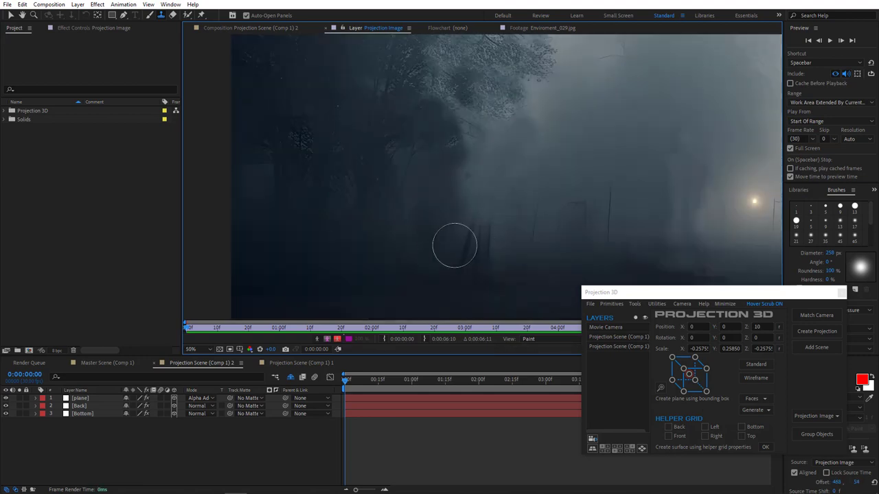
pyautogui.press(',')
pyautogui.press(',')
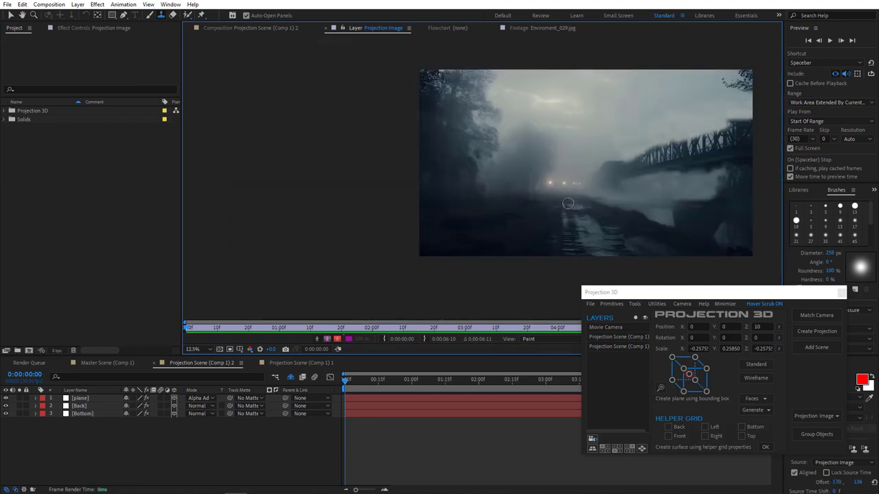
pyautogui.press('h')
pyautogui.moveTo(584, 213)
pyautogui.mouseDown()
pyautogui.moveTo(480, 219)
pyautogui.moveTo(489, 222)
pyautogui.mouseUp()
pyautogui.hotkey('ctrl', 'b')
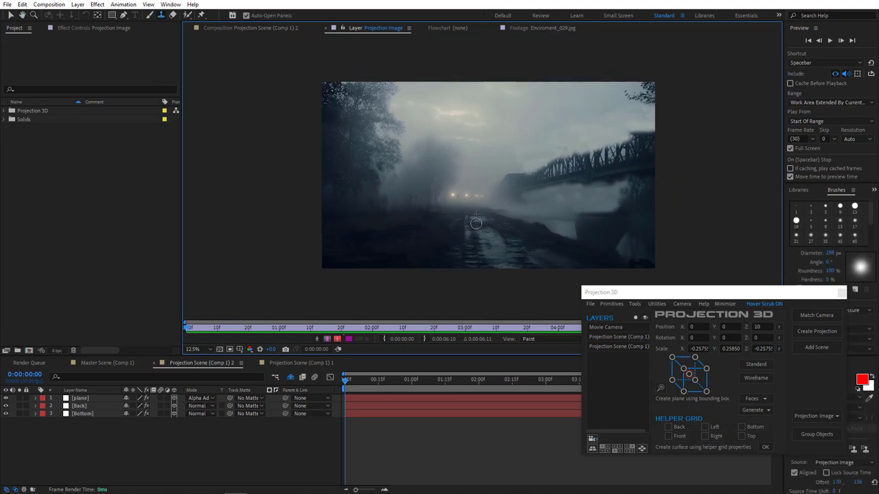
pyautogui.click(103, 363)
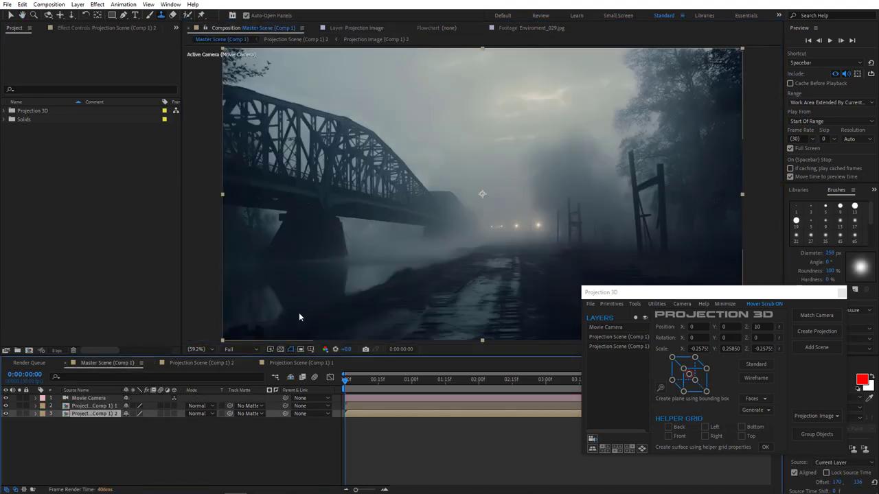
pyautogui.click(18, 414)
pyautogui.click(18, 414)
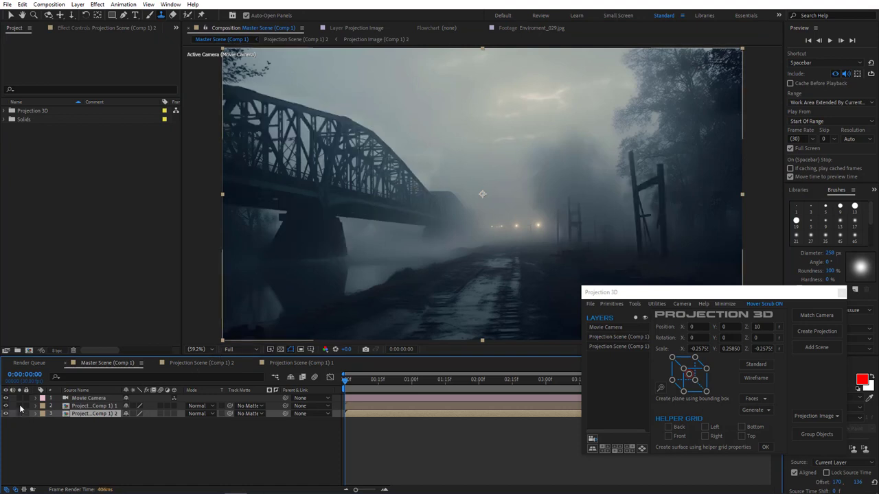
pyautogui.click(19, 406)
pyautogui.click(20, 406)
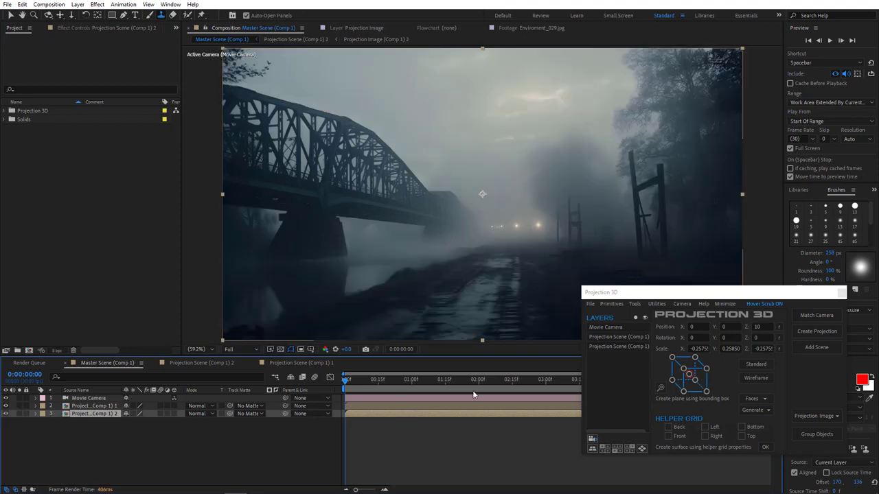
# Step: Minimize the Projection 3D window and set the Master Scene preview resolution to Half
pyautogui.click(724, 304)
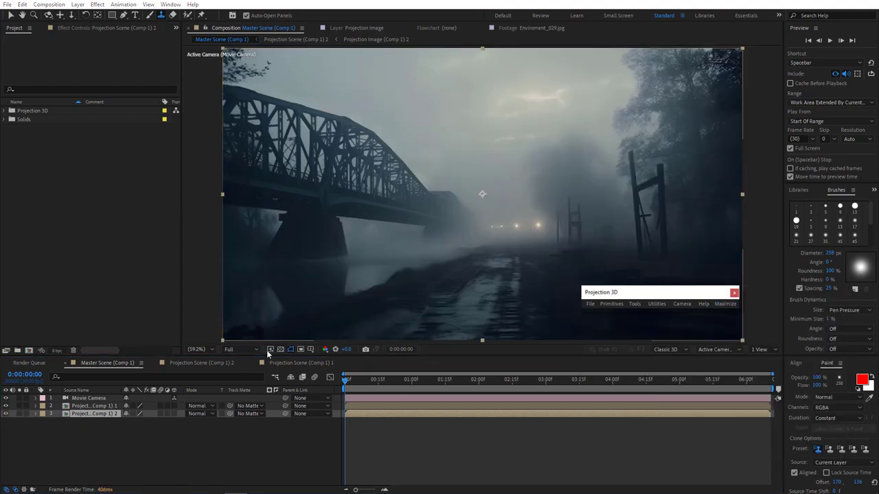
pyautogui.click(244, 348)
pyautogui.click(238, 382)
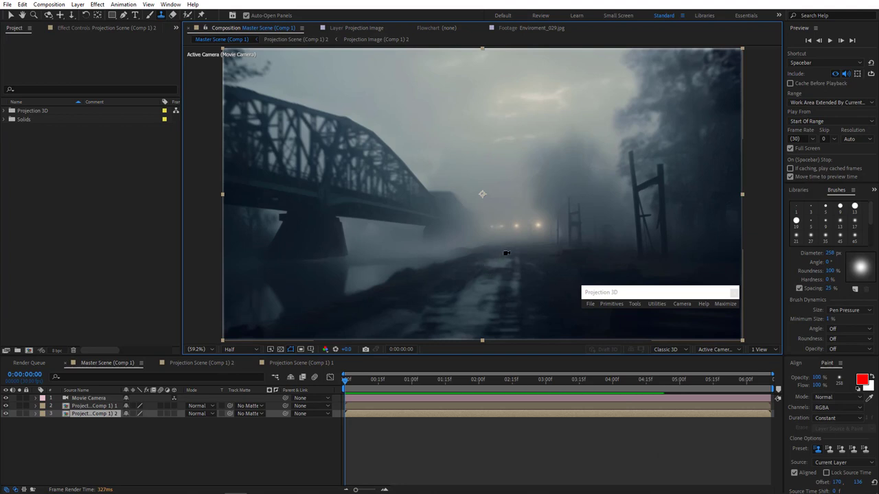
# Step: Move the master scene's camera to test the parallax between the foreground planes and the cleaned background
pyautogui.moveTo(502, 257); pyautogui.dragTo(537, 219)
# Step: In Projection Scene (Comp 1) 1, raise the upper corner point of the bridge pier plane's mask so it overlaps the bridge deck
pyautogui.click(210, 362)
pyautogui.click(298, 362)
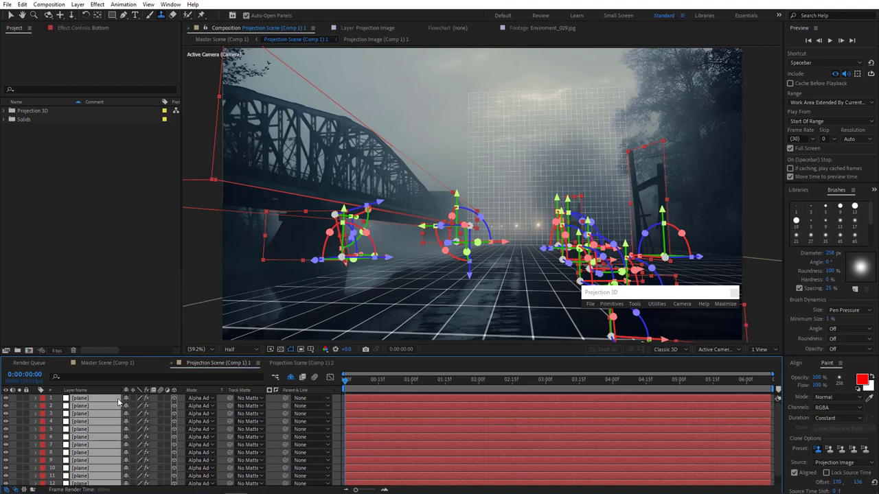
pyautogui.hotkey('ctrl', 'shift', 'a')
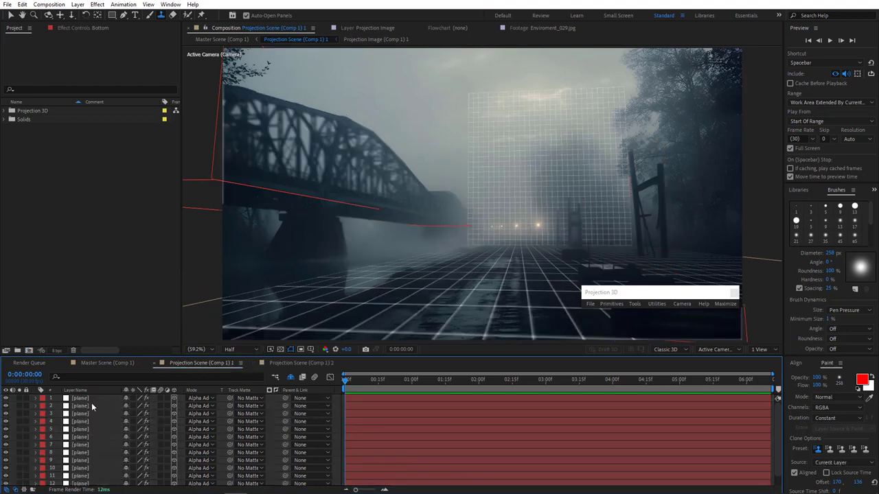
pyautogui.click(89, 399)
pyautogui.click(90, 404)
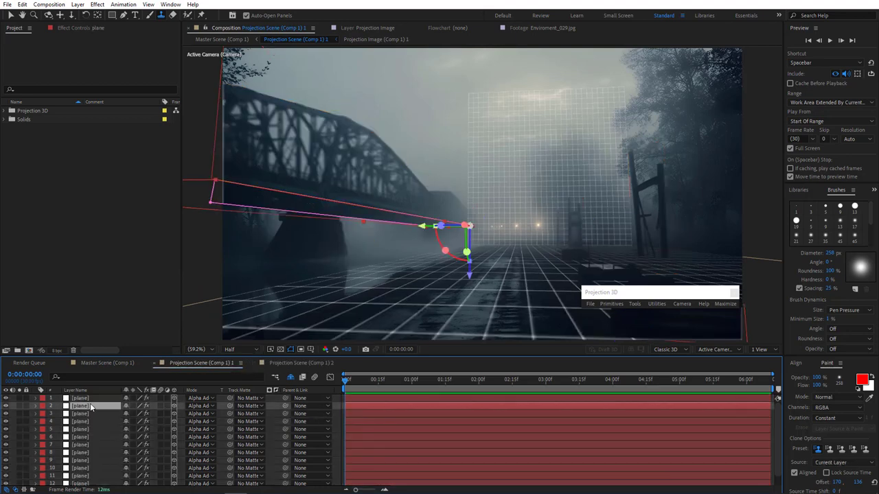
pyautogui.click(88, 415)
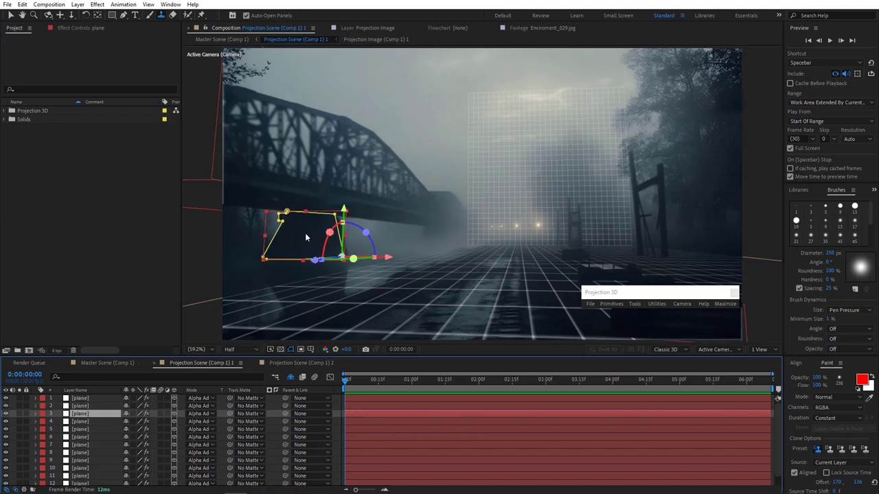
pyautogui.press('.')
pyautogui.moveTo(262, 239); pyautogui.dragTo(419, 230)
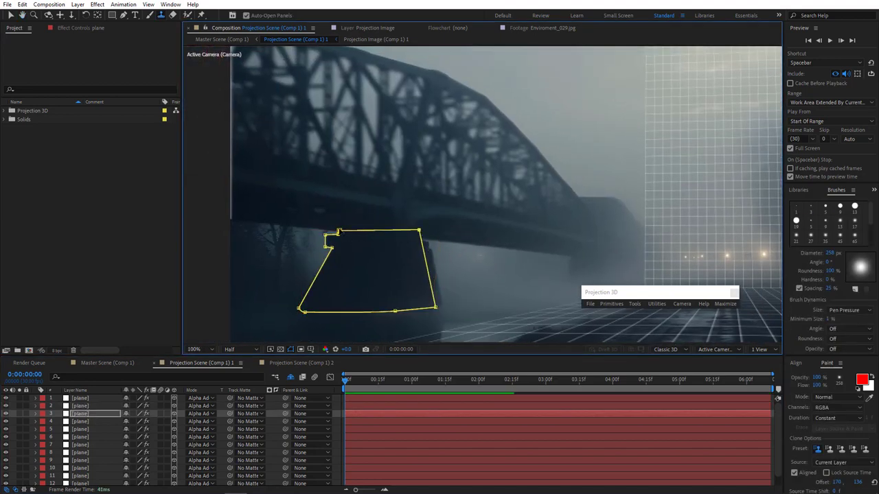
pyautogui.moveTo(338, 232); pyautogui.dragTo(340, 225)
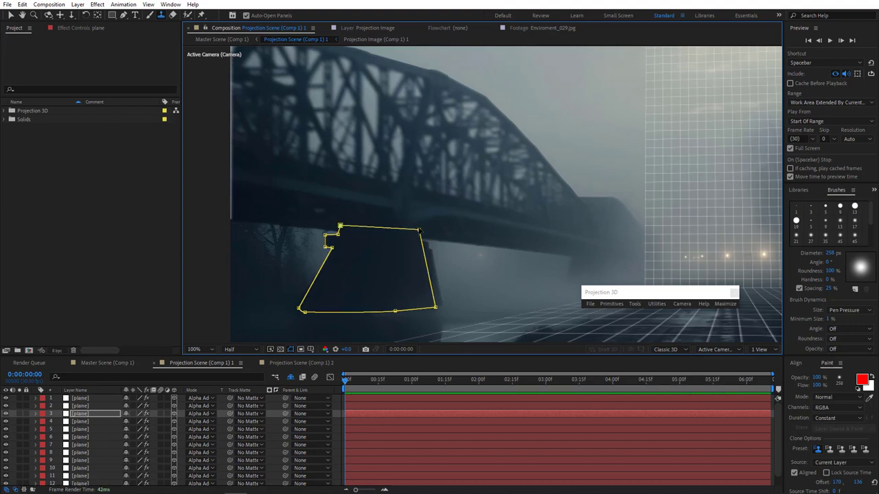
# Step: Return to Master Scene (Comp 1) and move the camera again to check the bridge pier's edge and the parallax
pyautogui.click(104, 364)
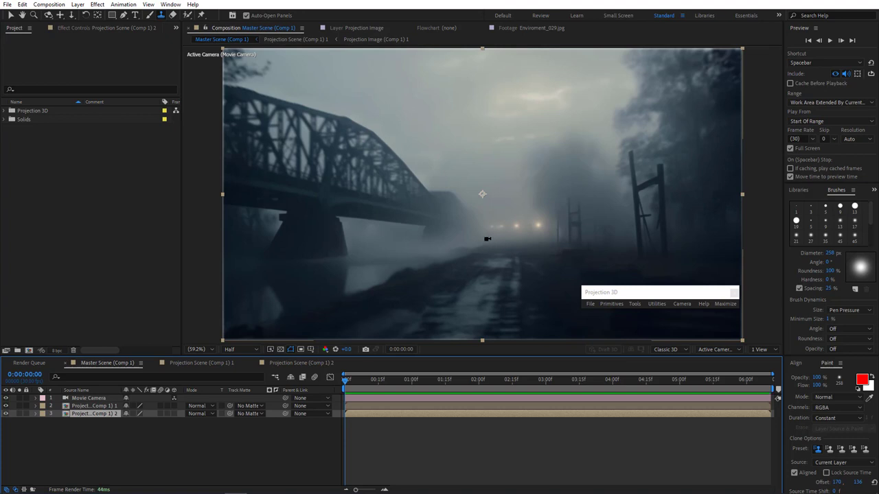
pyautogui.moveTo(487, 238); pyautogui.dragTo(508, 210)
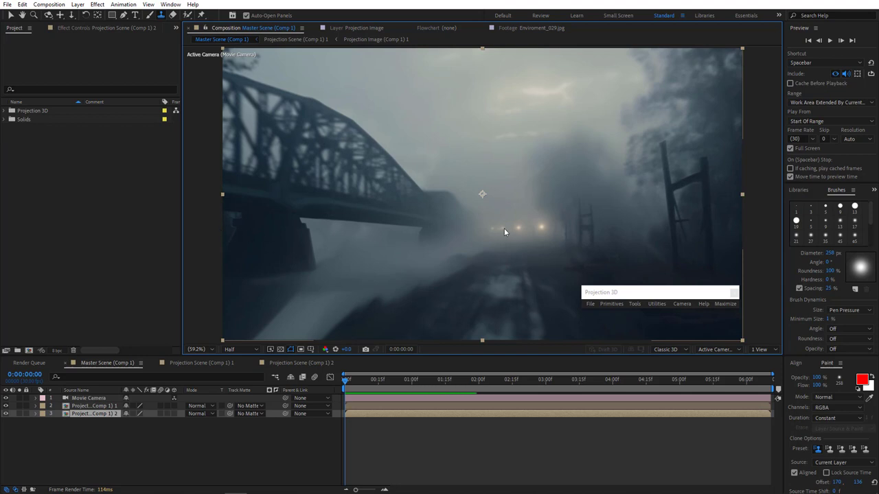
# Step: Try orbiting the Movie Camera around the projected bridge scene to inspect its geometry from several extreme angles
pyautogui.moveTo(503, 231); pyautogui.dragTo(398, 361)
pyautogui.scroll(-1, 560, 227)
pyautogui.rightClick(576, 230)
pyautogui.click(518, 264)
pyautogui.moveTo(565, 236); pyautogui.dragTo(492, 228)
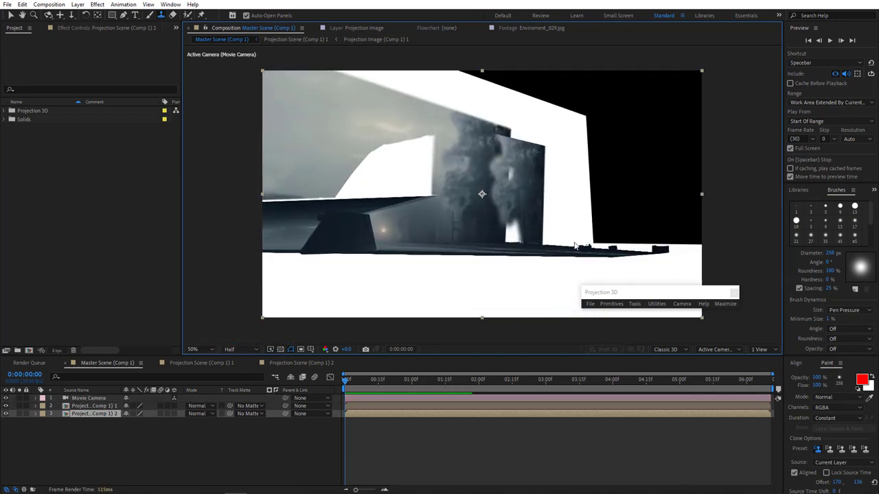
pyautogui.moveTo(535, 253)
pyautogui.mouseDown()
pyautogui.moveTo(526, 256)
pyautogui.moveTo(531, 242)
pyautogui.mouseUp()
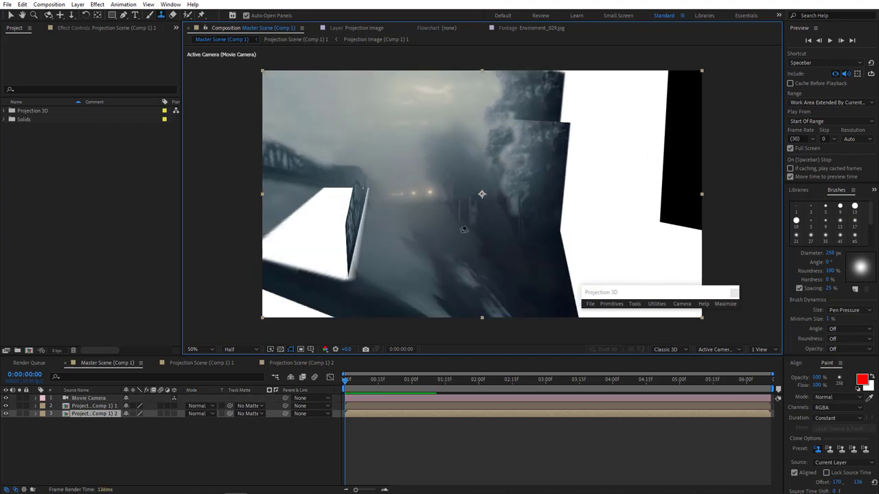
pyautogui.moveTo(461, 229); pyautogui.dragTo(665, 147)
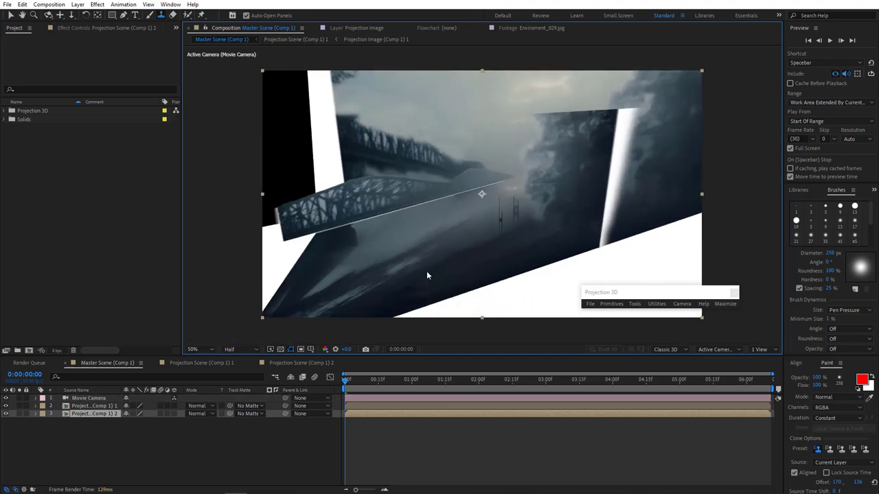
# Step: Undo all of the camera orbits to return to the original front view of the bridge scene
pyautogui.hotkey('ctrl', 'z')
pyautogui.hotkey('ctrl', 'z')
pyautogui.hotkey('ctrl', 'z')
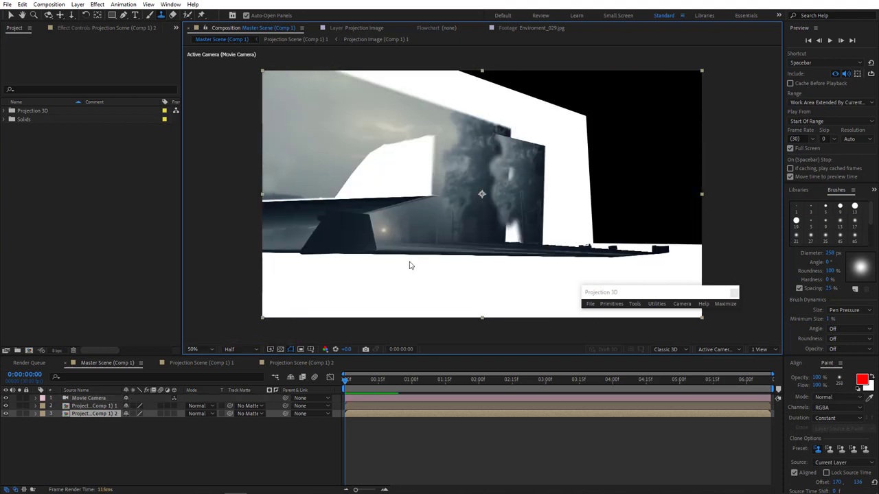
pyautogui.hotkey('ctrl', 'z')
pyautogui.hotkey('ctrl', 'z')
pyautogui.hotkey('ctrl', 'z')
pyautogui.hotkey('ctrl', 'z')
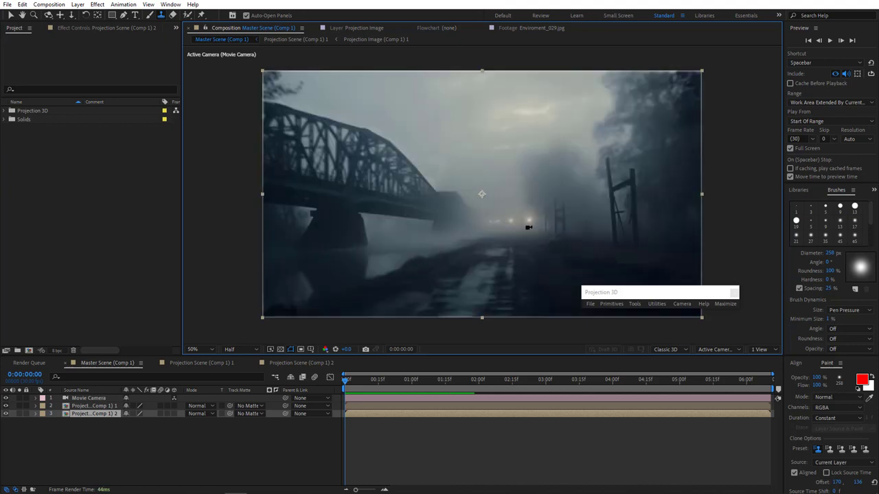
# Step: Try a slight camera move in the Master Scene, undo it, and deselect the layers
pyautogui.moveTo(528, 228); pyautogui.dragTo(562, 207)
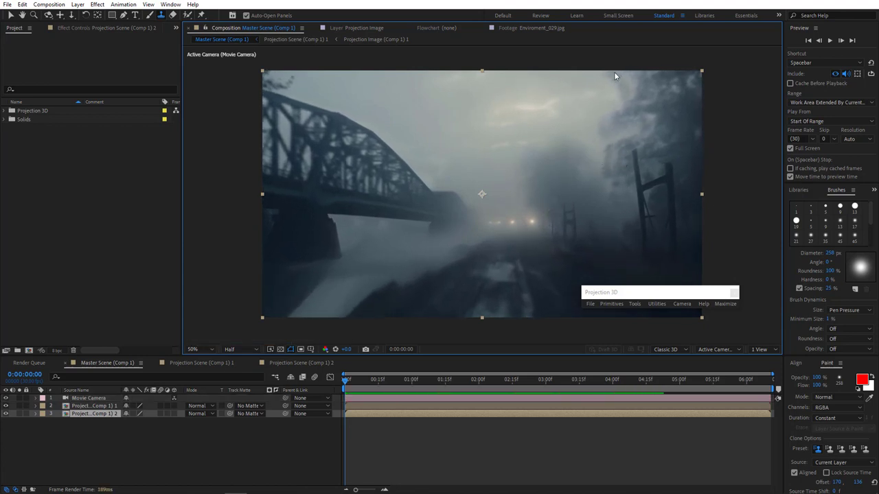
pyautogui.hotkey('ctrl', 'z')
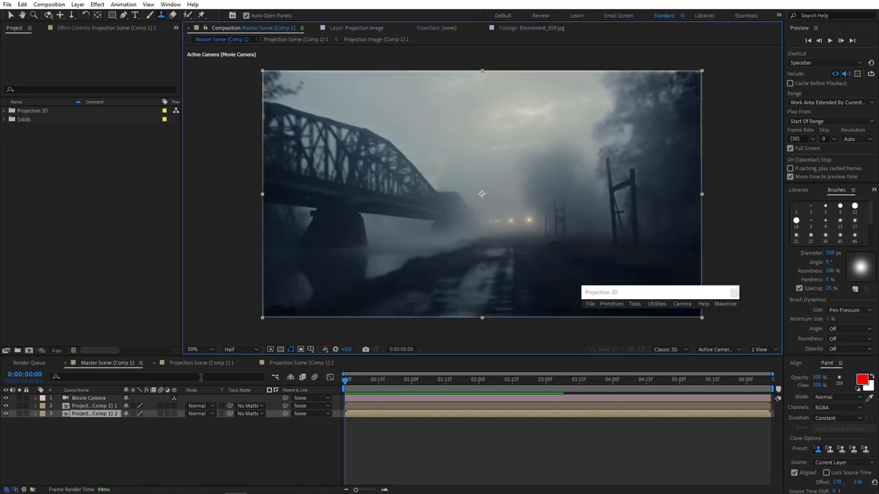
pyautogui.click(152, 429)
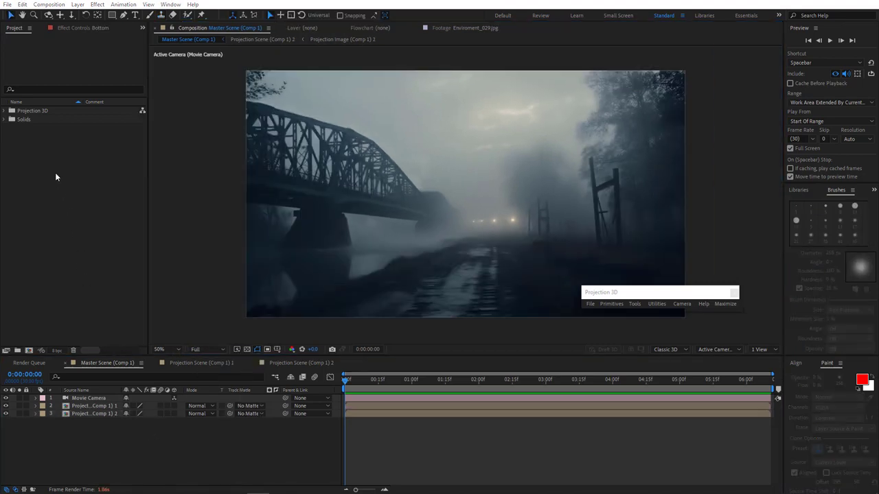
pyautogui.doubleClick(55, 177)
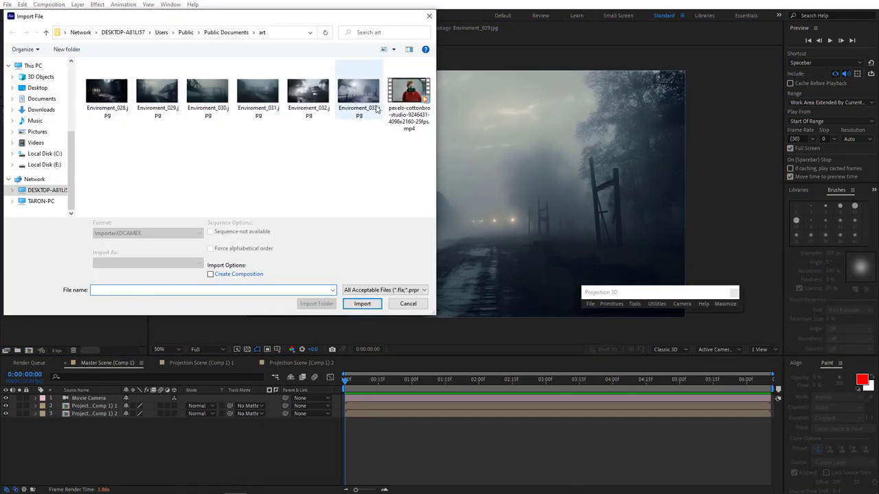
pyautogui.click(407, 97)
pyautogui.doubleClick(408, 97)
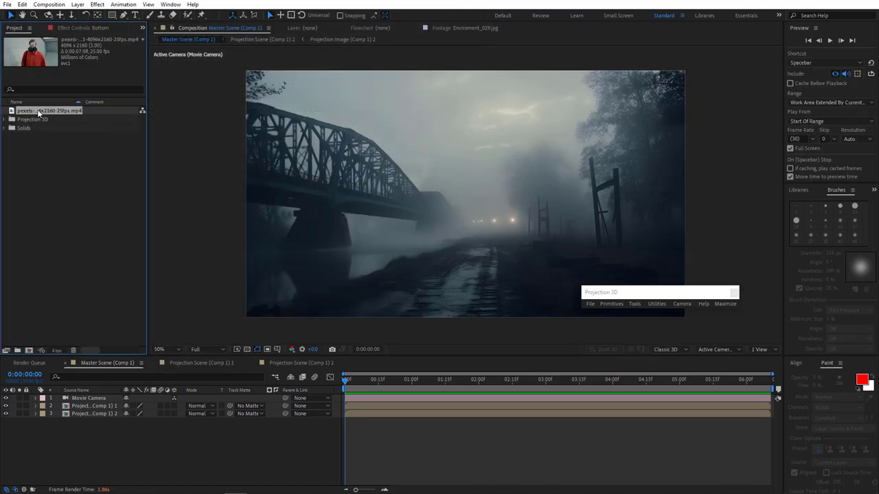
pyautogui.moveTo(32, 331); pyautogui.dragTo(29, 349)
pyautogui.press(',')
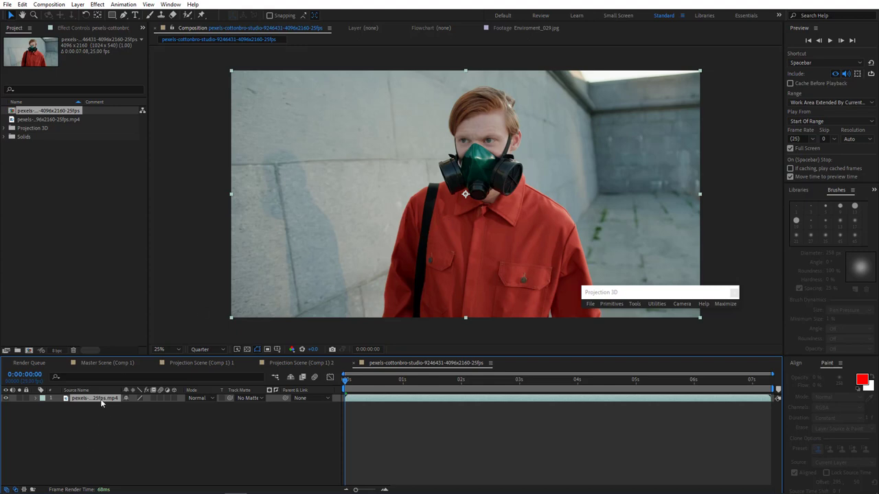
# Step: Duplicate the video layer, naming the lower copy Body and the upper copy Head
pyautogui.hotkey('ctrl', 'd')
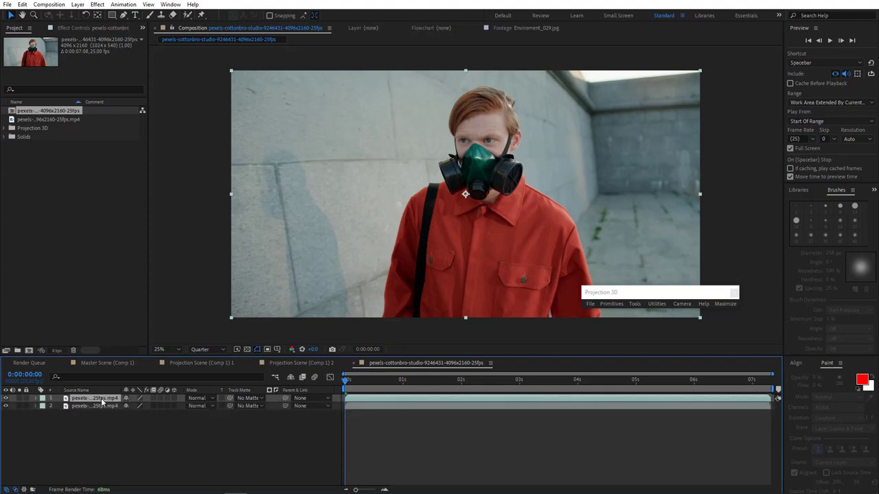
pyautogui.click(105, 405)
pyautogui.press('Return')
pyautogui.write('Body')
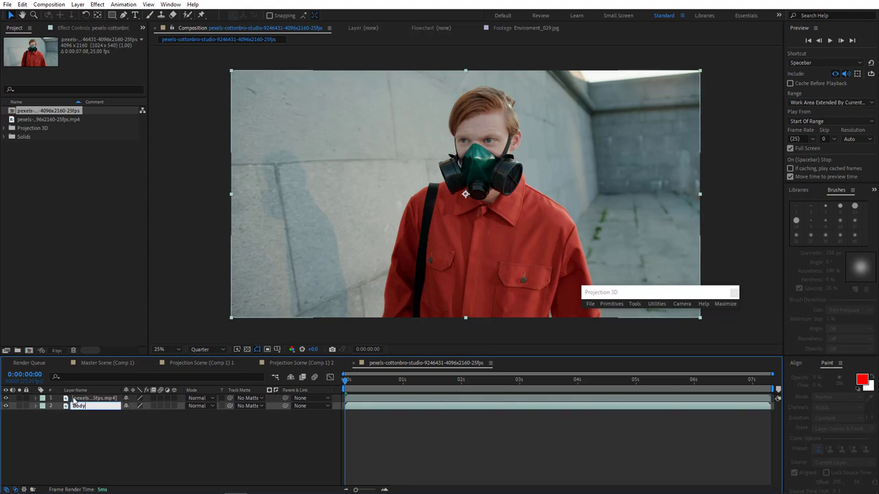
pyautogui.click(76, 399)
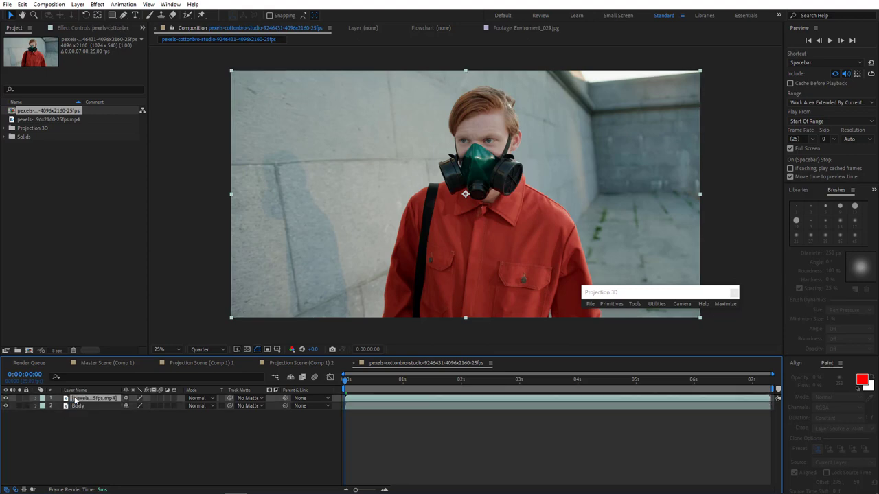
pyautogui.press('Return')
pyautogui.write('Head')
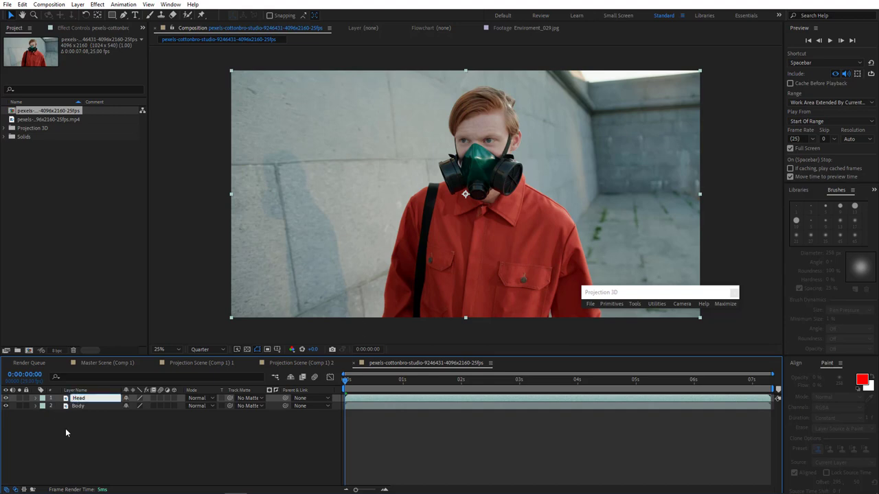
pyautogui.click(83, 434)
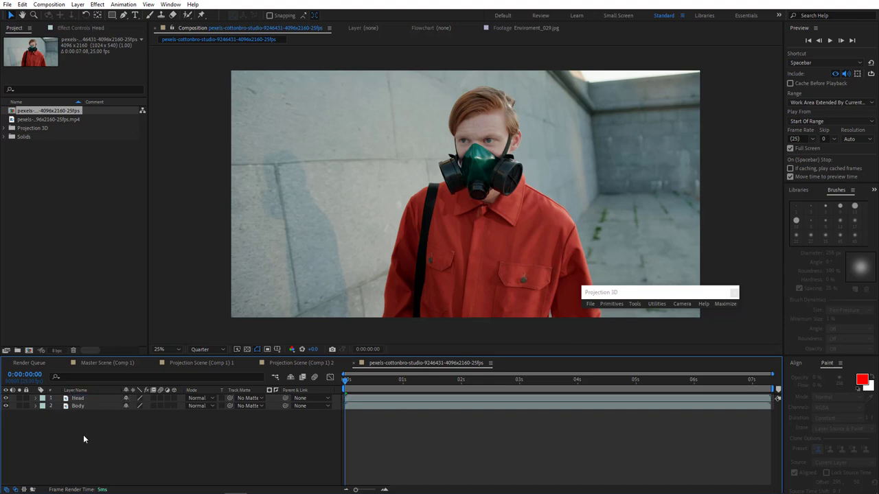
# Step: Hide the Head layer and draw a loose closed Pen mask around the man's torso on the Body layer, from the gas mask filters to below the frame
pyautogui.click(5, 406)
pyautogui.click(5, 400)
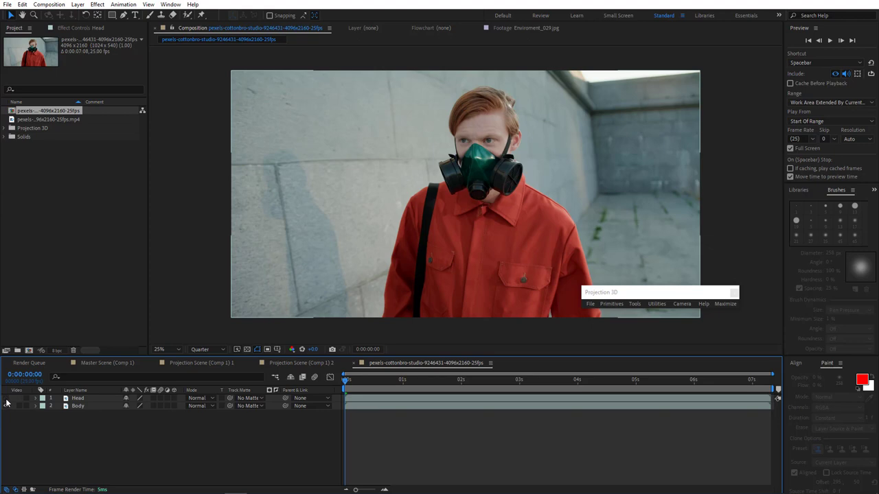
pyautogui.click(80, 407)
pyautogui.moveTo(412, 314); pyautogui.dragTo(370, 319)
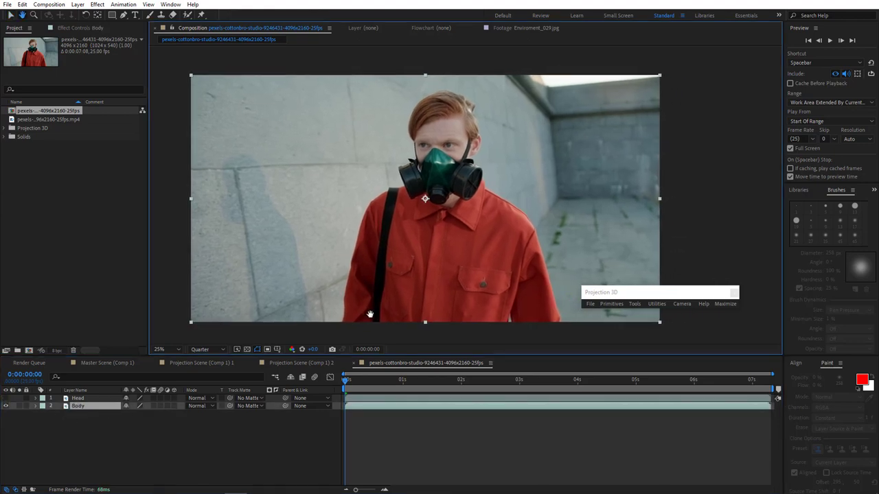
pyautogui.click(123, 15)
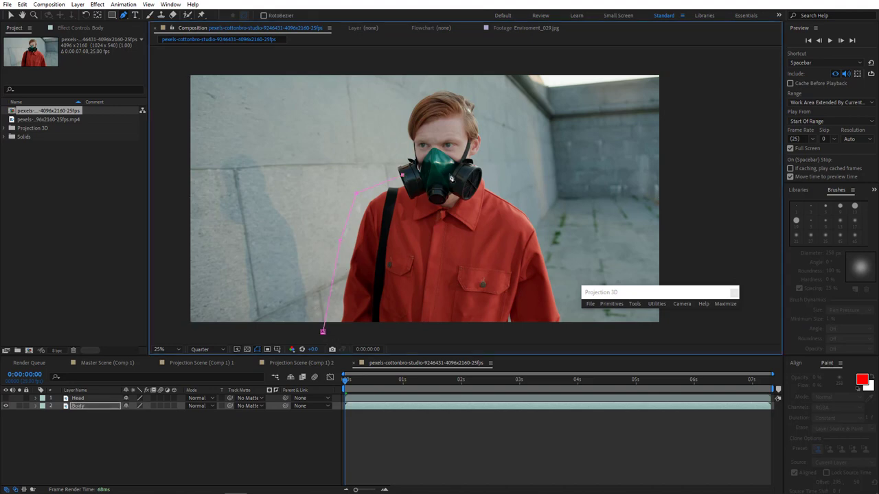
pyautogui.click(459, 170)
pyautogui.click(564, 297)
pyautogui.click(571, 338)
pyautogui.click(323, 332)
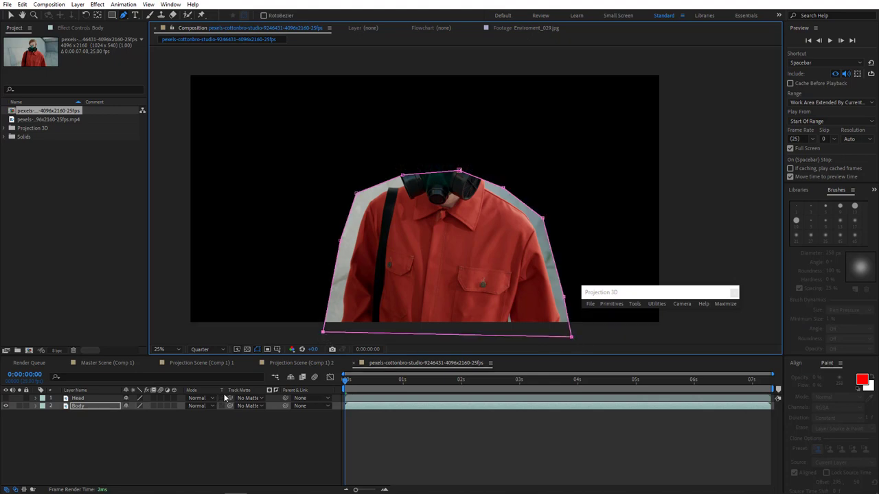
# Step: Reveal the Body layer's mask path and set the mode of Mask 1 to None
pyautogui.press('m')
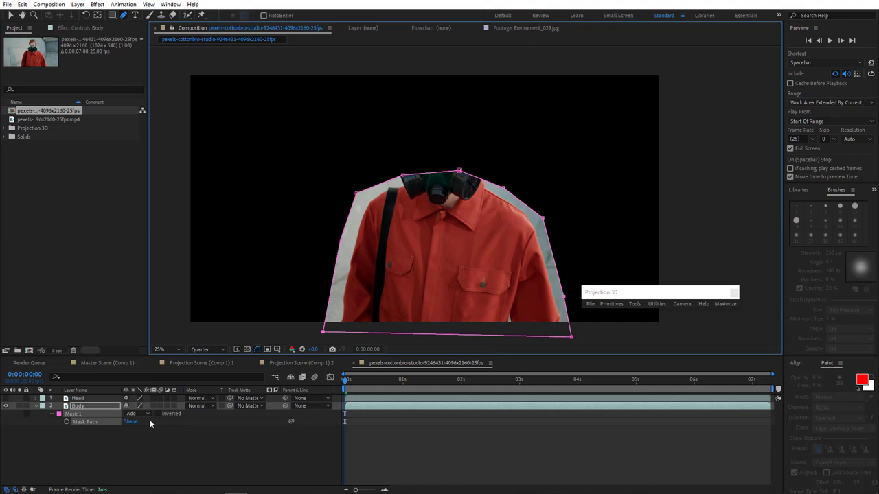
pyautogui.click(133, 415)
pyautogui.click(142, 423)
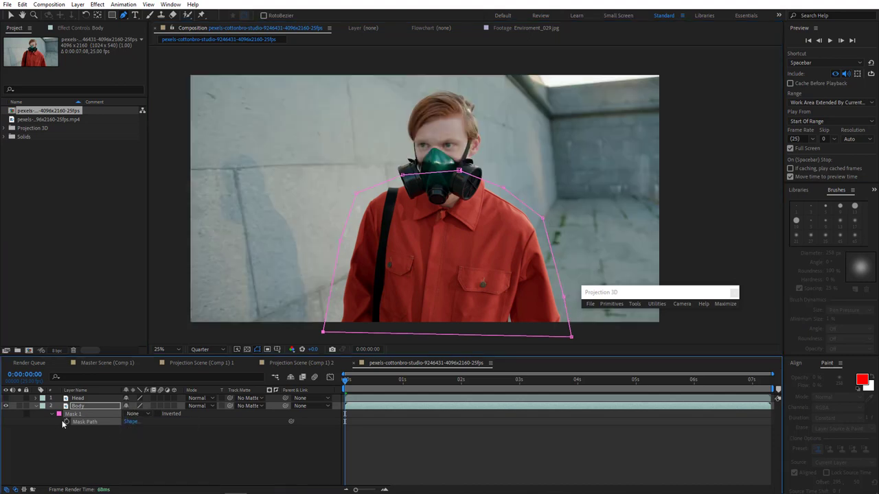
# Step: Animate the Body layer's Mask Path from the first frame, shifting the mask to follow the torso at 0:00:01:00 and 0:00:02:00
pyautogui.click(403, 382)
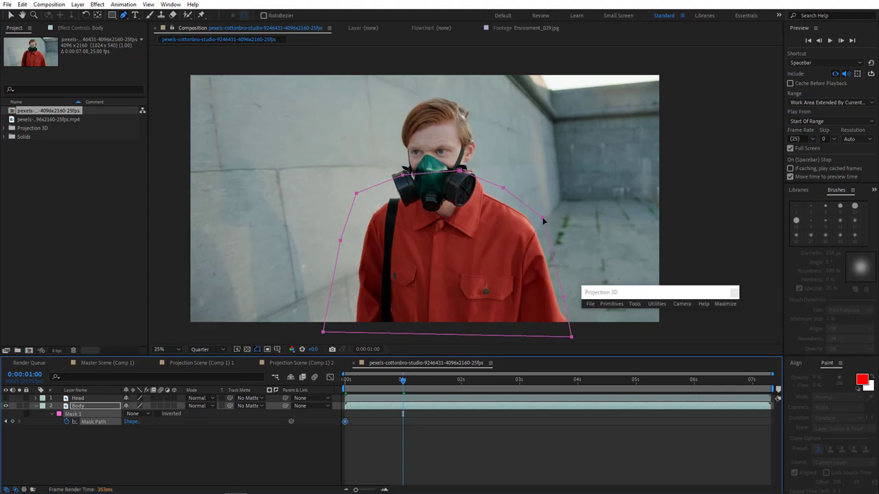
pyautogui.moveTo(542, 221); pyautogui.dragTo(550, 224)
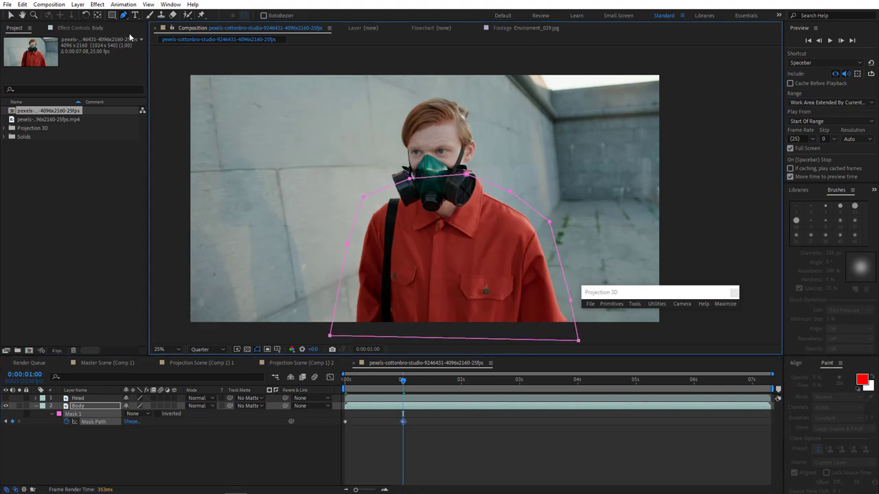
pyautogui.click(10, 16)
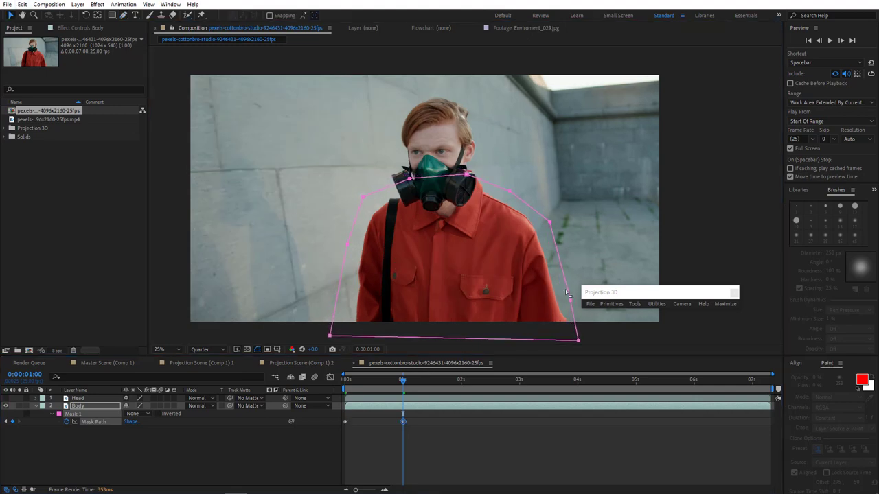
pyautogui.click(463, 383)
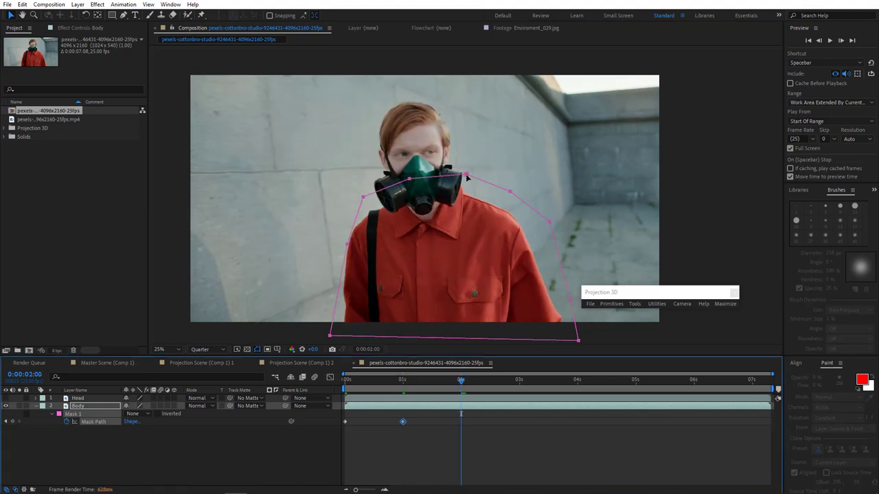
pyautogui.moveTo(467, 175); pyautogui.dragTo(459, 178)
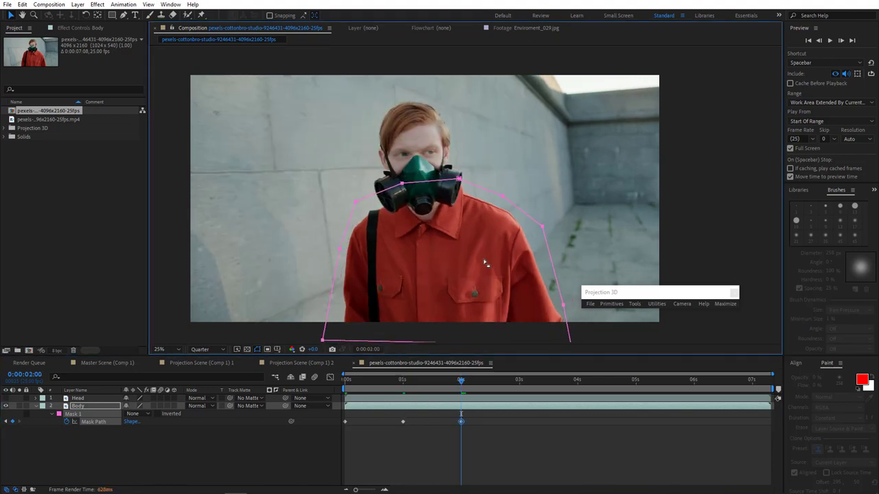
# Step: Shift the Body mask onto the torso at 0:00:03:00 and correct its position at 0:00:02:13
pyautogui.click(519, 381)
pyautogui.moveTo(496, 198); pyautogui.dragTo(512, 201)
pyautogui.click(492, 381)
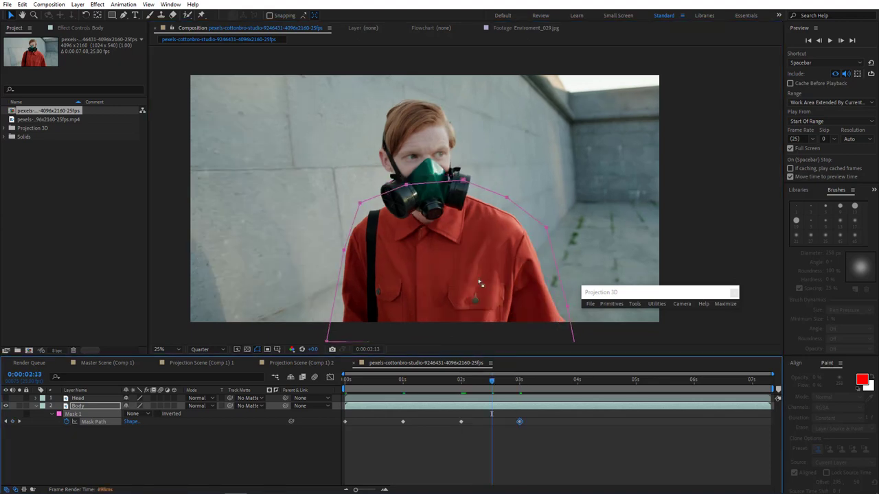
pyautogui.moveTo(358, 204); pyautogui.dragTo(358, 206)
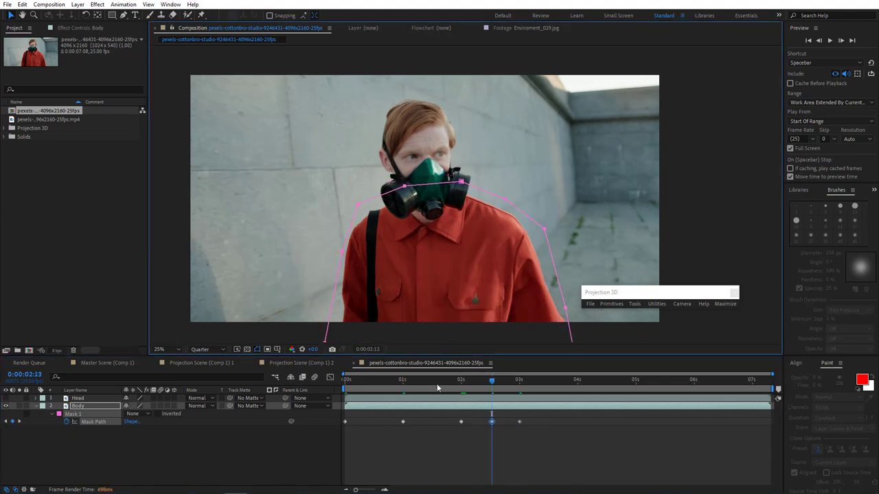
# Step: Move and slightly widen the Body mask to fit the torso at 0:00:04:00, and correct its position at 0:00:03:13
pyautogui.moveTo(436, 388); pyautogui.dragTo(578, 393)
pyautogui.moveTo(551, 230); pyautogui.dragTo(574, 227)
pyautogui.doubleClick(574, 227)
pyautogui.moveTo(600, 261); pyautogui.dragTo(613, 261)
pyautogui.moveTo(351, 261); pyautogui.dragTo(348, 263)
pyautogui.press('Return')
pyautogui.click(551, 382)
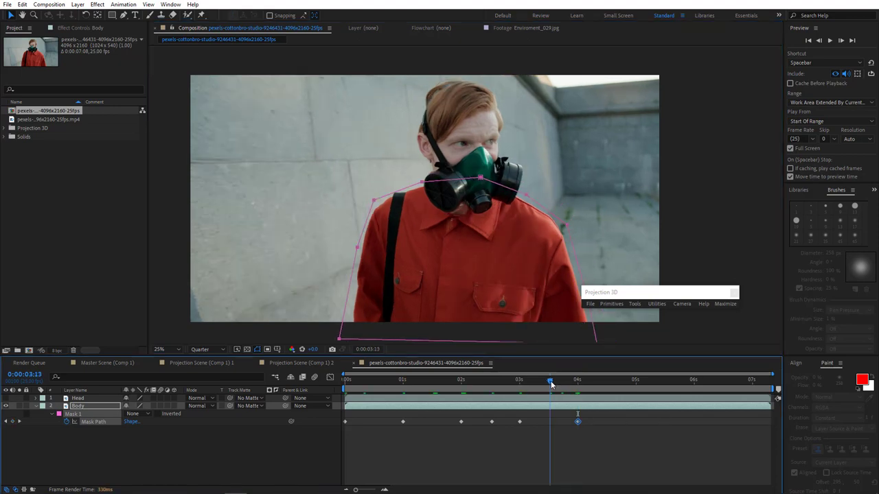
pyautogui.moveTo(567, 225); pyautogui.dragTo(574, 242)
# Step: Keyframe the Body mask to keep enclosing the torso at 0:00:05:00, 0:00:06:00 and 0:00:07:00
pyautogui.click(636, 383)
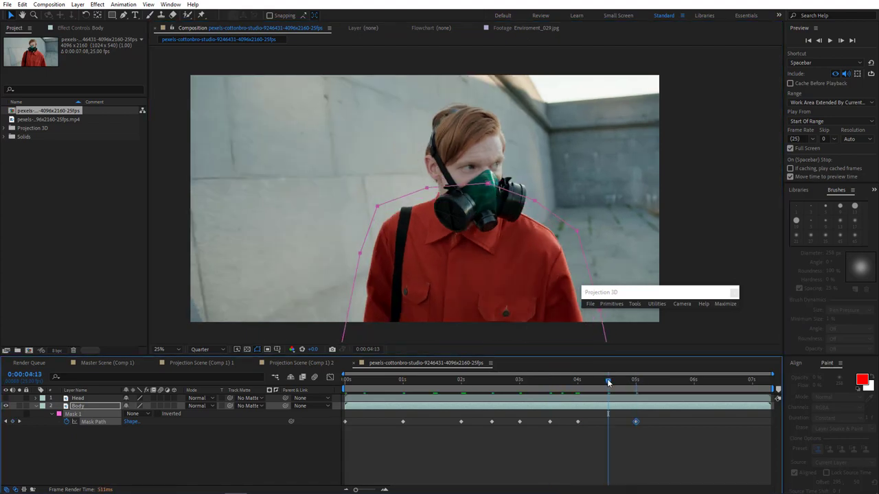
pyautogui.click(692, 379)
pyautogui.moveTo(574, 245); pyautogui.dragTo(571, 250)
pyautogui.click(752, 381)
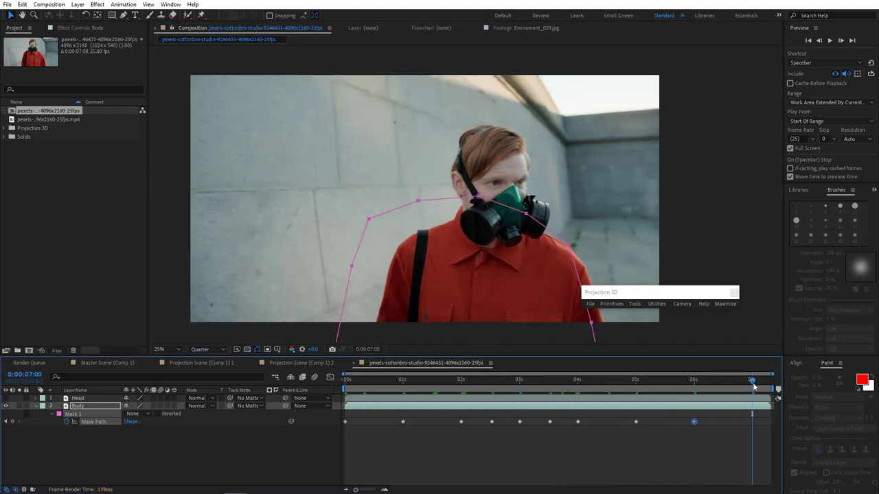
pyautogui.moveTo(569, 244); pyautogui.dragTo(594, 248)
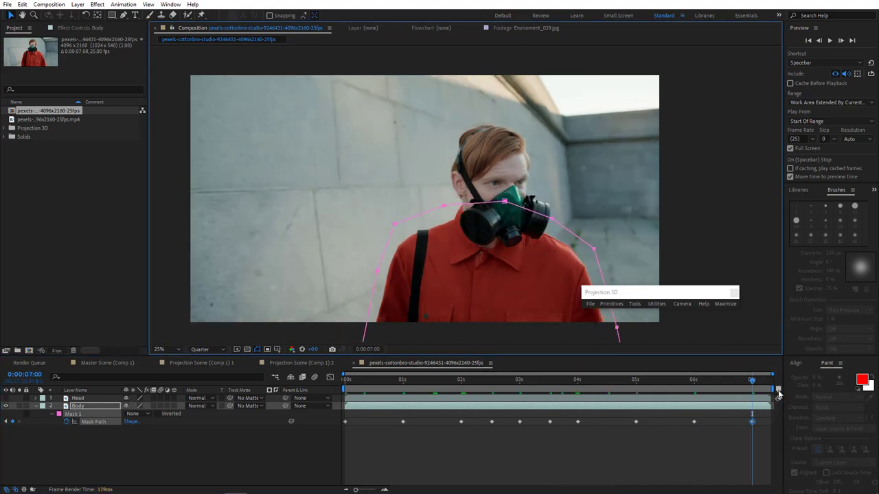
# Step: End the work area just after the last mask keyframe at 0:00:07:00 and trim the composition to the work area
pyautogui.moveTo(775, 391); pyautogui.dragTo(760, 391)
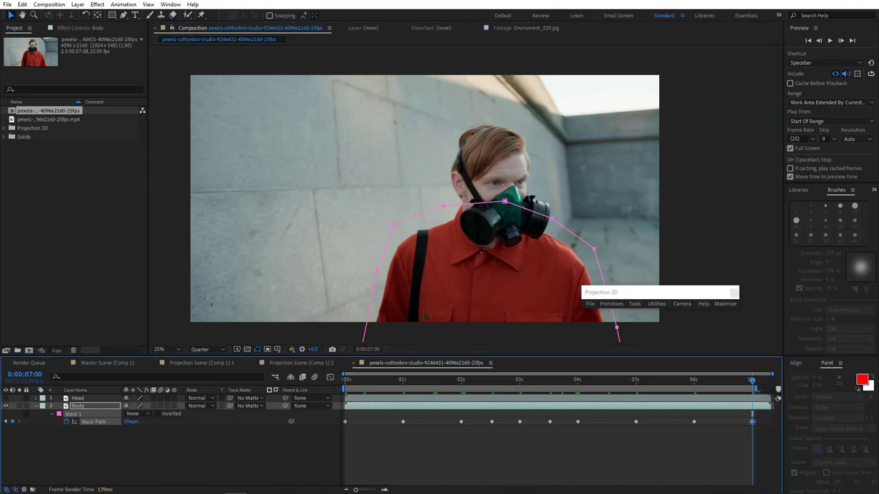
pyautogui.rightClick(776, 397)
pyautogui.click(758, 417)
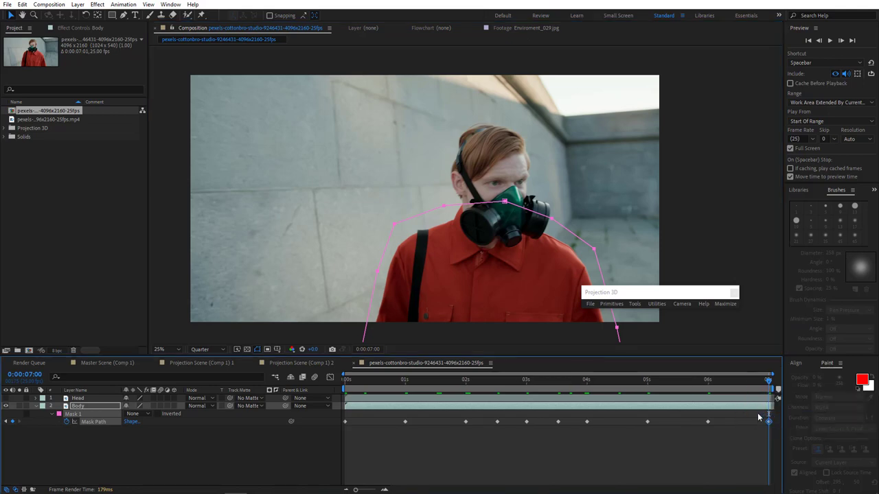
# Step: Check how the Body mask follows the torso from 0:00:06:13 back to the first frame
pyautogui.click(741, 382)
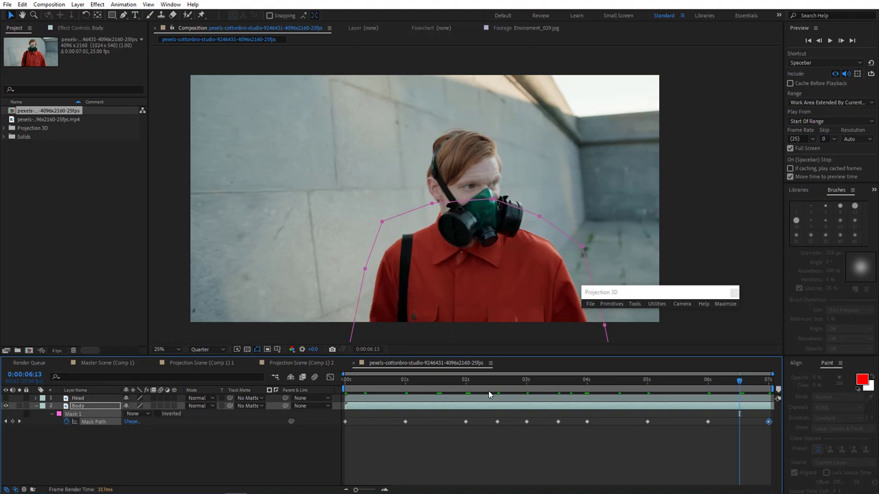
pyautogui.click(678, 383)
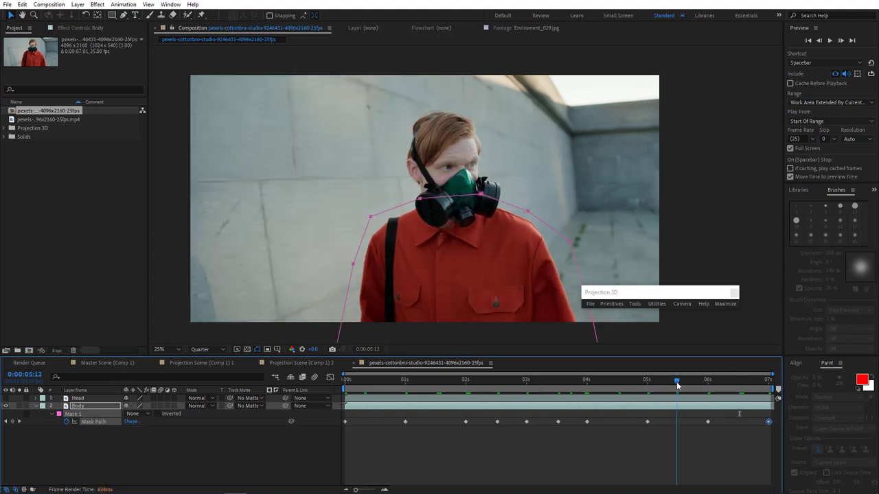
pyautogui.moveTo(678, 386); pyautogui.dragTo(348, 381)
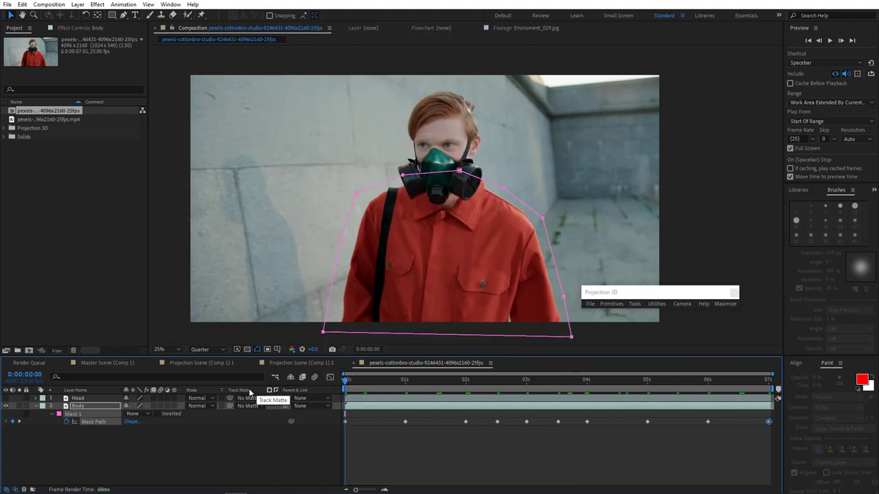
# Step: Apply the Color Range keying effect to the Body layer, leaving its mask mode at None
pyautogui.click(87, 413)
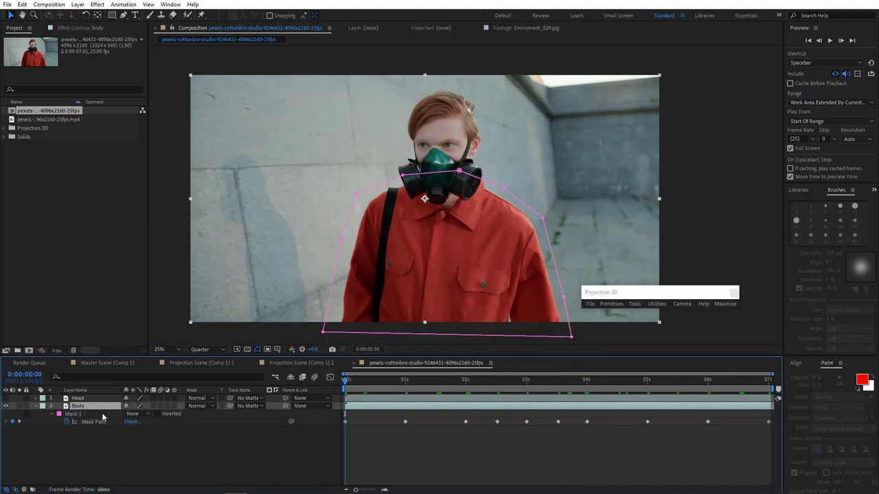
pyautogui.click(78, 28)
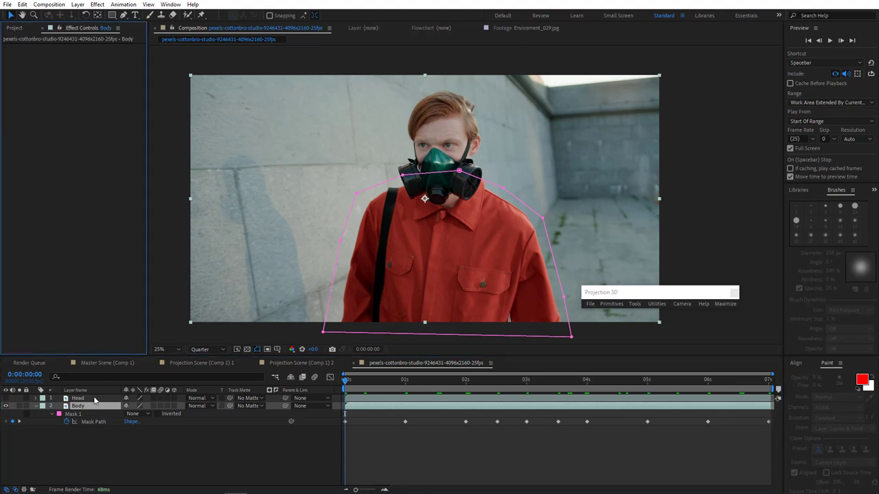
pyautogui.click(135, 413)
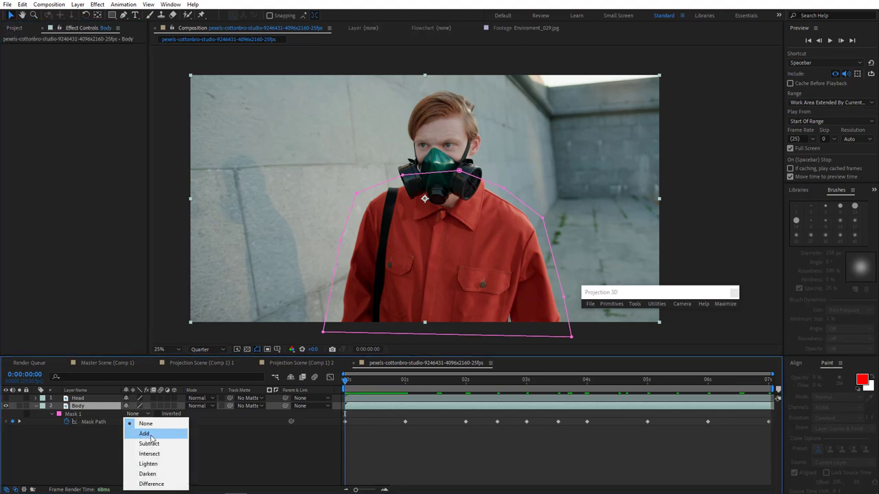
pyautogui.click(88, 408)
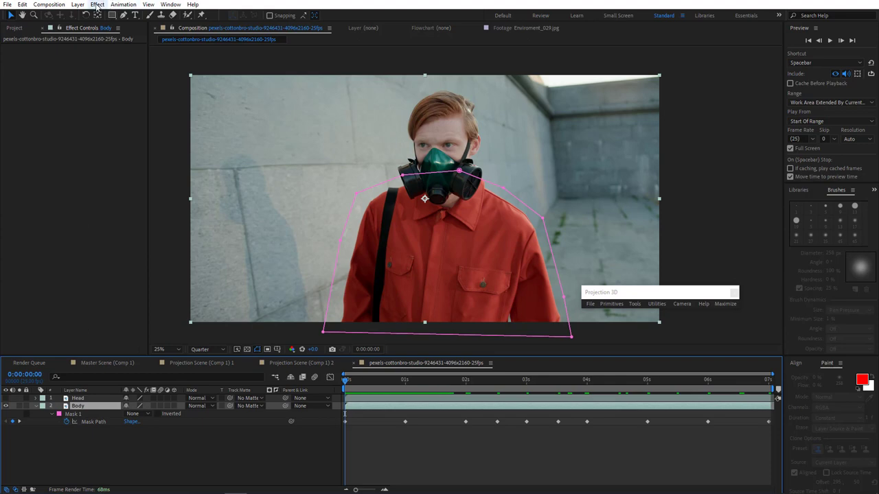
pyautogui.click(97, 4)
pyautogui.moveTo(127, 162)
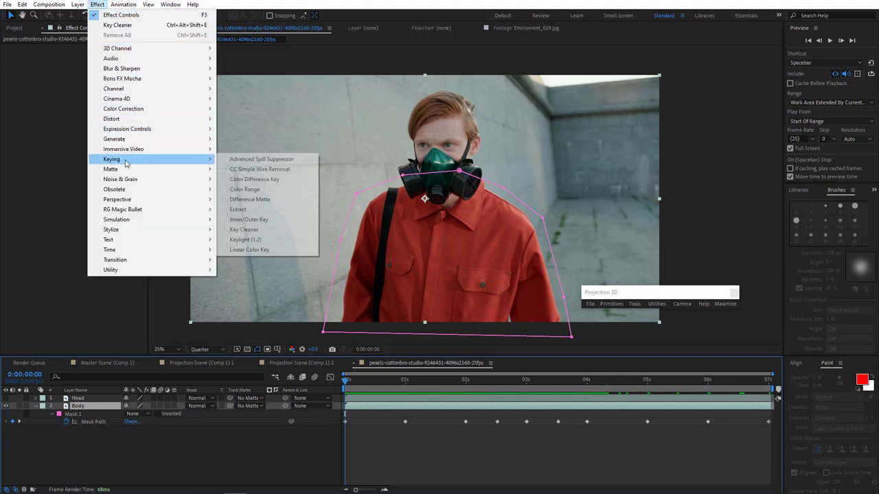
pyautogui.click(245, 190)
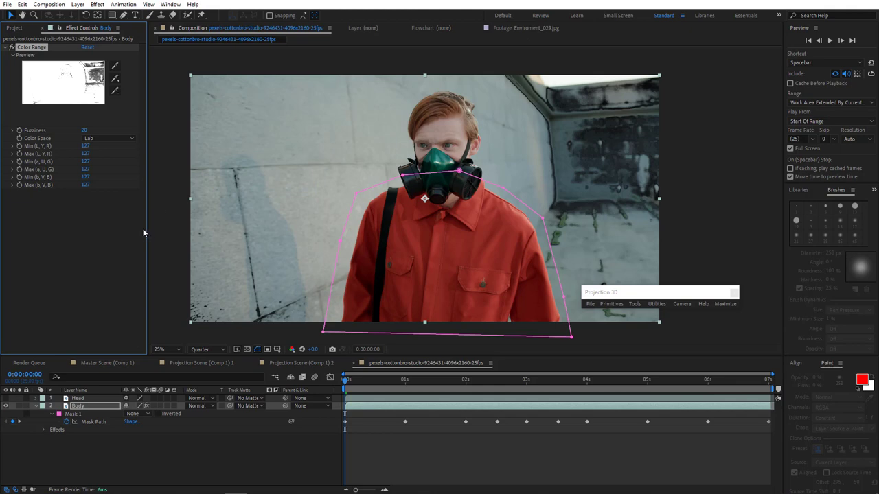
# Step: Key out the concrete background with Color Range by sampling its grey beside the sleeve, then adding the wall shades near the shoulder and lower wall
pyautogui.click(115, 66)
pyautogui.click(556, 286)
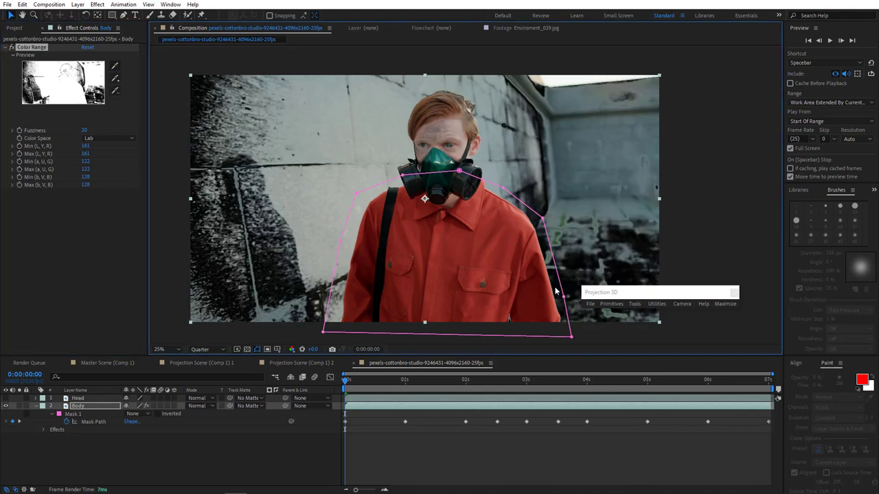
pyautogui.click(117, 77)
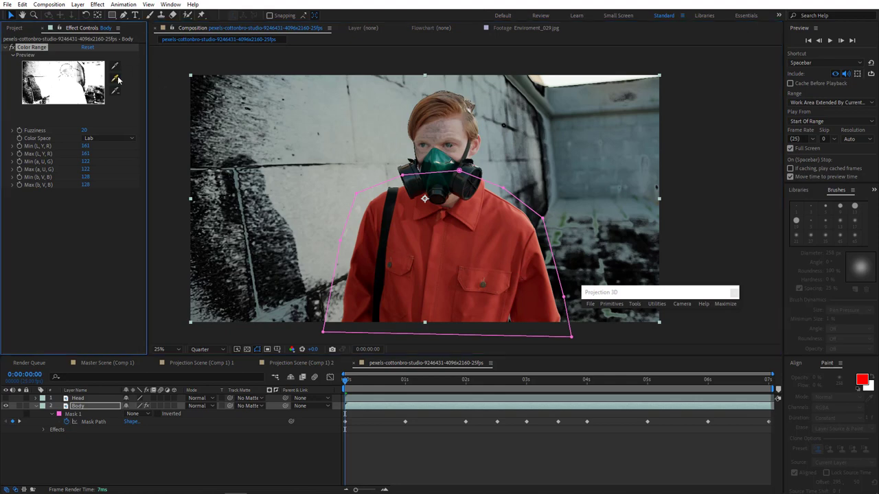
pyautogui.click(361, 204)
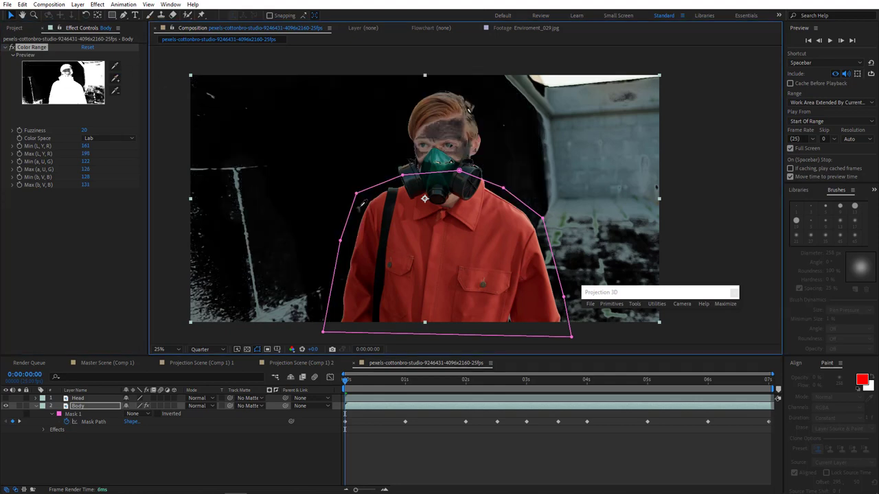
pyautogui.click(115, 79)
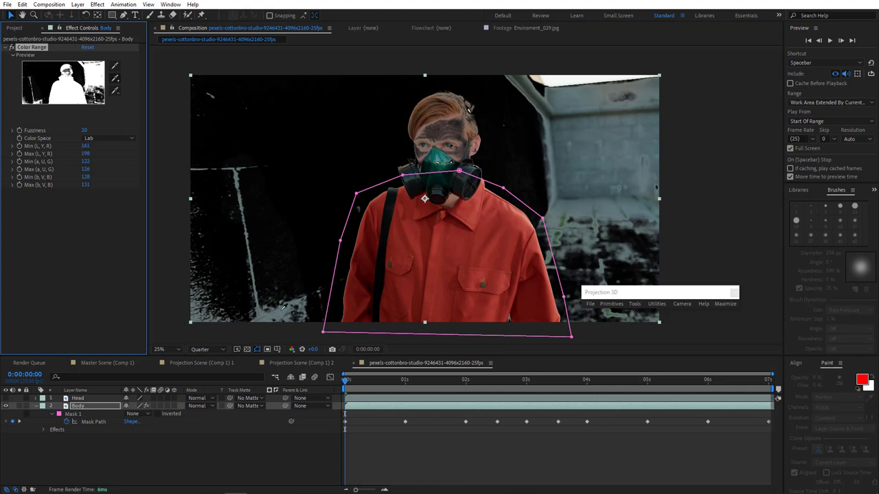
pyautogui.click(288, 316)
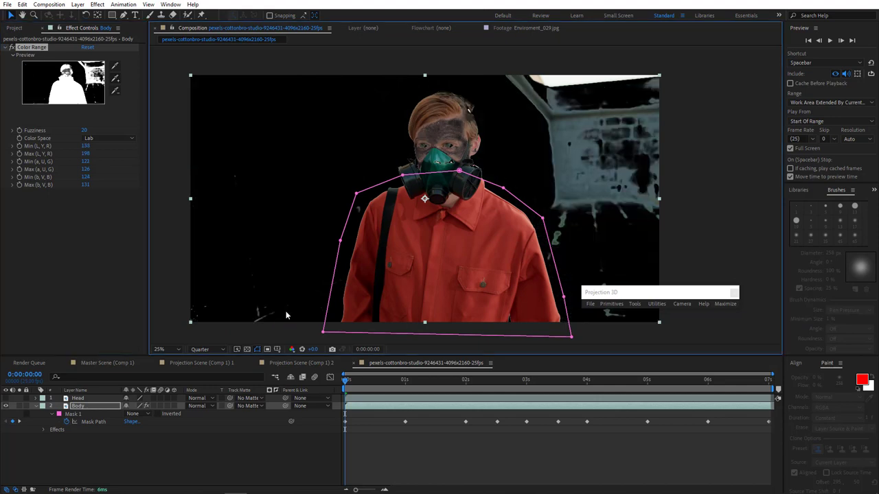
pyautogui.click(115, 80)
pyautogui.click(359, 206)
# Step: Add the remaining dark background shades along the right-hand sleeve to the Color Range key at 0:00:00:00
pyautogui.moveTo(455, 250); pyautogui.dragTo(418, 239)
pyautogui.scroll(2, 479, 240)
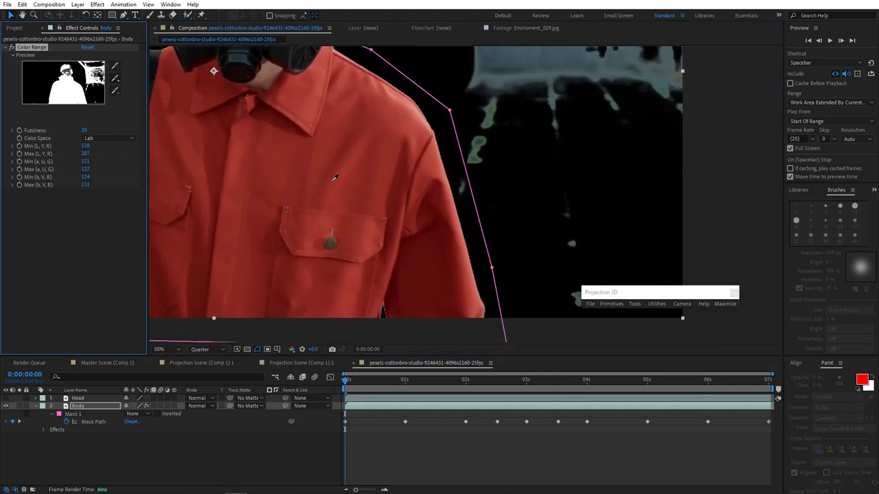
pyautogui.click(462, 186)
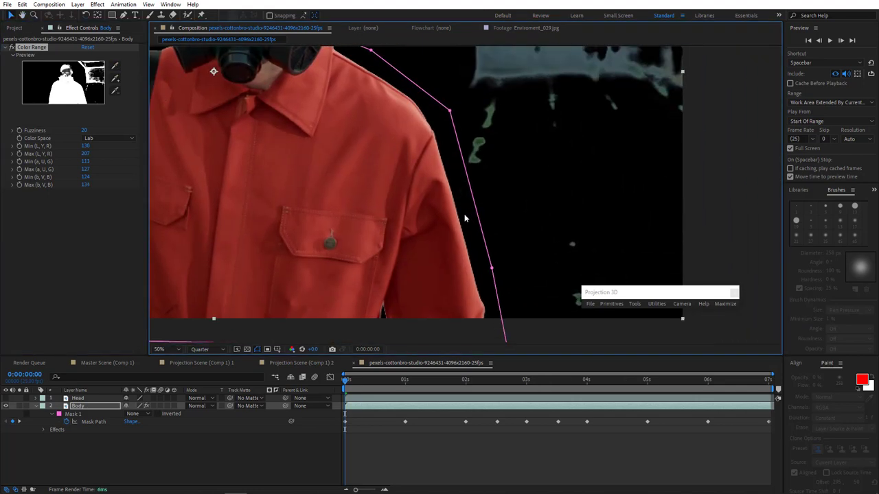
pyautogui.click(114, 78)
pyautogui.click(468, 184)
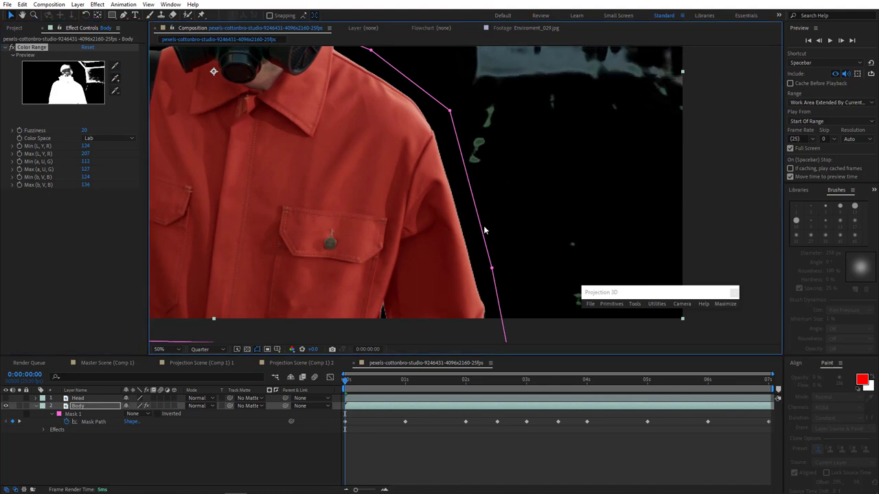
# Step: Extend the Color Range key with background shades beside the right-hand sleeve at 0:00:02:00 and at the shoulder at 0:00:03:13
pyautogui.scroll(-2, 484, 229)
pyautogui.moveTo(408, 380); pyautogui.dragTo(466, 388)
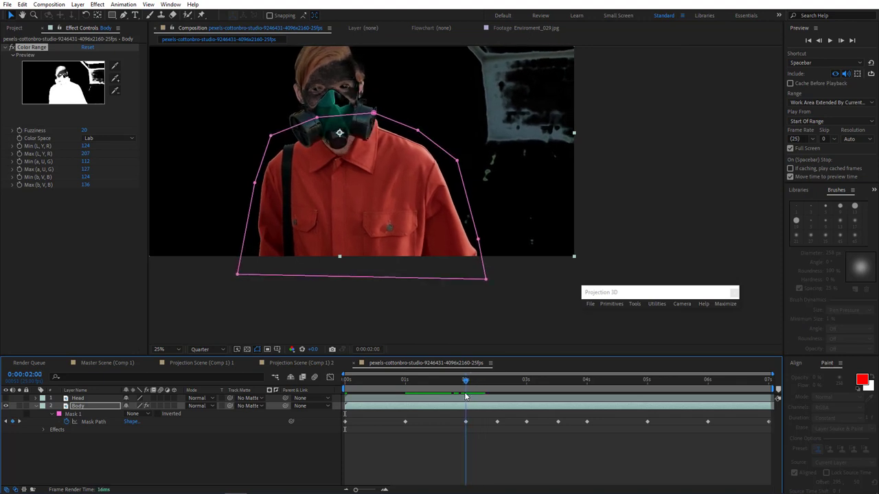
pyautogui.click(117, 79)
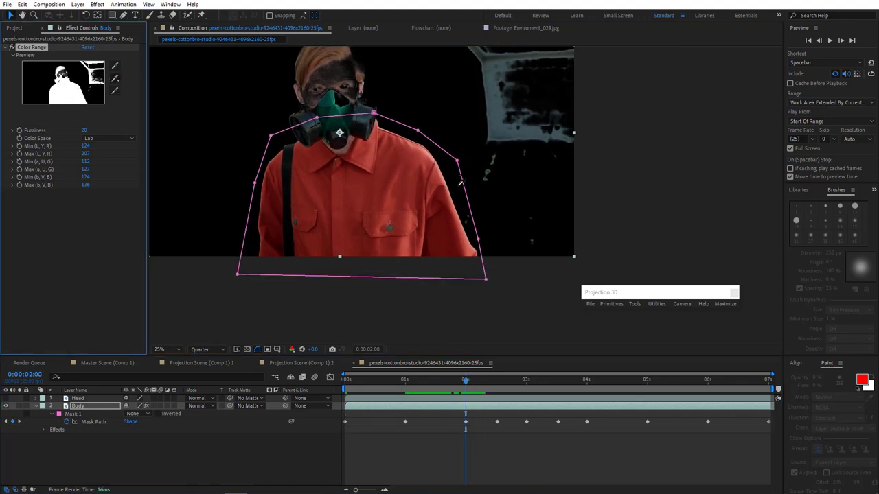
pyautogui.click(466, 221)
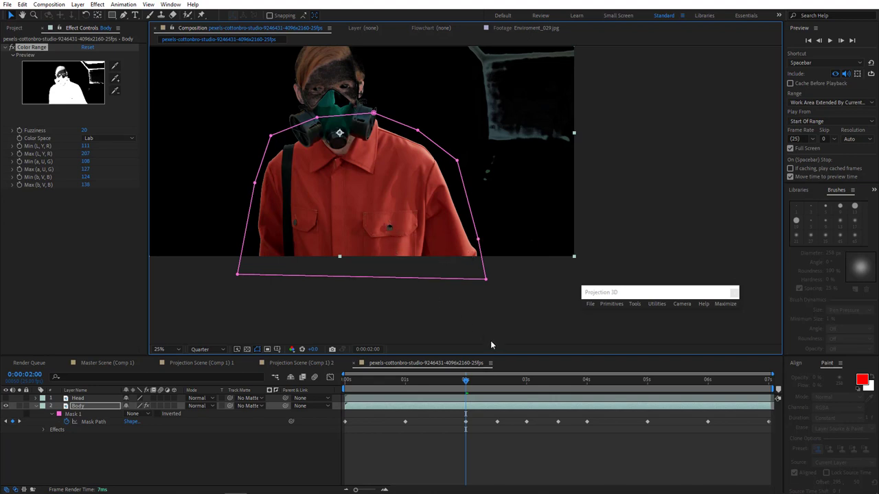
pyautogui.moveTo(479, 383); pyautogui.dragTo(558, 399)
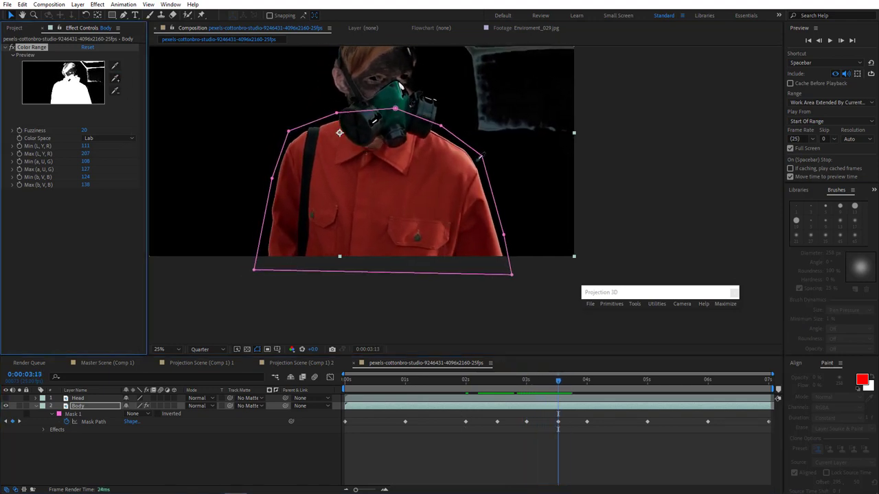
pyautogui.click(480, 159)
# Step: Review the keyed Body layer through the end of the clip and return to the first frame
pyautogui.moveTo(614, 396); pyautogui.dragTo(692, 402)
pyautogui.press('space')
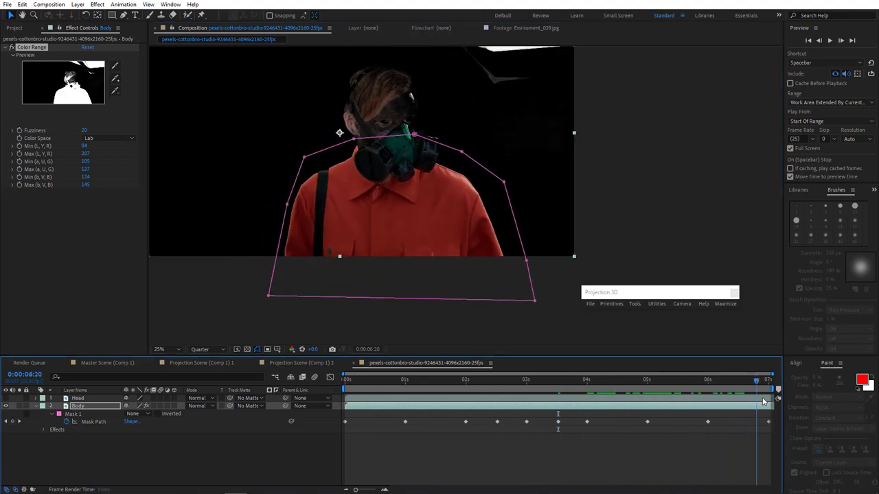
pyautogui.press('Home')
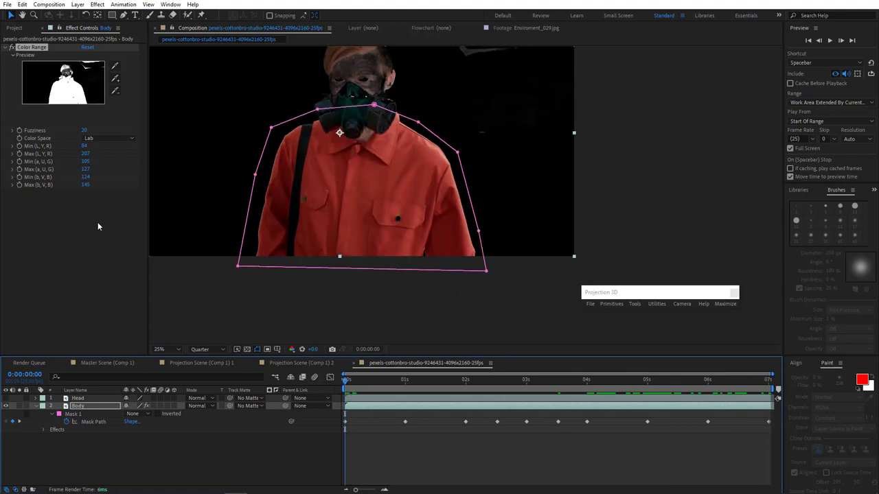
# Step: Draw a small rectangular mask around the right-hand pocket button on the Body layer and set its mode to None
pyautogui.click(113, 16)
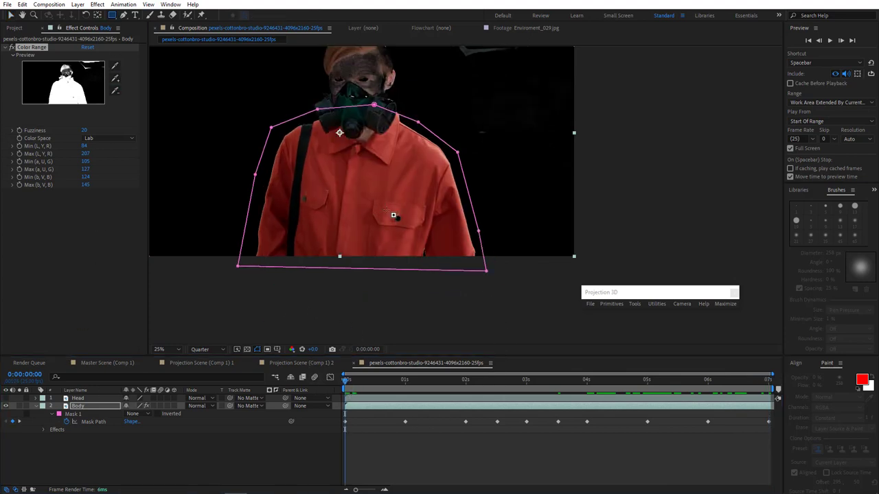
pyautogui.moveTo(385, 206); pyautogui.dragTo(414, 230)
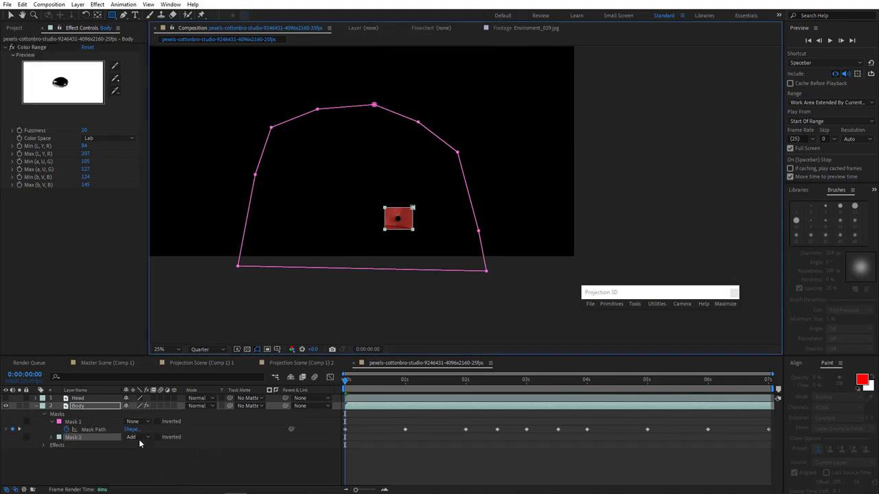
pyautogui.click(137, 438)
pyautogui.click(140, 365)
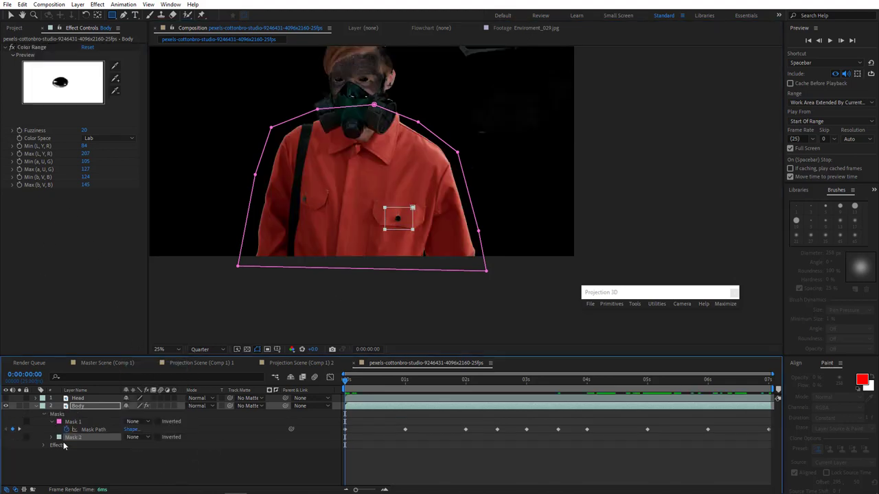
# Step: Reveal the Body layer's mask paths and start keyframing the pocket button's mask path at 0:00:00:00
pyautogui.press('u')
pyautogui.click(81, 406)
pyautogui.press('m')
pyautogui.click(67, 438)
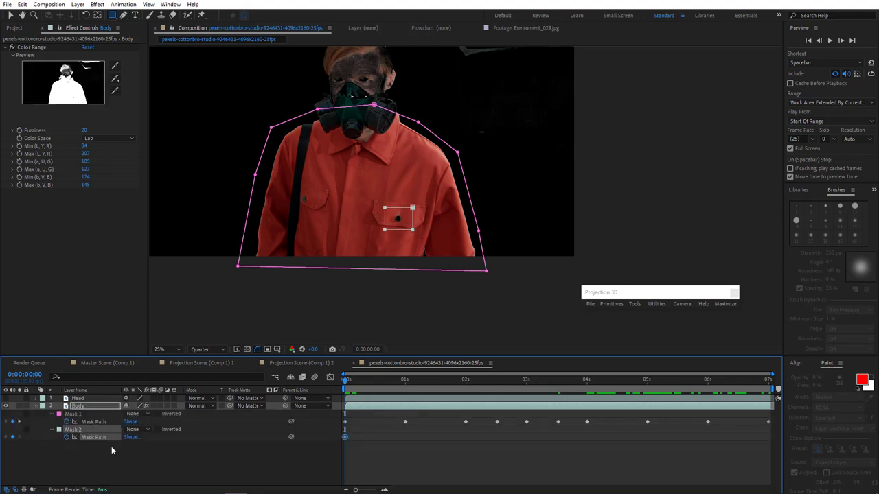
# Step: Keyframe the small mask to follow the pocket button at every full second from 0:00:01:00 to 0:00:07:00
pyautogui.click(11, 15)
pyautogui.click(405, 383)
pyautogui.moveTo(413, 231); pyautogui.dragTo(417, 248)
pyautogui.click(464, 379)
pyautogui.click(526, 380)
pyautogui.click(587, 381)
pyautogui.click(650, 389)
pyautogui.click(708, 382)
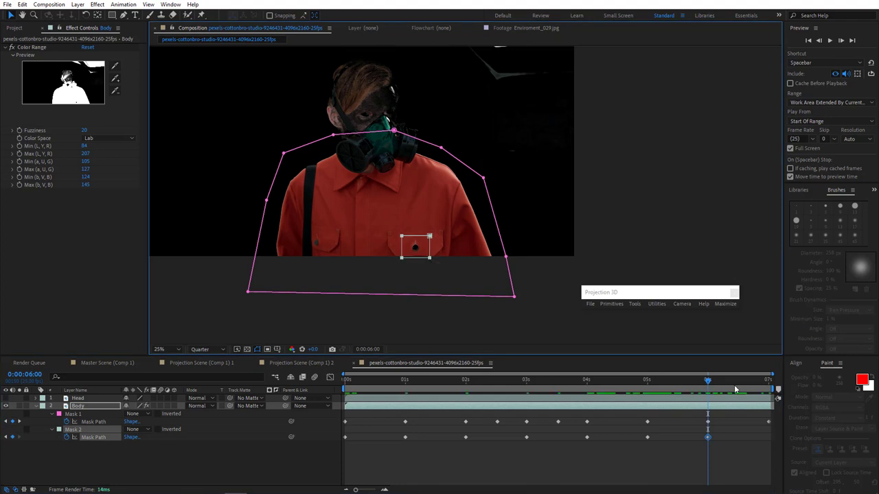
pyautogui.moveTo(747, 384); pyautogui.dragTo(804, 388)
pyautogui.moveTo(417, 248); pyautogui.dragTo(449, 263)
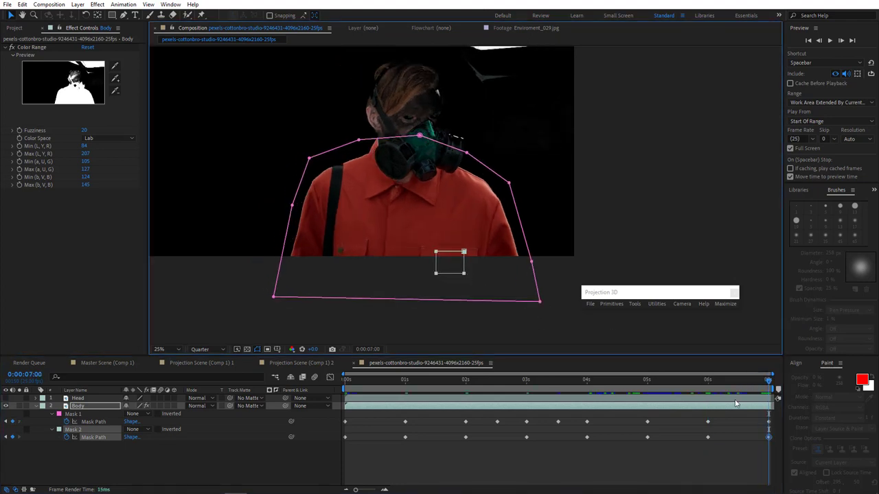
# Step: Correct the small mask's position over the pocket button at 0:00:04:12, 0:00:05:12 and 0:00:03:13
pyautogui.click(747, 383)
pyautogui.moveTo(747, 385); pyautogui.dragTo(615, 377)
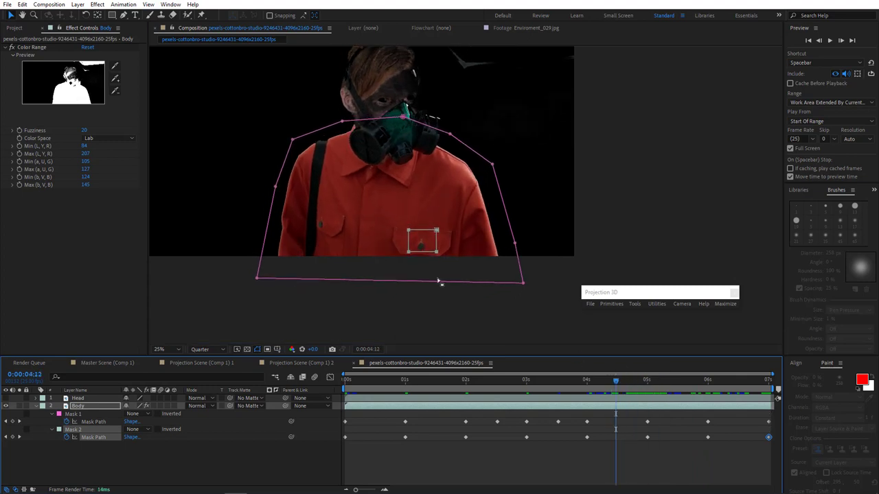
pyautogui.click(677, 380)
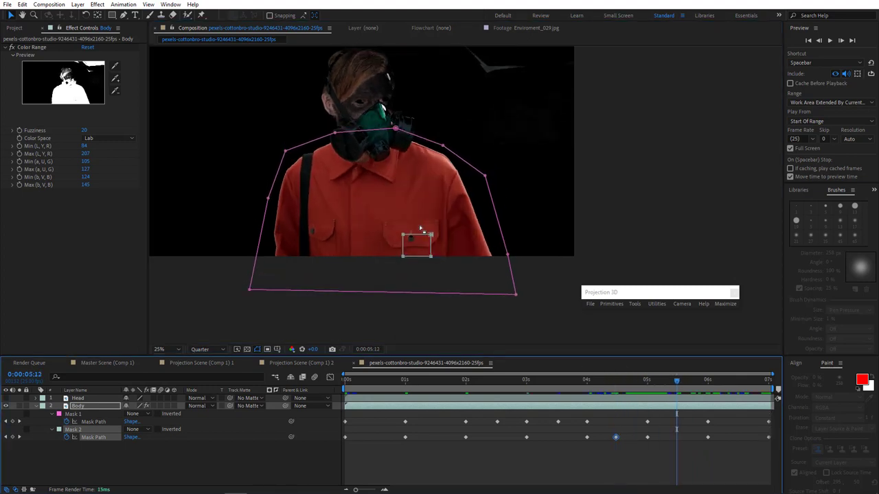
pyautogui.moveTo(436, 235); pyautogui.dragTo(426, 234)
pyautogui.moveTo(587, 382); pyautogui.dragTo(558, 381)
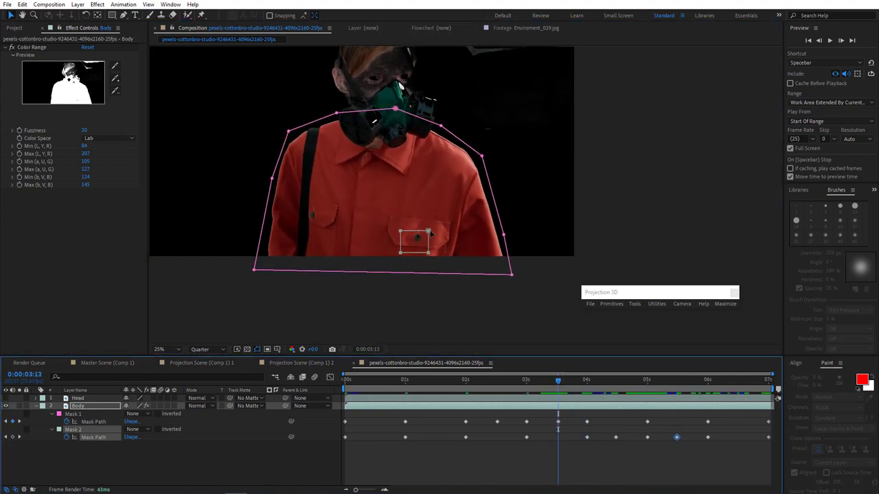
pyautogui.moveTo(429, 231); pyautogui.dragTo(432, 228)
# Step: Recenter the small mask on the pocket button at 0:00:02:12, 0:00:01:12 and 0:00:00:11
pyautogui.moveTo(517, 383); pyautogui.dragTo(495, 382)
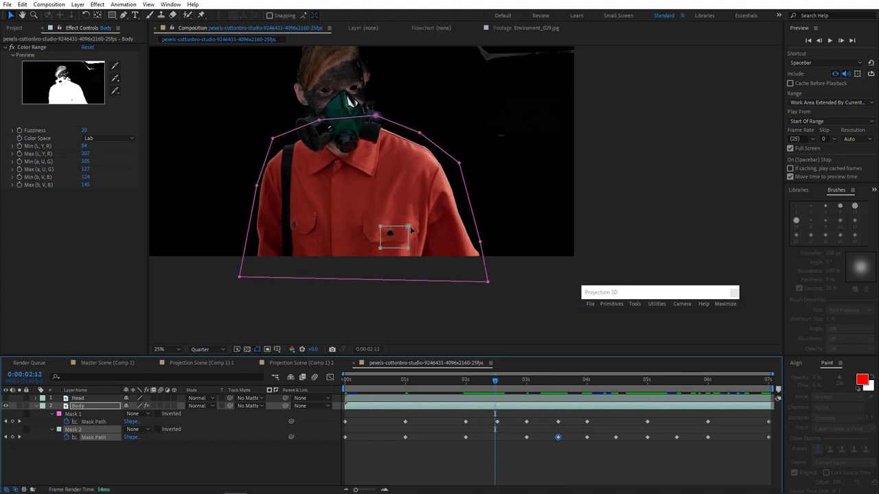
pyautogui.moveTo(410, 230); pyautogui.dragTo(410, 228)
pyautogui.click(435, 382)
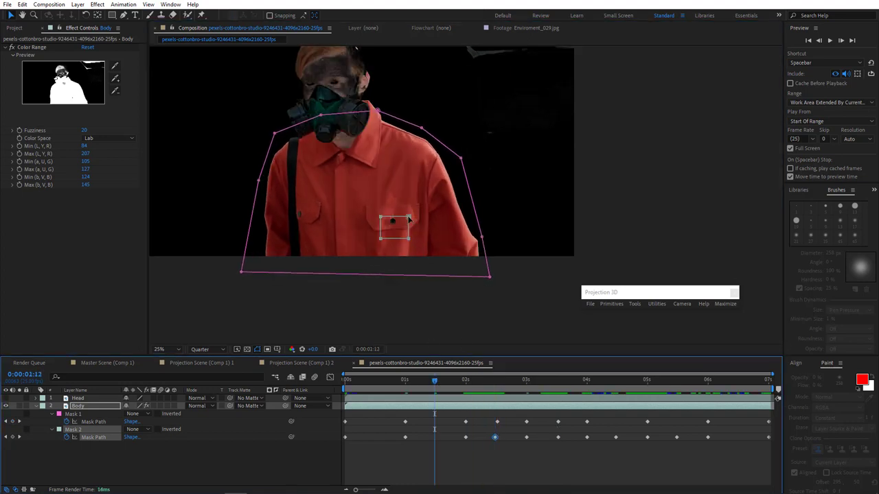
pyautogui.click(371, 382)
pyautogui.moveTo(415, 234); pyautogui.dragTo(420, 239)
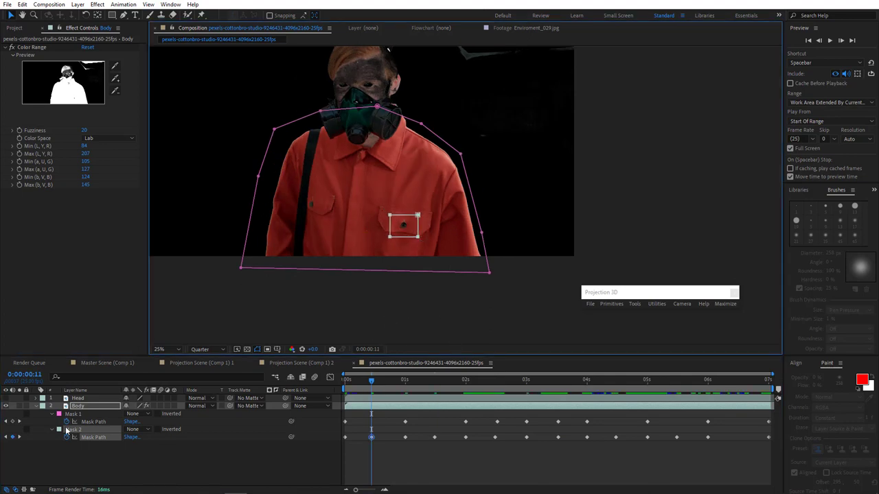
# Step: Set the modes of Mask 1 and Mask 2 on the Body layer to Add
pyautogui.click(133, 429)
pyautogui.click(153, 370)
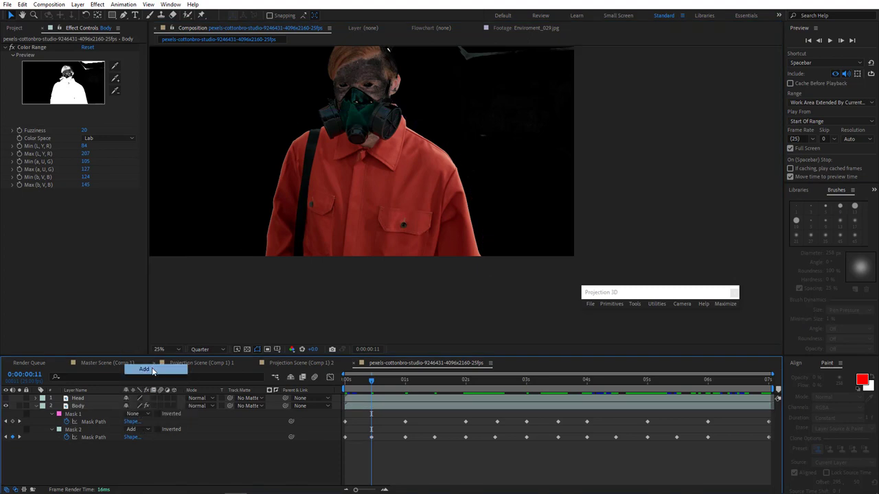
pyautogui.click(141, 414)
pyautogui.click(144, 433)
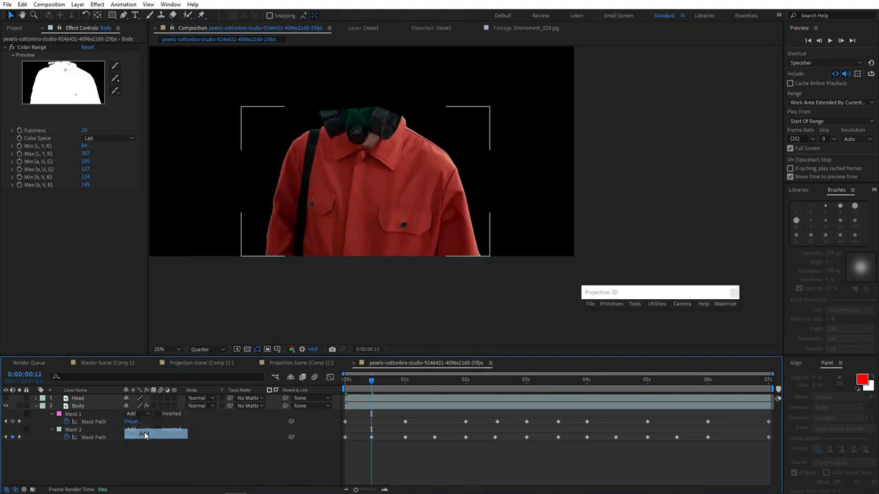
# Step: Apply the Simple Choker effect to the Body layer and set its Choke Matte to -22.30
pyautogui.click(80, 408)
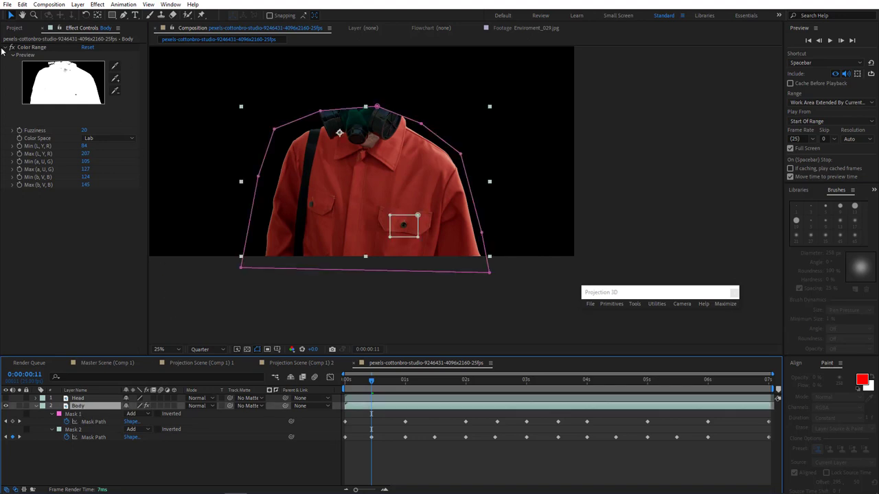
pyautogui.click(97, 4)
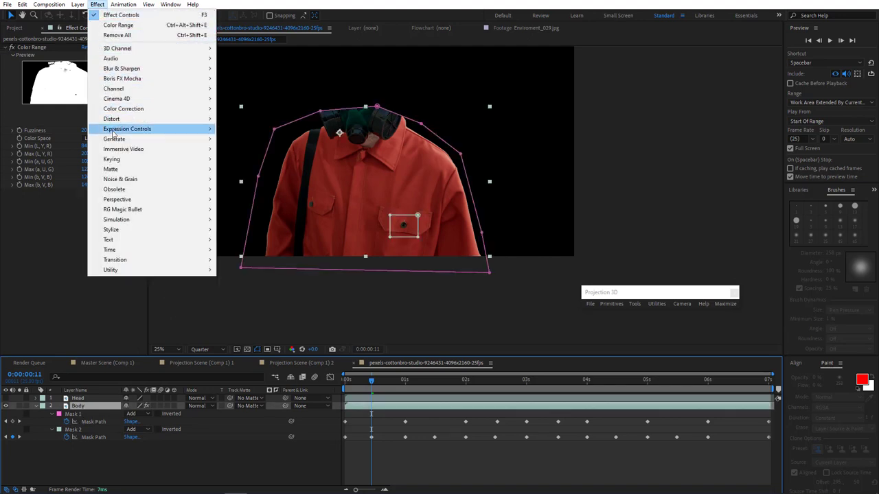
pyautogui.moveTo(165, 169)
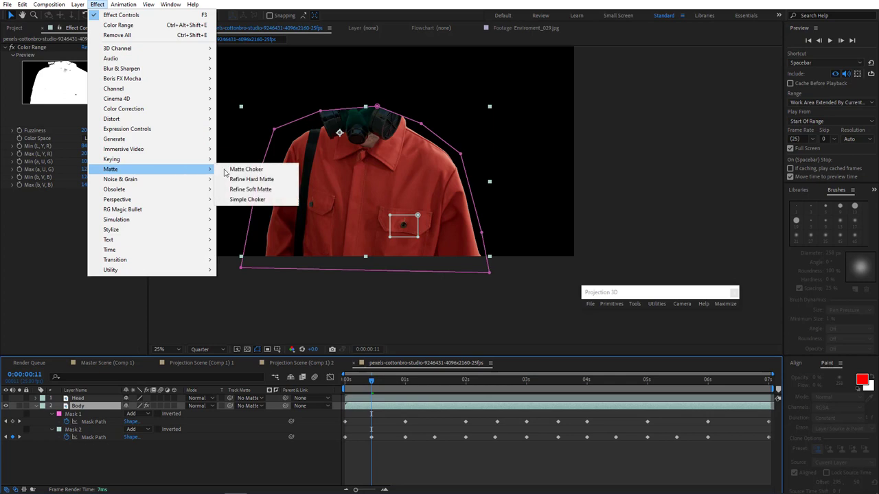
pyautogui.click(249, 200)
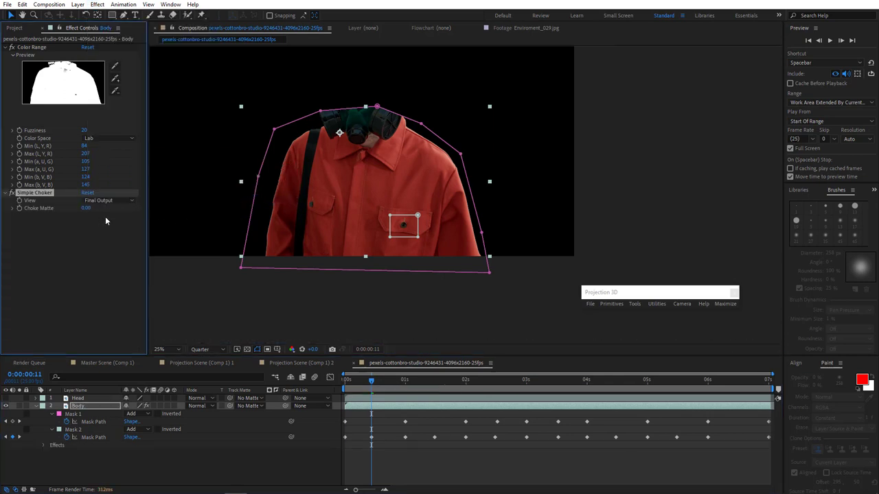
pyautogui.moveTo(86, 208); pyautogui.dragTo(76, 243)
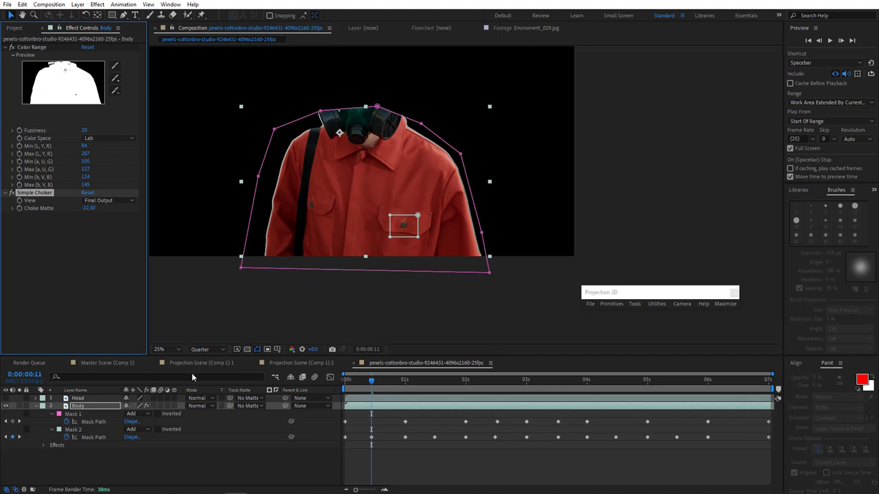
# Step: Restrict the Body layer's Simple Choker to Mask 2 with a compositing mask reference and collapse the layer's properties
pyautogui.click(44, 445)
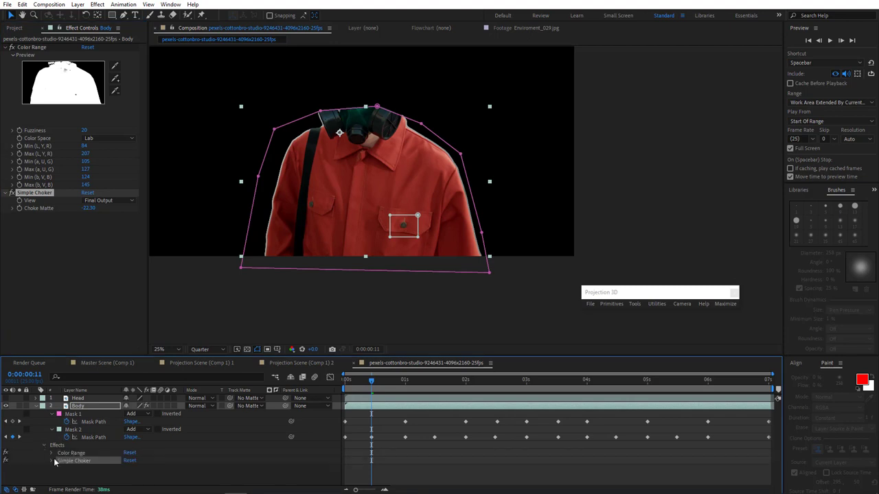
pyautogui.click(55, 461)
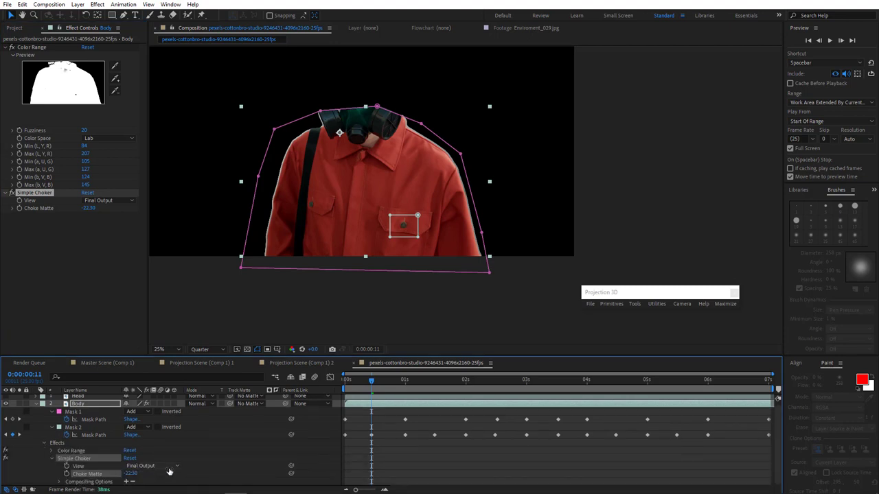
pyautogui.click(126, 482)
pyautogui.click(146, 482)
pyautogui.click(149, 473)
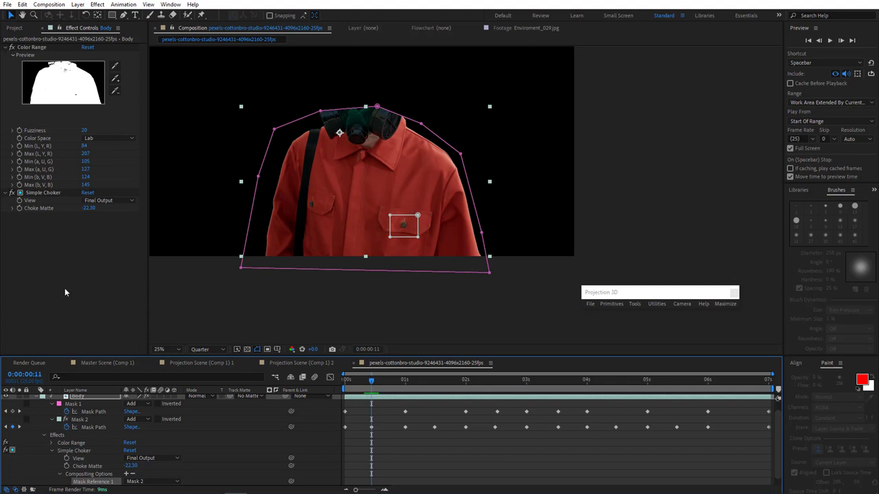
pyautogui.scroll(1, 39, 412)
pyautogui.click(37, 409)
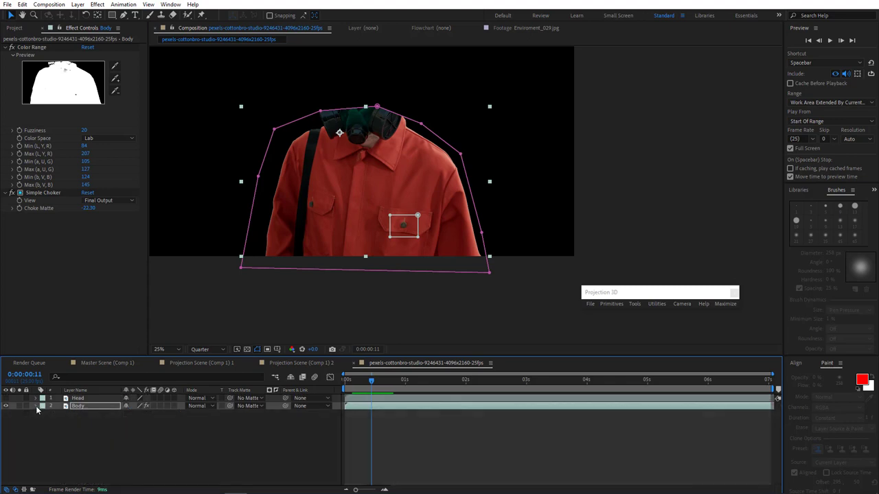
# Step: Lower the Body layer's Choke Matte to -42.90, checking the pocket button at several times in the clip
pyautogui.click(82, 409)
pyautogui.moveTo(368, 380); pyautogui.dragTo(332, 393)
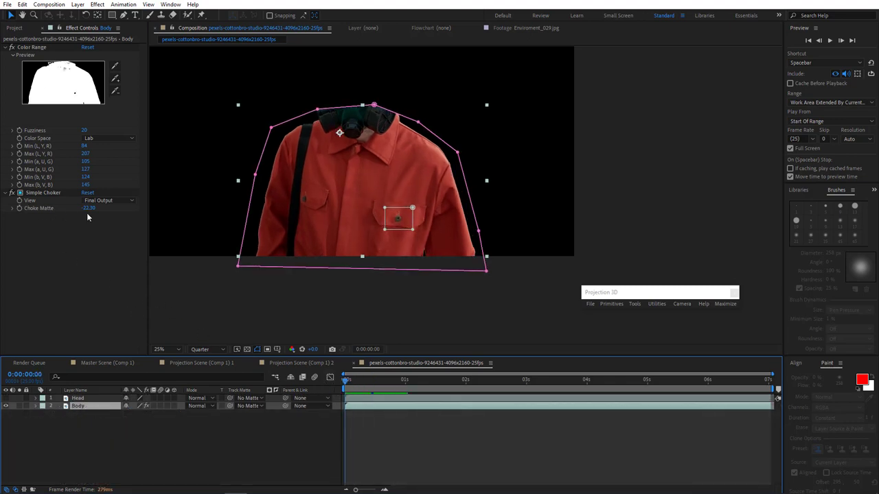
pyautogui.moveTo(88, 209); pyautogui.dragTo(55, 212)
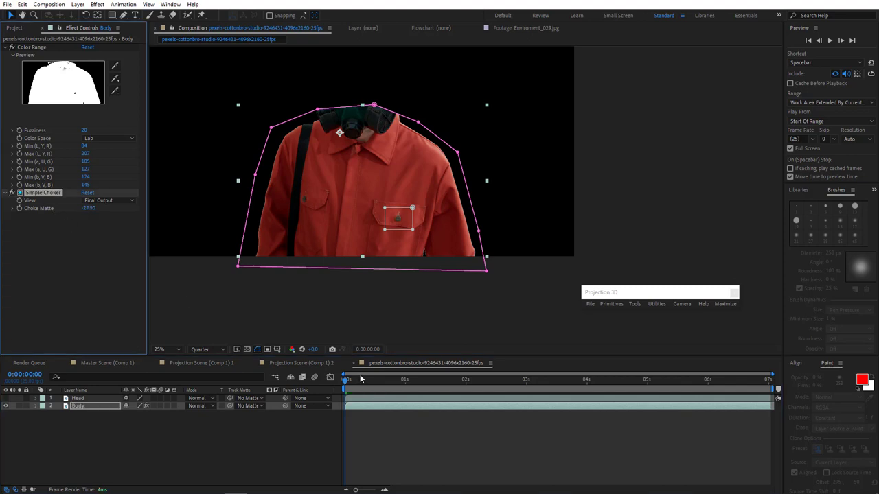
pyautogui.press('space')
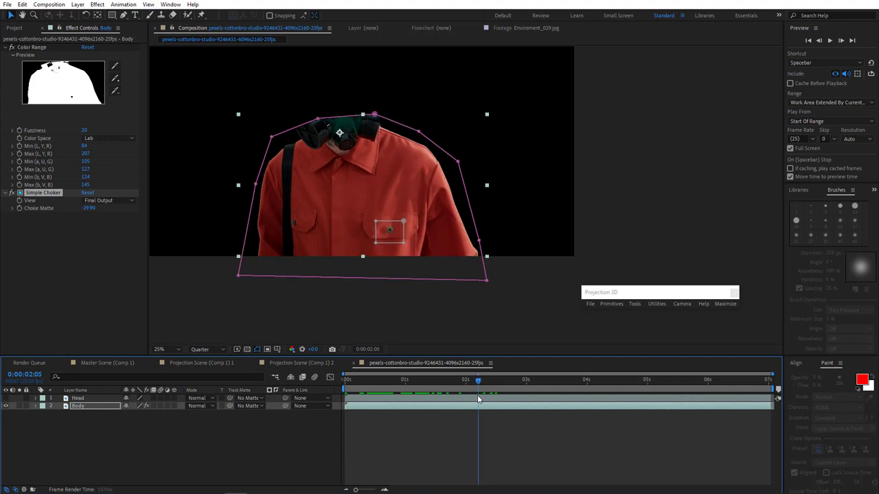
pyautogui.moveTo(88, 208); pyautogui.dragTo(48, 212)
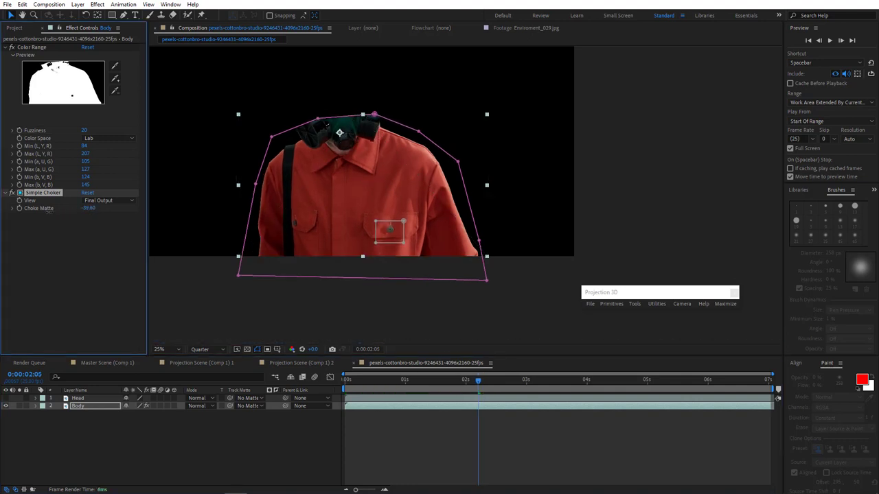
pyautogui.moveTo(525, 393); pyautogui.dragTo(313, 394)
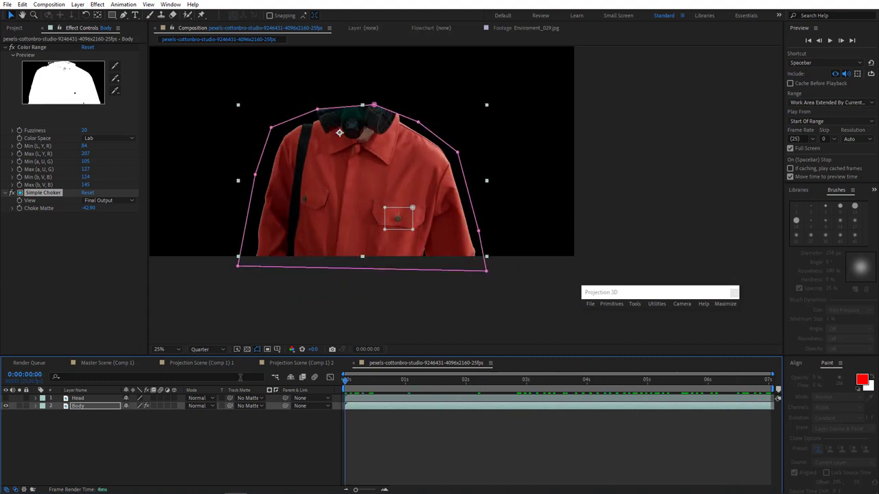
# Step: Show the Head layer and draw a closed Pen tool mask loosely around the man's head and gas mask
pyautogui.click(7, 398)
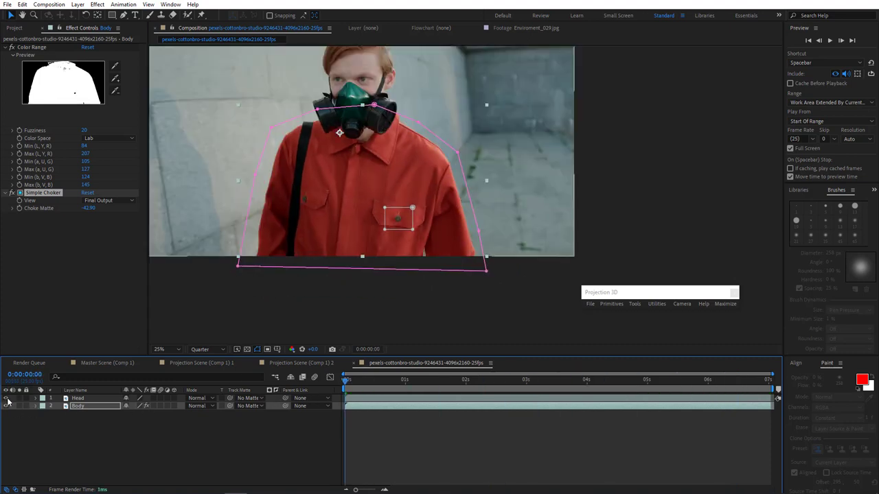
pyautogui.click(89, 398)
pyautogui.moveTo(302, 173); pyautogui.dragTo(346, 237)
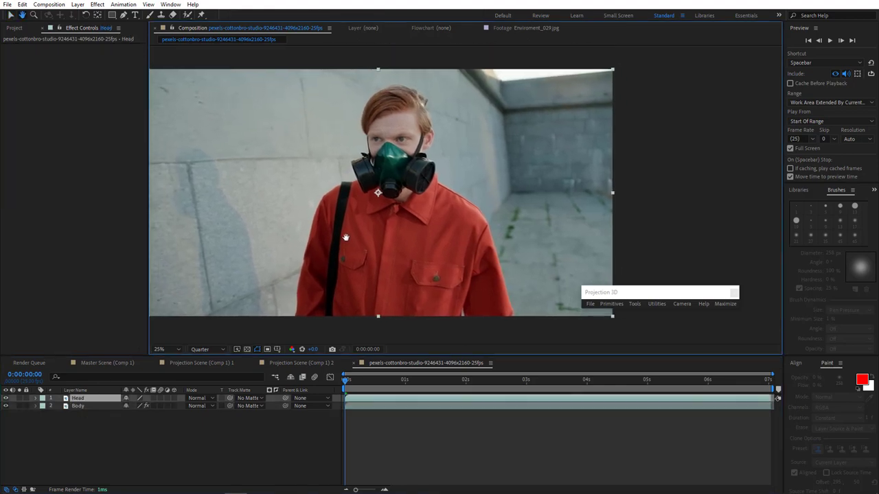
pyautogui.moveTo(347, 237); pyautogui.dragTo(349, 237)
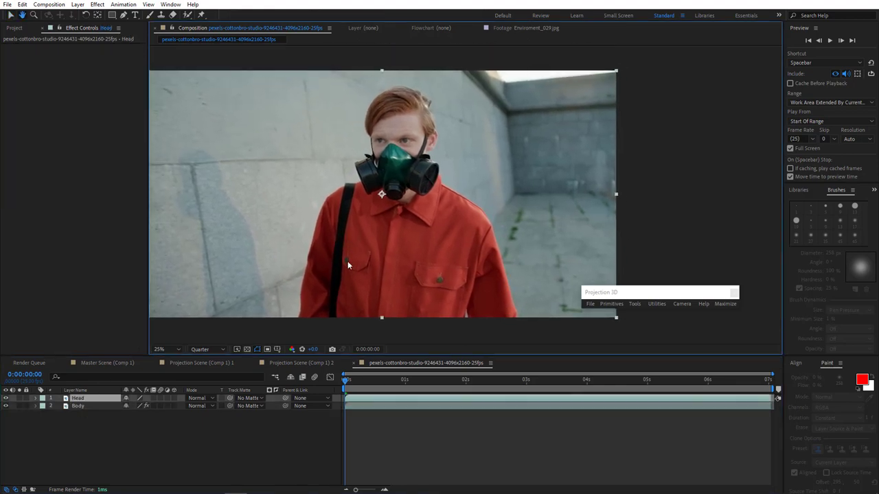
pyautogui.click(99, 400)
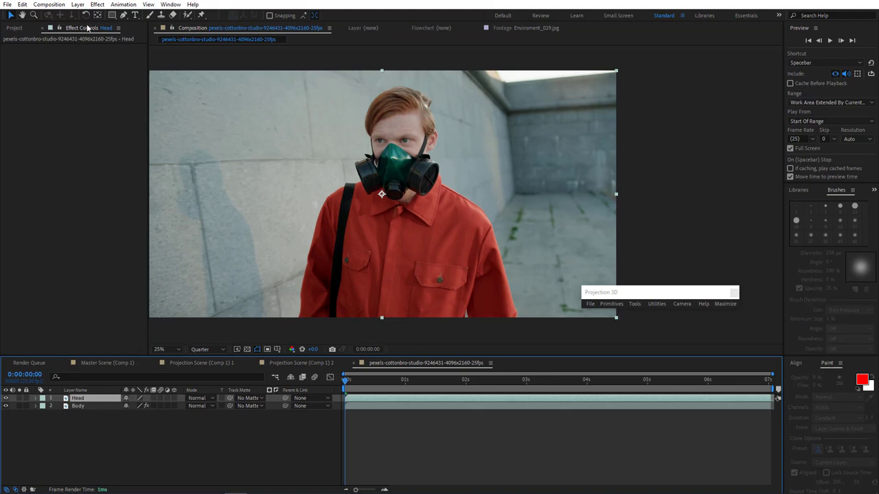
pyautogui.click(124, 15)
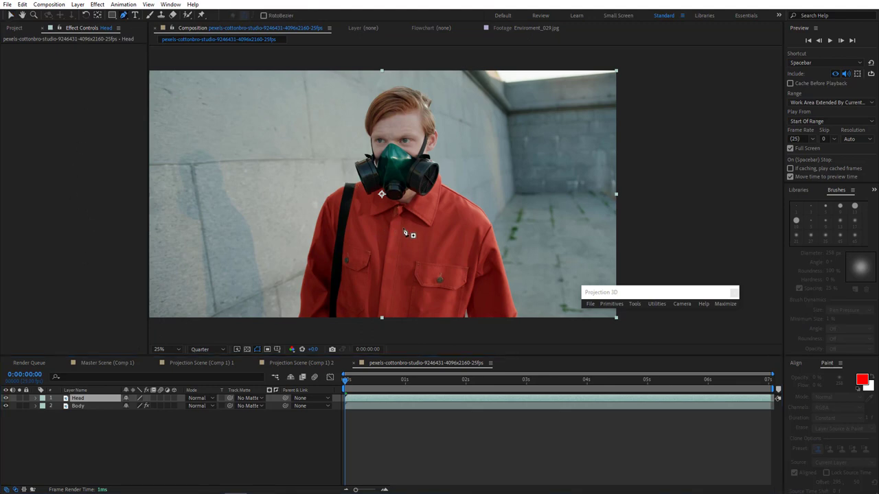
pyautogui.click(401, 225)
pyautogui.click(337, 188)
pyautogui.click(405, 74)
pyautogui.click(450, 96)
pyautogui.click(471, 154)
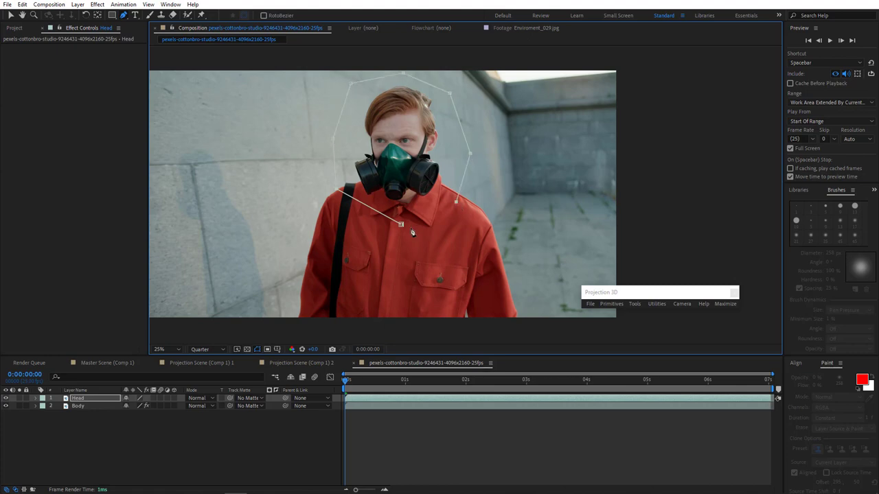
pyautogui.click(402, 225)
# Step: Reveal the Head layer's mask path, change the mask color to red and set its mode to None
pyautogui.click(78, 400)
pyautogui.press('m')
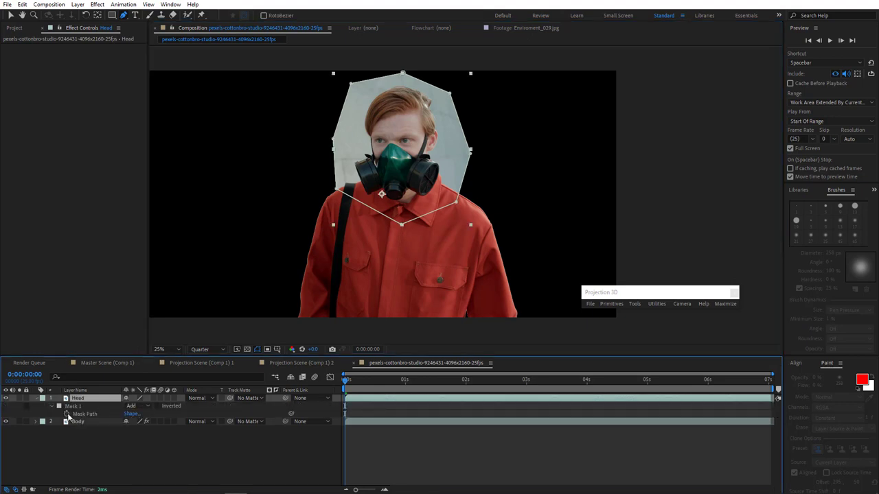
pyautogui.click(59, 406)
pyautogui.write('FF0000')
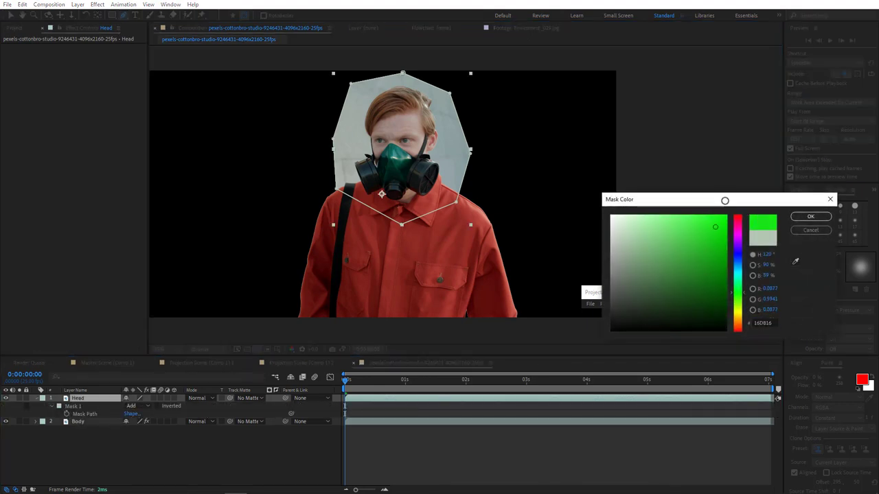
pyautogui.click(811, 217)
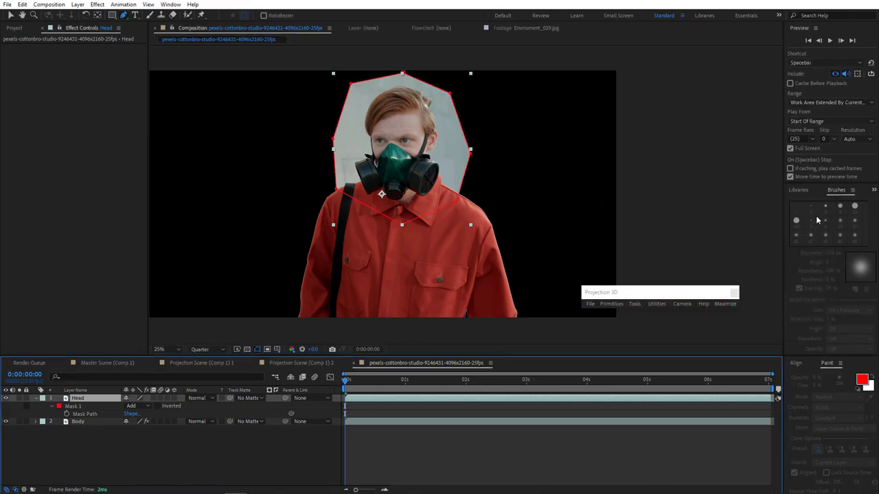
pyautogui.click(132, 406)
pyautogui.click(142, 414)
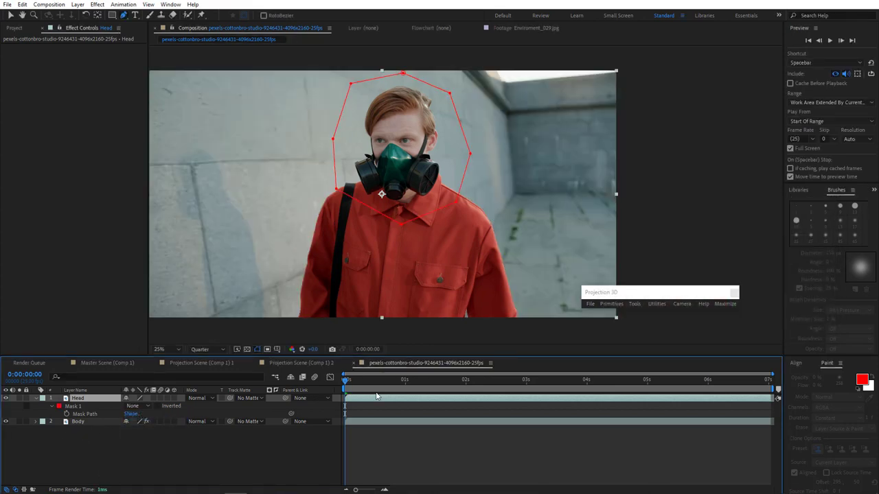
# Step: Keyframe the head mask's path at 0:00:00:00, 0:00:01:00, 0:00:02:00 and 0:00:03:00, moving it down with the head
pyautogui.click(66, 414)
pyautogui.click(404, 385)
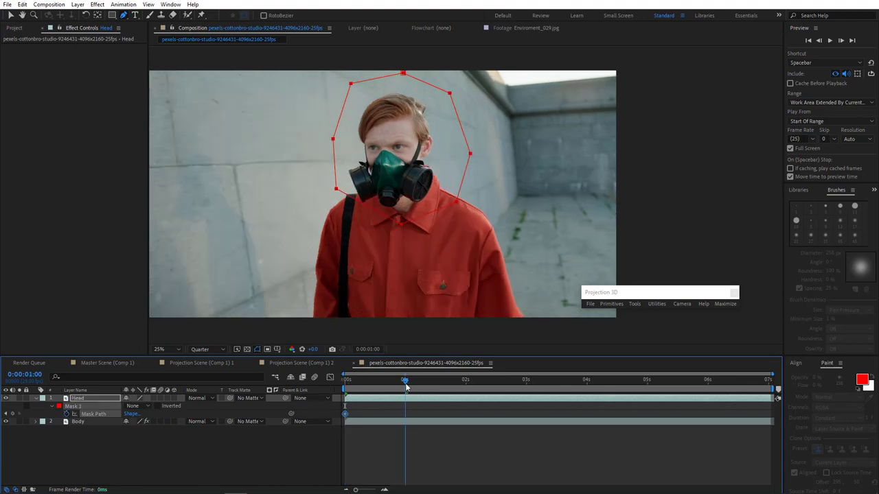
pyautogui.click(13, 414)
pyautogui.click(468, 384)
pyautogui.moveTo(406, 227)
pyautogui.mouseDown()
pyautogui.moveTo(381, 238)
pyautogui.moveTo(399, 240)
pyautogui.mouseUp()
pyautogui.click(526, 381)
# Step: Move the head mask over the turned head at 0:00:04:00 and adjust its upper points around the hair
pyautogui.click(587, 382)
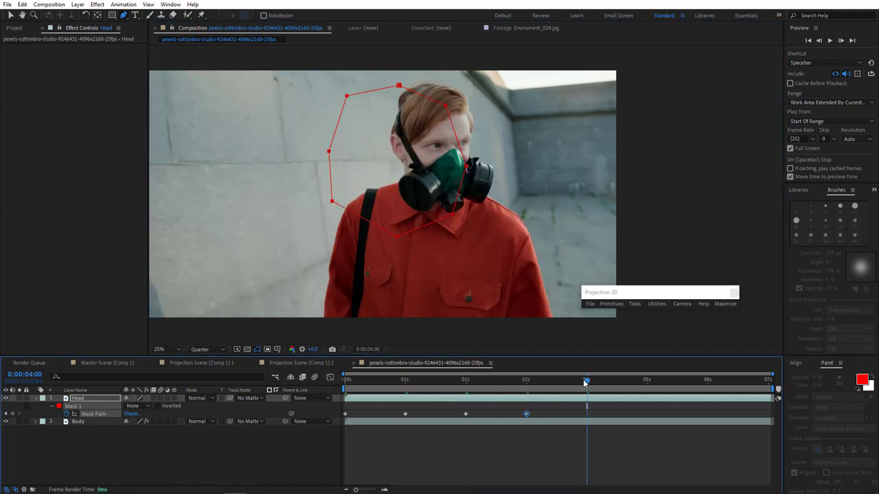
pyautogui.moveTo(453, 217); pyautogui.dragTo(498, 206)
pyautogui.press('v')
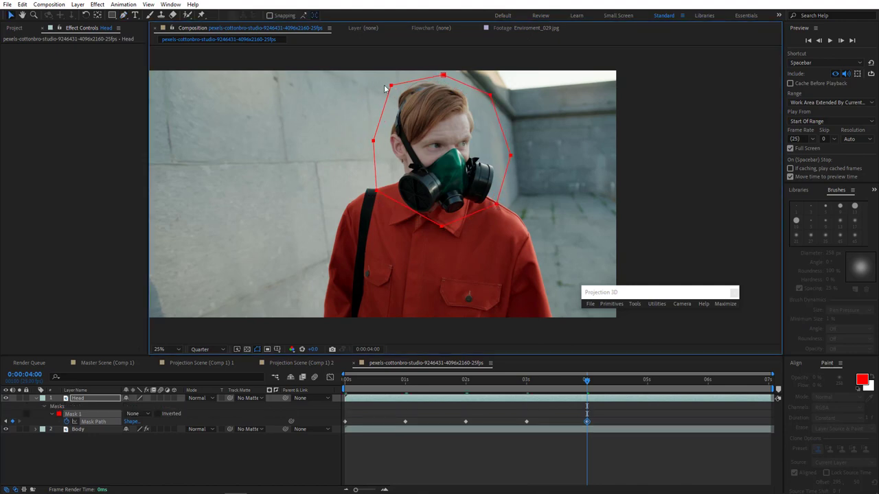
pyautogui.moveTo(391, 86); pyautogui.dragTo(383, 80)
pyautogui.moveTo(444, 75); pyautogui.dragTo(443, 73)
pyautogui.moveTo(490, 95); pyautogui.dragTo(484, 100)
pyautogui.moveTo(511, 156); pyautogui.dragTo(507, 157)
# Step: Refine individual head mask points at 0:00:03:12, 0:00:03:00 and 0:00:01:00 to give the head and shoulder more room
pyautogui.click(556, 381)
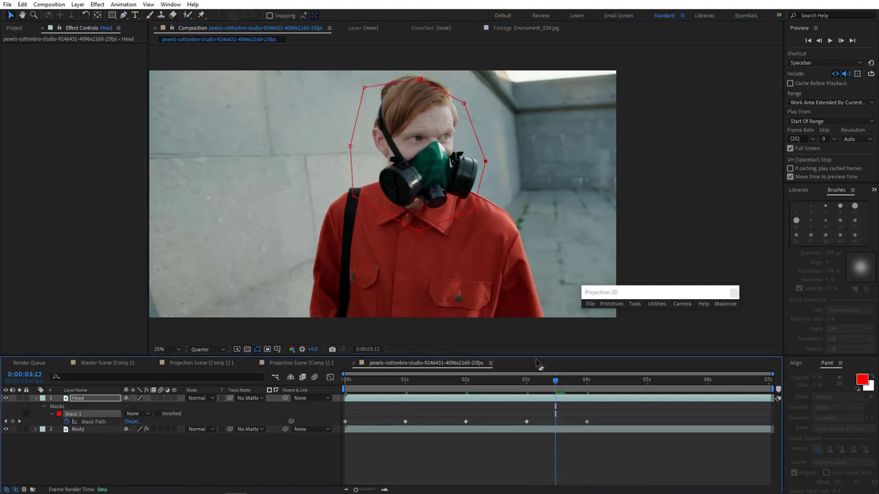
pyautogui.moveTo(424, 77); pyautogui.dragTo(425, 68)
pyautogui.moveTo(464, 103); pyautogui.dragTo(465, 96)
pyautogui.moveTo(364, 88); pyautogui.dragTo(366, 78)
pyautogui.moveTo(553, 385); pyautogui.dragTo(529, 392)
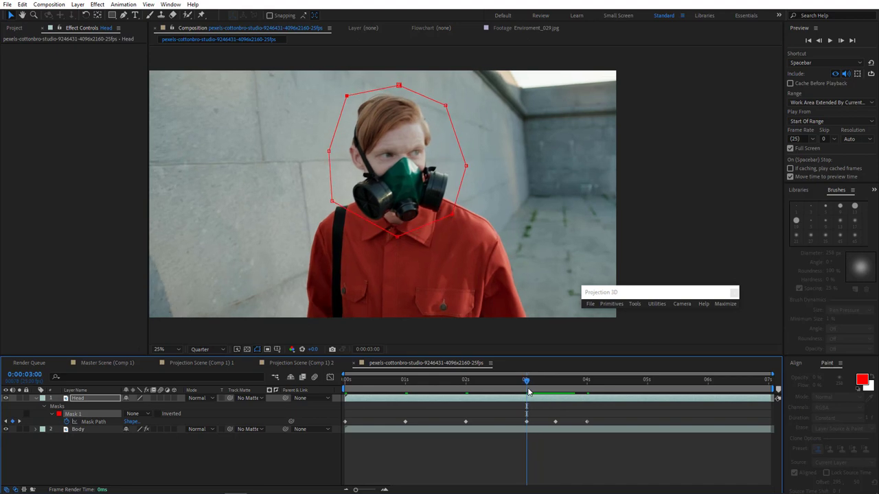
pyautogui.moveTo(399, 86); pyautogui.dragTo(395, 80)
pyautogui.moveTo(346, 97); pyautogui.dragTo(341, 93)
pyautogui.moveTo(504, 382); pyautogui.dragTo(406, 387)
pyautogui.moveTo(336, 191); pyautogui.dragTo(329, 196)
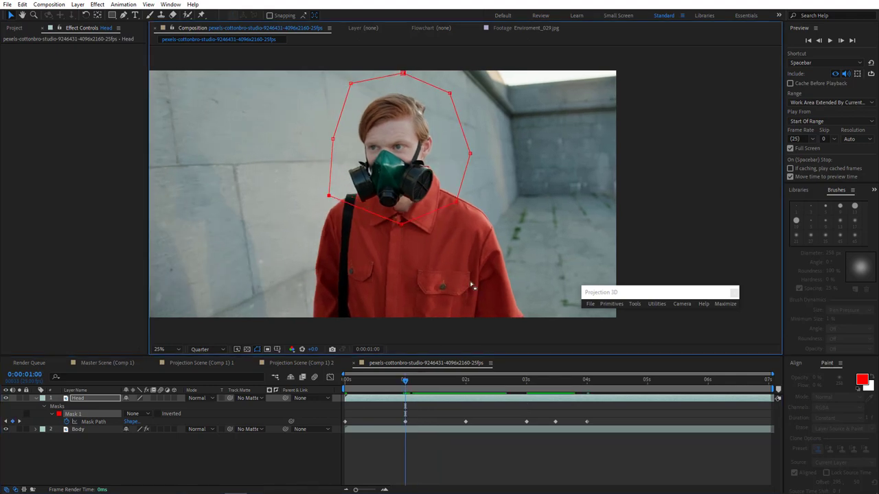
# Step: Reposition the whole head mask around the head at 0:00:05:00 and widen its lower corner near the shoulder strap
pyautogui.click(466, 382)
pyautogui.moveTo(465, 384); pyautogui.dragTo(647, 402)
pyautogui.doubleClick(441, 223)
pyautogui.moveTo(443, 172); pyautogui.dragTo(424, 193)
pyautogui.doubleClick(343, 218)
pyautogui.moveTo(357, 211); pyautogui.dragTo(343, 211)
# Step: Fit the head mask to the head at 0:00:05:24 and at the clip's end, then return to 0:00:00:00 with the Head layer selected
pyautogui.click(707, 389)
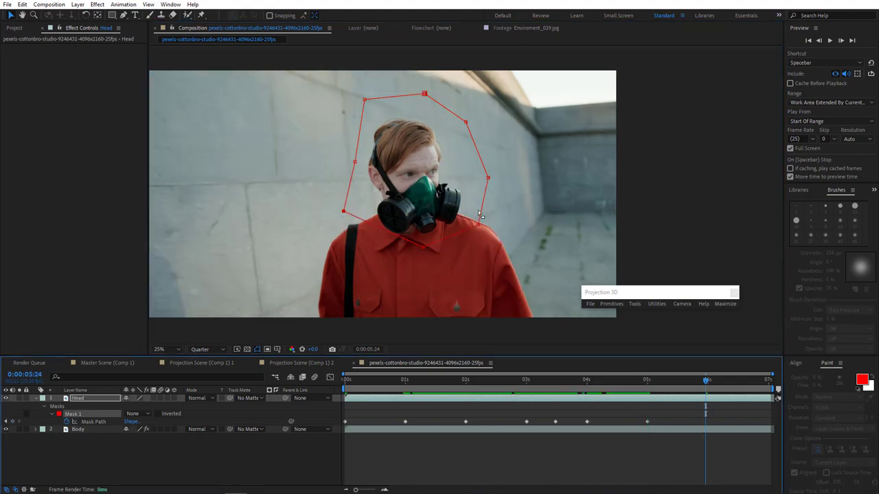
pyautogui.moveTo(355, 162); pyautogui.dragTo(346, 158)
pyautogui.doubleClick(466, 122)
pyautogui.moveTo(463, 143); pyautogui.dragTo(462, 150)
pyautogui.moveTo(726, 386); pyautogui.dragTo(797, 392)
pyautogui.moveTo(486, 186); pyautogui.dragTo(526, 192)
pyautogui.click(741, 382)
pyautogui.moveTo(742, 383); pyautogui.dragTo(343, 382)
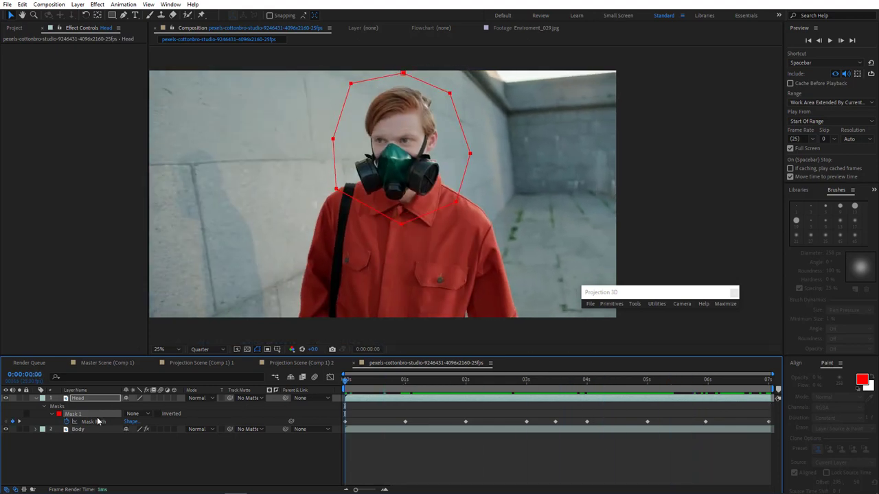
pyautogui.click(86, 399)
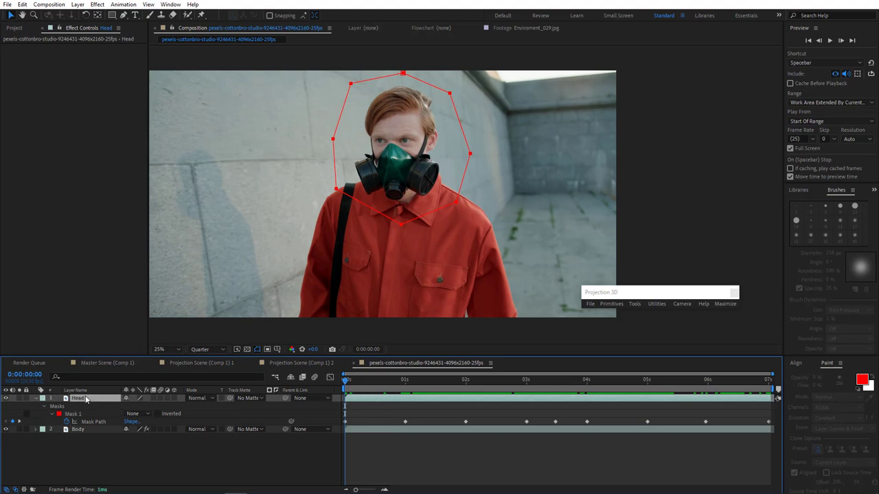
# Step: Apply the Color Range keying effect to the Head layer, sample the wall beside the head, and add the wall tone above the strapped shoulder
pyautogui.click(97, 4)
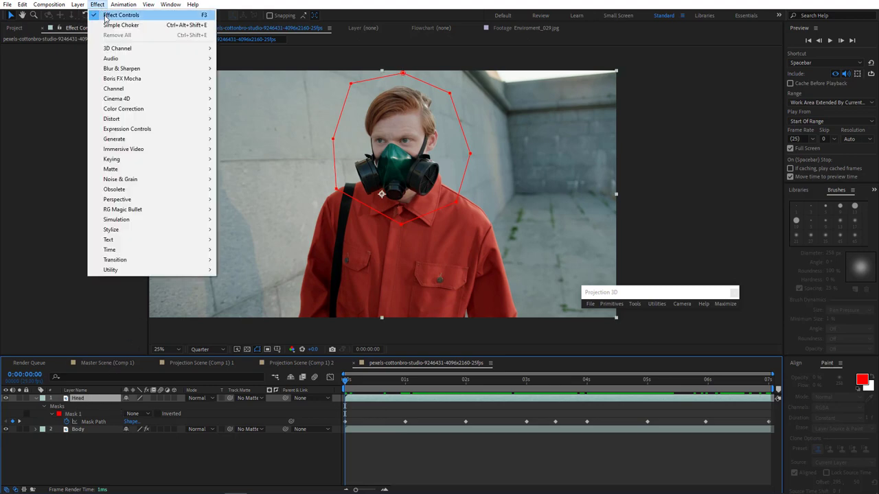
pyautogui.moveTo(150, 162)
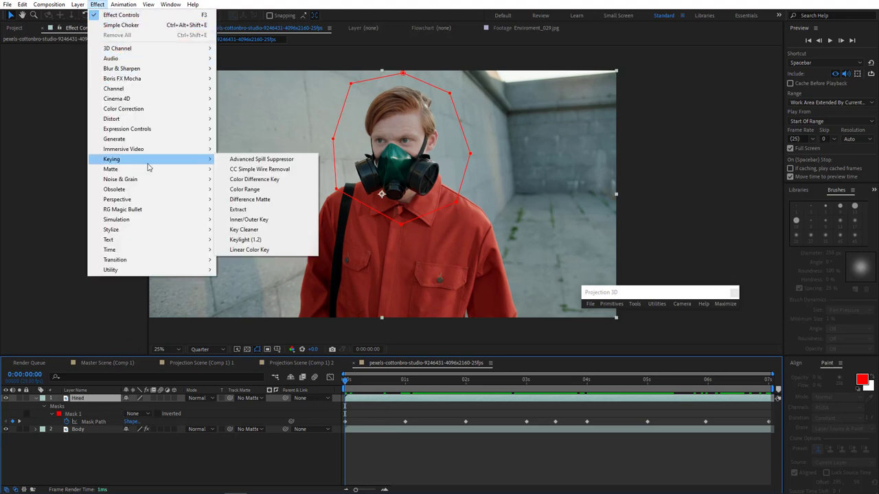
pyautogui.click(265, 189)
pyautogui.click(114, 65)
pyautogui.click(452, 176)
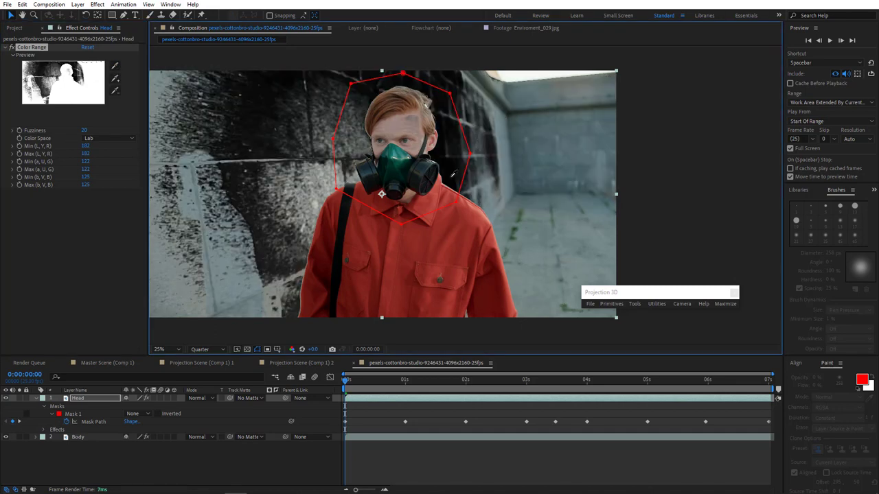
pyautogui.click(116, 80)
pyautogui.click(341, 181)
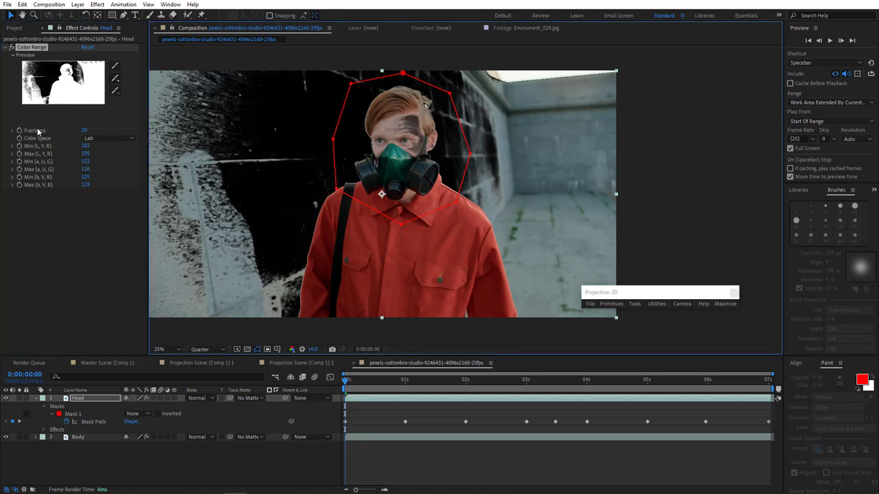
# Step: Set the Color Range fuzziness to 3 and add the wall tone near the mask's edge on the ear side to the key
pyautogui.click(84, 131)
pyautogui.write('3')
pyautogui.press('Return')
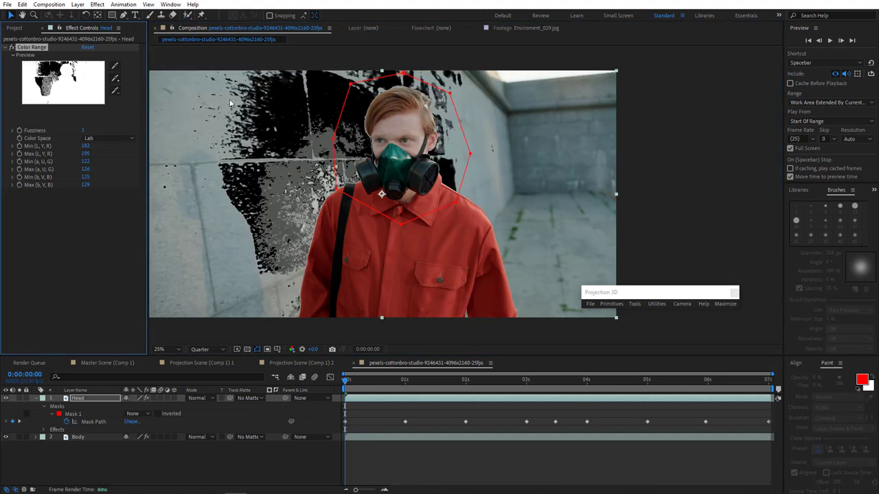
pyautogui.scroll(2, 409, 193)
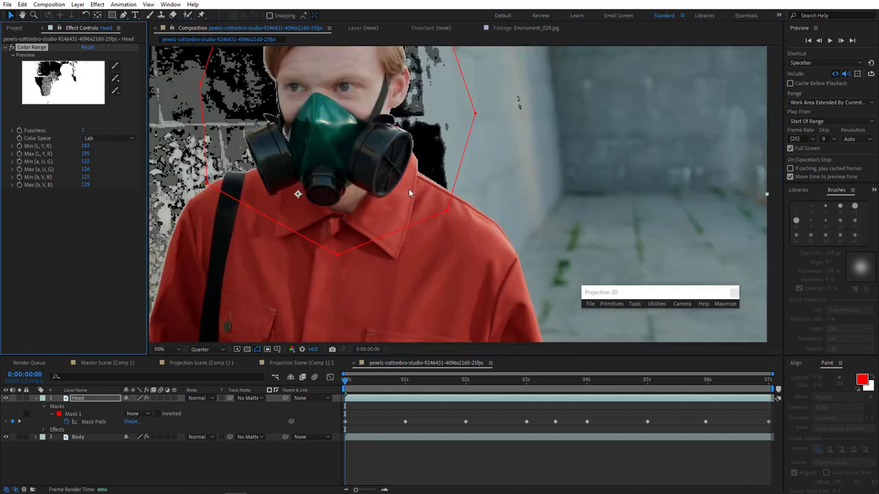
pyautogui.moveTo(393, 165); pyautogui.dragTo(433, 264)
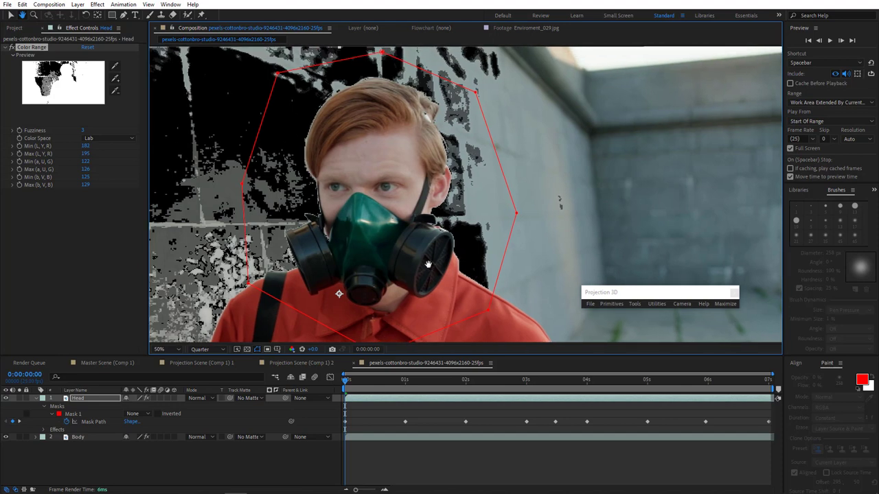
pyautogui.click(115, 78)
pyautogui.click(501, 204)
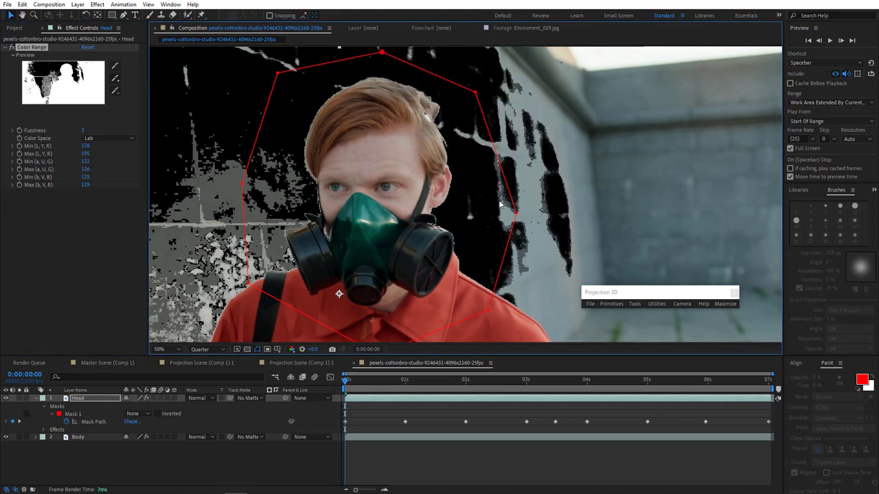
# Step: Add the wall tones at the horizontal seam, beside the hair and just above the strapped shoulder to the Color Range key
pyautogui.click(116, 79)
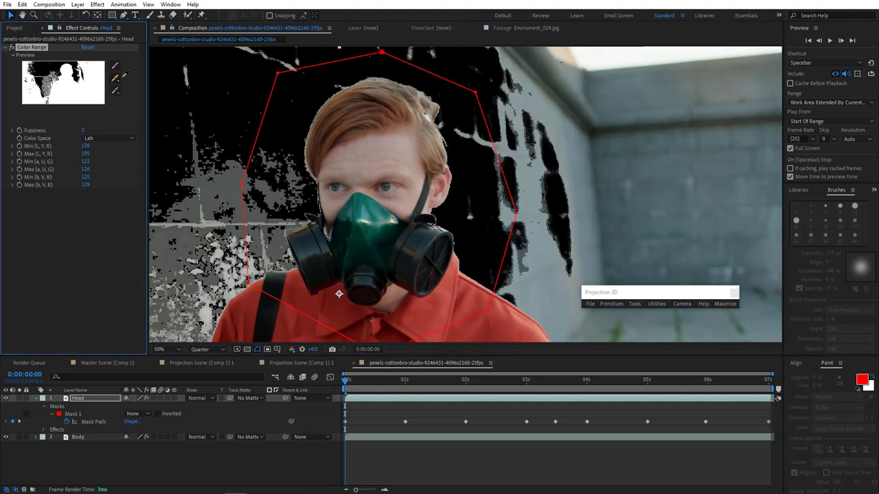
pyautogui.click(252, 223)
pyautogui.click(115, 78)
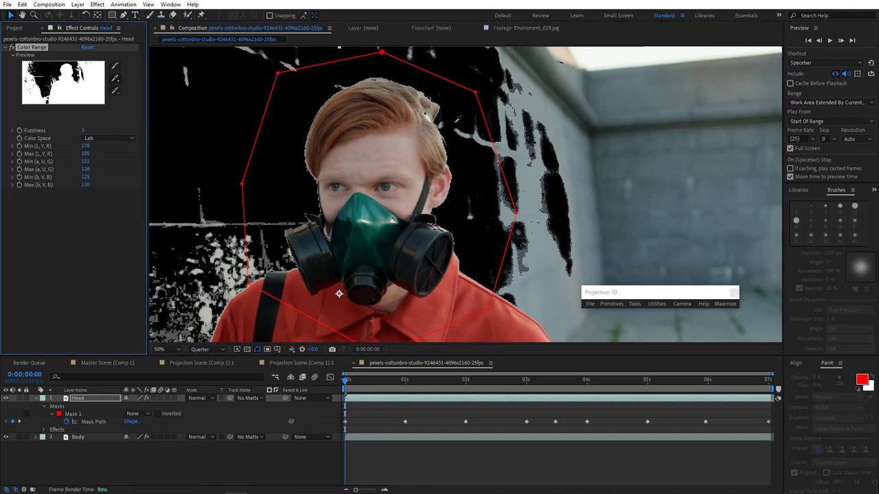
pyautogui.click(480, 155)
pyautogui.click(114, 77)
pyautogui.click(256, 267)
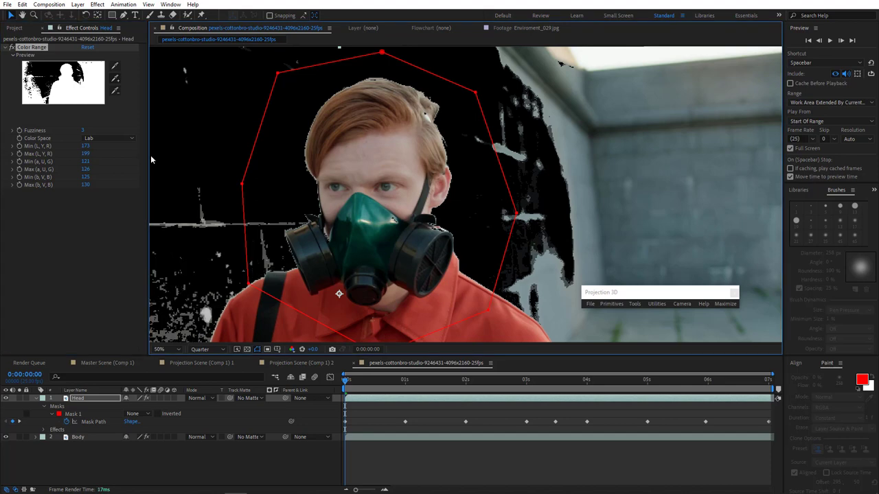
# Step: Add the remaining seam tone and the light streak on the ear side of the head to the Color Range key
pyautogui.click(114, 77)
pyautogui.click(257, 224)
pyautogui.click(115, 77)
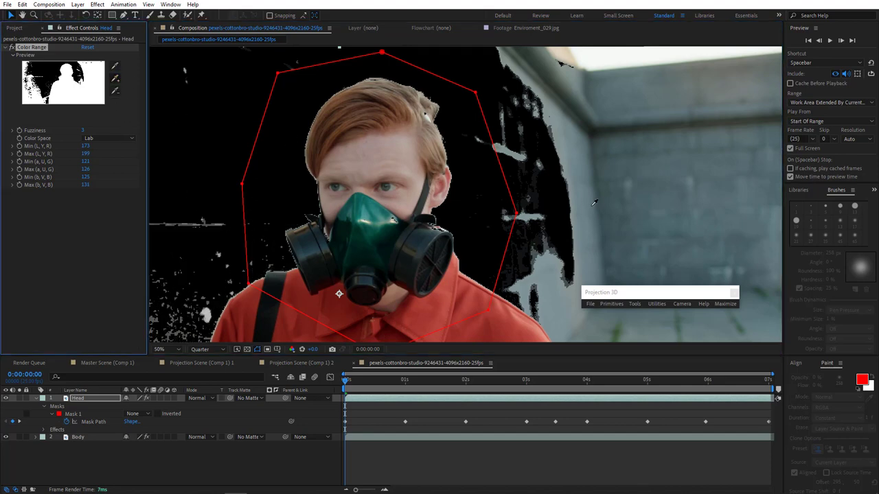
pyautogui.click(497, 143)
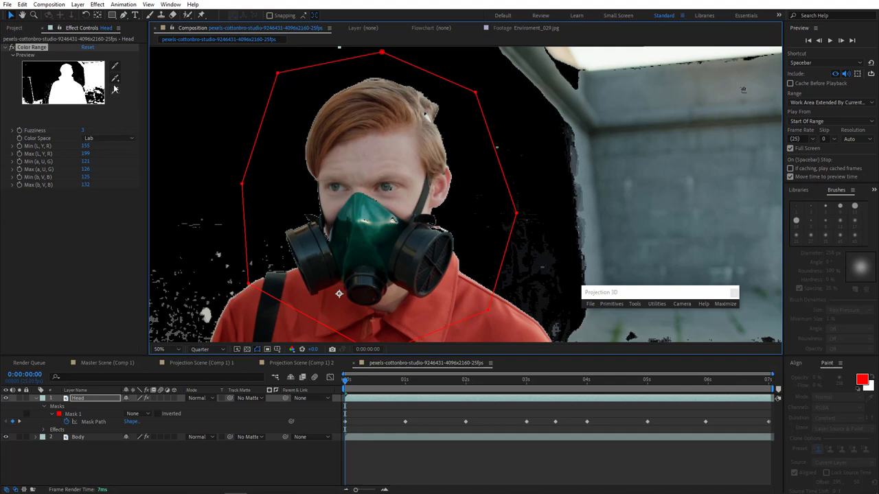
# Step: Key out the leftover specks outside the strapped shoulder and the dark patch at the opposite mask edge with more Color Range samples
pyautogui.click(115, 79)
pyautogui.click(219, 254)
pyautogui.click(115, 79)
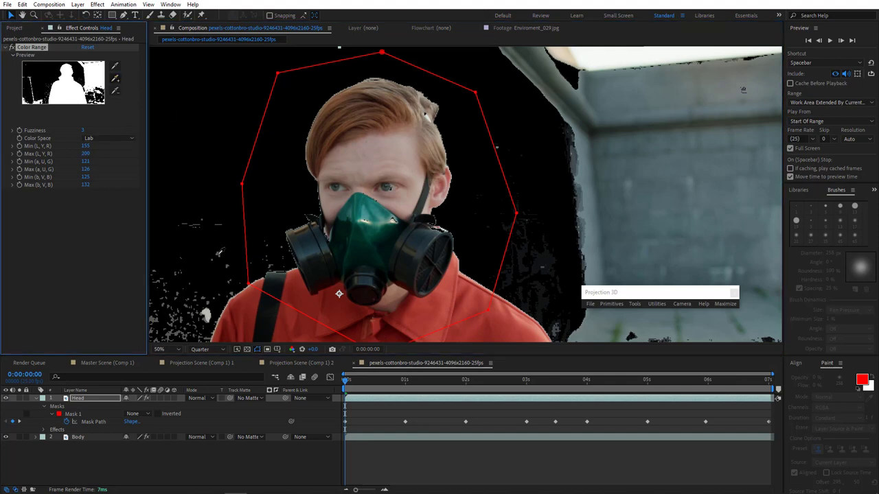
pyautogui.click(219, 253)
pyautogui.click(114, 79)
pyautogui.click(271, 263)
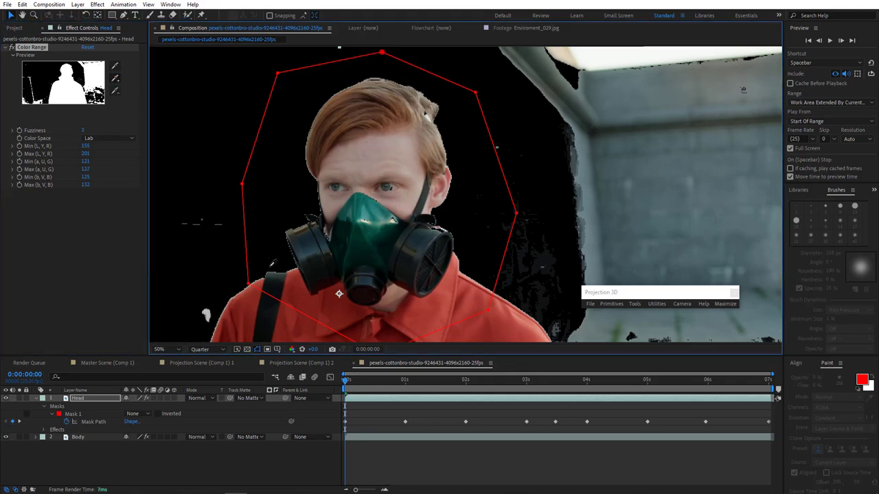
pyautogui.click(115, 79)
pyautogui.click(509, 225)
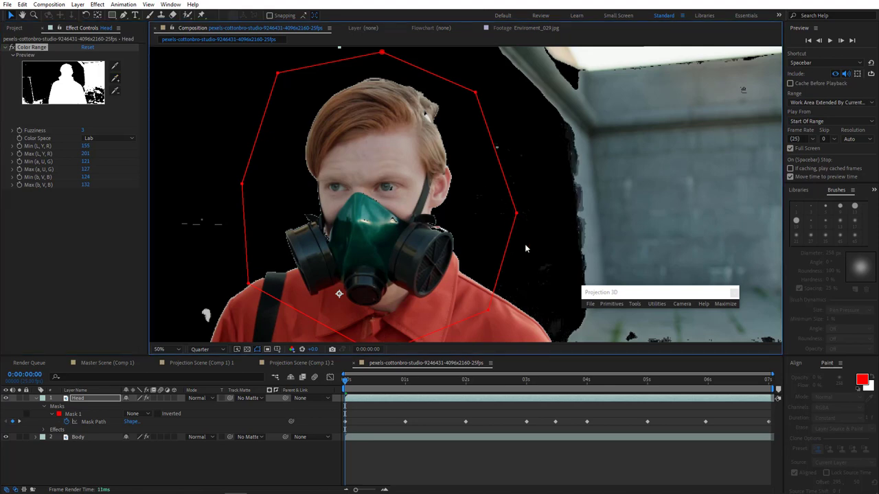
# Step: Move to 0:00:01:03 and add the leftover background tones around the gas mask and shoulder strap to the Color Range key
pyautogui.press(',')
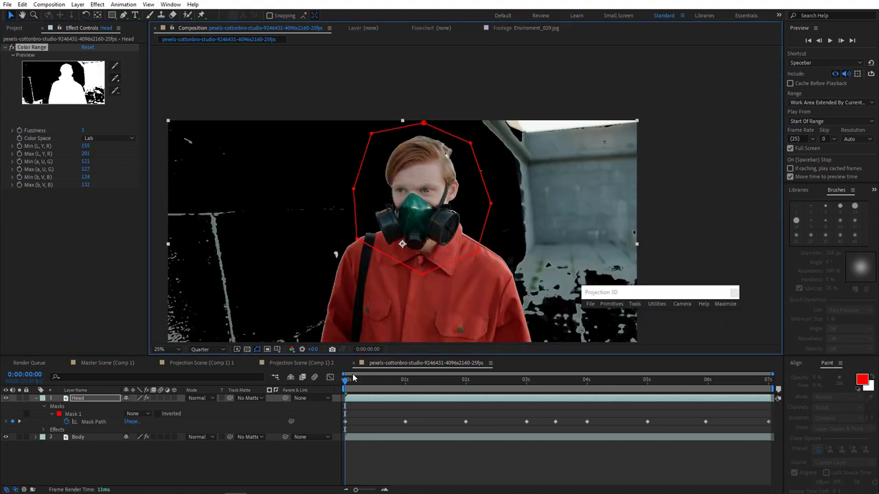
pyautogui.click(363, 382)
pyautogui.moveTo(362, 381); pyautogui.dragTo(412, 389)
pyautogui.click(115, 77)
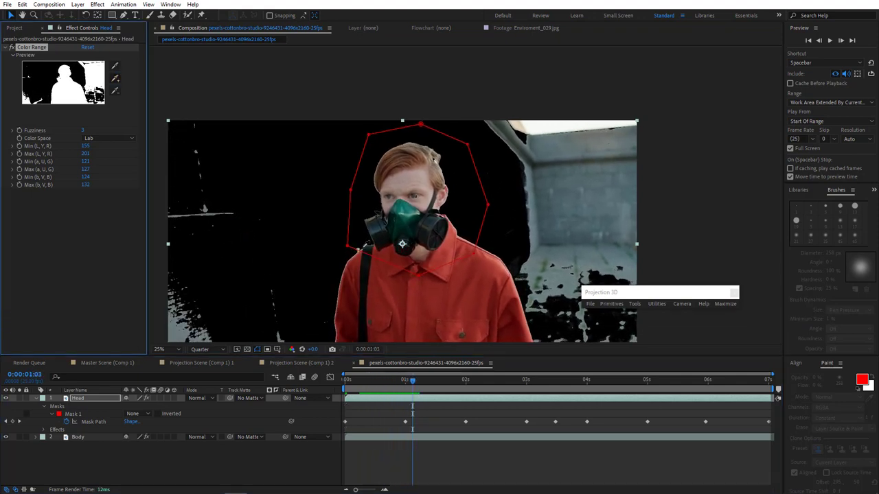
pyautogui.scroll(4, 311, 252)
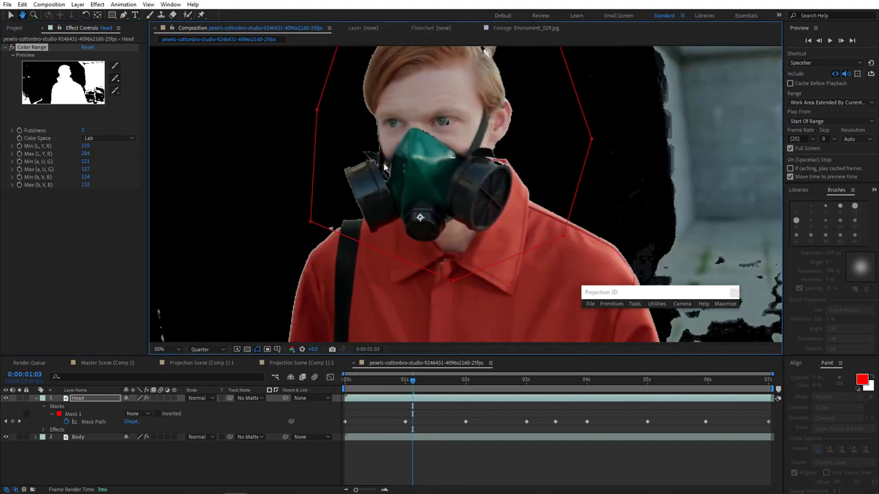
pyautogui.moveTo(277, 194); pyautogui.dragTo(373, 154)
pyautogui.click(115, 78)
pyautogui.scroll(-4, 345, 226)
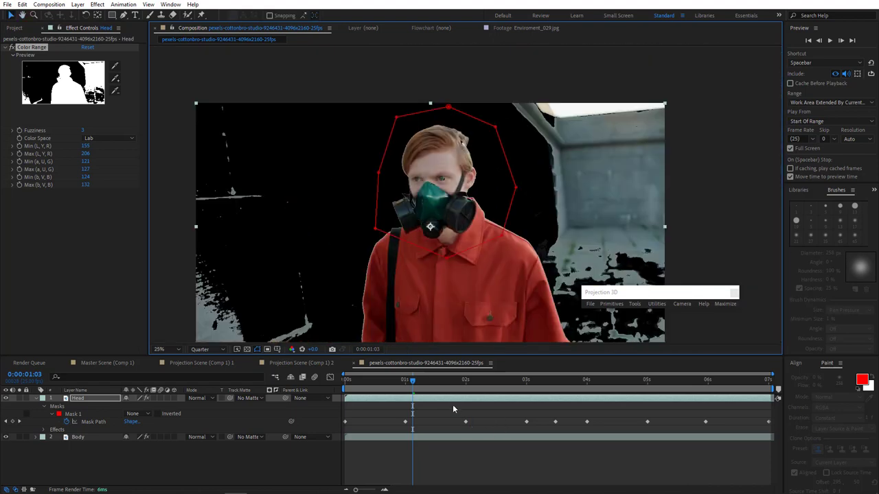
# Step: At 0:00:07:00, pull the head mask's side point closer to the gas mask filter and add nearby wall tones to the Color Range key
pyautogui.moveTo(434, 379); pyautogui.dragTo(801, 409)
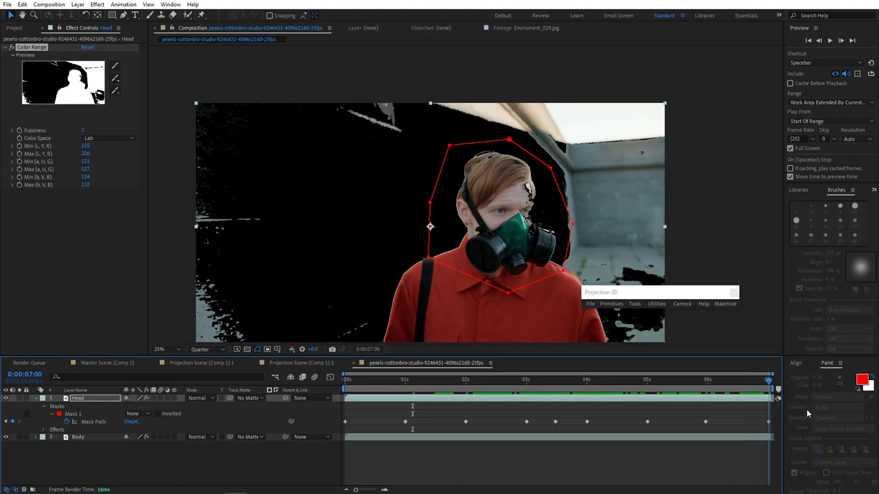
pyautogui.moveTo(572, 224); pyautogui.dragTo(564, 224)
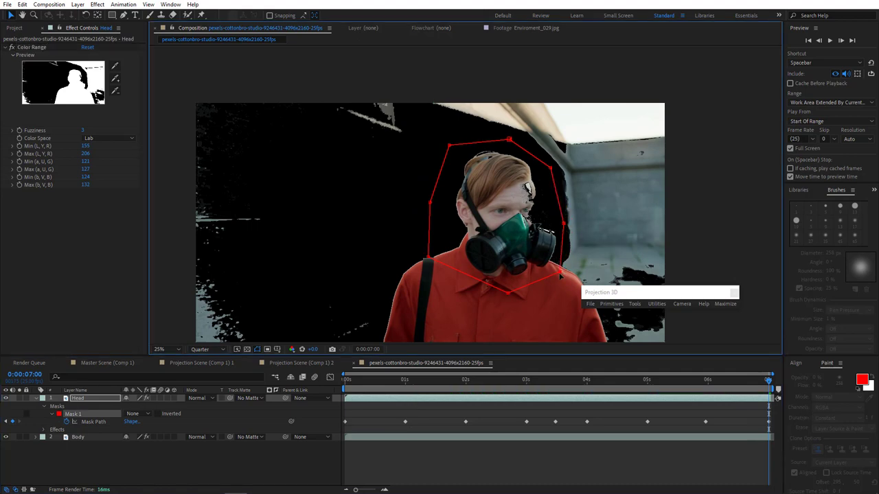
pyautogui.scroll(2, 563, 275)
pyautogui.moveTo(522, 244); pyautogui.dragTo(389, 210)
pyautogui.click(139, 81)
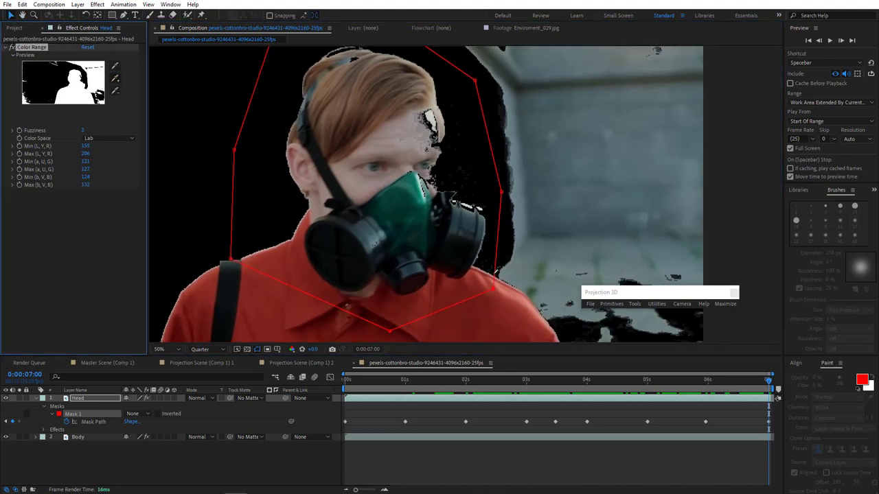
pyautogui.click(375, 206)
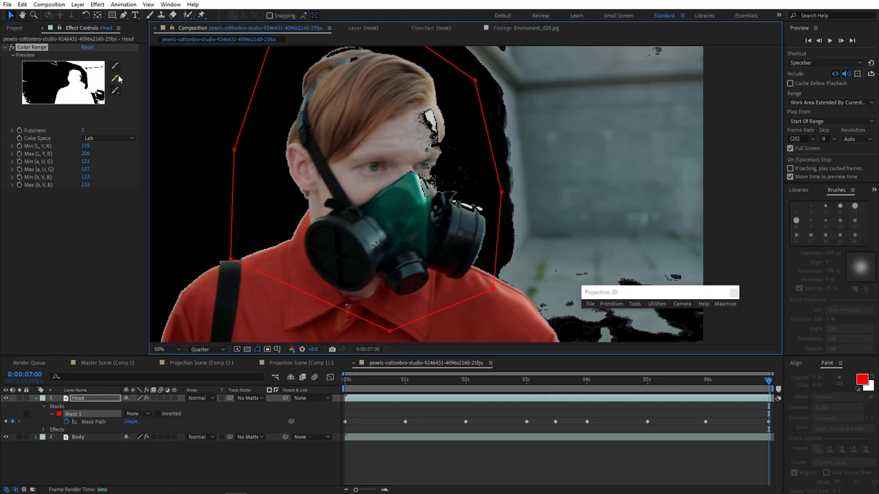
pyautogui.click(116, 79)
pyautogui.click(483, 183)
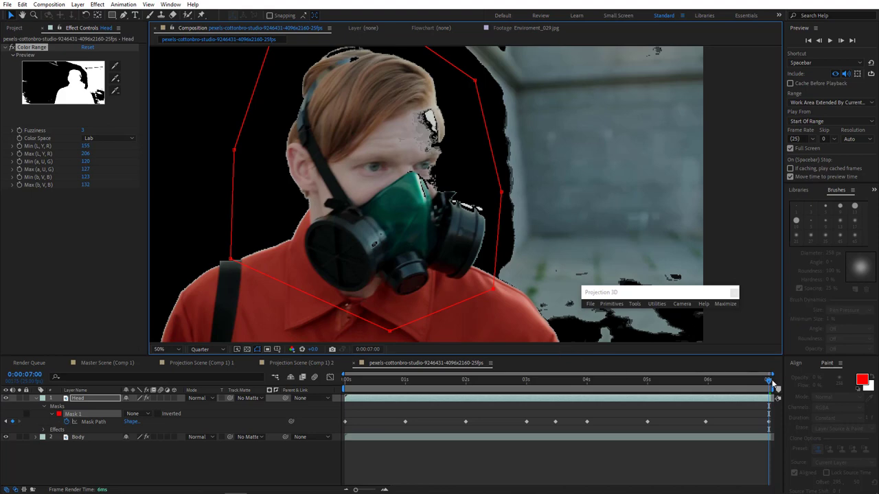
# Step: Check the key backward through the clip to 0:00:00:00 and set the Head layer's Mask 1 mode to Add
pyautogui.moveTo(772, 386); pyautogui.dragTo(588, 388)
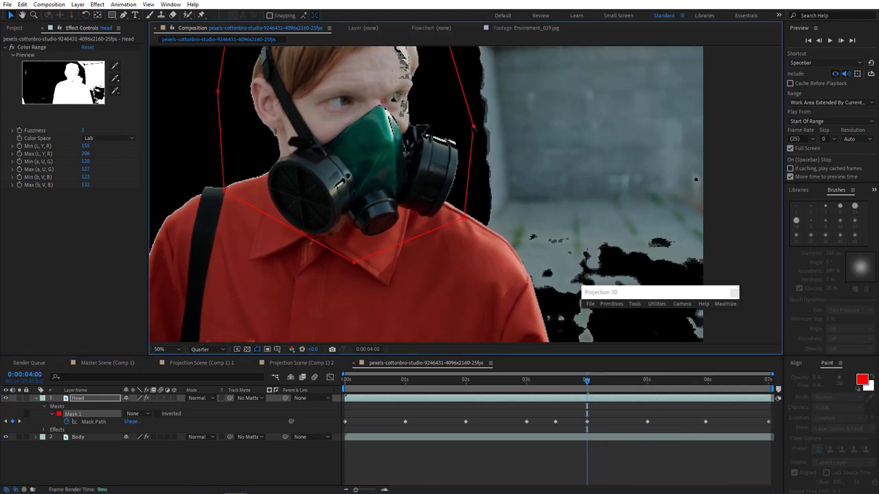
pyautogui.click(615, 379)
pyautogui.moveTo(615, 379); pyautogui.dragTo(555, 393)
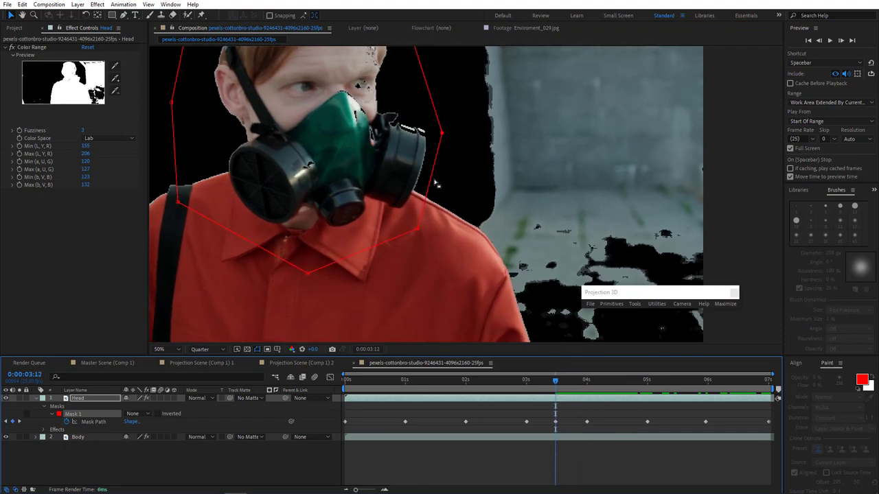
pyautogui.scroll(-2, 436, 183)
pyautogui.moveTo(397, 381); pyautogui.dragTo(226, 415)
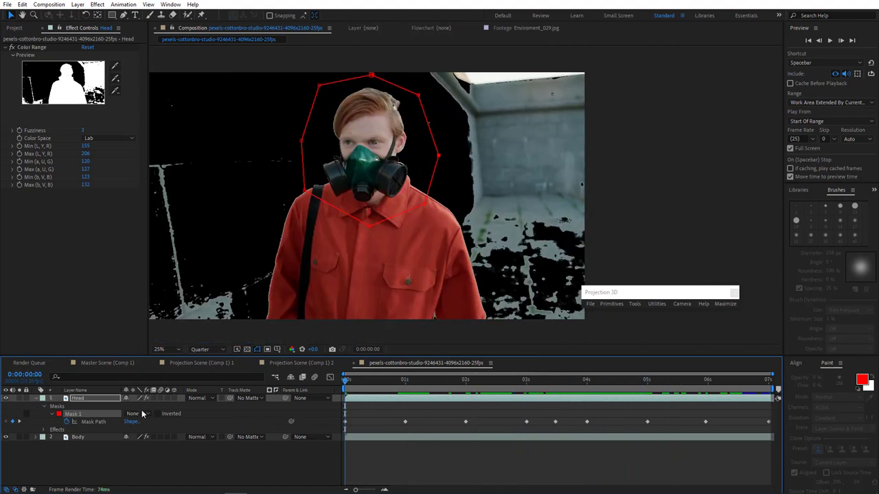
pyautogui.click(142, 414)
pyautogui.click(158, 432)
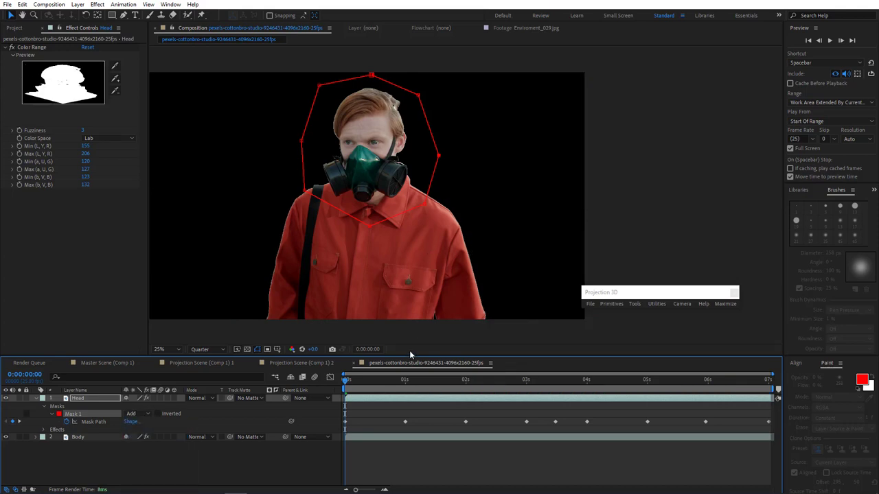
pyautogui.moveTo(357, 386); pyautogui.dragTo(296, 405)
# Step: Apply the Simple Choker effect to the Head layer, set Choke Matte to -1.80, and inspect the head's edges
pyautogui.click(98, 5)
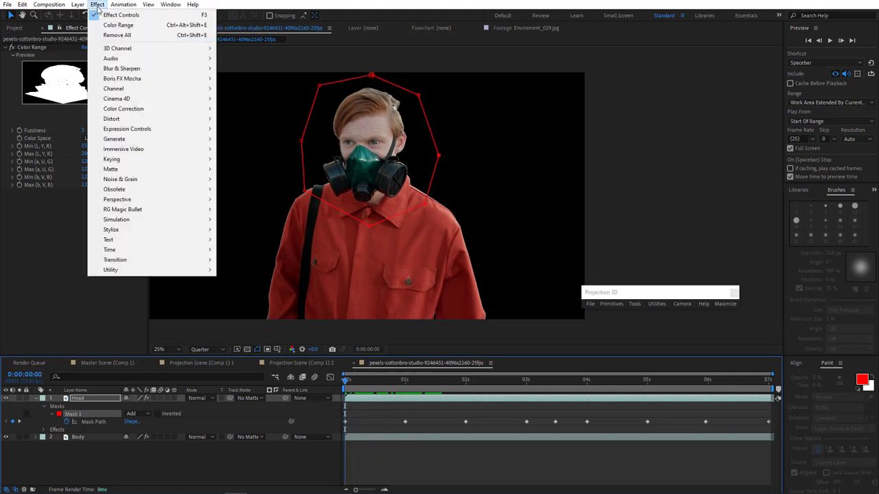
pyautogui.moveTo(203, 170)
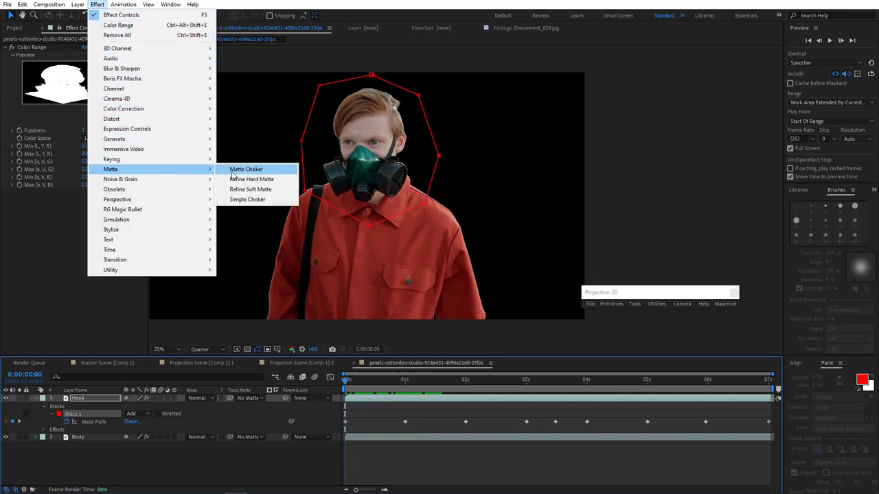
pyautogui.click(244, 199)
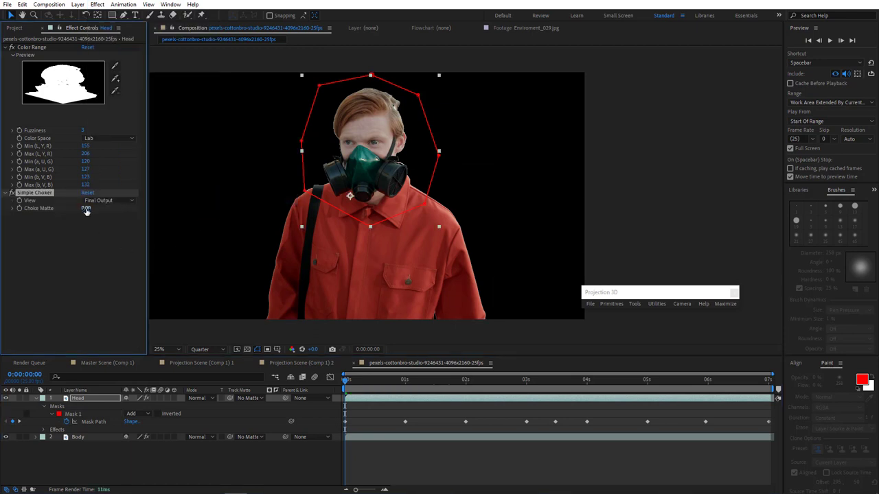
pyautogui.moveTo(86, 208); pyautogui.dragTo(81, 212)
pyautogui.scroll(1, 380, 147)
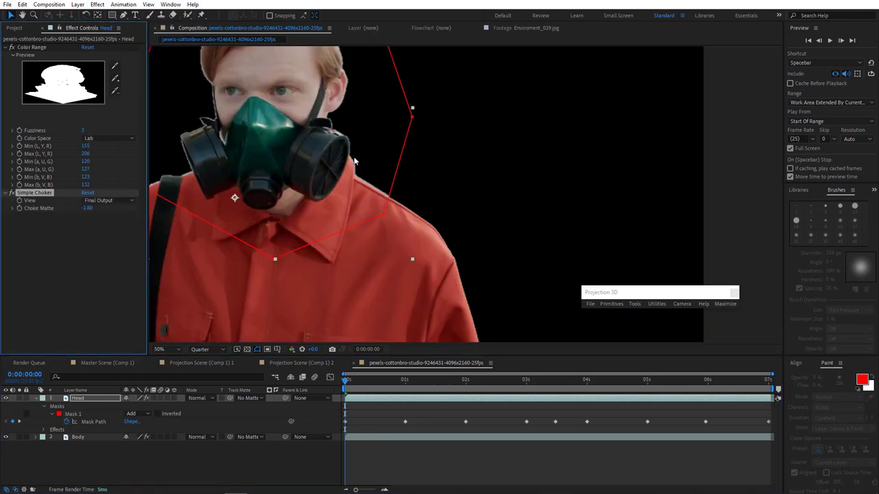
pyautogui.moveTo(352, 160); pyautogui.dragTo(433, 226)
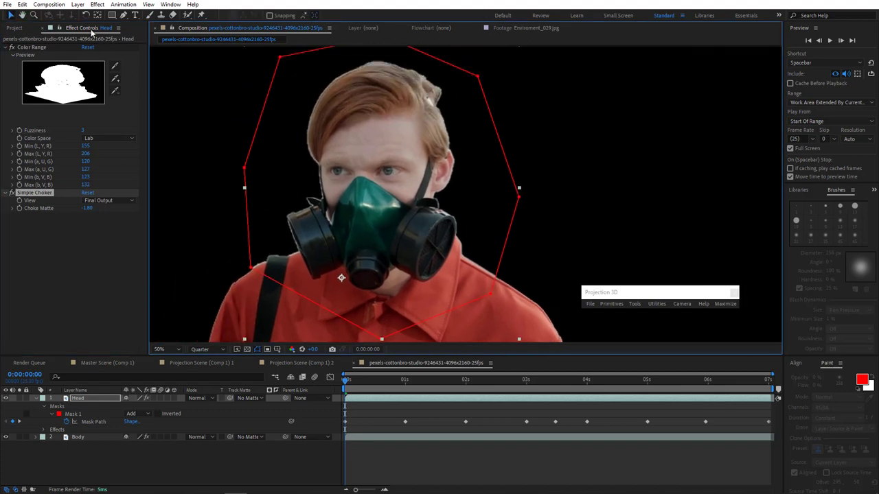
# Step: Apply the Key Cleaner effect to the Head layer with Additional Edge Radius 24.4 and Alpha Contrast 39%
pyautogui.click(98, 5)
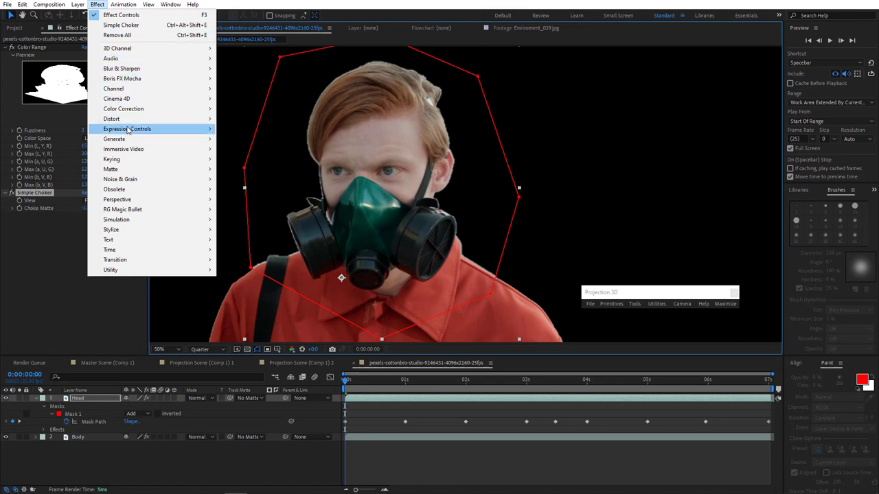
pyautogui.moveTo(153, 162)
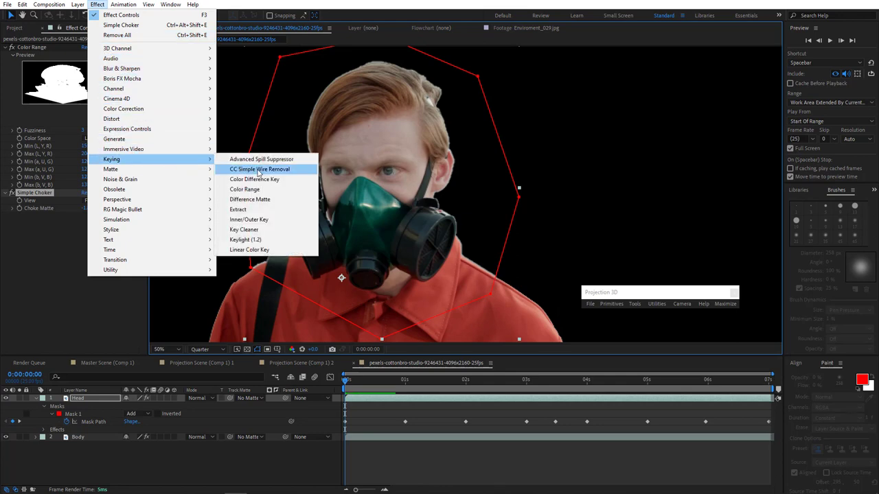
pyautogui.click(249, 229)
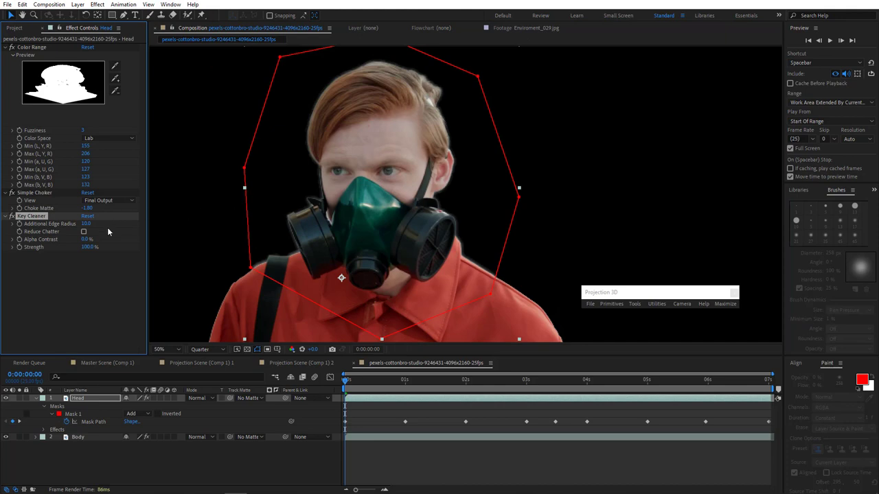
pyautogui.moveTo(116, 232); pyautogui.dragTo(214, 234)
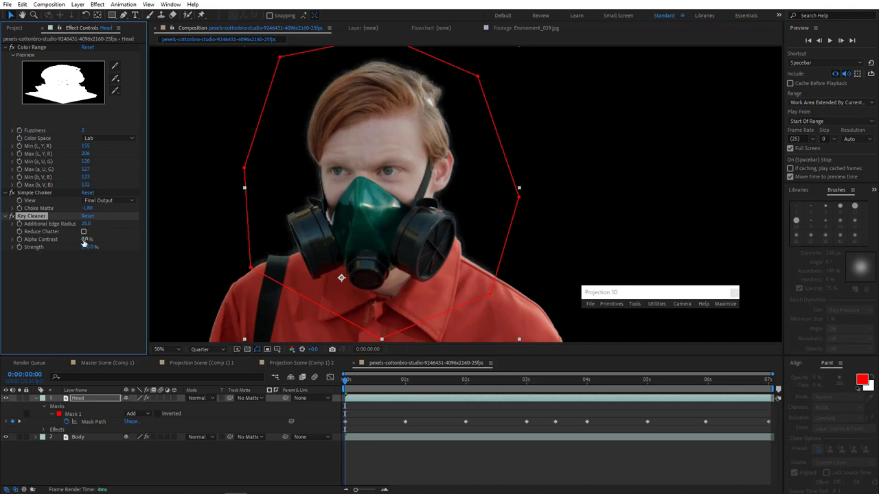
pyautogui.moveTo(28, 246)
pyautogui.mouseDown()
pyautogui.moveTo(85, 246)
pyautogui.moveTo(35, 247)
pyautogui.mouseUp()
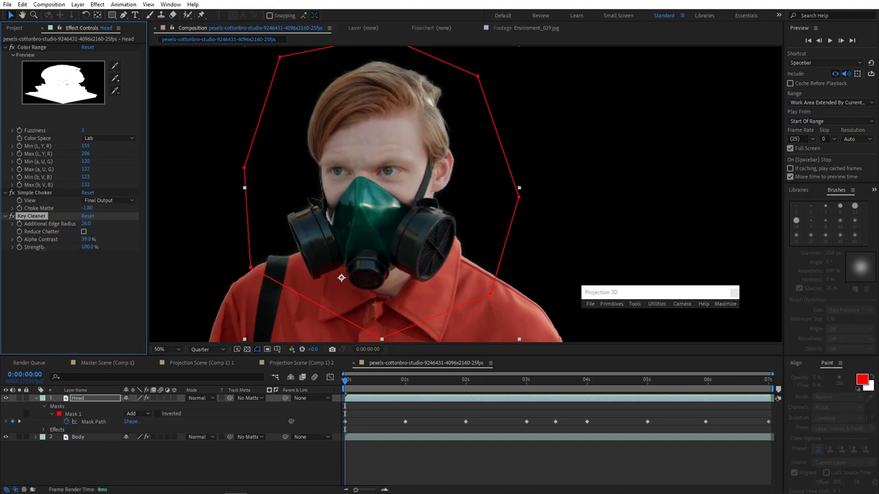
pyautogui.moveTo(87, 224)
pyautogui.mouseDown()
pyautogui.moveTo(123, 226)
pyautogui.moveTo(85, 232)
pyautogui.mouseUp()
# Step: Duplicate Key Cleaner and tune the copy at 0:00:06:09 to Additional Edge Radius 25.9 and Alpha Contrast 10%
pyautogui.hotkey('ctrl', 'd')
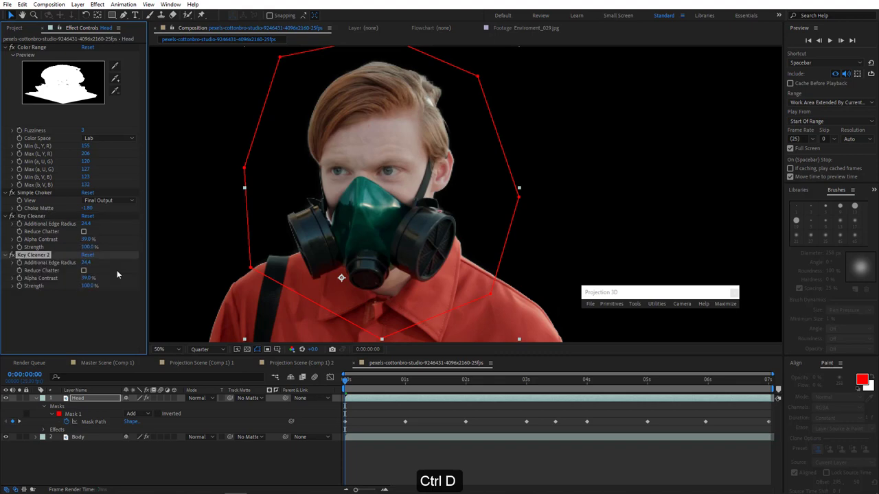
pyautogui.moveTo(79, 282); pyautogui.dragTo(150, 263)
pyautogui.moveTo(95, 263); pyautogui.dragTo(81, 263)
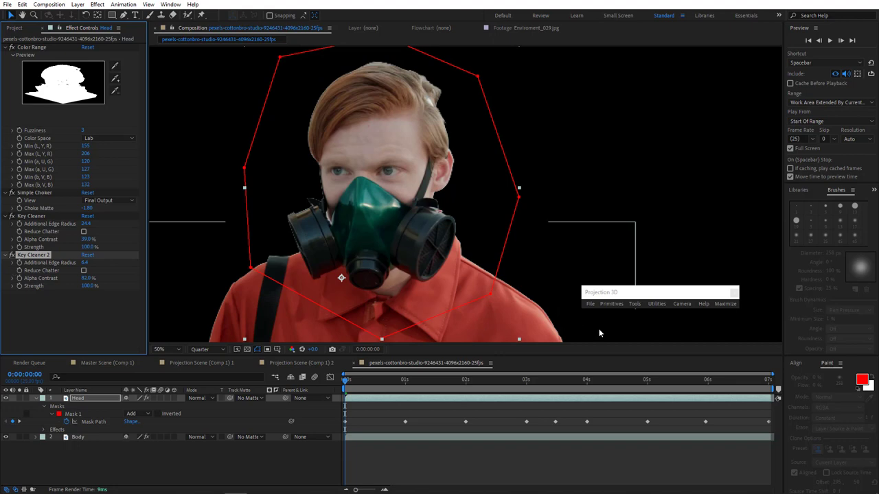
pyautogui.click(648, 381)
pyautogui.moveTo(651, 391); pyautogui.dragTo(731, 391)
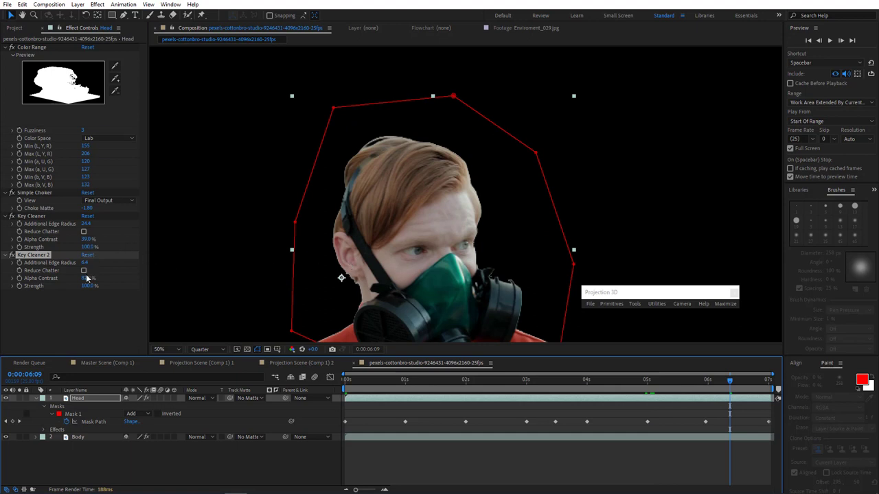
pyautogui.moveTo(86, 283); pyautogui.dragTo(34, 285)
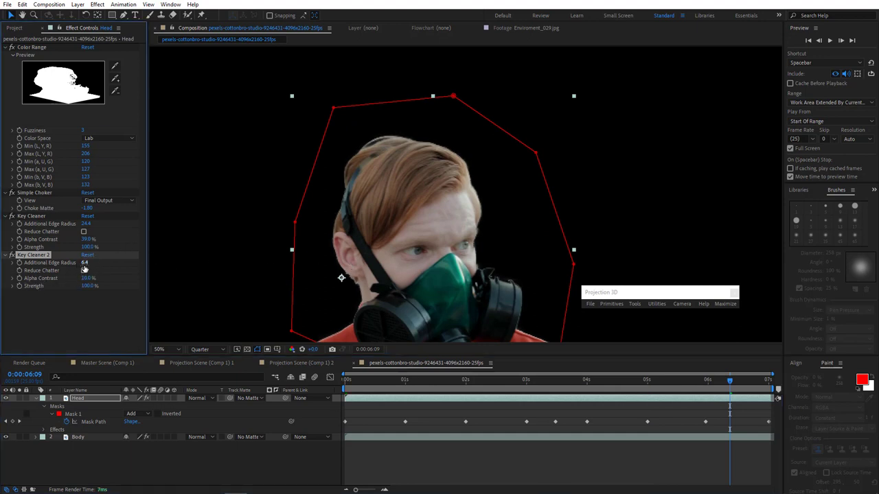
pyautogui.moveTo(84, 264); pyautogui.dragTo(175, 284)
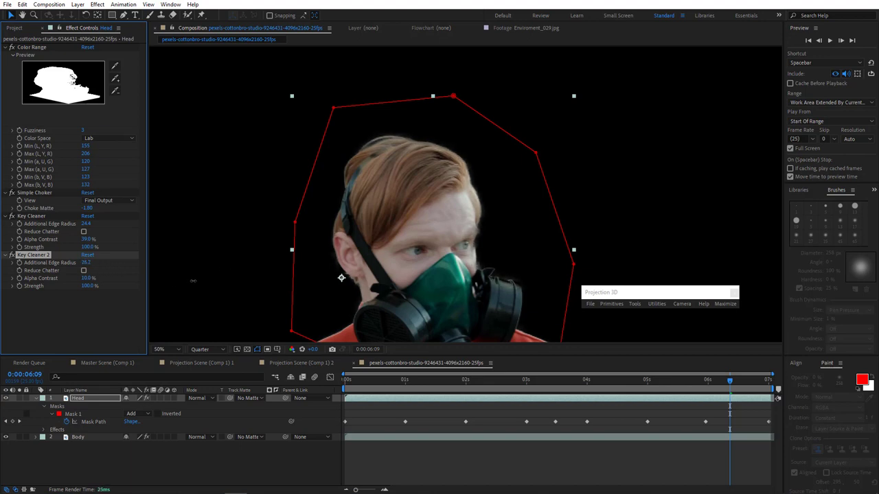
# Step: Check the head at 0:00:07:00 and set the Simple Choker's Choke Matte to -2.30
pyautogui.moveTo(729, 380); pyautogui.dragTo(804, 383)
pyautogui.press(',')
pyautogui.press(',')
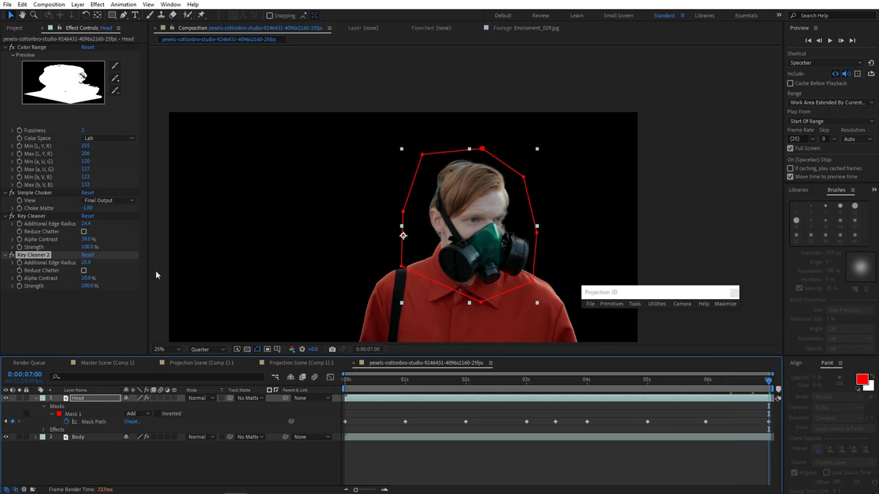
pyautogui.moveTo(87, 208); pyautogui.dragTo(83, 208)
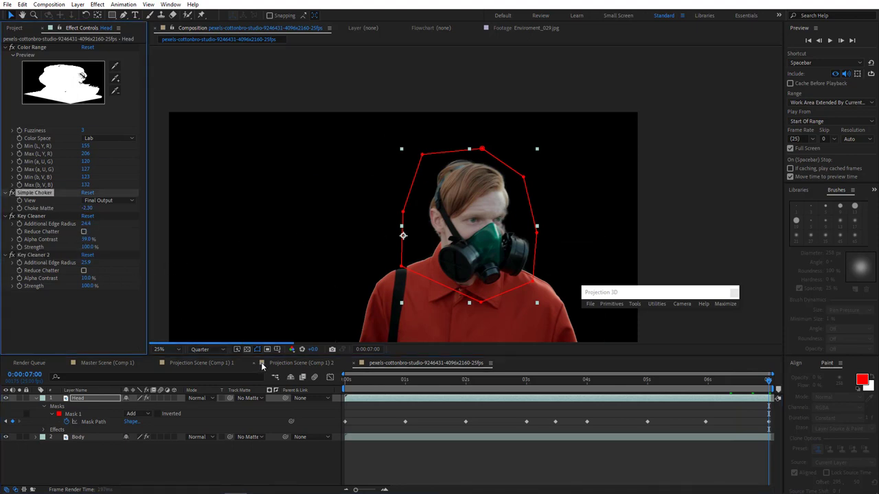
# Step: Inspect the head's edges at 0:00:05:24 in Full resolution, and return the preview to Quarter
pyautogui.click(213, 350)
pyautogui.click(203, 371)
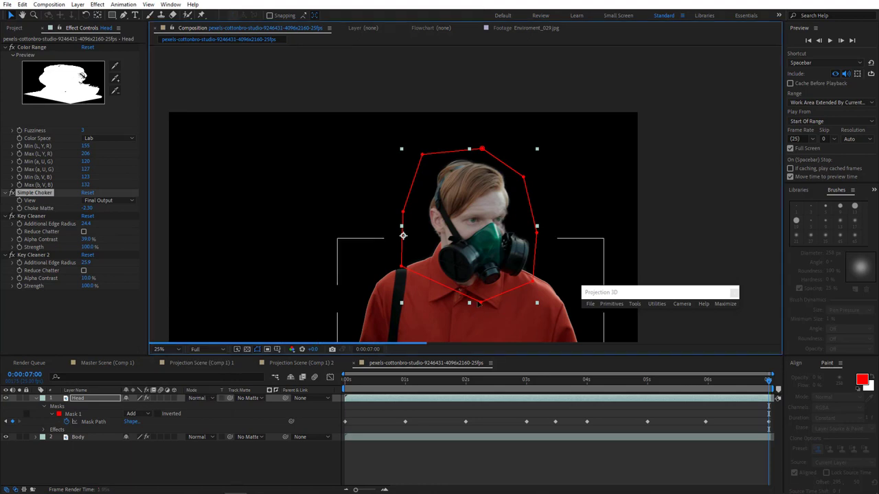
pyautogui.click(708, 386)
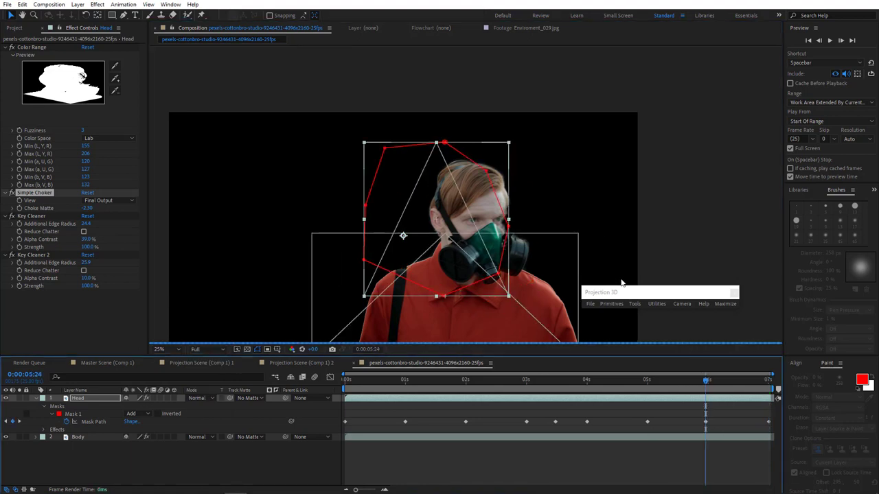
pyautogui.press('.')
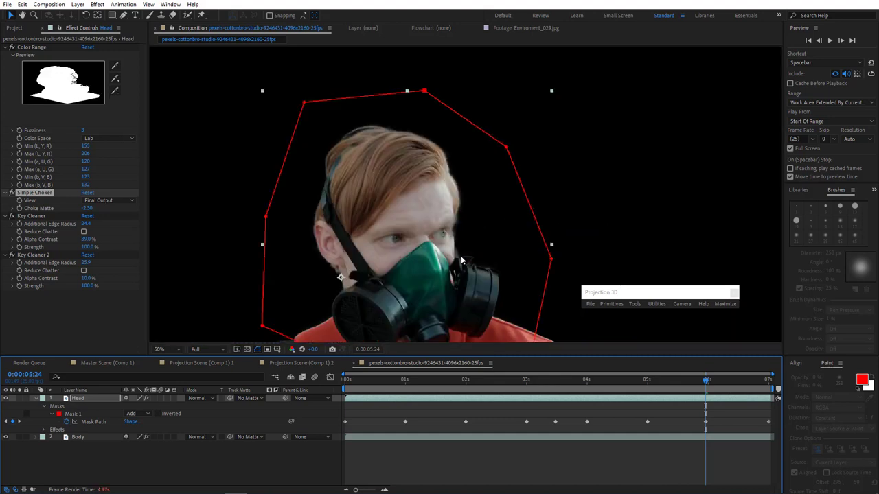
pyautogui.moveTo(451, 266); pyautogui.dragTo(475, 212)
pyautogui.click(214, 351)
pyautogui.click(214, 404)
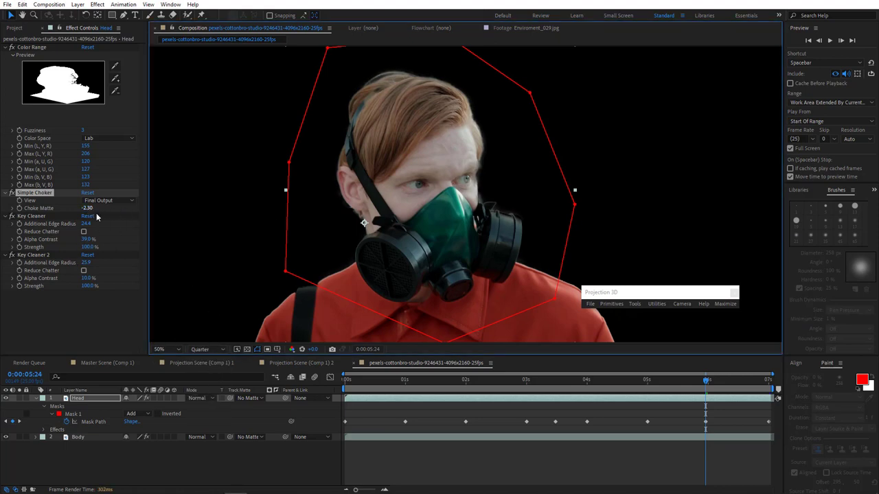
# Step: Set Key Cleaner to edge radius 36.8 and Alpha Contrast 81%, and Key Cleaner 2 to radius 16.8 and contrast 18%
pyautogui.moveTo(89, 224); pyautogui.dragTo(107, 224)
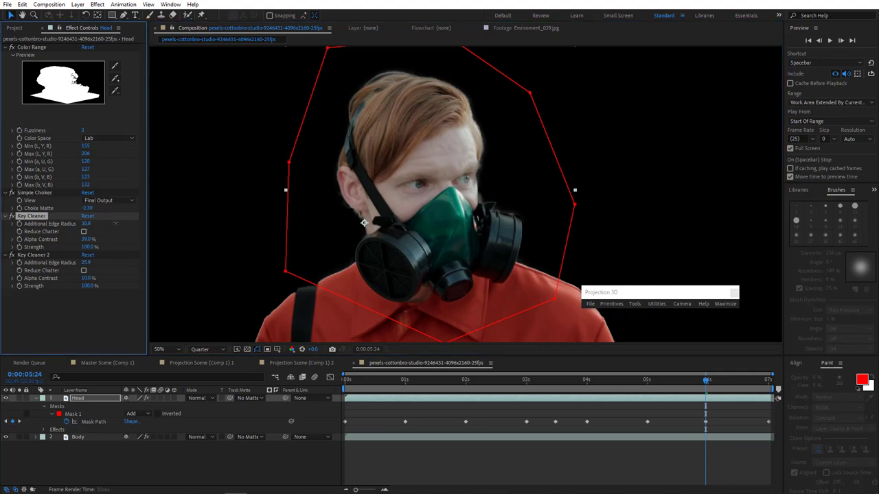
pyautogui.moveTo(86, 262); pyautogui.dragTo(75, 262)
pyautogui.moveTo(86, 278); pyautogui.dragTo(109, 278)
pyautogui.moveTo(86, 239); pyautogui.dragTo(62, 239)
pyautogui.click(465, 381)
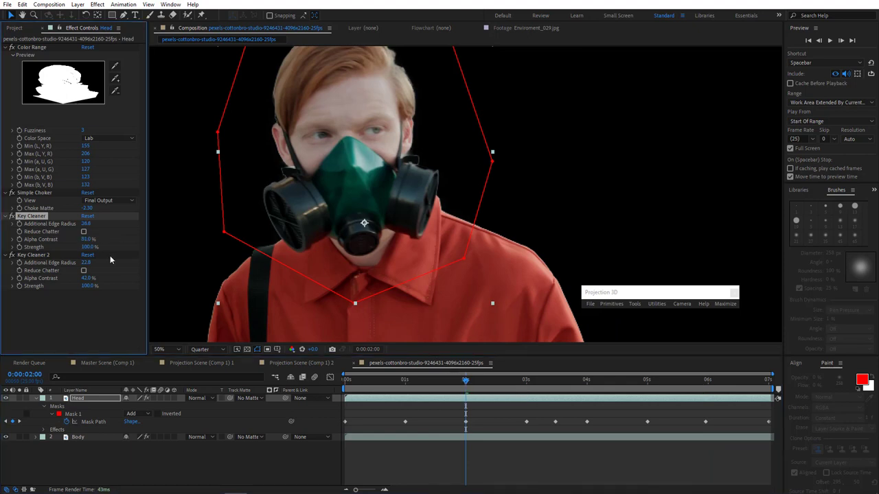
pyautogui.moveTo(86, 278); pyautogui.dragTo(52, 284)
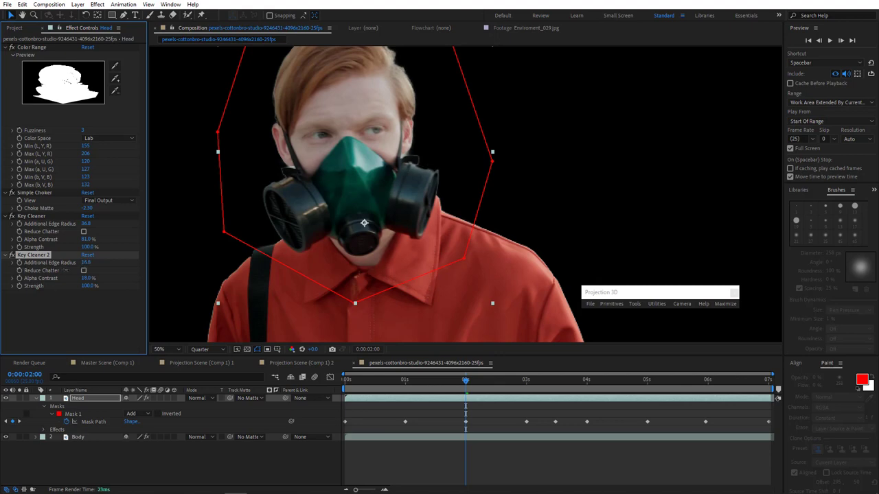
# Step: Inspect the keyed man in Full resolution at 0:00:02:05 and 0:00:04:00 with the mask outlines hidden
pyautogui.click(206, 350)
pyautogui.click(215, 373)
pyautogui.moveTo(465, 377); pyautogui.dragTo(478, 378)
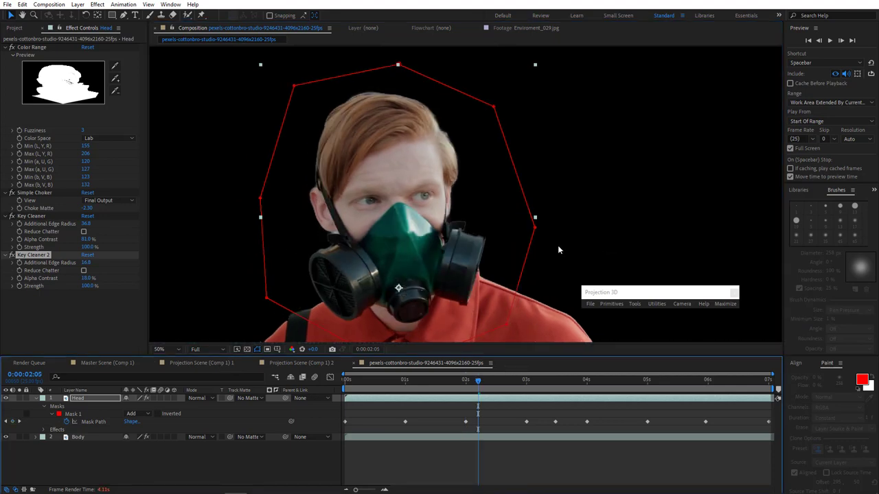
pyautogui.scroll(-1, 557, 248)
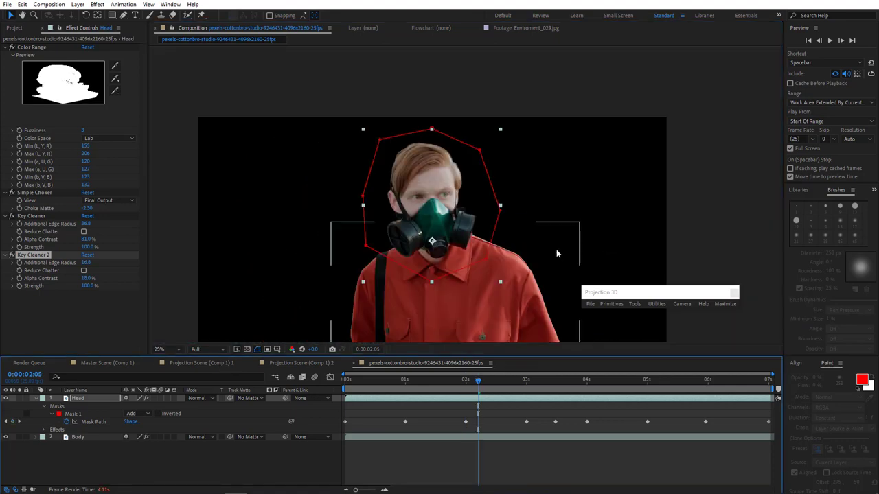
pyautogui.moveTo(497, 273); pyautogui.dragTo(504, 224)
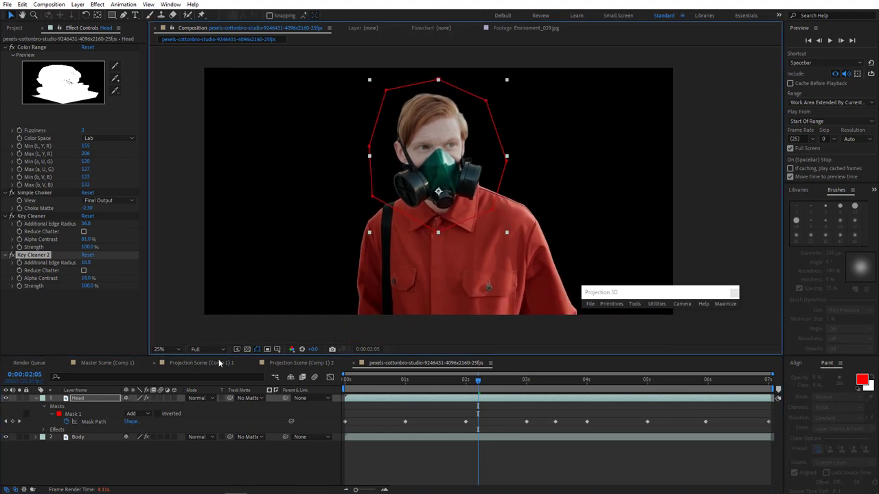
pyautogui.click(256, 349)
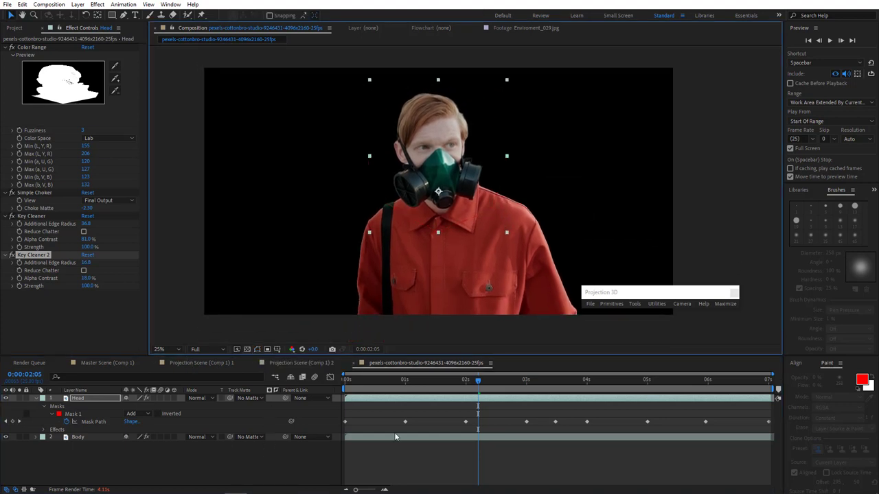
pyautogui.click(587, 380)
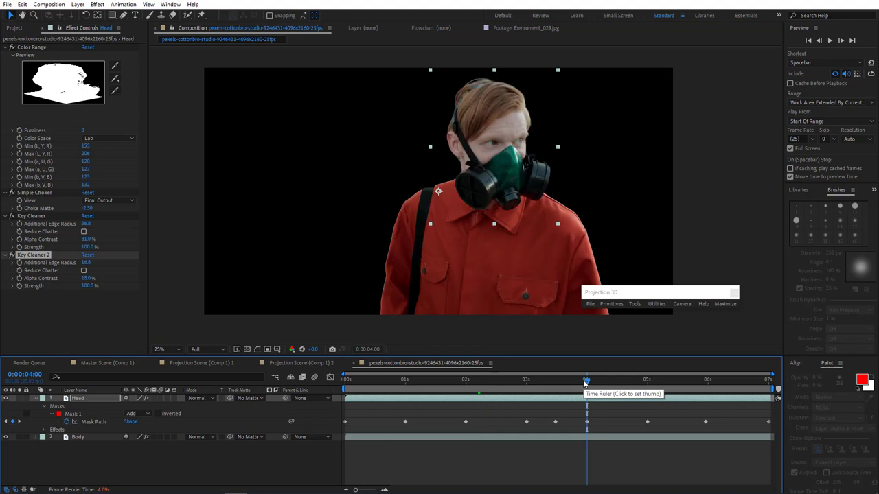
# Step: Collapse the Head layer, add the original pexels footage beneath the Body layer, and set the preview to Quarter resolution
pyautogui.click(36, 400)
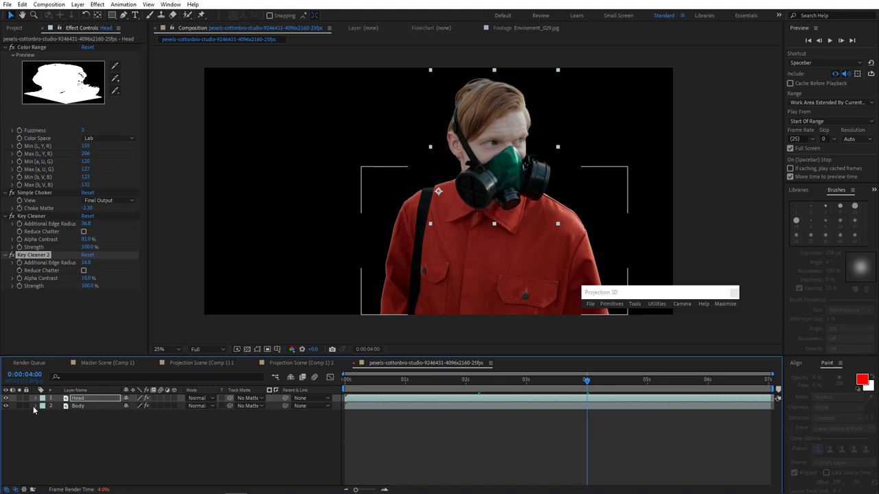
pyautogui.click(87, 434)
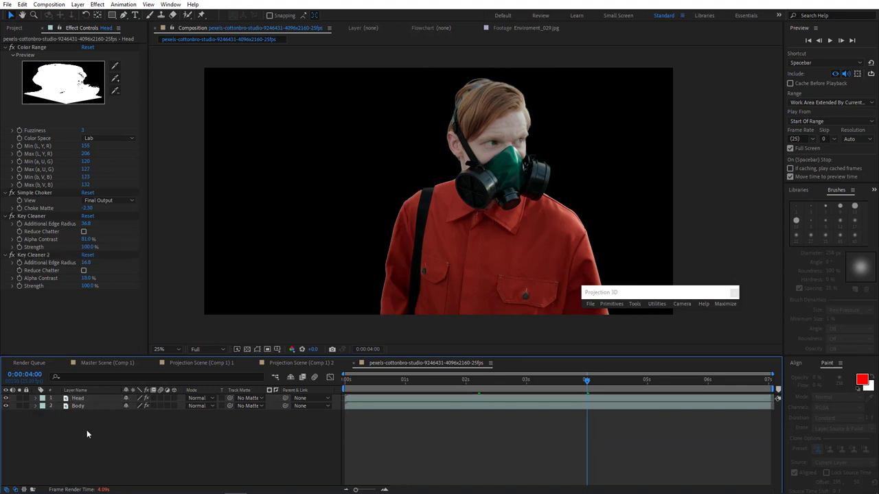
pyautogui.moveTo(351, 281); pyautogui.dragTo(337, 292)
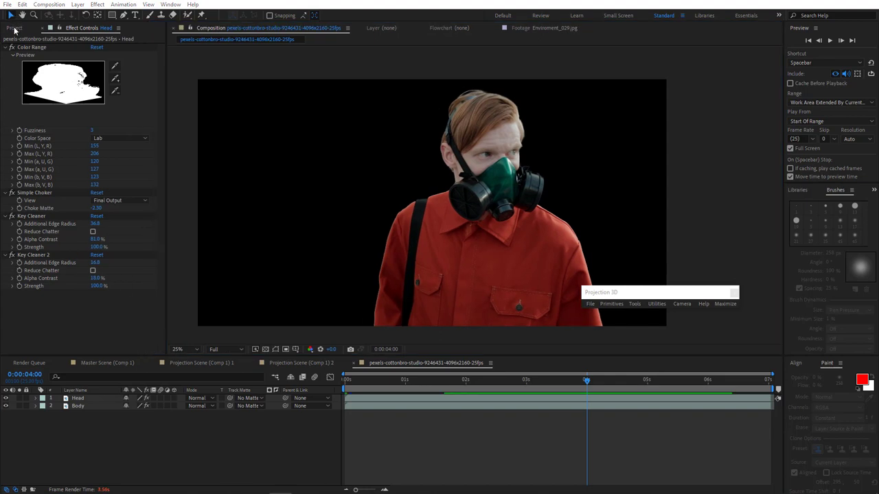
pyautogui.click(14, 29)
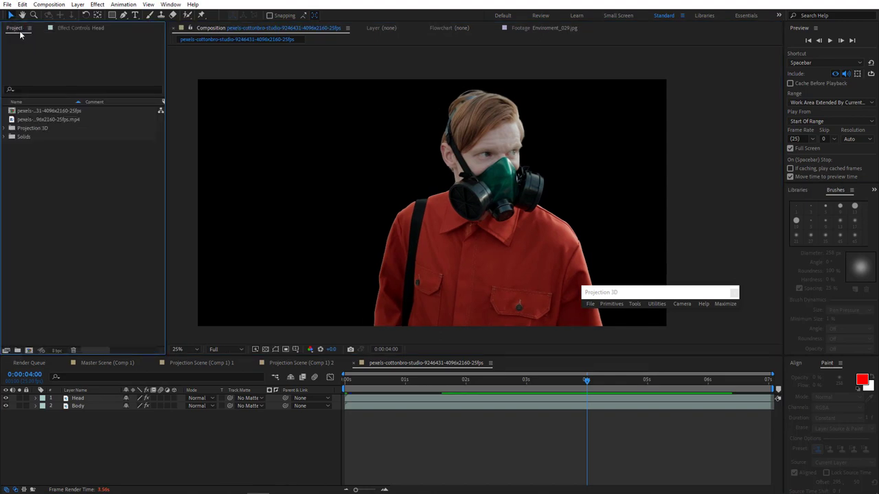
pyautogui.moveTo(48, 121); pyautogui.dragTo(120, 426)
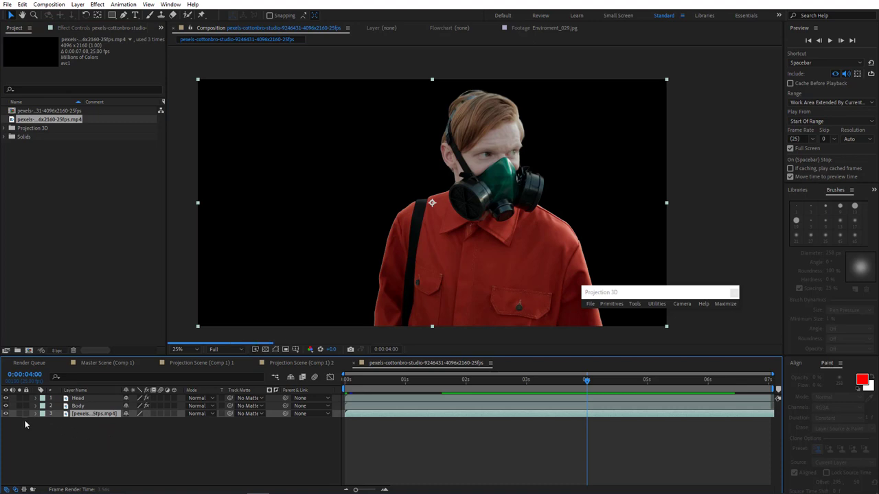
pyautogui.click(214, 348)
pyautogui.click(221, 402)
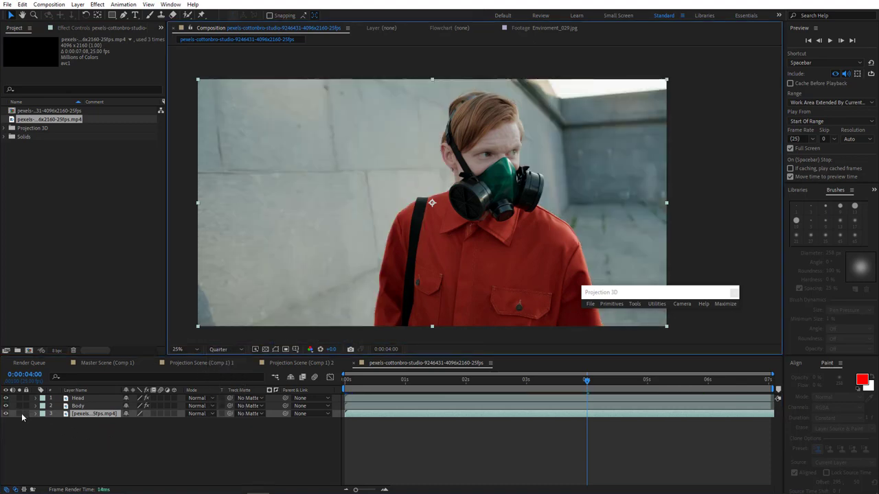
# Step: Solo the new footage layer and draw a four-point Pen mask loosely around the man at 0:00:04:00
pyautogui.click(124, 14)
pyautogui.click(352, 334)
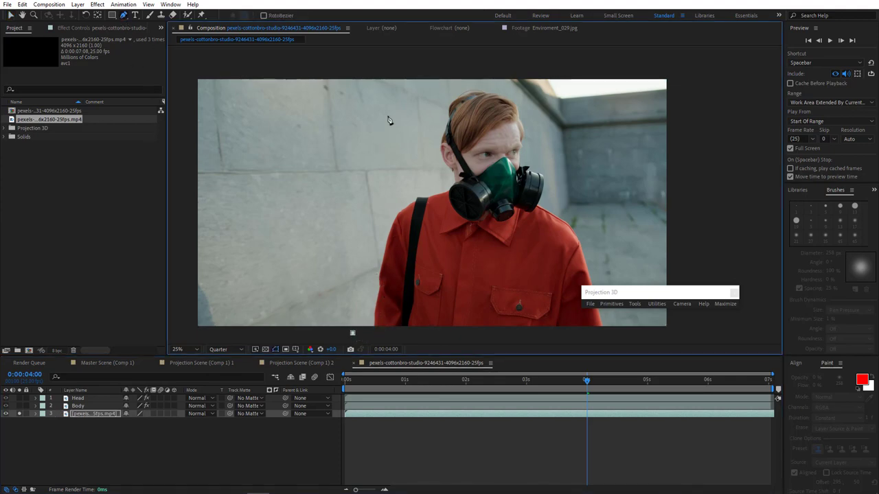
pyautogui.click(402, 82)
pyautogui.click(530, 80)
pyautogui.click(616, 335)
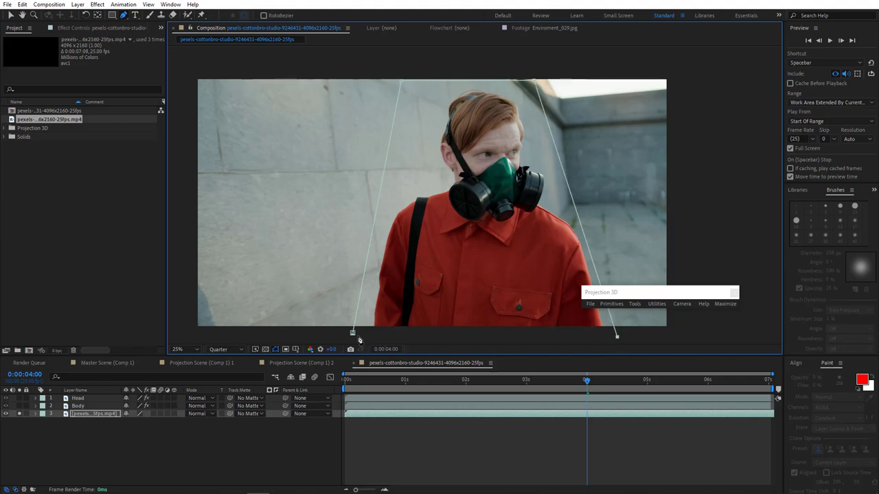
pyautogui.click(353, 334)
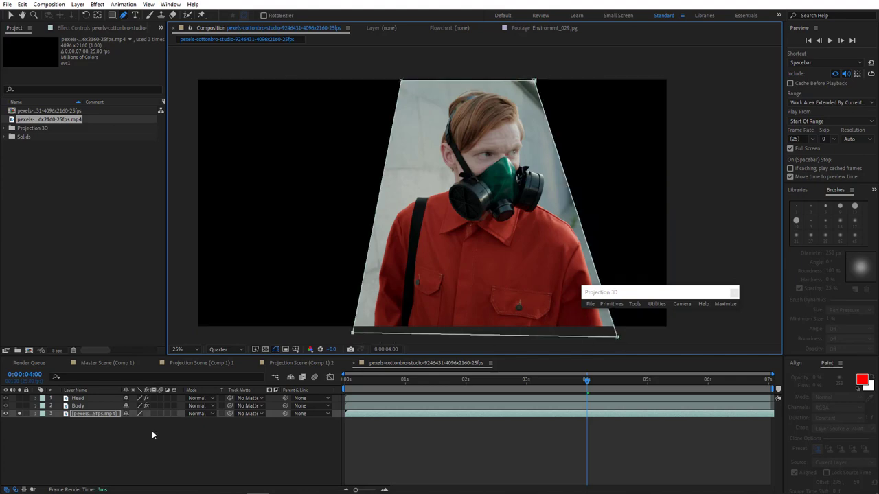
# Step: Keyframe the footage layer's mask path at 0:00:04:00 and reposition the mask around the man at 0:00:00:00 and 0:00:02:01
pyautogui.press('m')
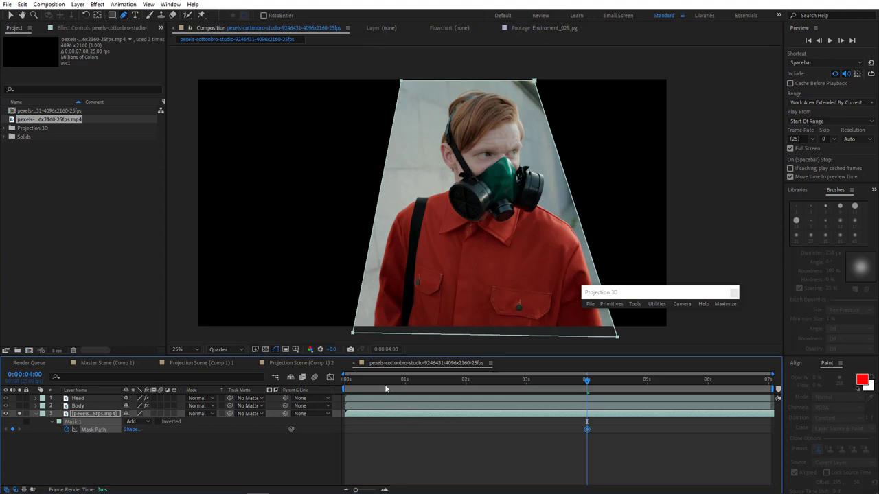
pyautogui.moveTo(376, 380); pyautogui.dragTo(341, 377)
pyautogui.click(401, 81)
pyautogui.moveTo(400, 82); pyautogui.dragTo(381, 87)
pyautogui.click(404, 381)
pyautogui.click(464, 384)
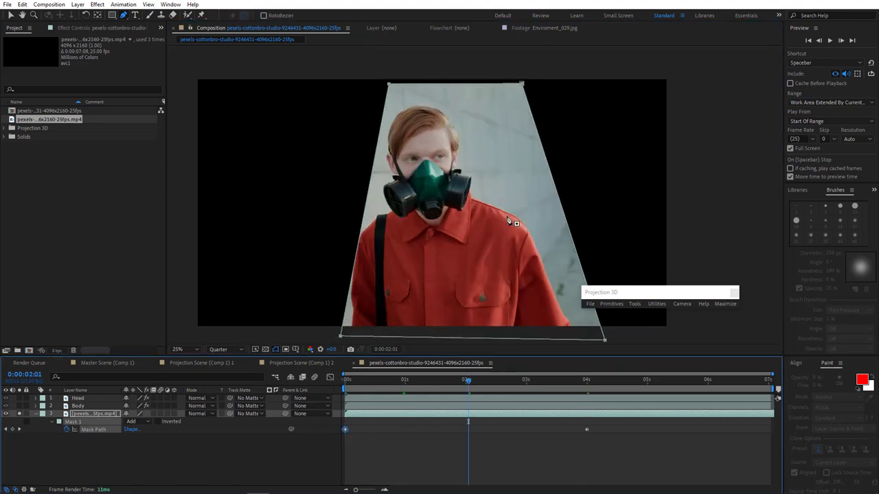
pyautogui.moveTo(516, 85); pyautogui.dragTo(505, 90)
# Step: Keyframe the mask around the man at 0:00:06:00 and 0:00:07:00, and return to the start of the composition
pyautogui.click(526, 382)
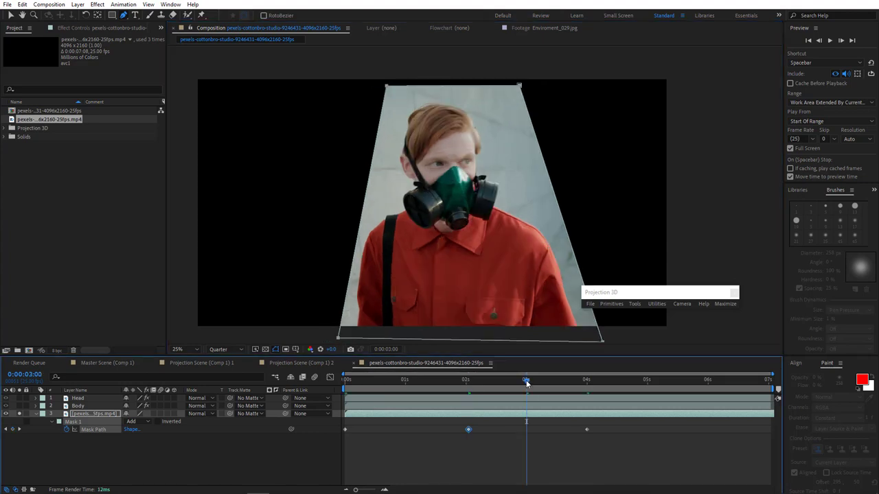
pyautogui.click(647, 382)
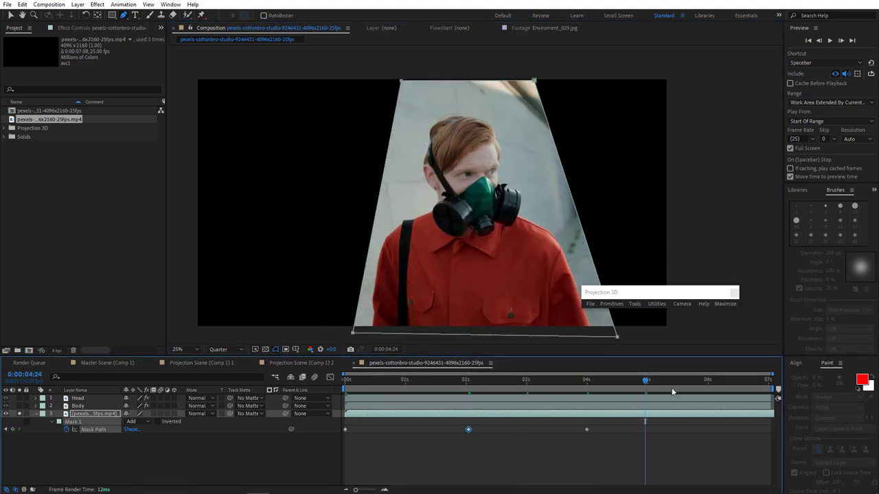
pyautogui.click(707, 382)
pyautogui.moveTo(534, 83); pyautogui.dragTo(554, 100)
pyautogui.click(768, 381)
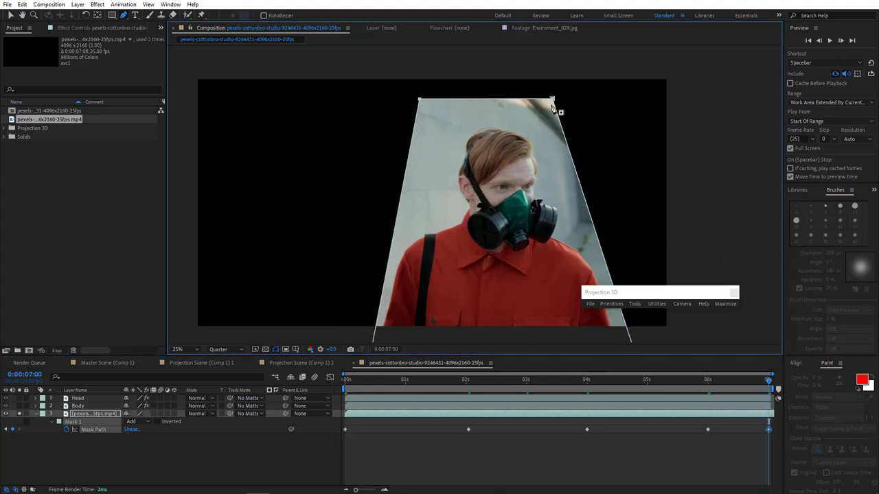
pyautogui.moveTo(717, 380); pyautogui.dragTo(310, 421)
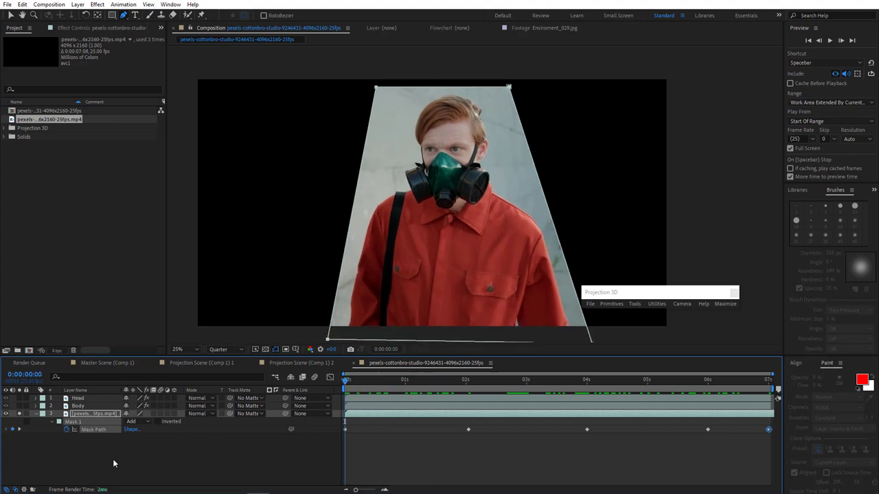
# Step: Set the footage mask's mode to Subtract and pre-compose the layer, moving all attributes into the new composition
pyautogui.click(137, 424)
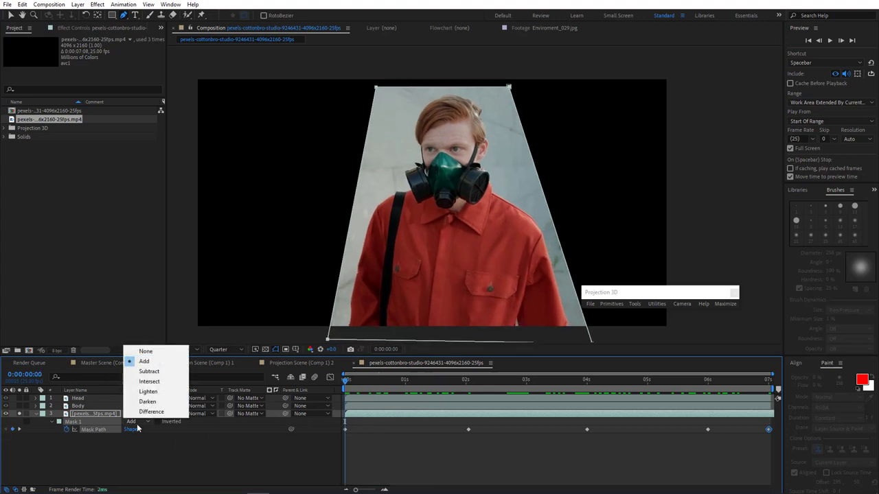
pyautogui.click(154, 371)
pyautogui.click(94, 414)
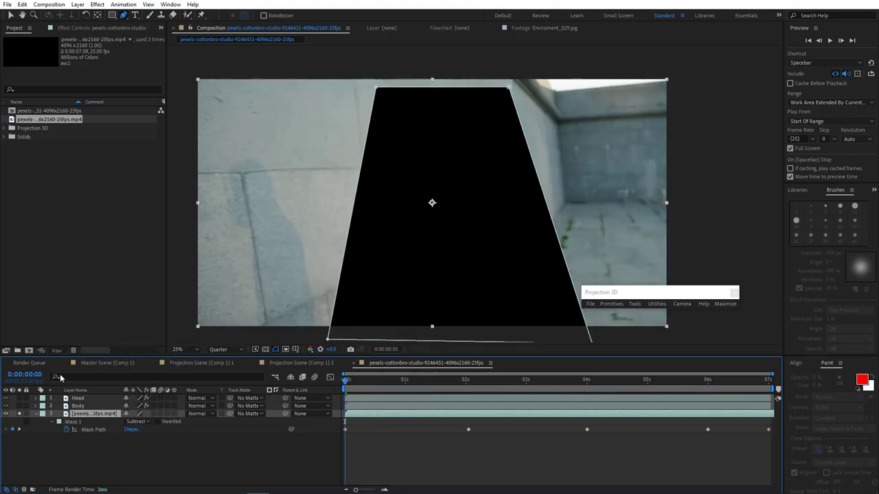
pyautogui.click(77, 4)
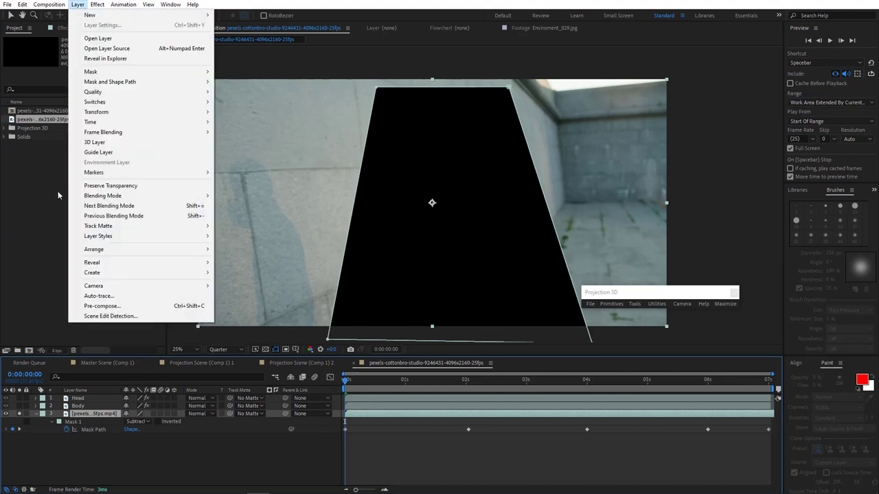
pyautogui.click(93, 310)
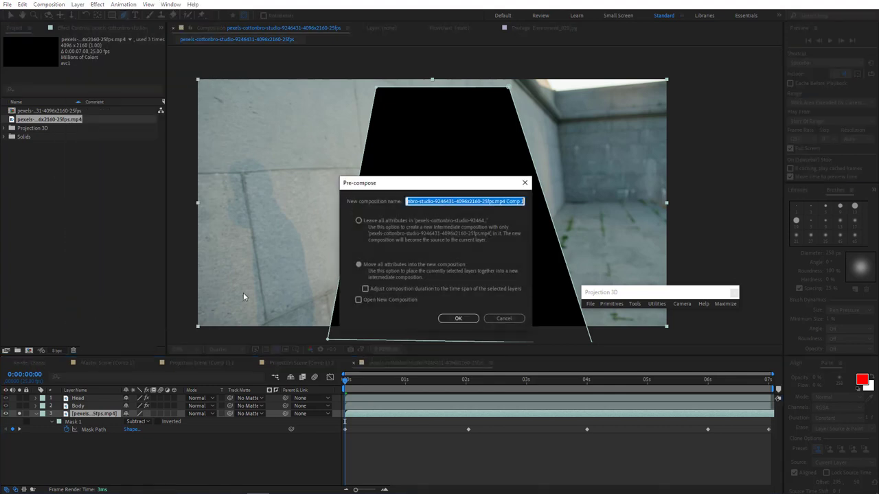
pyautogui.click(458, 319)
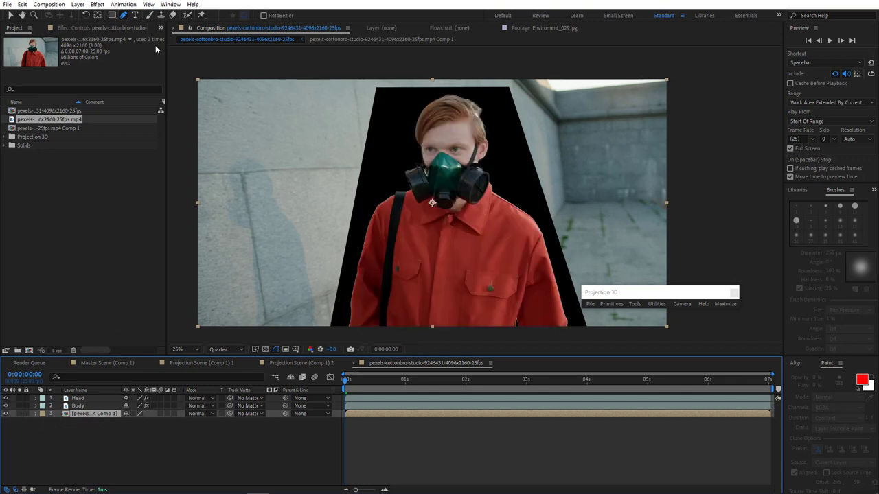
# Step: Camera-track the masked background precomp and set the ground plane and origin from ground track points at 0:00:03:00
pyautogui.click(123, 5)
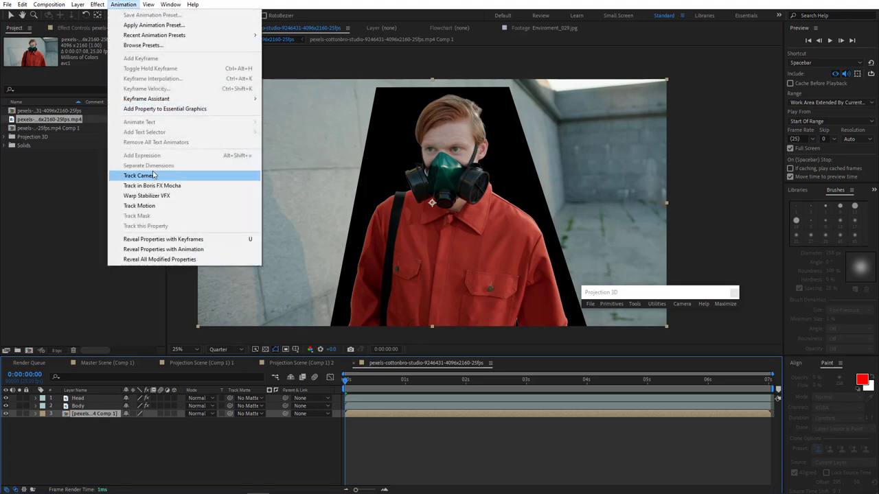
pyautogui.click(151, 173)
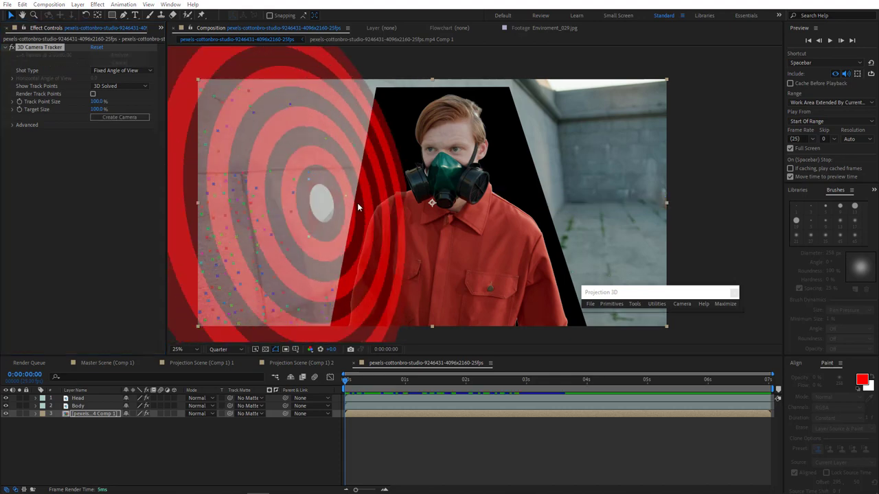
pyautogui.moveTo(467, 379); pyautogui.dragTo(528, 393)
pyautogui.moveTo(577, 277)
pyautogui.mouseDown()
pyautogui.moveTo(692, 269)
pyautogui.moveTo(677, 226)
pyautogui.moveTo(641, 212)
pyautogui.moveTo(563, 228)
pyautogui.moveTo(563, 259)
pyautogui.moveTo(581, 278)
pyautogui.mouseUp()
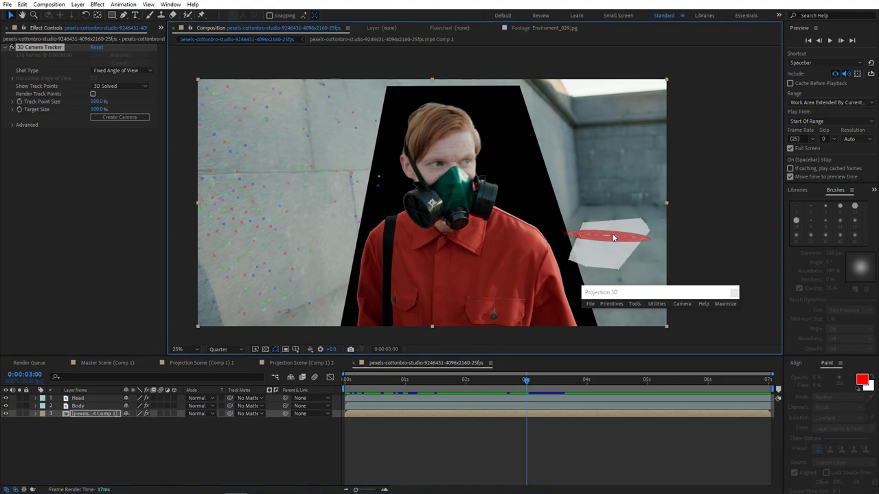
pyautogui.rightClick(614, 238)
pyautogui.click(652, 316)
# Step: Create a null and camera from the selected ground track points, and delete the tracked background precomp layer
pyautogui.rightClick(611, 235)
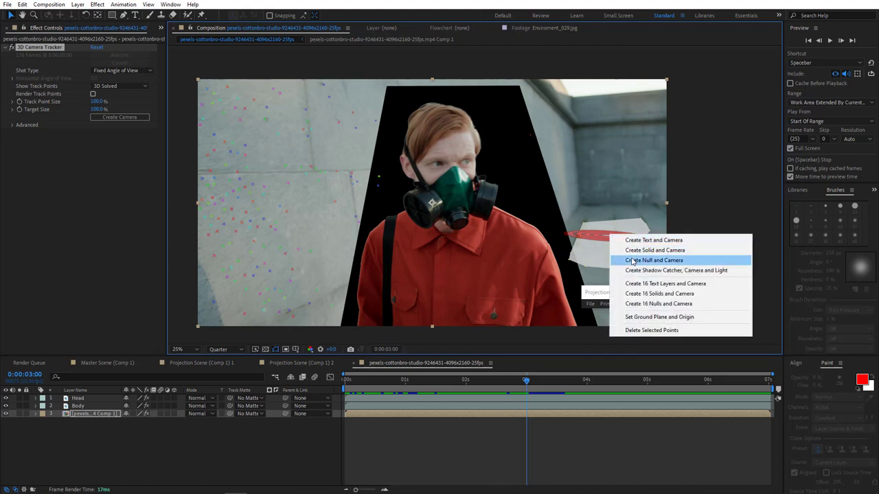
pyautogui.click(631, 260)
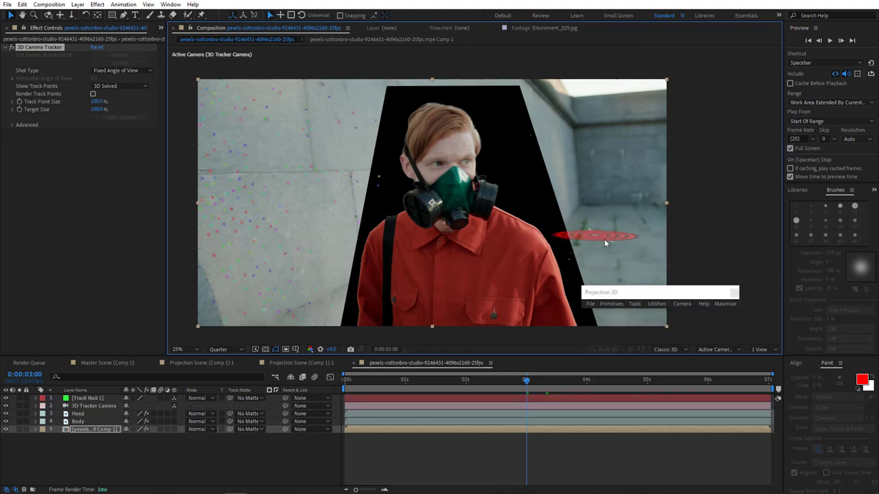
pyautogui.click(371, 403)
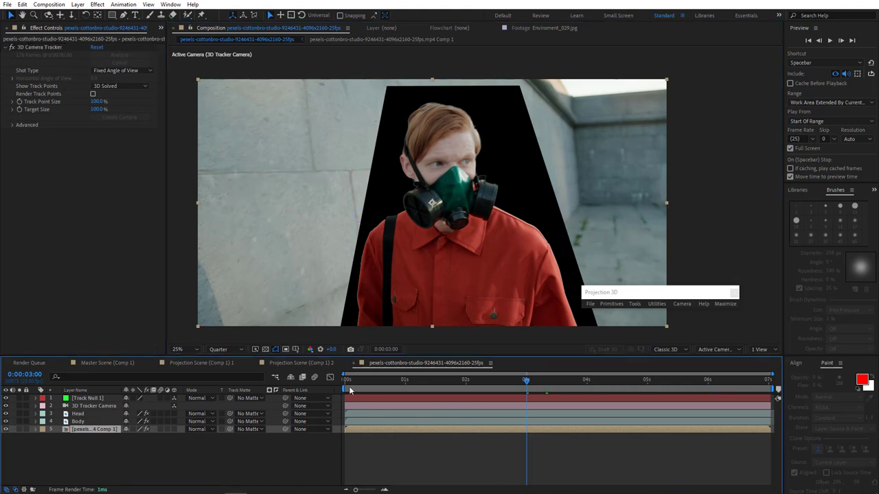
pyautogui.moveTo(350, 390); pyautogui.dragTo(98, 429)
pyautogui.press('Delete')
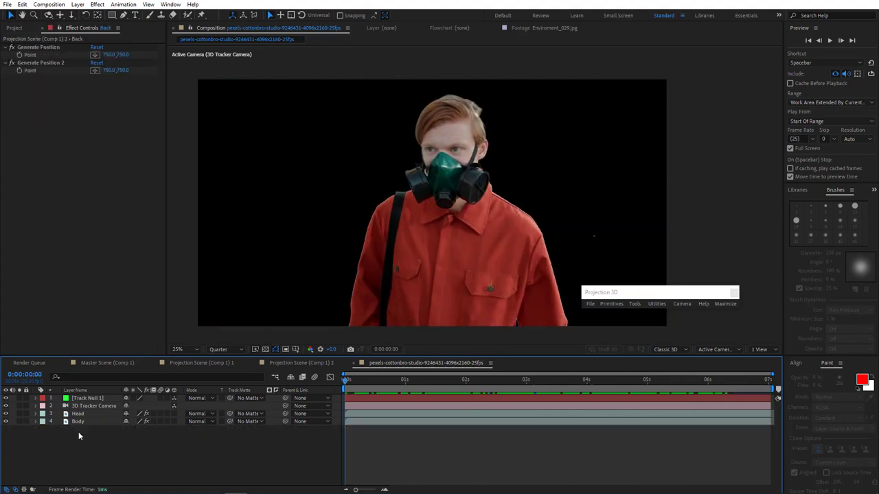
# Step: Pre-compose the Head and Body layers together as Pre-comp 1
pyautogui.moveTo(85, 440); pyautogui.dragTo(96, 421)
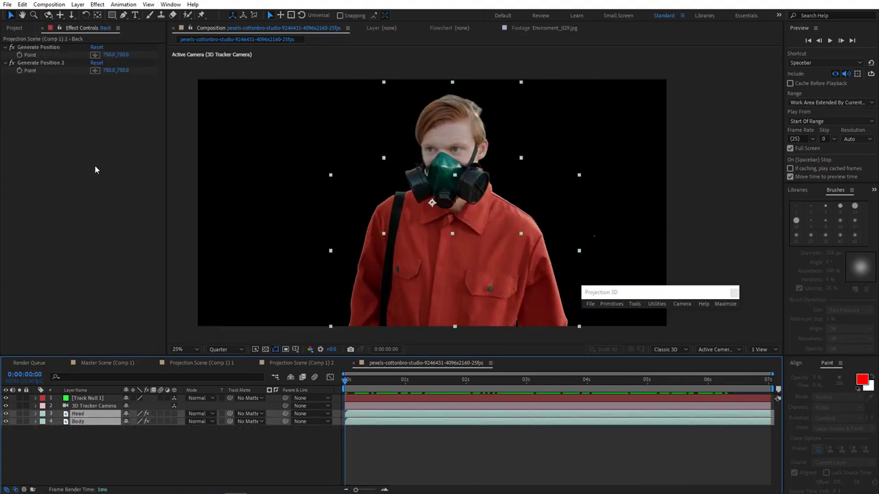
pyautogui.click(79, 4)
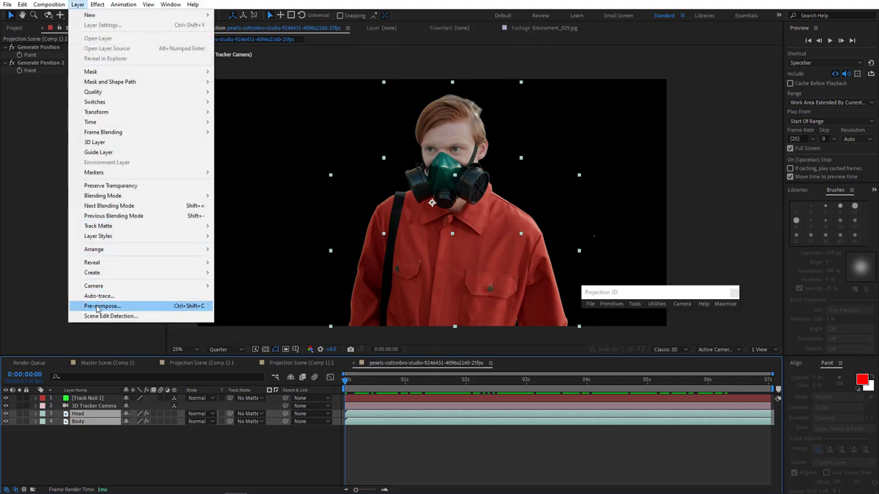
pyautogui.click(96, 307)
pyautogui.click(458, 318)
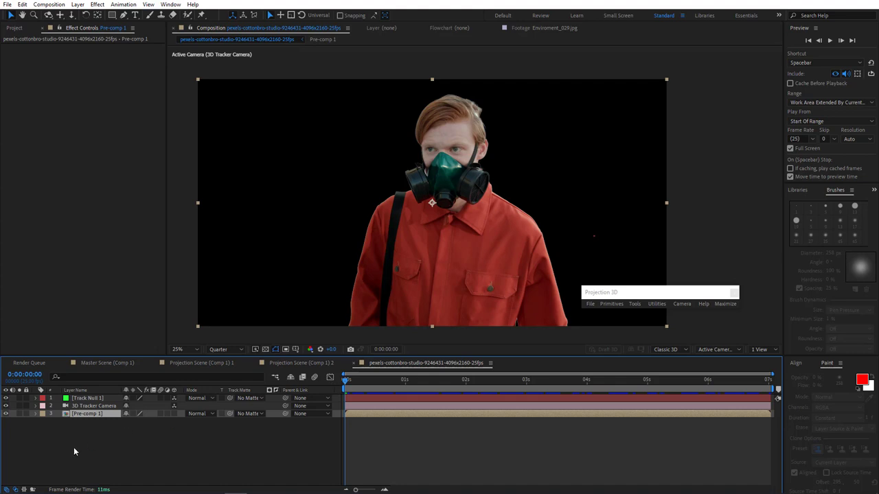
# Step: Open Projection 3D's Stabilize 3D Matchmove for the null, tracker camera and Pre-comp 1, and choose Master Scene (Comp 1) as the master scene
pyautogui.moveTo(76, 450); pyautogui.dragTo(105, 395)
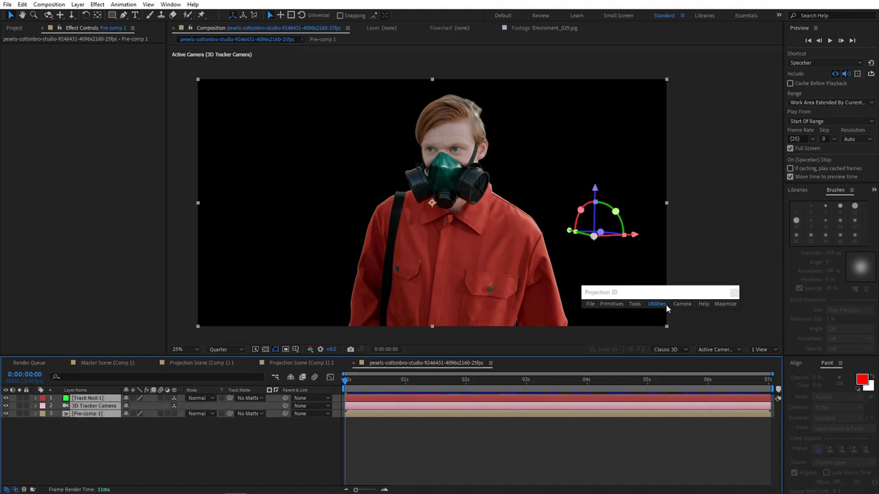
pyautogui.click(666, 306)
pyautogui.click(704, 343)
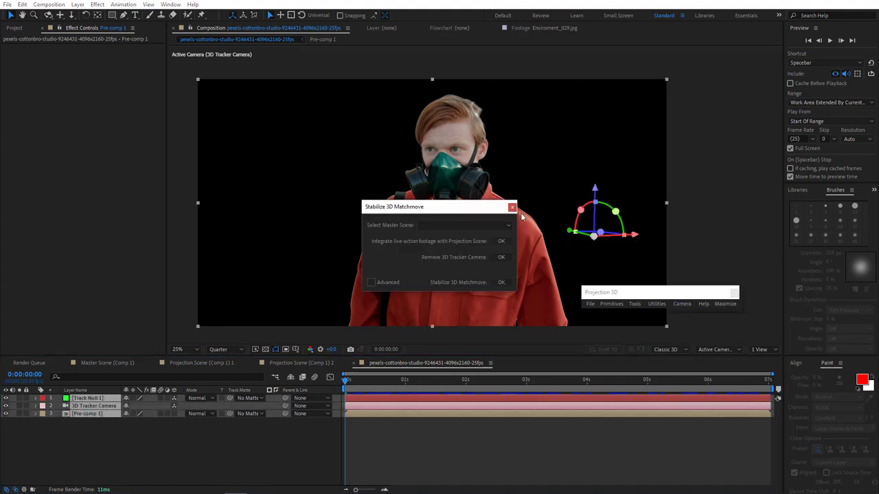
pyautogui.moveTo(514, 209); pyautogui.dragTo(736, 197)
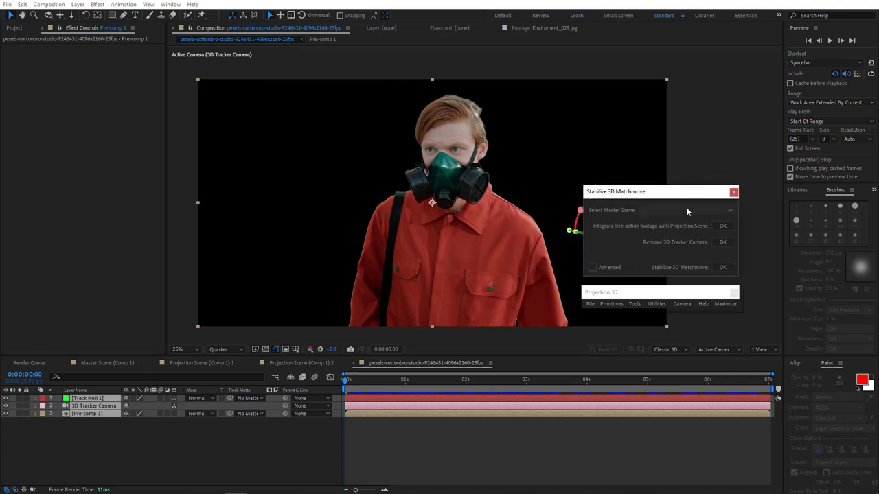
pyautogui.click(687, 210)
pyautogui.click(672, 221)
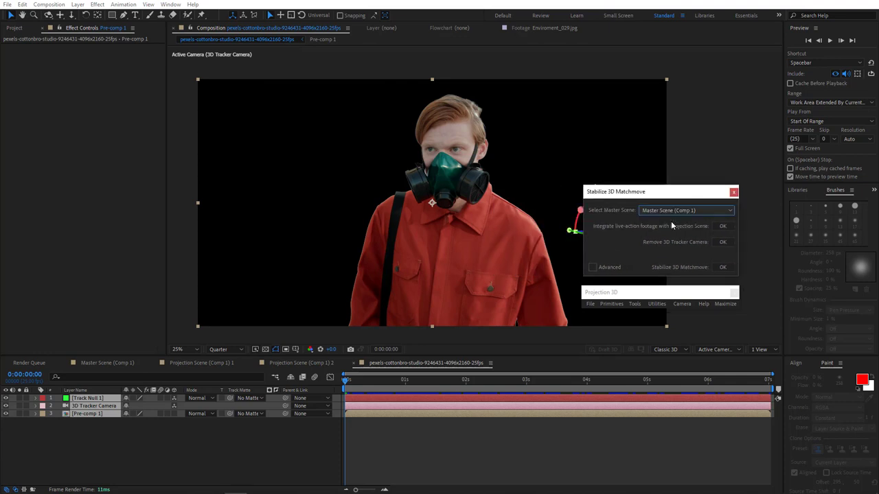
# Step: Integrate the null, 3D Tracker Camera and Pre-comp 1 live-action layers with the projection scene
pyautogui.click(100, 362)
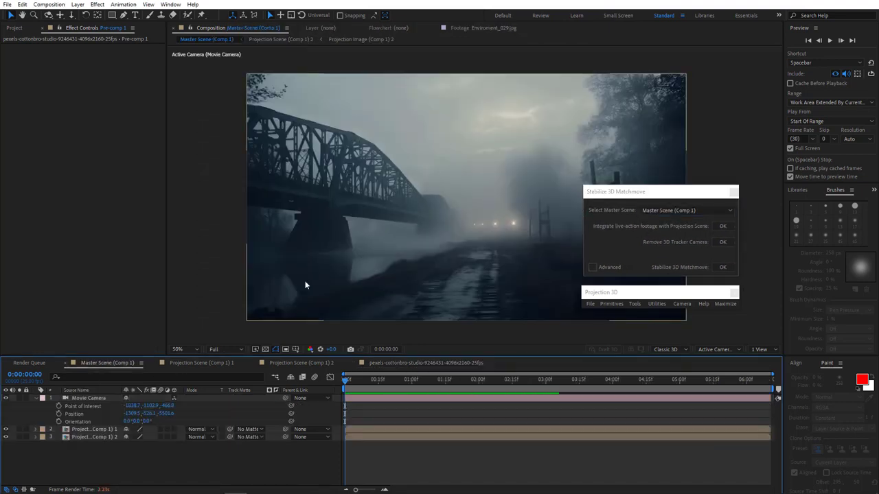
pyautogui.click(414, 363)
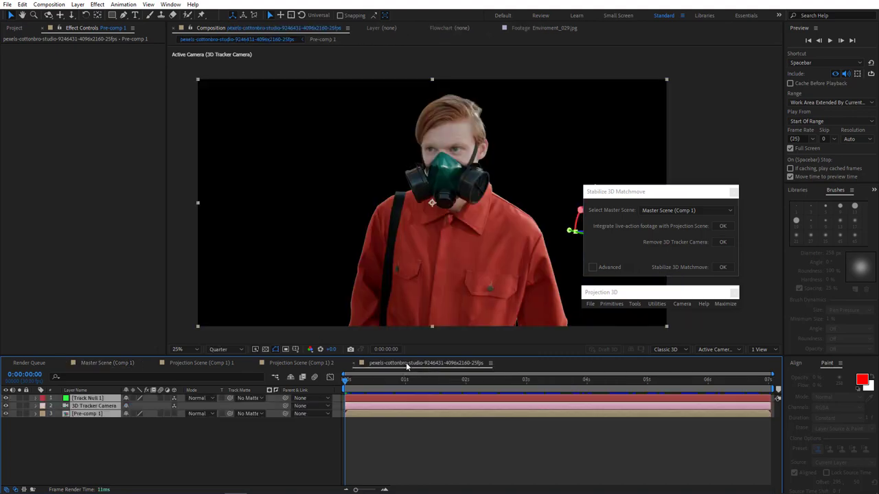
pyautogui.moveTo(93, 435); pyautogui.dragTo(114, 402)
pyautogui.click(721, 229)
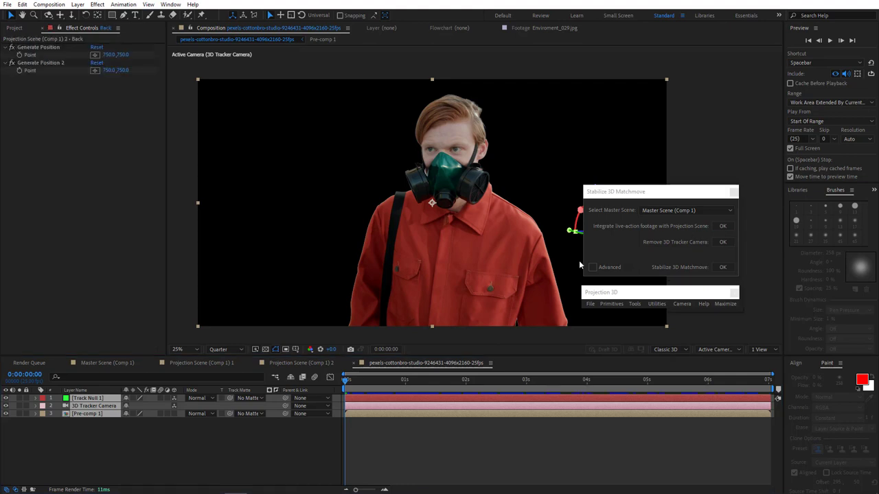
# Step: Open Master Scene (Comp 1), close the Stabilize 3D Matchmove dialog and set the preview to Half resolution
pyautogui.click(99, 363)
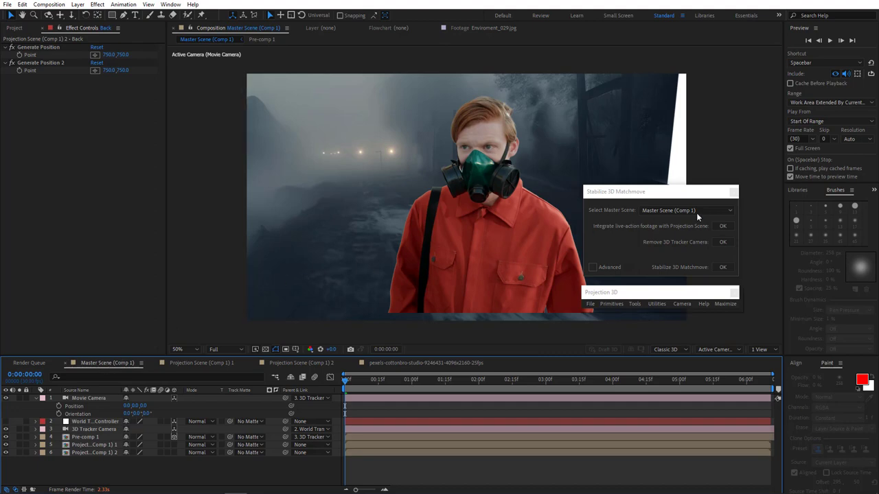
pyautogui.click(733, 194)
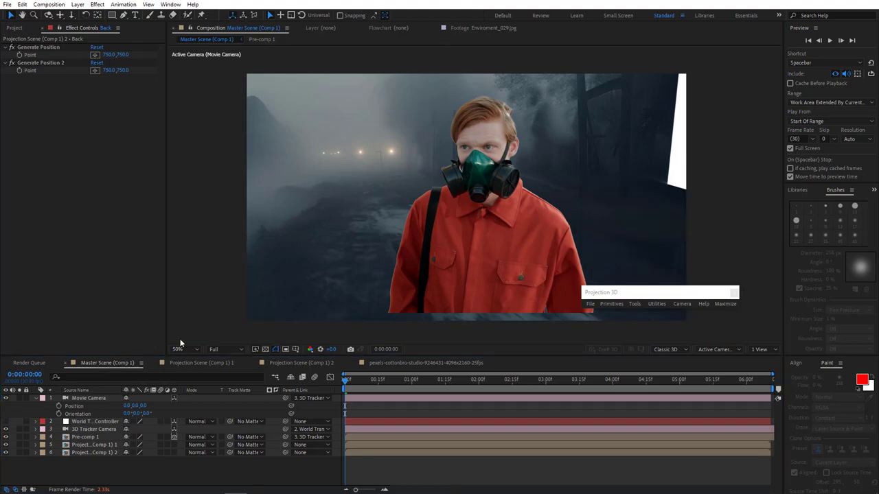
pyautogui.click(225, 351)
pyautogui.click(229, 380)
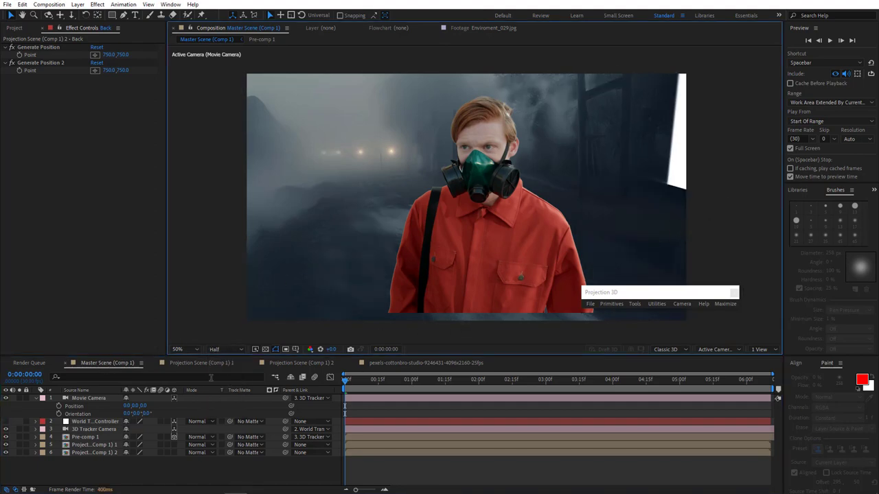
# Step: Collapse the Movie Camera layer and adjust the World Transform Controller's Y Rotation to bring the bridge into view behind the man
pyautogui.click(89, 399)
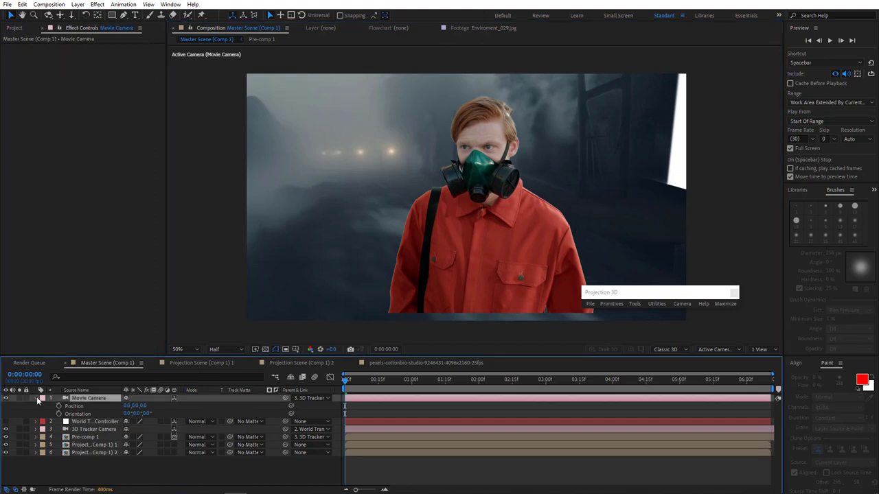
pyautogui.click(36, 399)
pyautogui.click(90, 414)
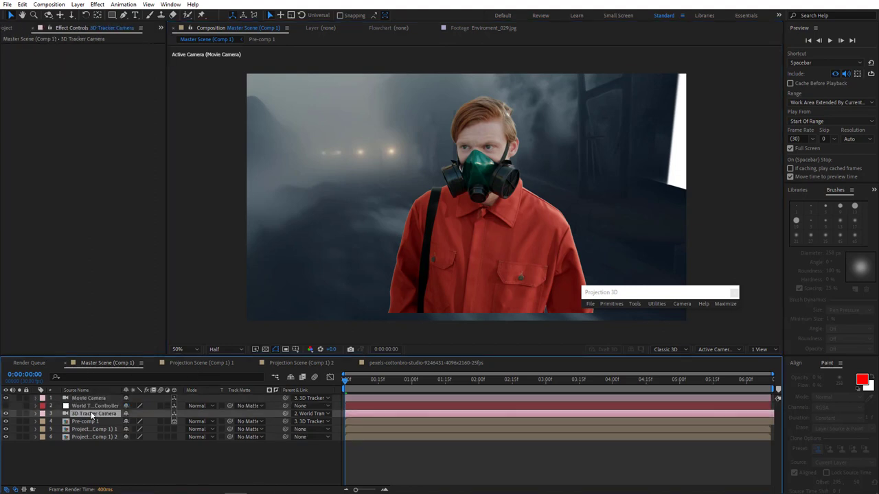
pyautogui.click(90, 407)
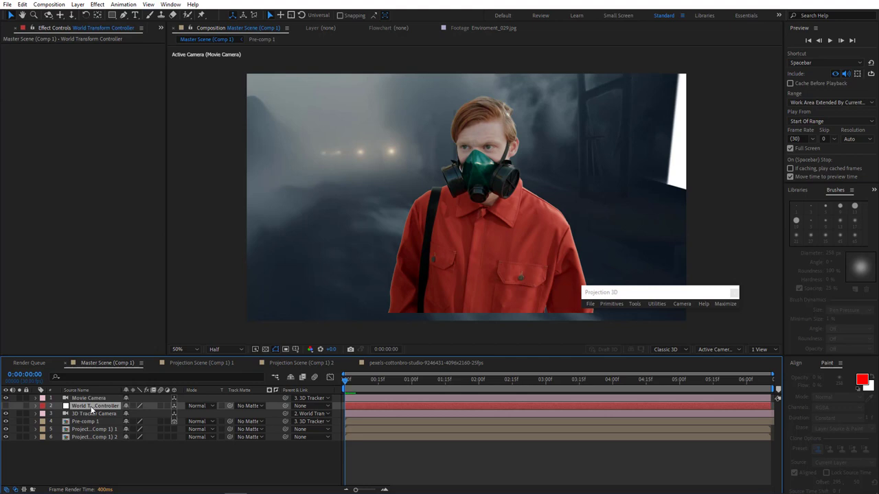
pyautogui.press('r')
pyautogui.moveTo(134, 430)
pyautogui.mouseDown()
pyautogui.moveTo(241, 429)
pyautogui.moveTo(138, 430)
pyautogui.mouseUp()
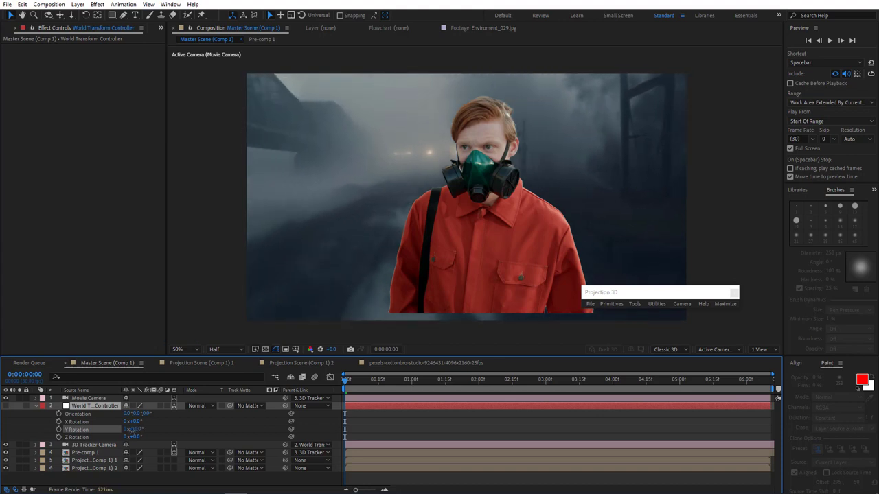
# Step: Move the World Transform Controller along its Z Position to about -1785 to fit the bridge environment behind the man
pyautogui.press('s')
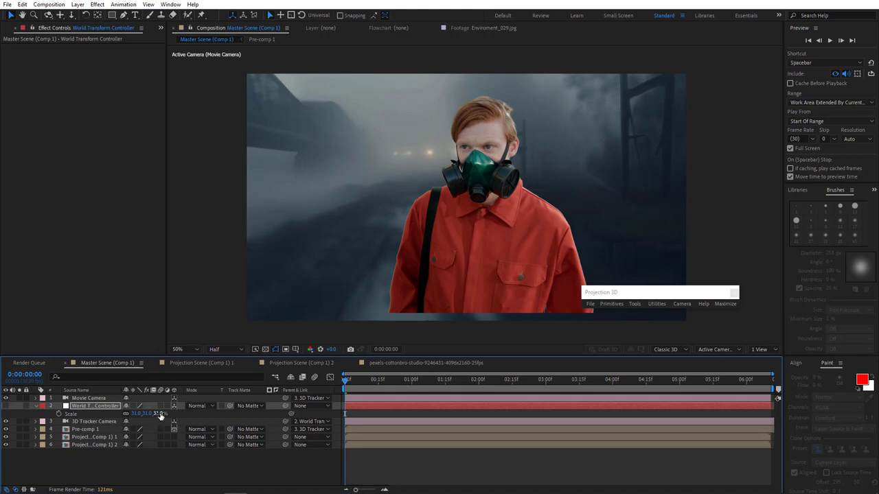
pyautogui.press('p')
pyautogui.moveTo(143, 414); pyautogui.dragTo(13, 456)
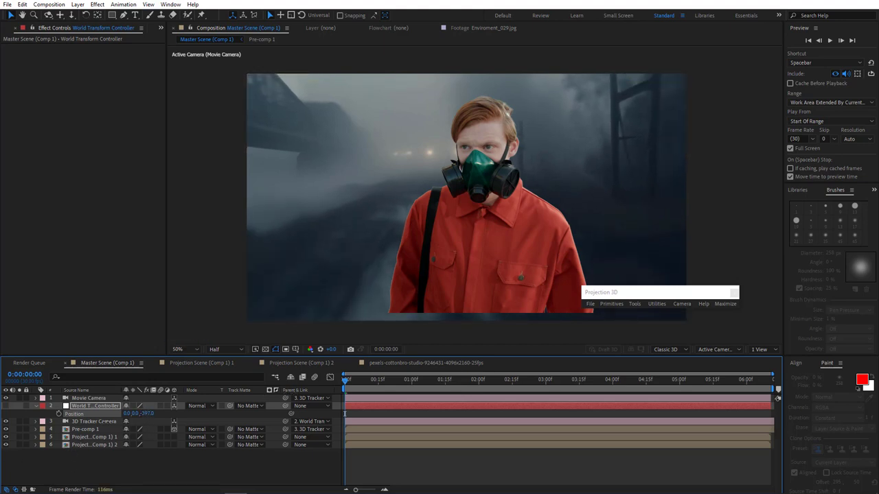
pyautogui.moveTo(146, 414); pyautogui.dragTo(14, 414)
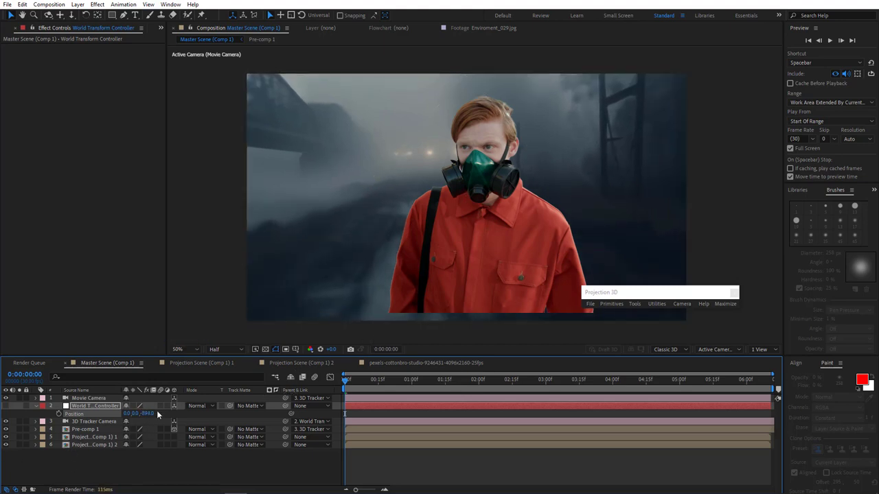
pyautogui.moveTo(146, 414); pyautogui.dragTo(7, 414)
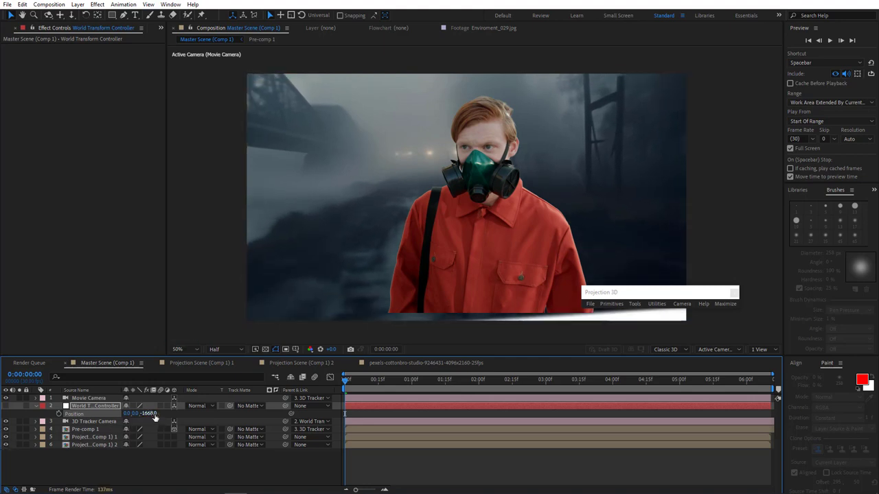
pyautogui.moveTo(152, 414); pyautogui.dragTo(114, 428)
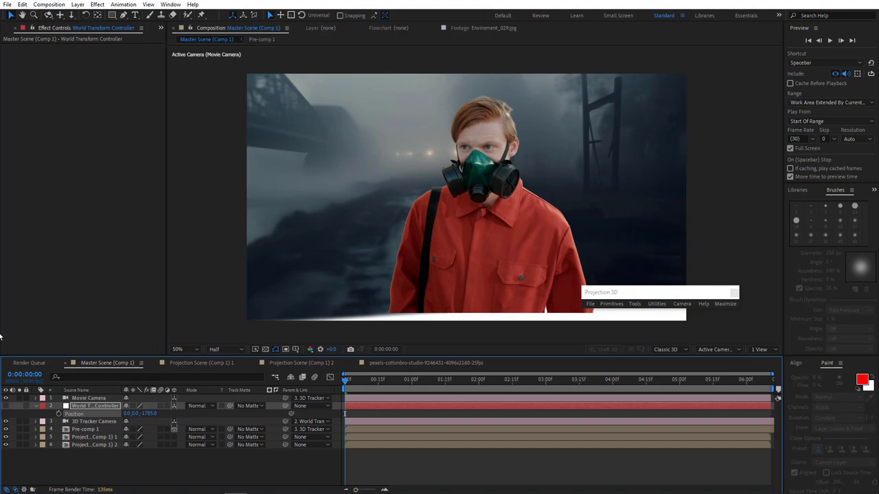
# Step: Keyframe the Movie Camera's Position and Orientation at the first frame, and animate its Position with a second keyframe at 0:00:06:10
pyautogui.click(76, 399)
pyautogui.press('p')
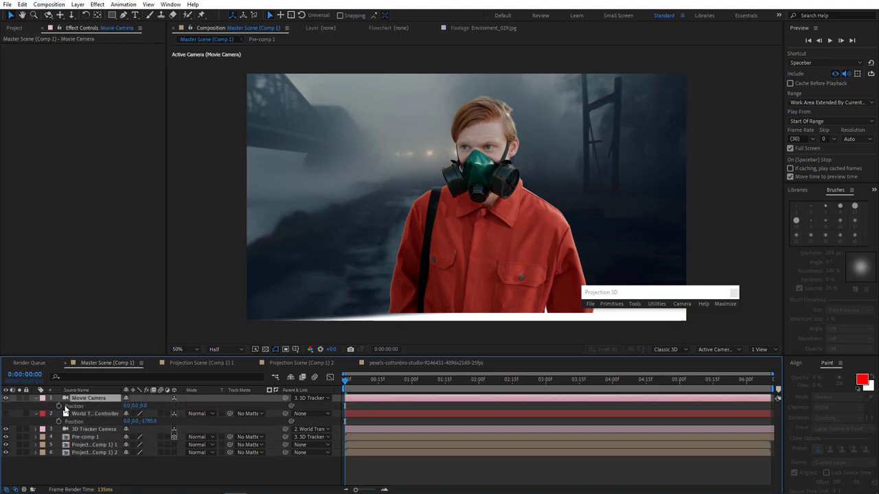
pyautogui.press('r')
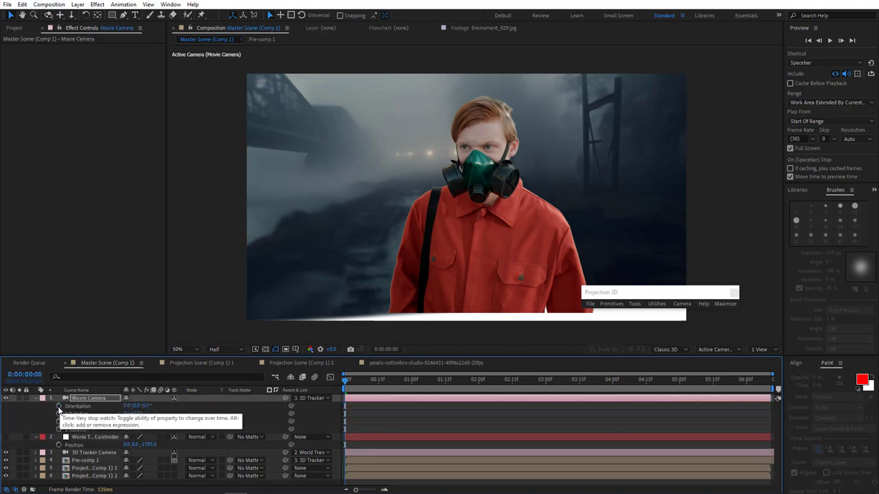
pyautogui.click(59, 407)
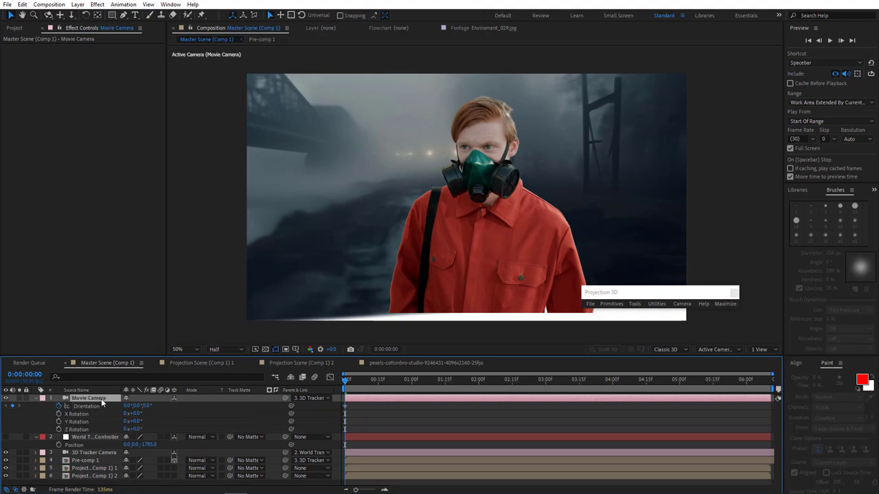
pyautogui.press('u')
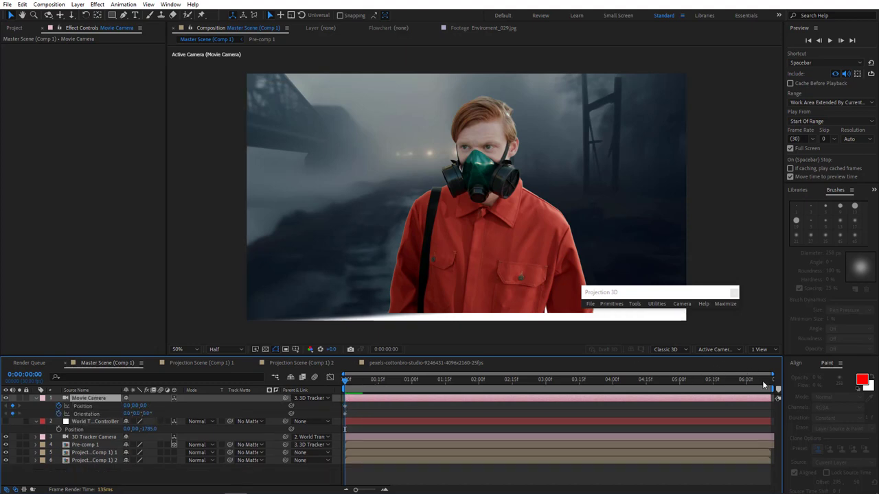
pyautogui.moveTo(762, 381); pyautogui.dragTo(796, 386)
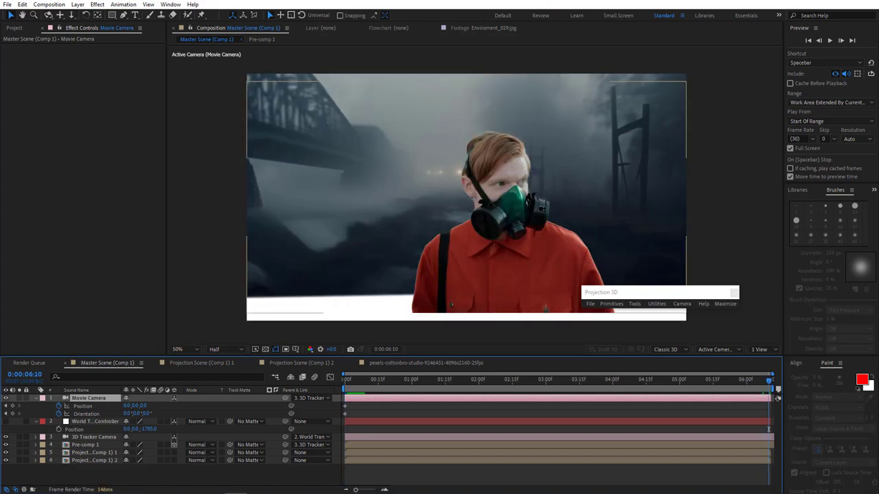
pyautogui.moveTo(504, 175)
pyautogui.mouseDown()
pyautogui.moveTo(529, 137)
pyautogui.moveTo(568, 163)
pyautogui.moveTo(533, 198)
pyautogui.moveTo(500, 179)
pyautogui.mouseUp()
# Step: At the first frame, reposition the Movie Camera to about -14.9, -283.3, 0 and set the World Transform Controller's Z Position to -1977
pyautogui.moveTo(364, 383); pyautogui.dragTo(305, 387)
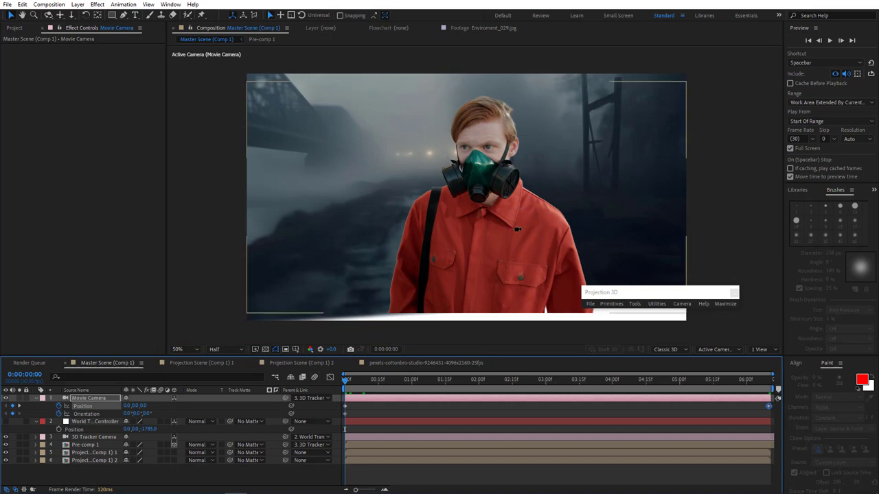
pyautogui.moveTo(518, 232); pyautogui.dragTo(517, 222)
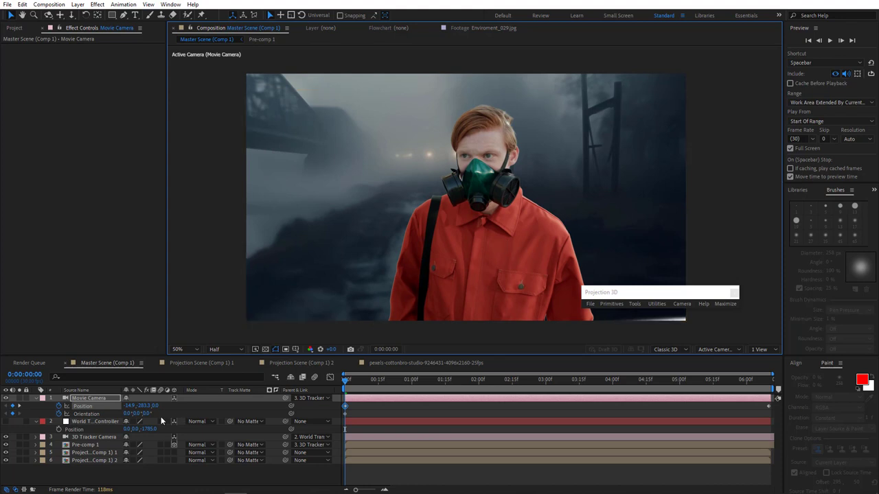
pyautogui.moveTo(150, 432); pyautogui.dragTo(67, 444)
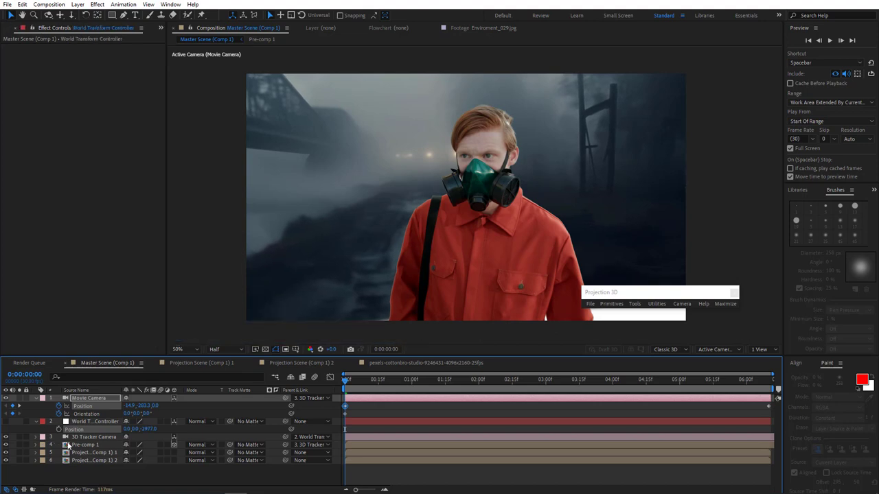
# Step: Apply Projection 3D's Repeat Edge Pixels to the Projection Scene (Comp 1) 2 layer
pyautogui.click(107, 461)
pyautogui.click(6, 461)
pyautogui.click(4, 462)
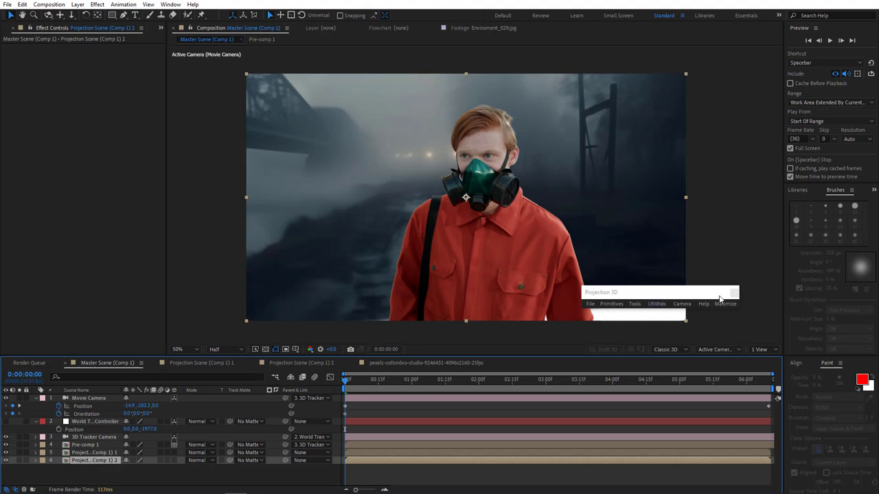
pyautogui.click(726, 304)
pyautogui.click(811, 421)
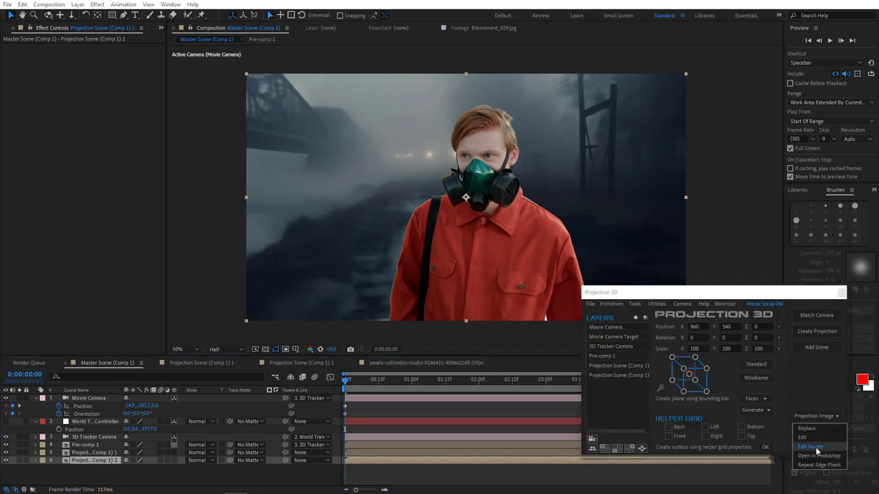
pyautogui.click(817, 467)
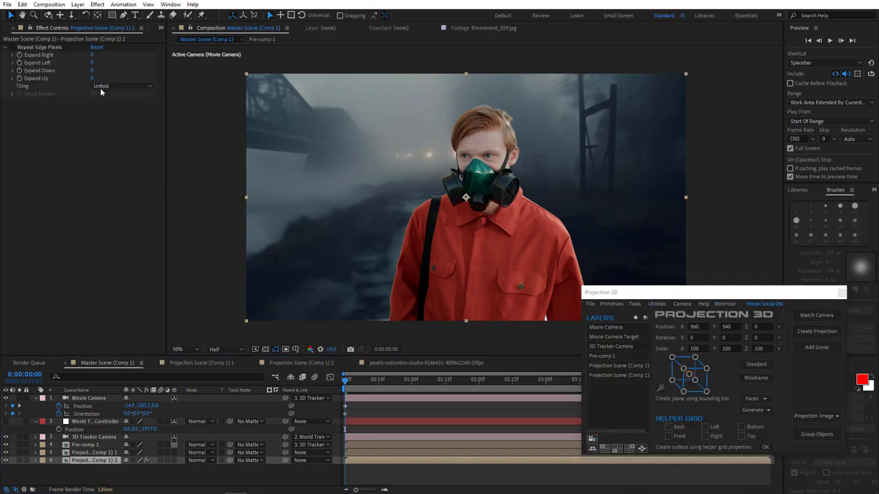
# Step: Set Repeat Edge Pixels' Expand Down to about 566 to fill the empty lower edge, leaving Expand Up at 0
pyautogui.moveTo(92, 71); pyautogui.dragTo(481, 71)
pyautogui.click(726, 304)
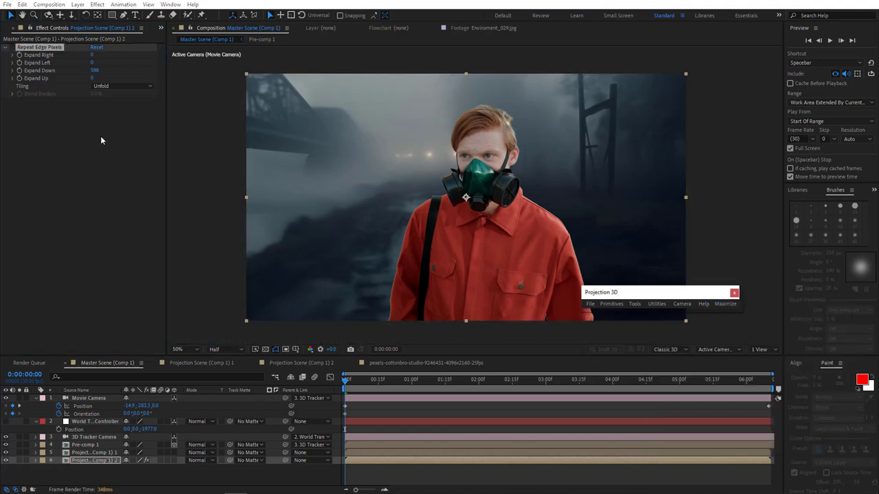
pyautogui.moveTo(95, 71); pyautogui.dragTo(5, 78)
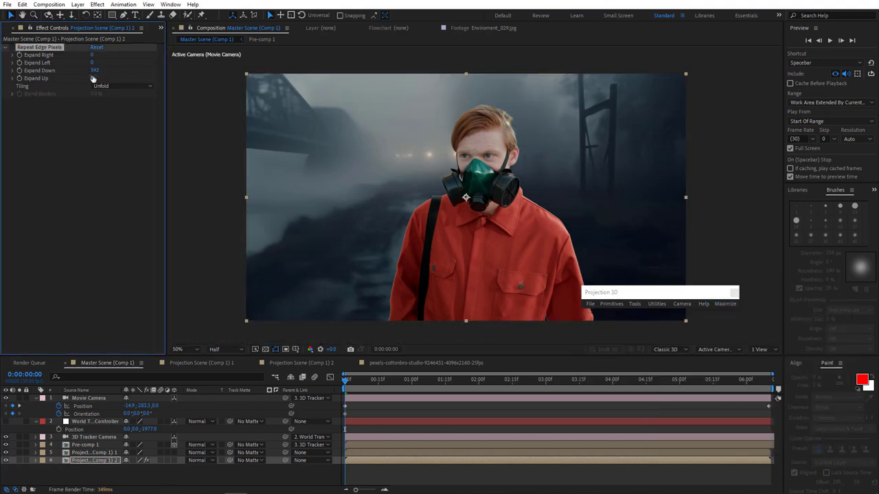
pyautogui.moveTo(96, 78); pyautogui.dragTo(5, 137)
# Step: Rotate the Movie Camera's Orientation at the first frame to about 1.5°, 358.0°, 359.9° and check the move in a preview
pyautogui.moveTo(360, 382); pyautogui.dragTo(300, 397)
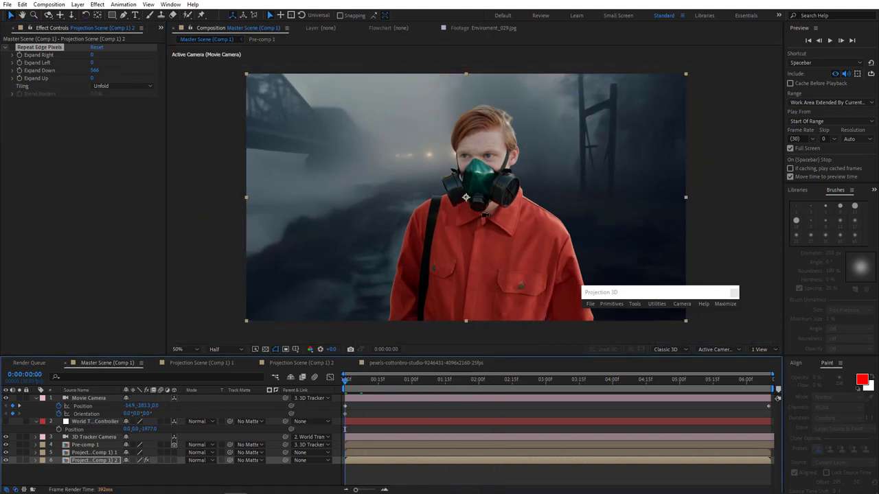
pyautogui.moveTo(488, 221)
pyautogui.mouseDown()
pyautogui.moveTo(499, 255)
pyautogui.moveTo(503, 232)
pyautogui.mouseUp()
pyautogui.moveTo(559, 380); pyautogui.dragTo(800, 403)
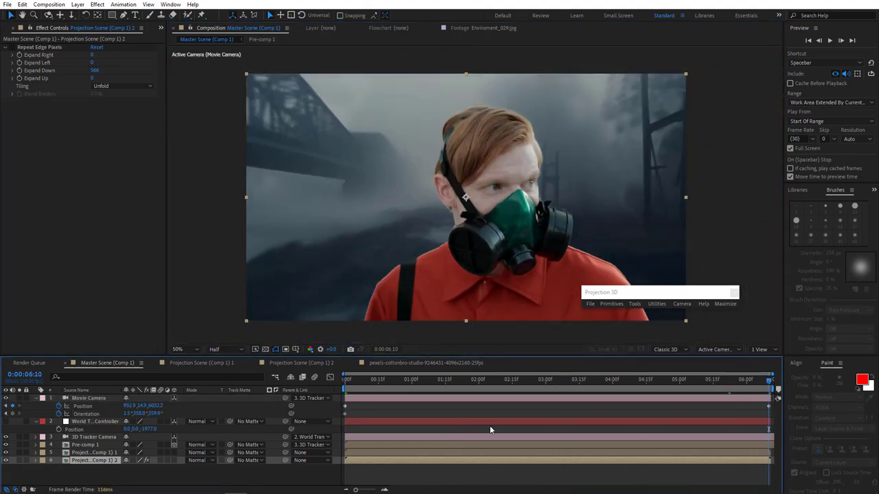
pyautogui.press('Home')
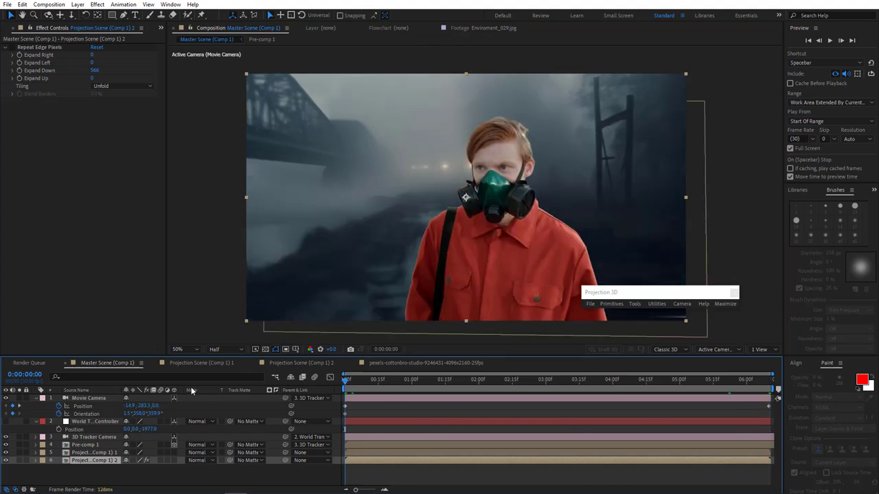
pyautogui.press('space')
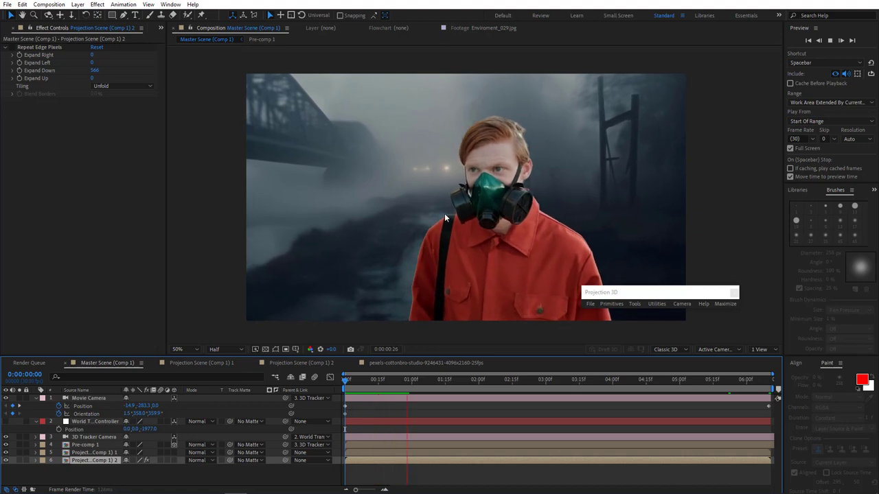
pyautogui.press('space')
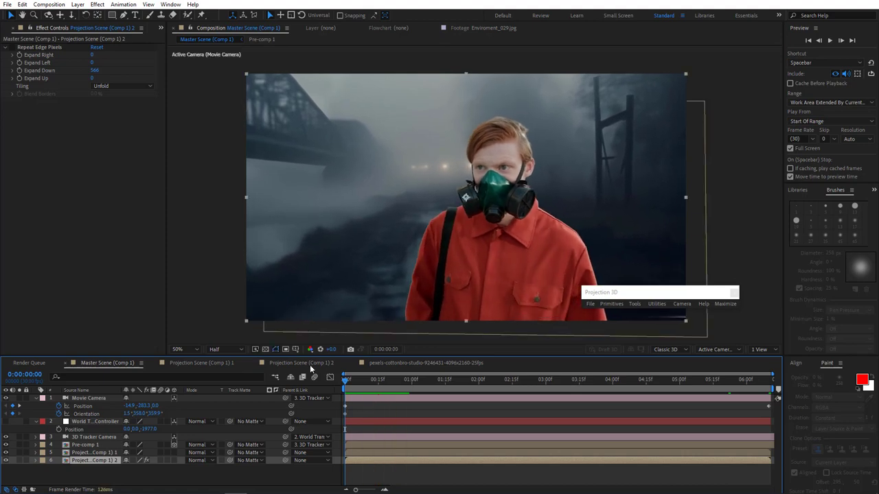
# Step: Hide the plane layer in Projection Scene (Comp 1) 2 and return to Master Scene (Comp 1)
pyautogui.doubleClick(96, 461)
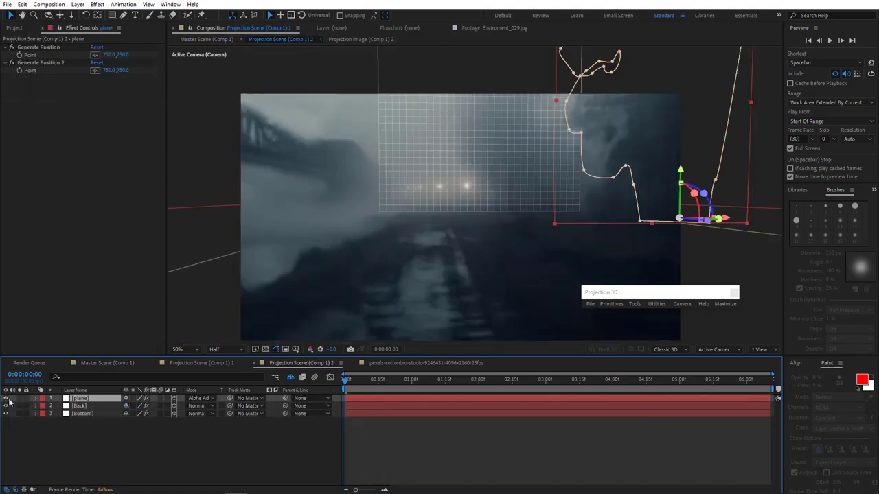
pyautogui.click(7, 399)
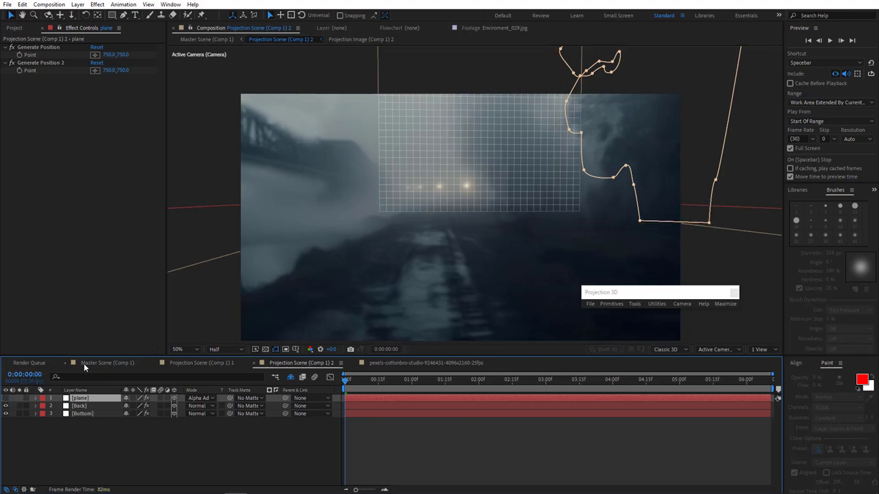
pyautogui.click(103, 362)
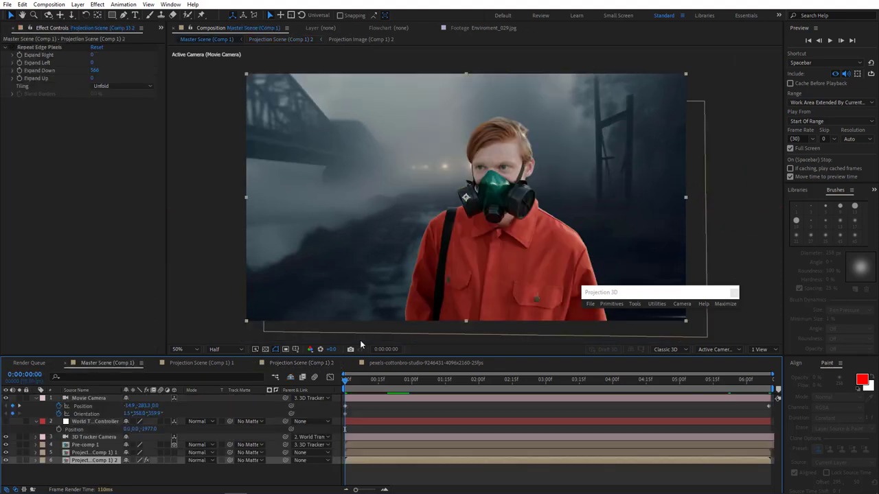
# Step: Play back the master scene's camera move, go to 0:00:06:10 and undo the last camera change
pyautogui.press('space')
pyautogui.press('space')
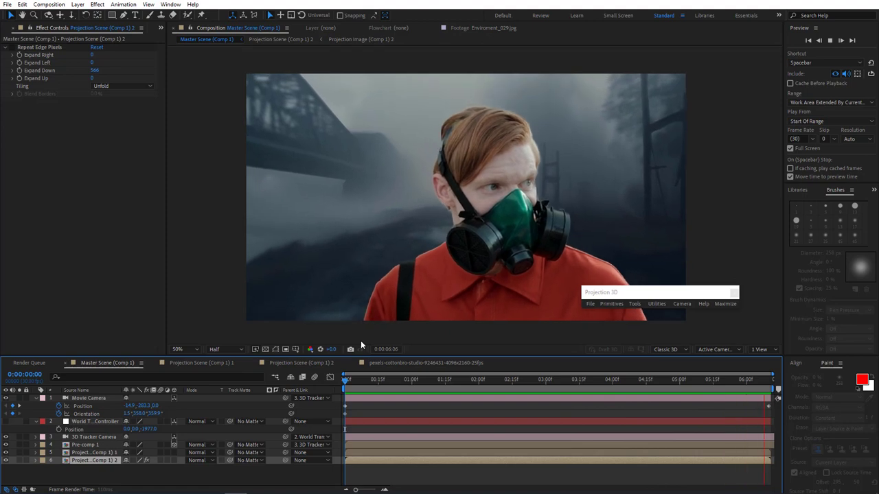
pyautogui.press('space')
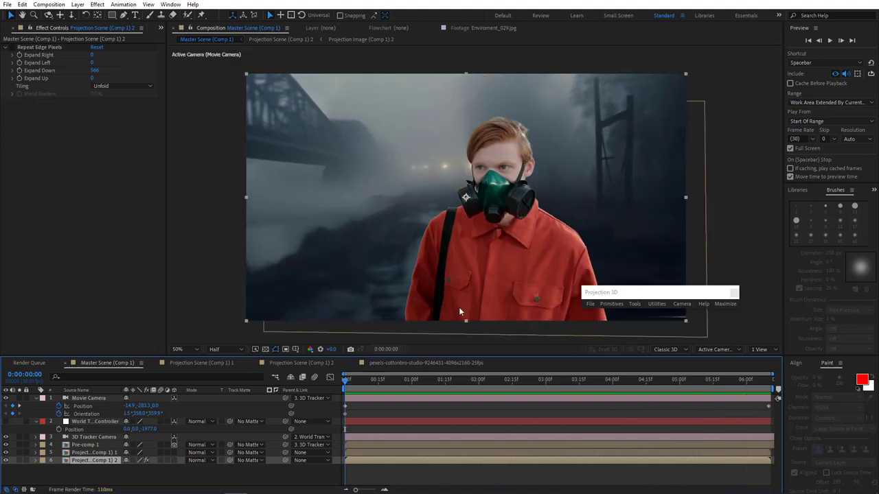
pyautogui.click(774, 389)
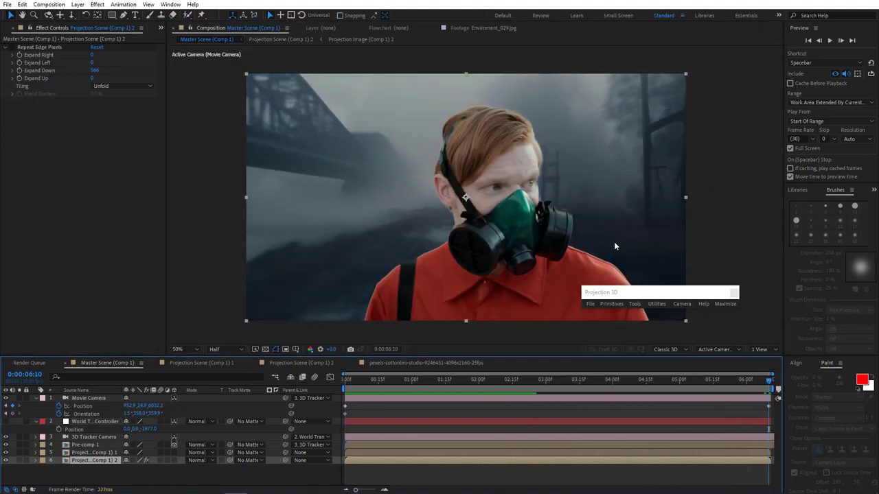
pyautogui.hotkey('ctrl', 'z')
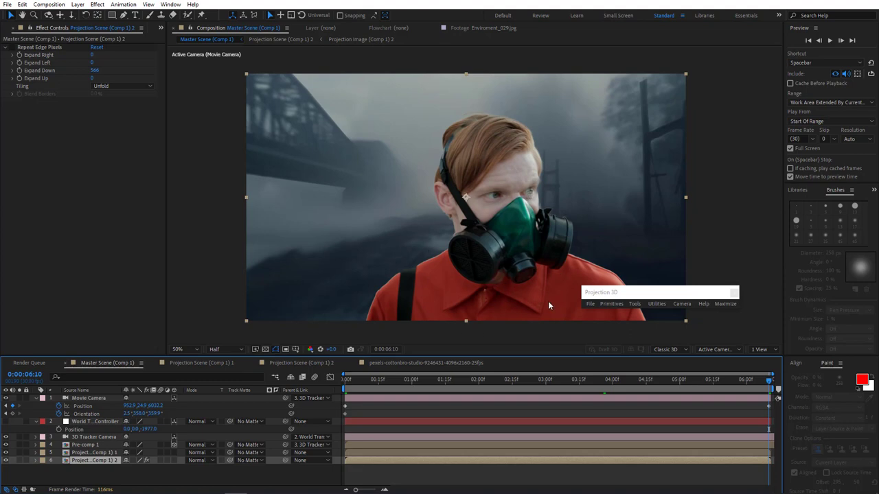
# Step: Toggle Pre-comp 1's visibility to check the live-action layer, and apply the Lumetri Color effect to it
pyautogui.click(87, 443)
pyautogui.click(6, 445)
pyautogui.click(6, 445)
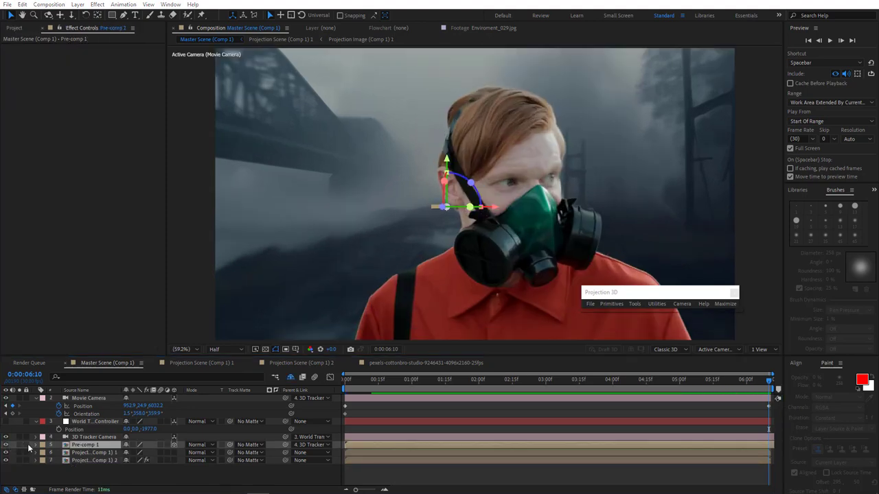
pyautogui.click(81, 450)
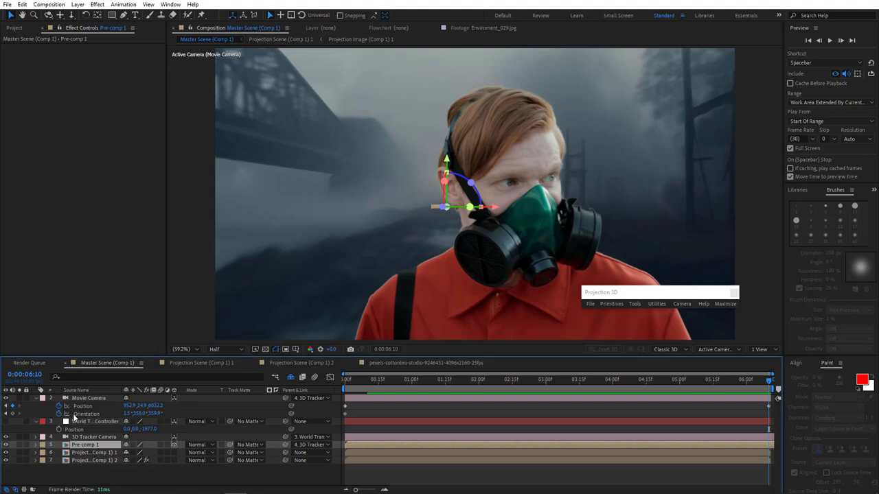
pyautogui.click(96, 4)
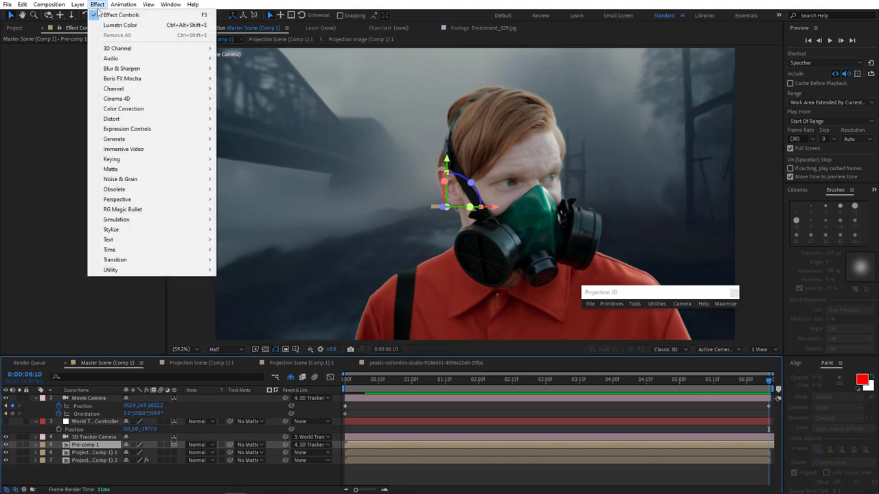
pyautogui.moveTo(159, 111)
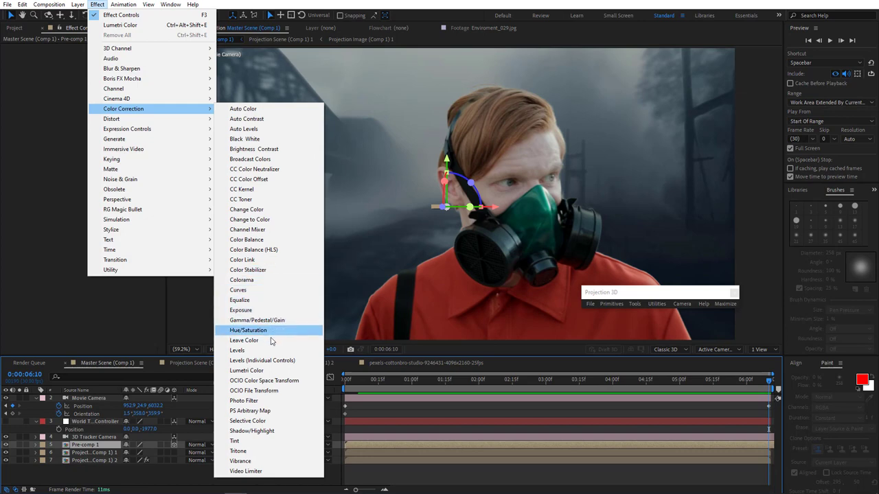
pyautogui.click(265, 370)
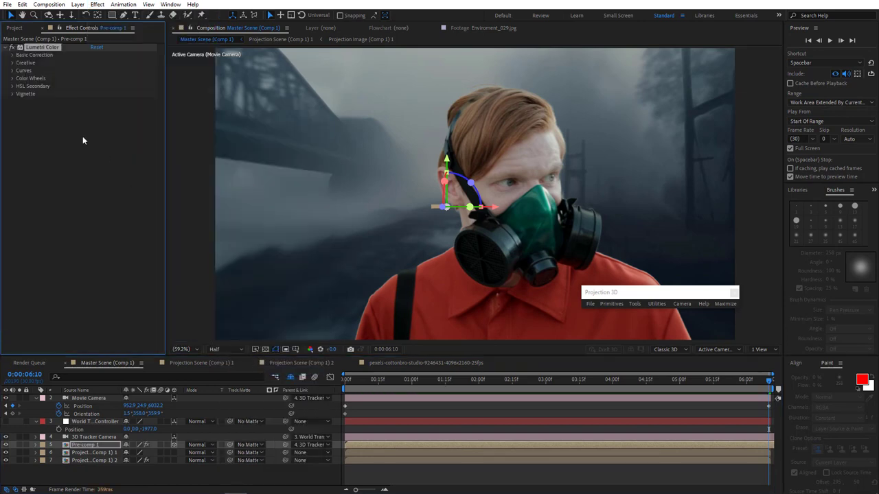
# Step: In Lumetri Color, set Temperature to -99, Saturation to 50 and Whites to -58, and use the color wheels to tint and darken the midtones and highlights
pyautogui.click(12, 55)
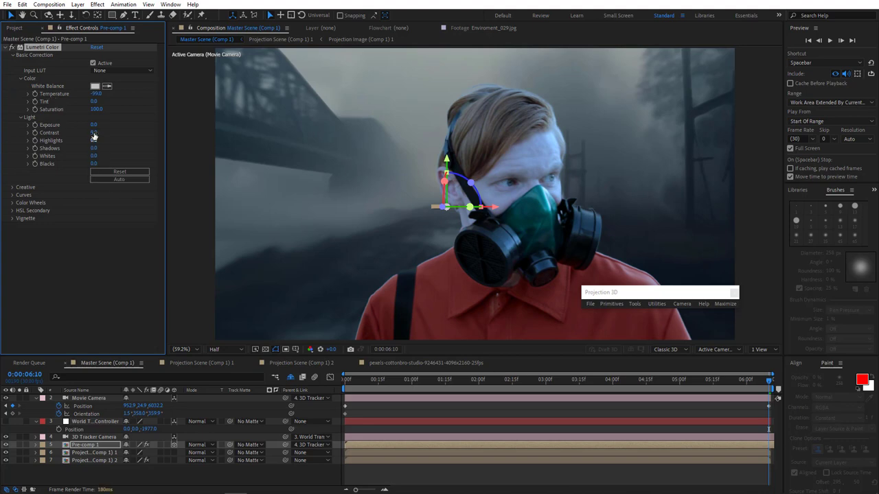
pyautogui.click(96, 110)
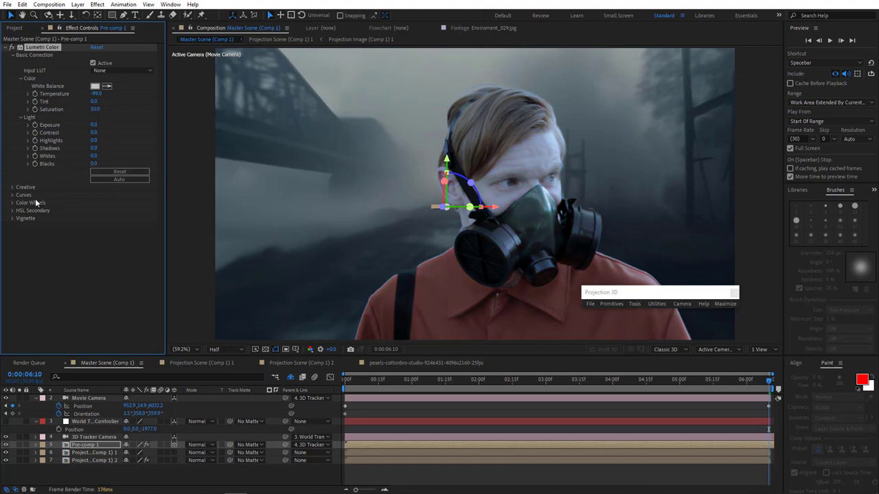
pyautogui.click(14, 203)
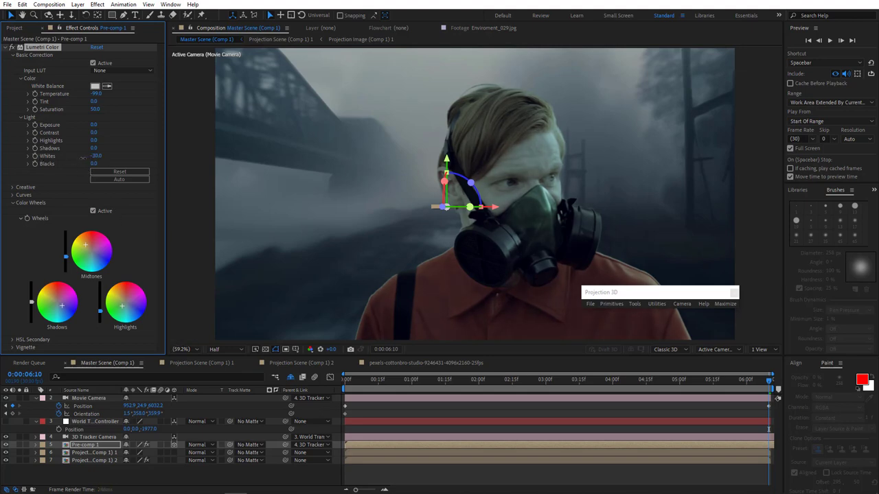
pyautogui.moveTo(82, 159); pyautogui.dragTo(73, 160)
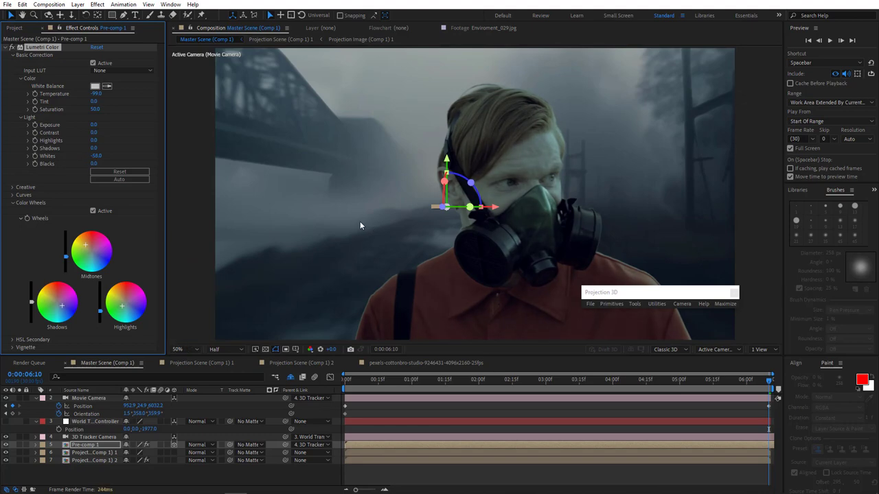
# Step: Shift the Highlights color wheel slightly back toward neutral, lower Whites to -78, and close the floating Projection 3D panel
pyautogui.press(',')
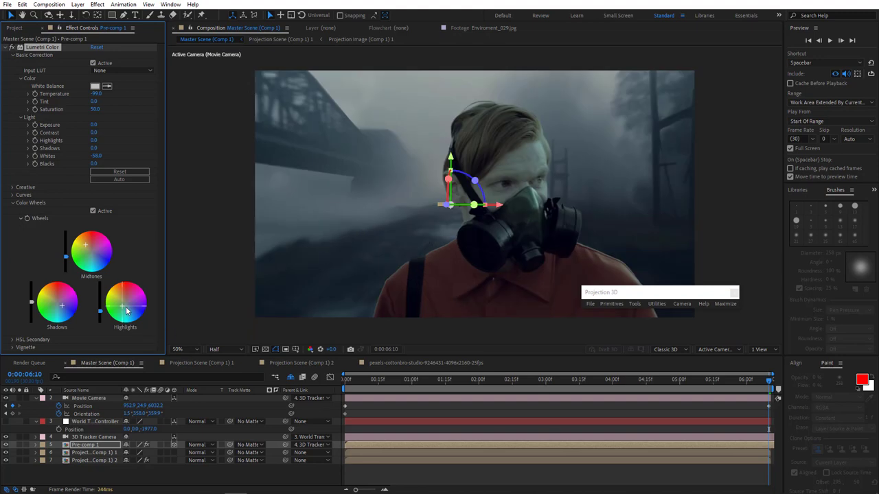
pyautogui.scroll(-3, 397, 238)
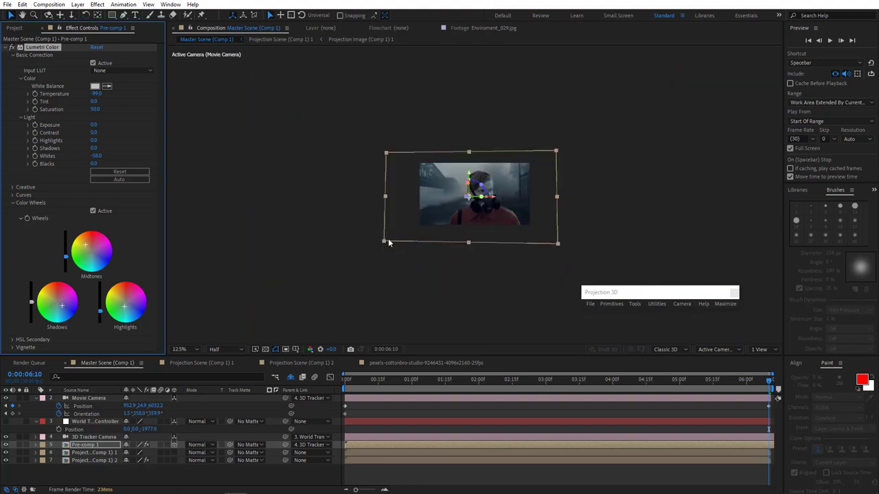
pyautogui.scroll(3, 381, 242)
pyautogui.click(188, 346)
pyautogui.click(193, 190)
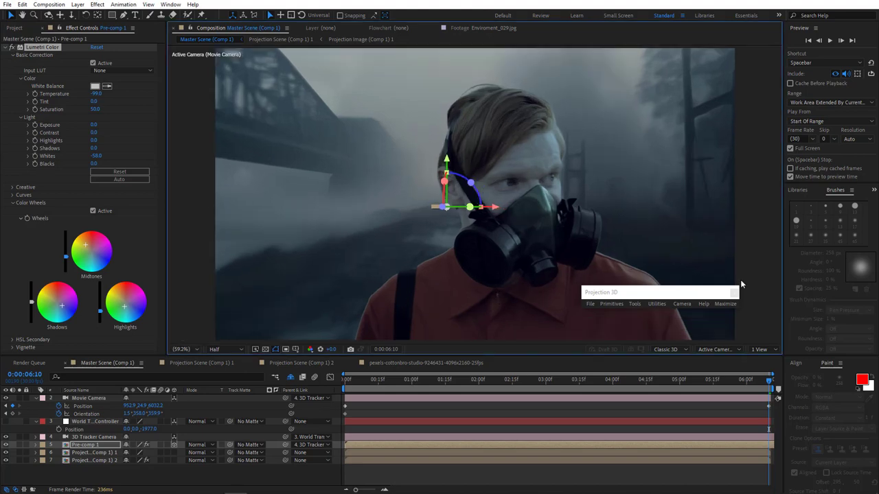
pyautogui.click(735, 294)
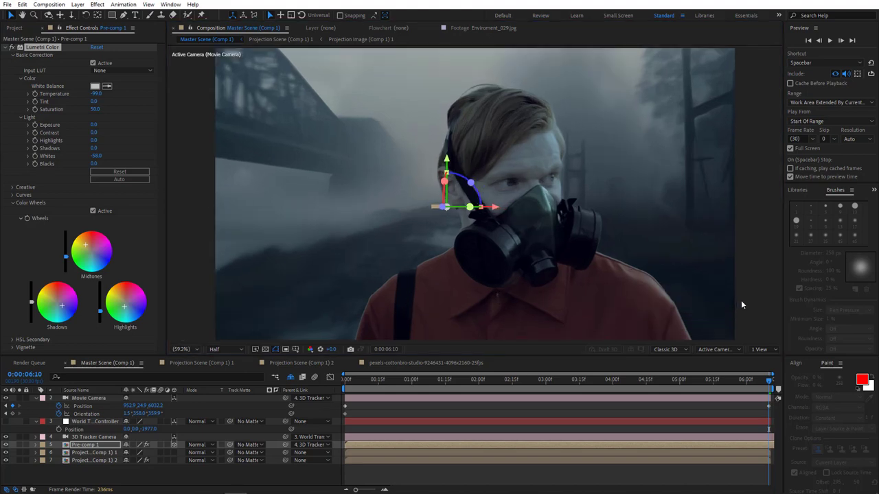
pyautogui.moveTo(96, 157); pyautogui.dragTo(87, 156)
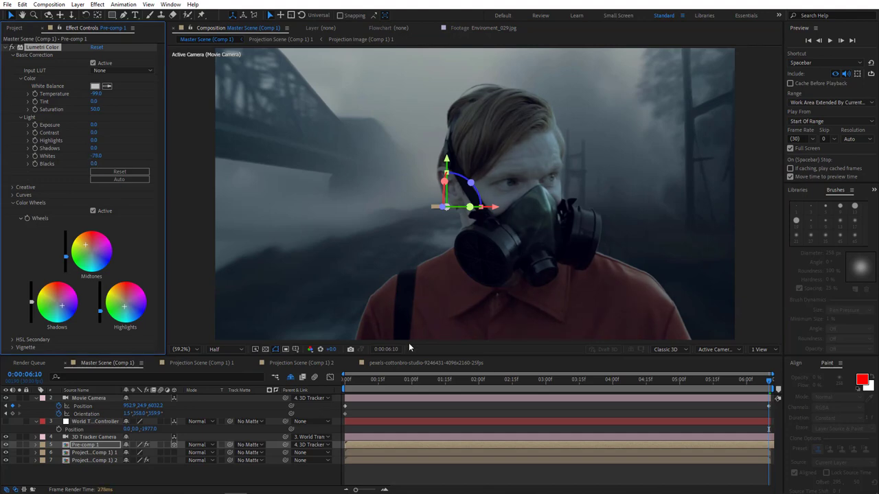
# Step: Return to the first frame, set the composition's preview resolution to Full, and play back the colour-matched shot
pyautogui.click(345, 382)
pyautogui.click(209, 398)
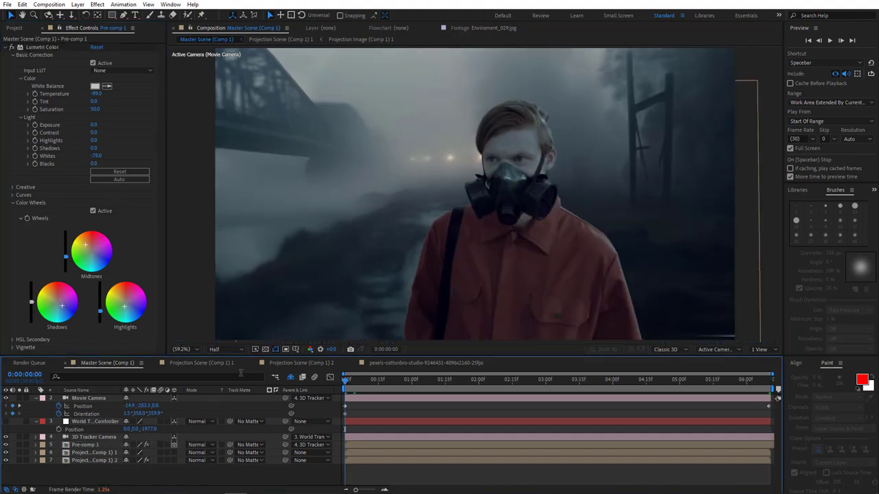
pyautogui.click(219, 350)
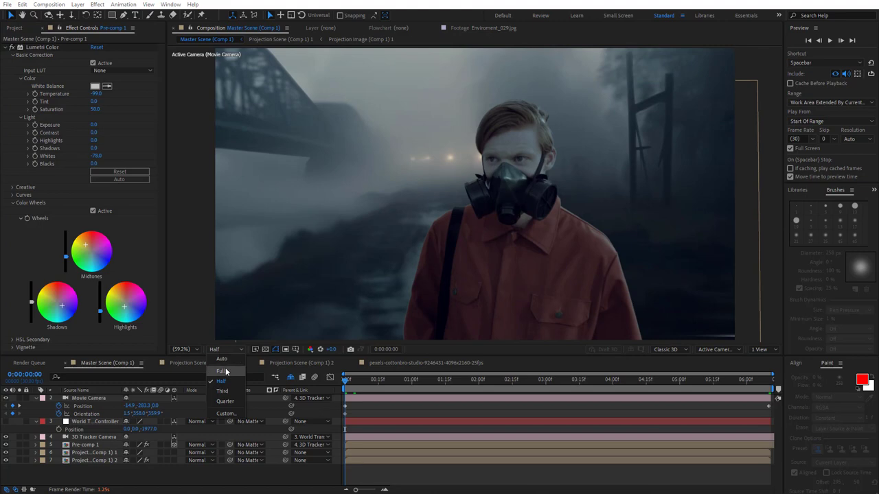
pyautogui.click(222, 372)
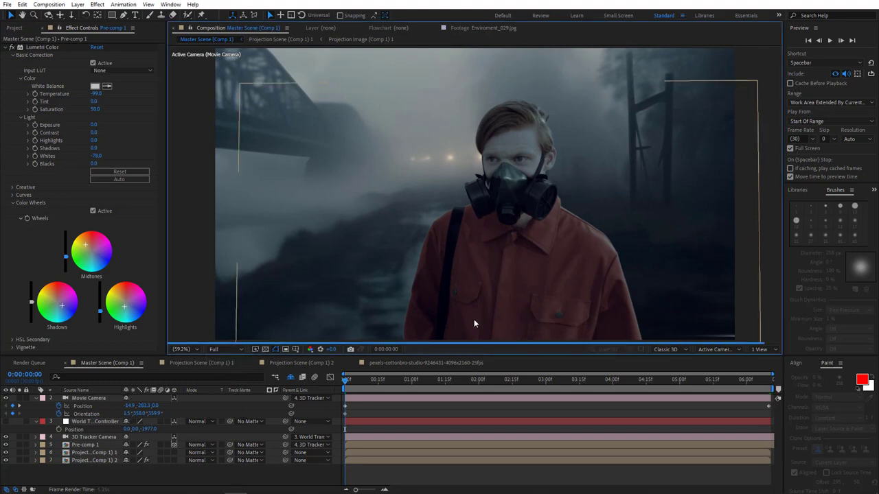
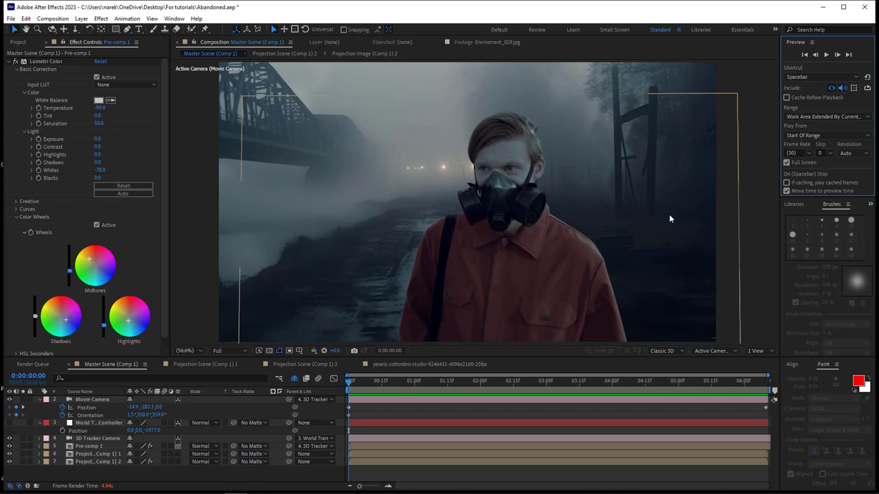
pyautogui.press('space')
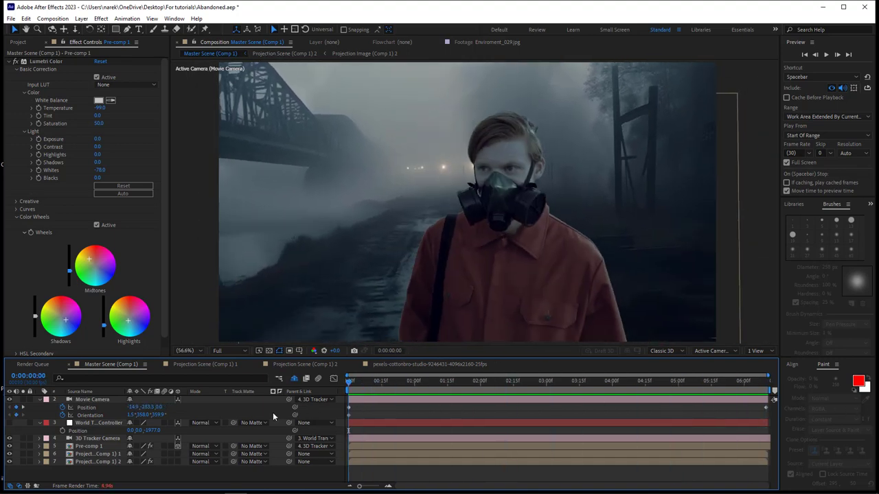
# Step: Collapse the expanded properties of the World Transform Controller and Movie Camera layers
pyautogui.click(39, 423)
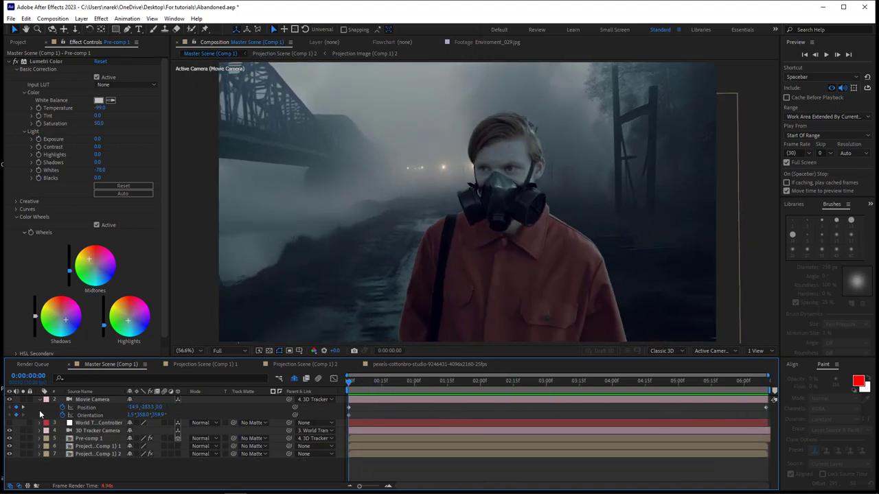
pyautogui.click(39, 399)
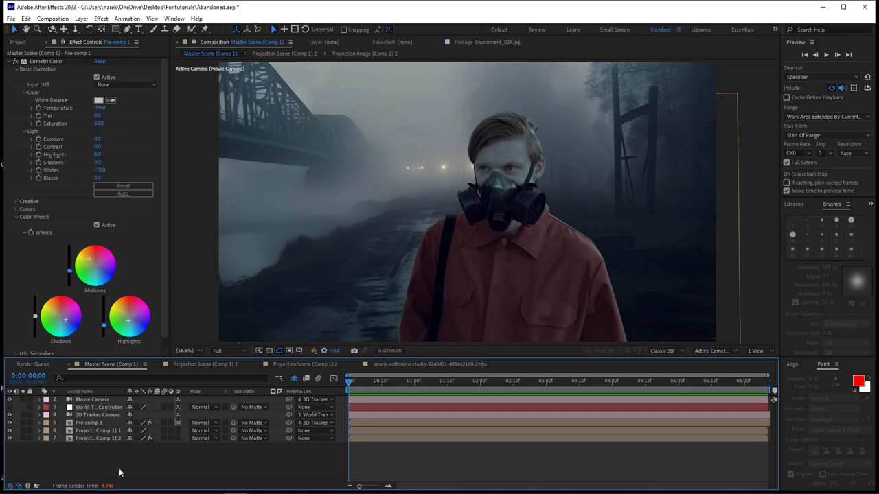